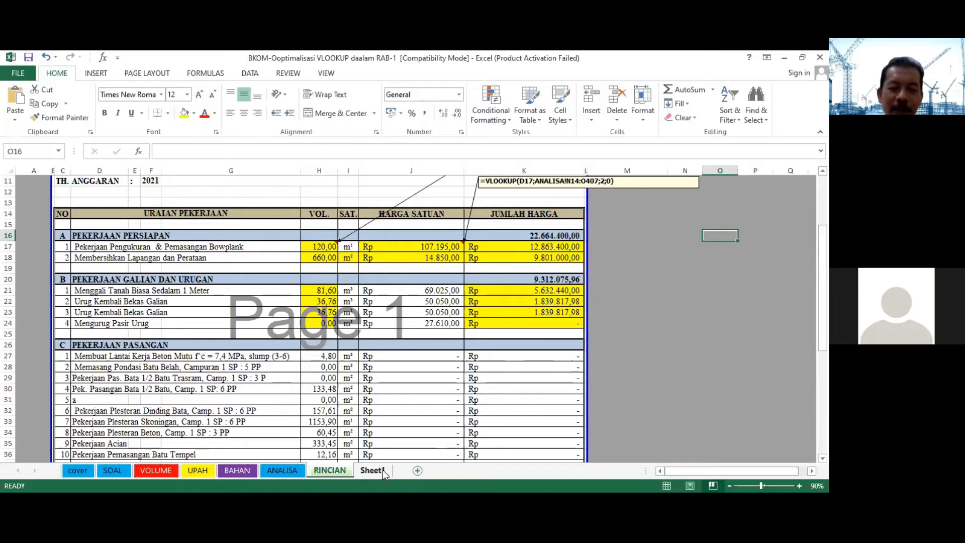
Create a copy of the ANALISA sheet and place it before Sheet1.
{"action": "left_click", "coordinate": [280, 470]}
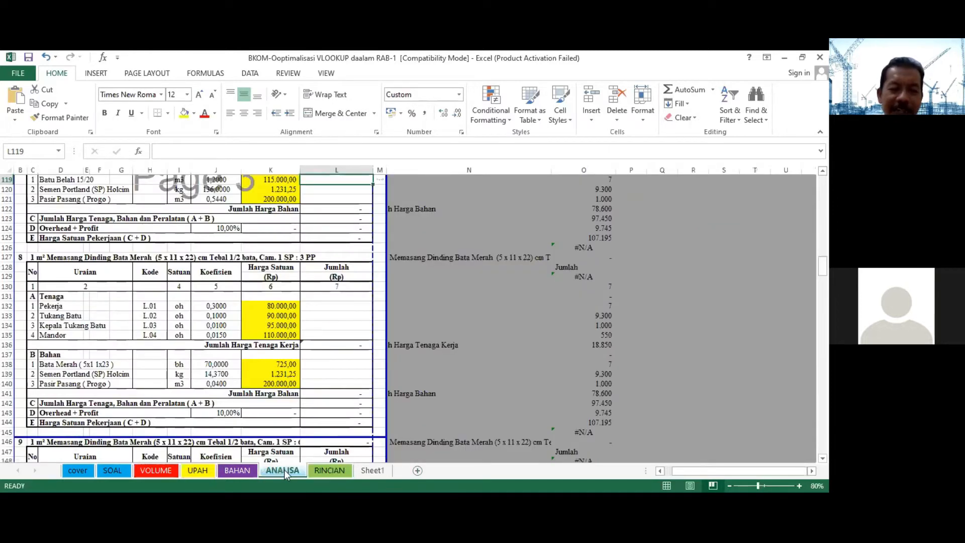
{"action": "right_click", "coordinate": [283, 470]}
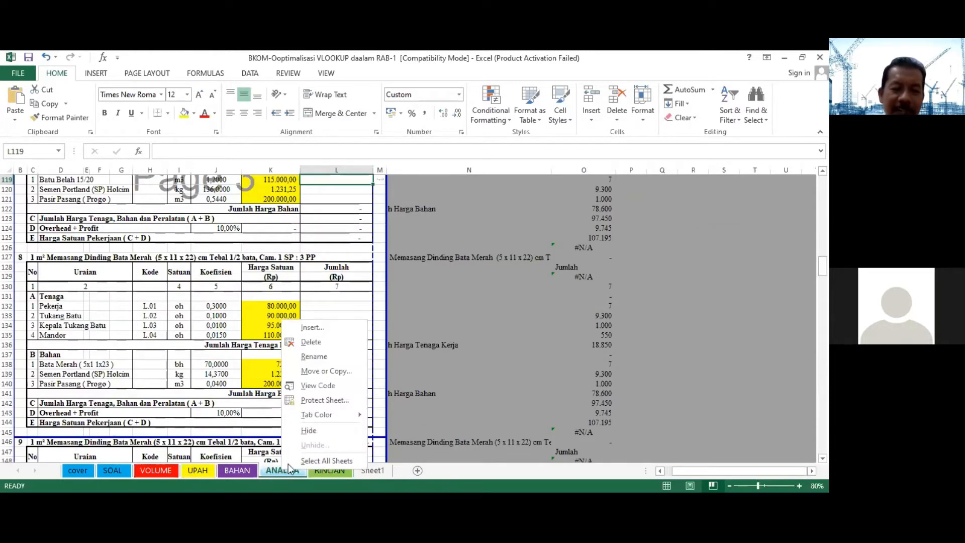
{"action": "left_click", "coordinate": [304, 372]}
{"action": "scroll", "coordinate": [236, 397], "scroll_direction": "down", "scroll_amount": 1}
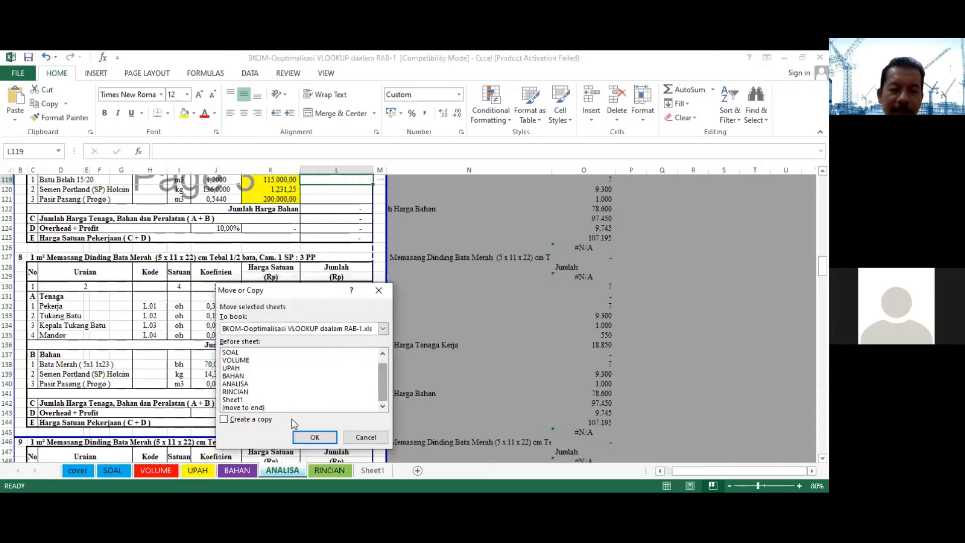
{"action": "left_click", "coordinate": [224, 394]}
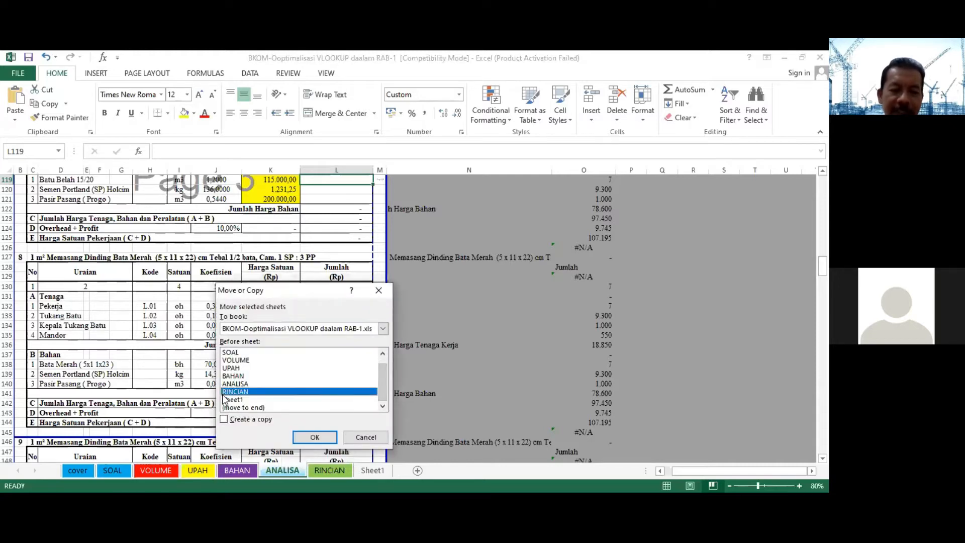
{"action": "left_click", "coordinate": [229, 400]}
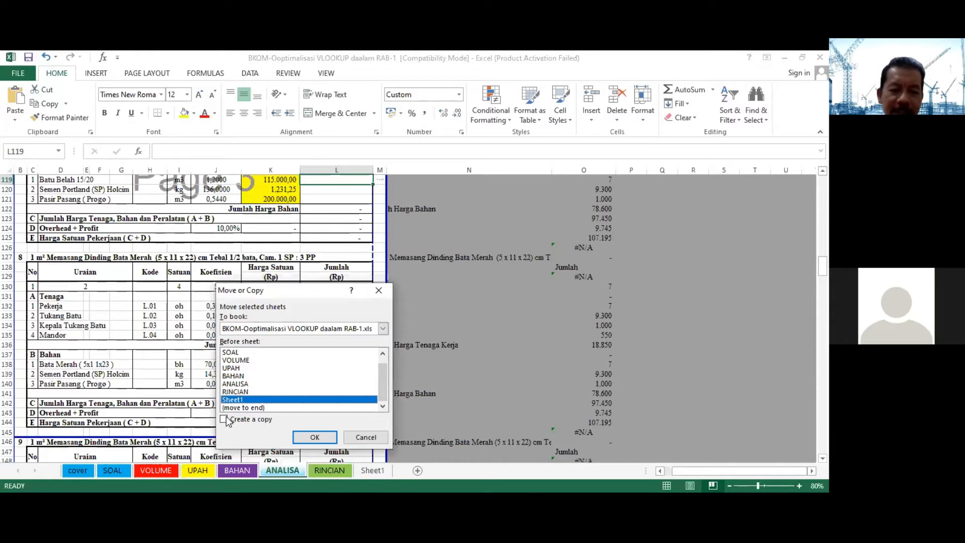
{"action": "left_click", "coordinate": [223, 420]}
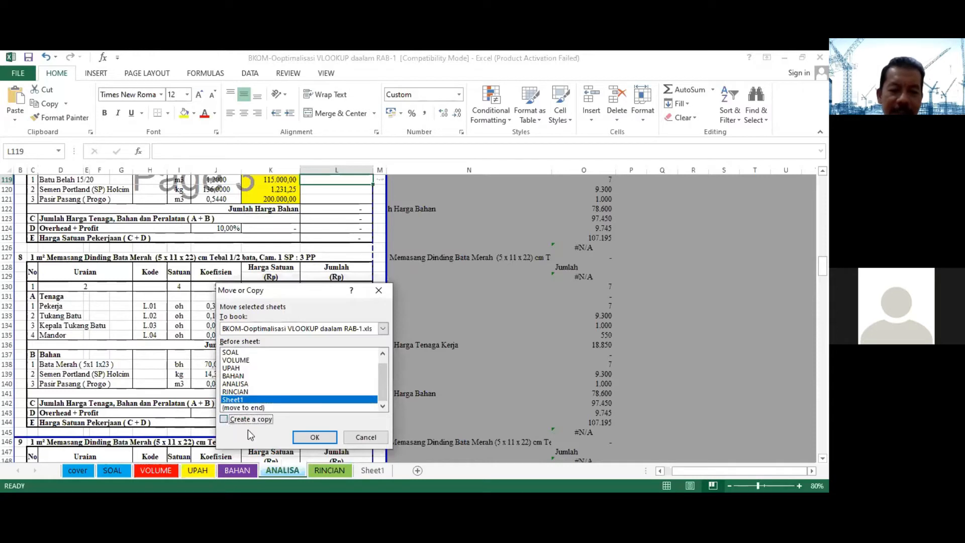
{"action": "left_click", "coordinate": [308, 436]}
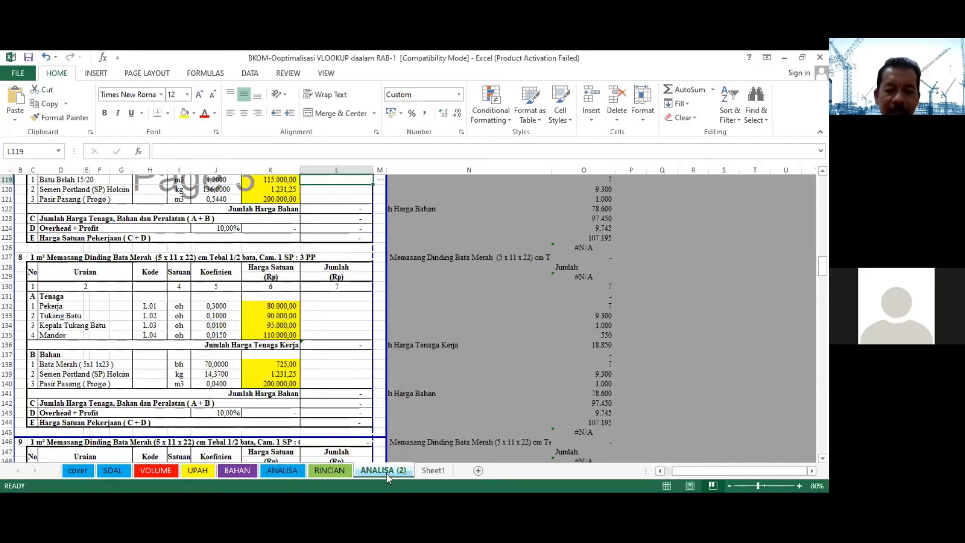
Rename the copied ANALISA sheet as HITUNGAN BQ.
{"action": "right_click", "coordinate": [387, 478]}
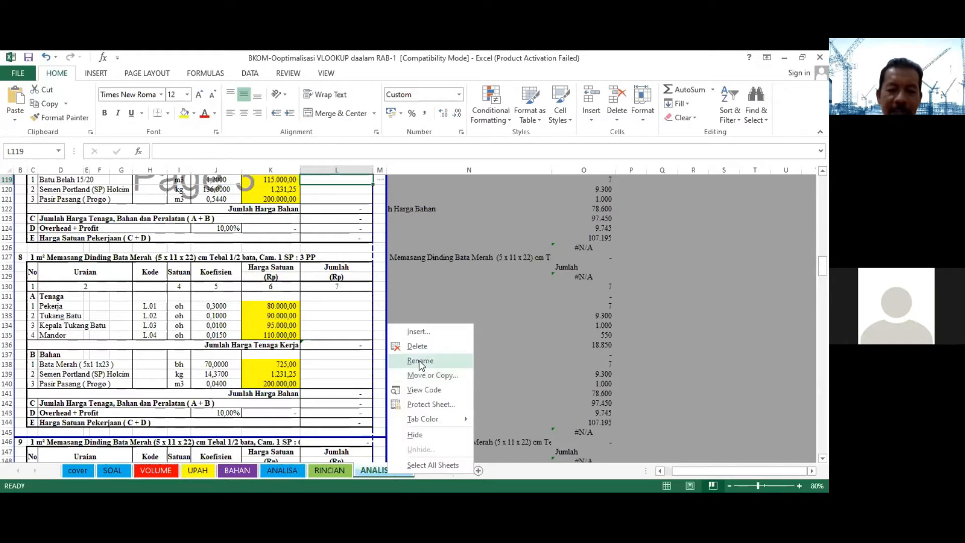
{"action": "left_click", "coordinate": [419, 361]}
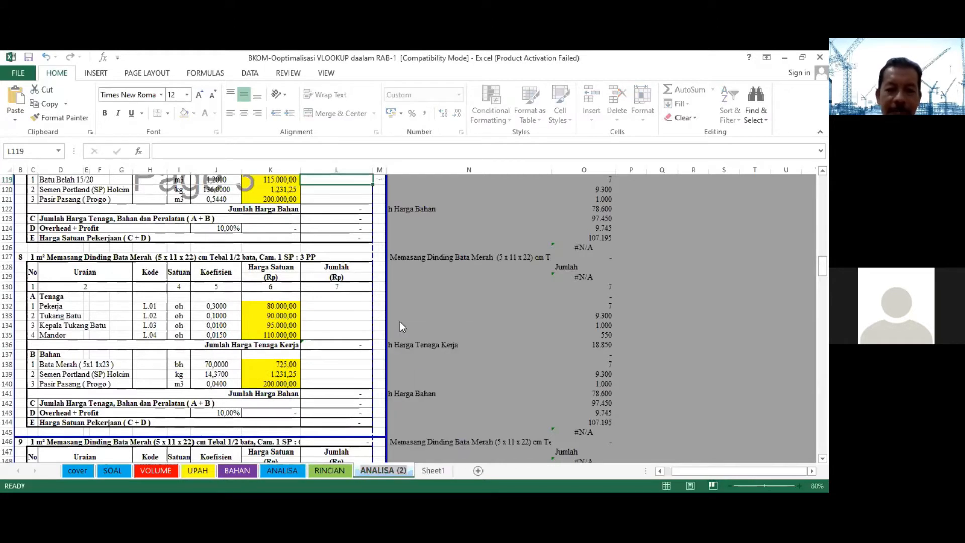
{"action": "left_click", "coordinate": [370, 474]}
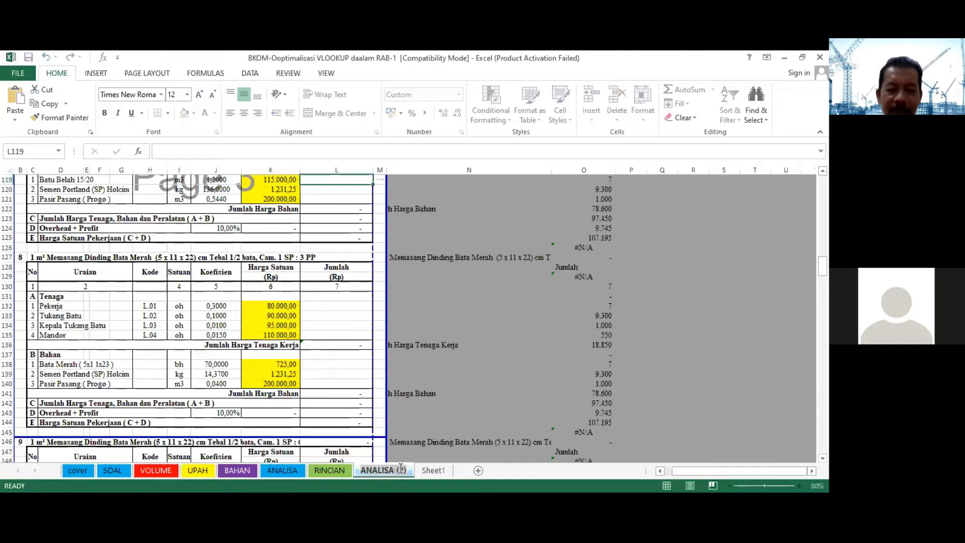
{"action": "type", "text": "HITU"}
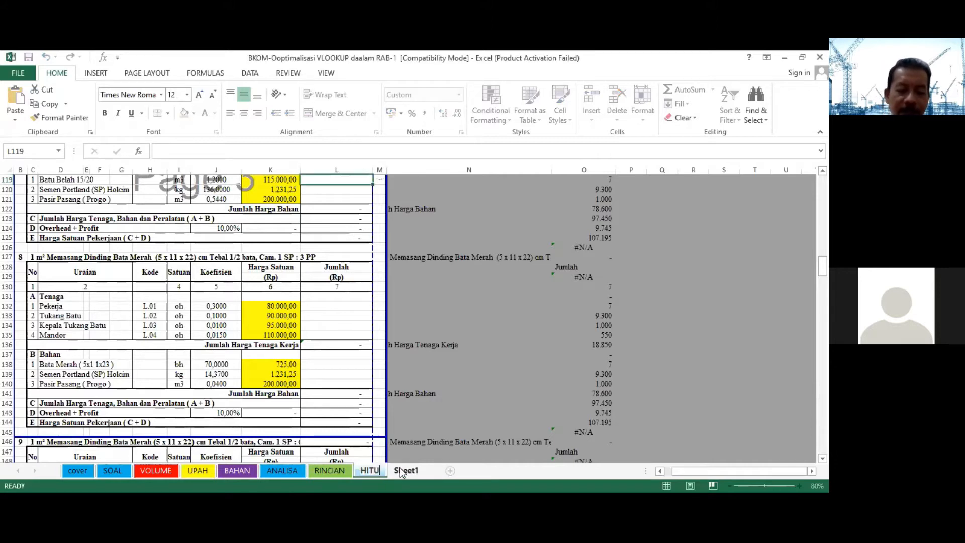
{"action": "type", "text": "NGAN BQ"}
{"action": "key", "text": "Return"}
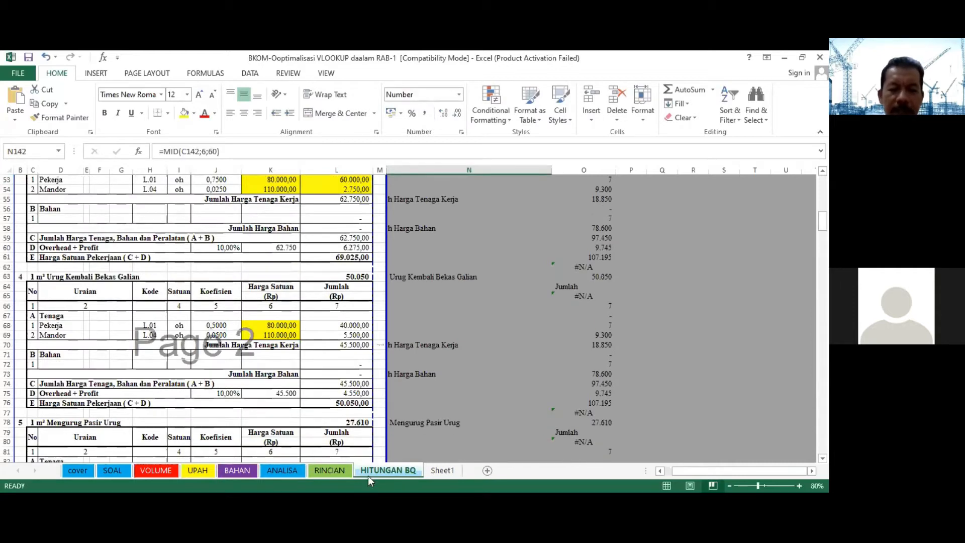
Compare ANALISA with the HITUNGAN BQ copy and examine the copy's first work item, Pekerjaan Pengukuran & Pemasangan Bowplank.
{"action": "left_click", "coordinate": [280, 470]}
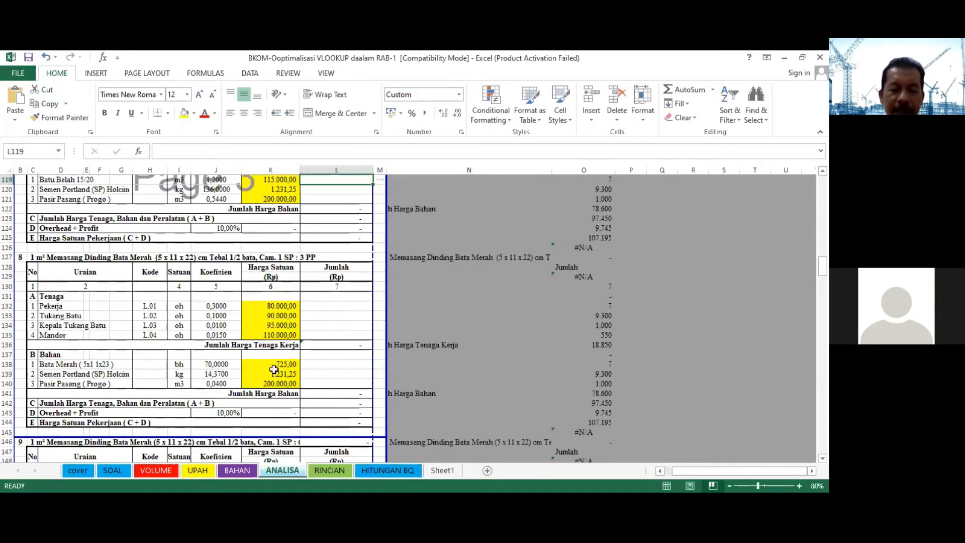
{"action": "left_click", "coordinate": [382, 472]}
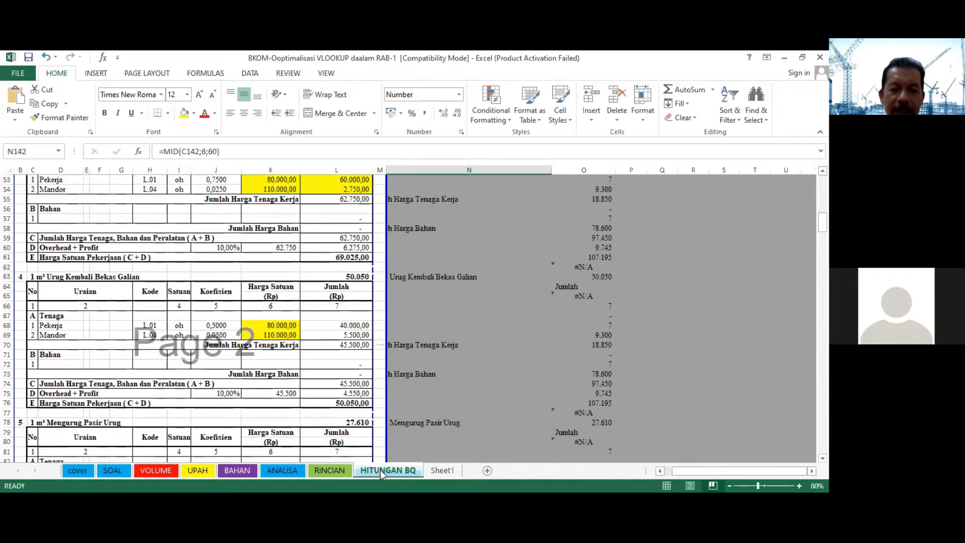
{"action": "left_click_drag", "start_coordinate": [823, 219], "coordinate": [822, 189]}
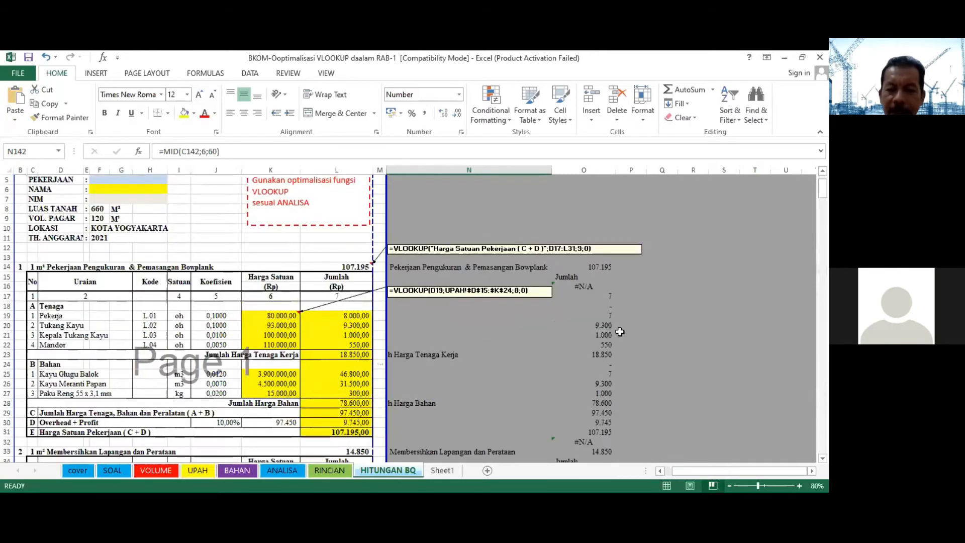
{"action": "left_click", "coordinate": [653, 334]}
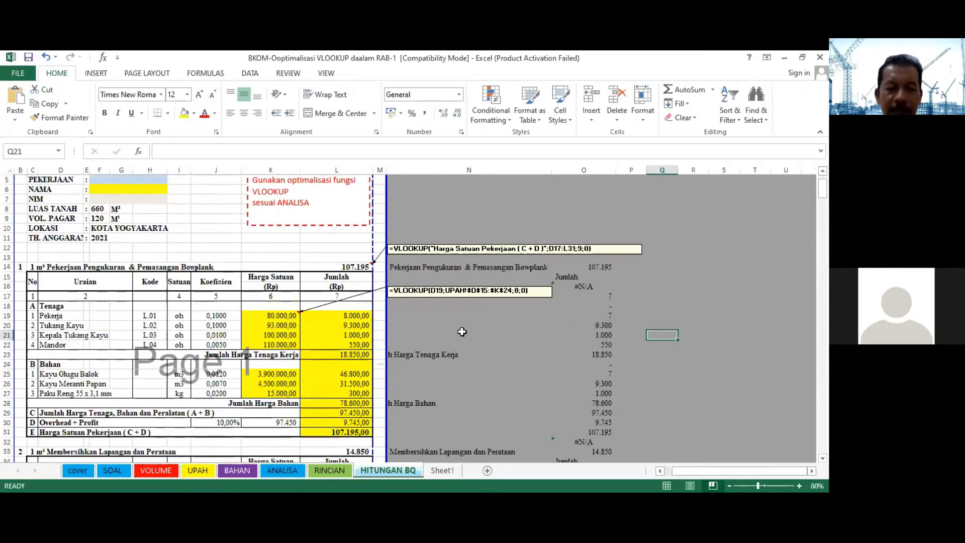
{"action": "left_click", "coordinate": [660, 471]}
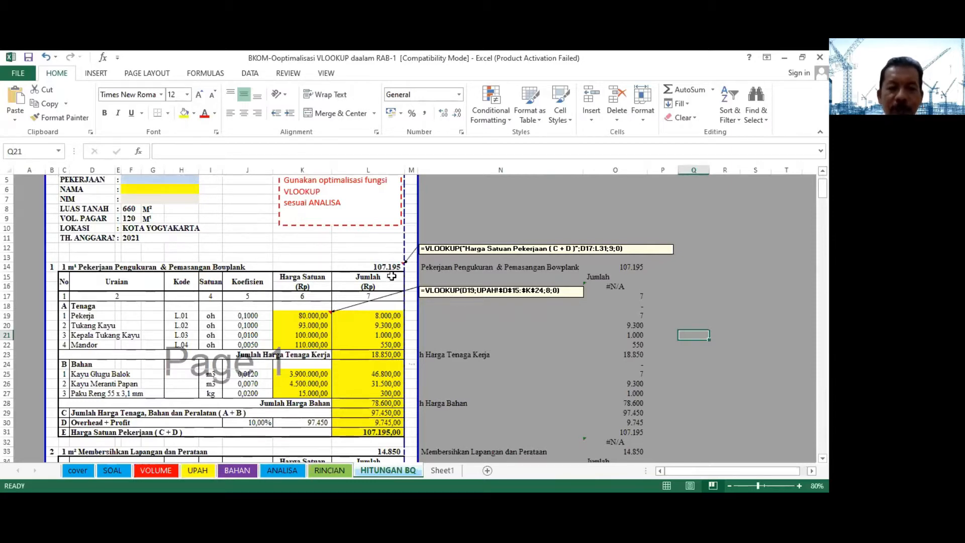
{"action": "left_click", "coordinate": [78, 316]}
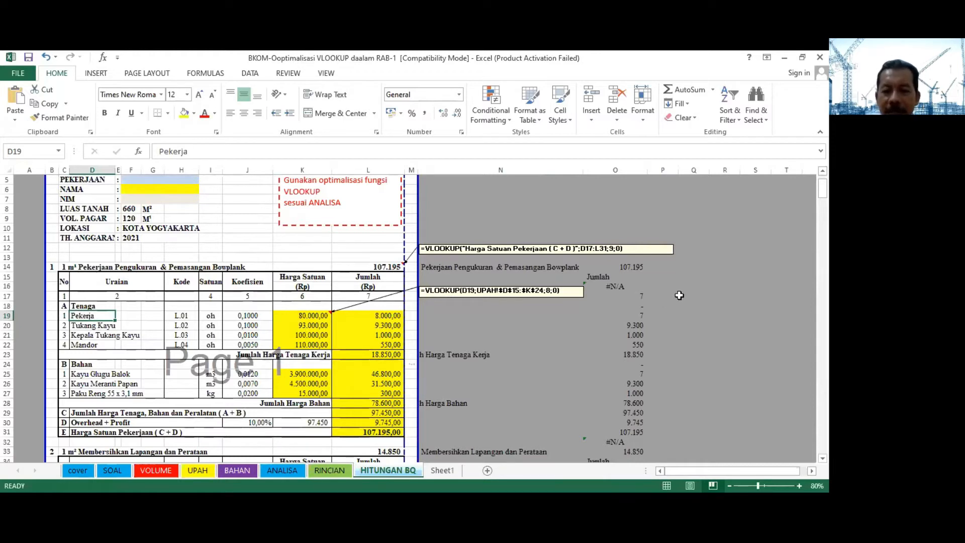
{"action": "left_click", "coordinate": [514, 365]}
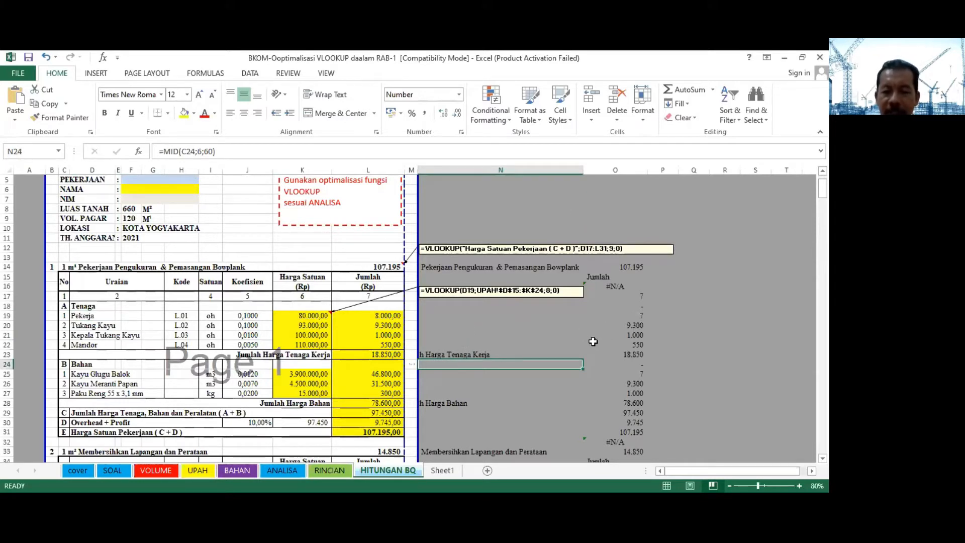
Narrow columns N and O beside the analysis tables on HITUNGAN BQ and hide both columns.
{"action": "left_click", "coordinate": [612, 170]}
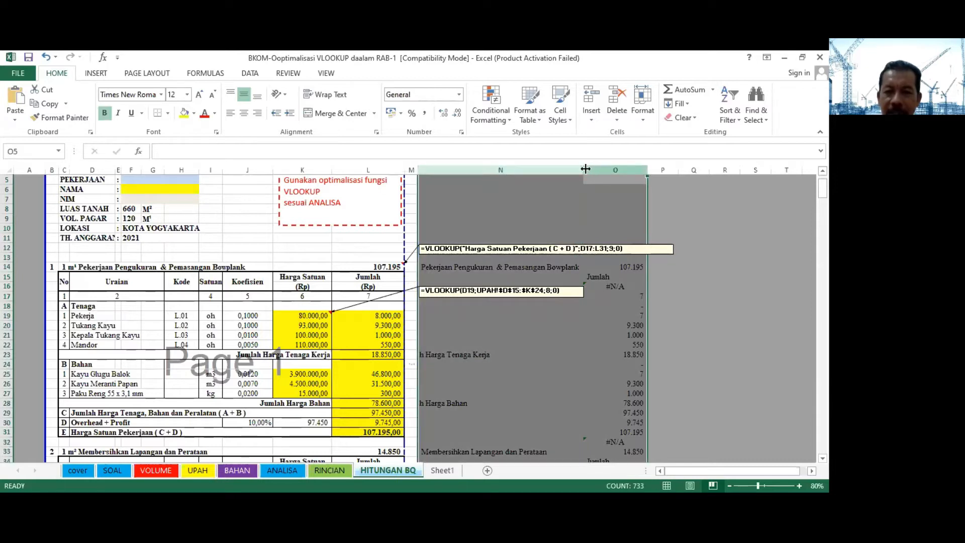
{"action": "left_click_drag", "start_coordinate": [586, 169], "coordinate": [448, 168]}
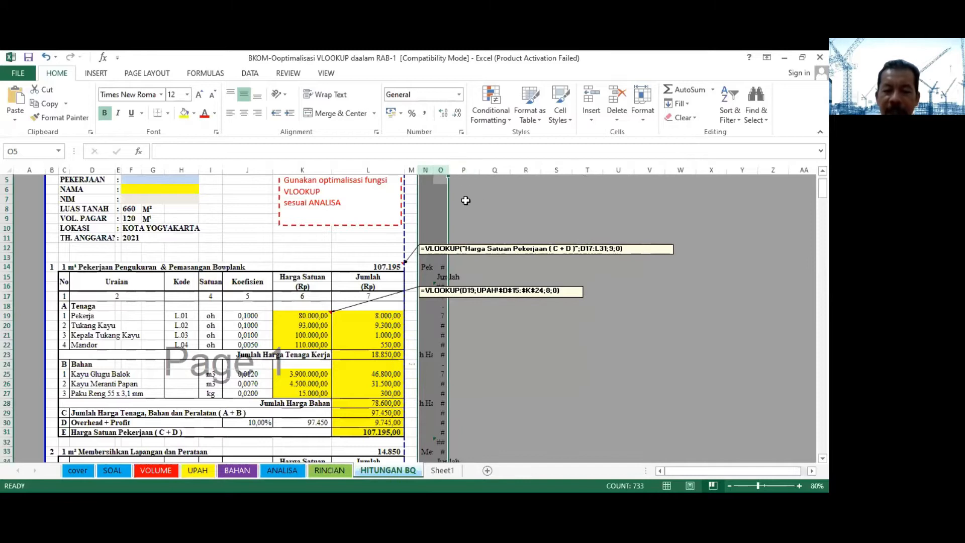
{"action": "left_click", "coordinate": [495, 198]}
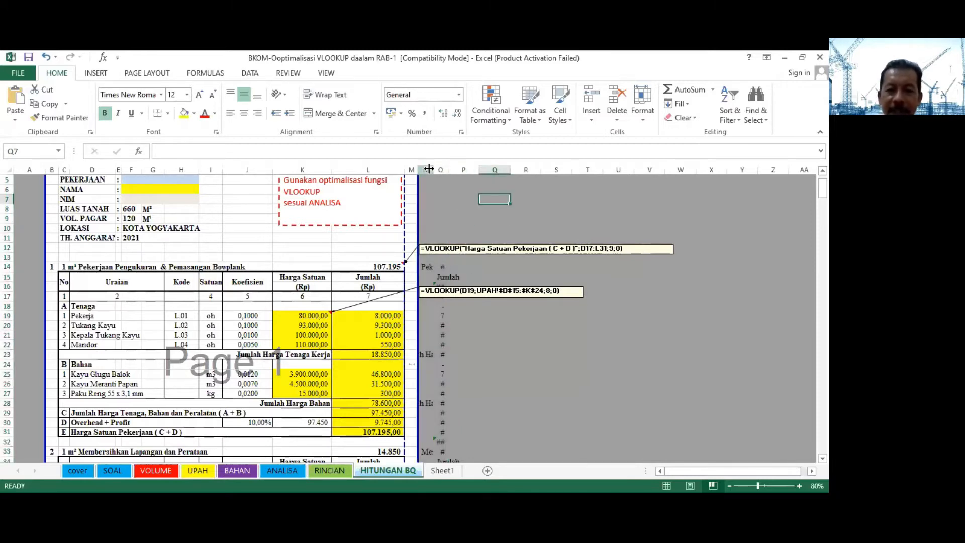
{"action": "left_click_drag", "start_coordinate": [426, 169], "coordinate": [446, 170]}
{"action": "right_click", "coordinate": [446, 170]}
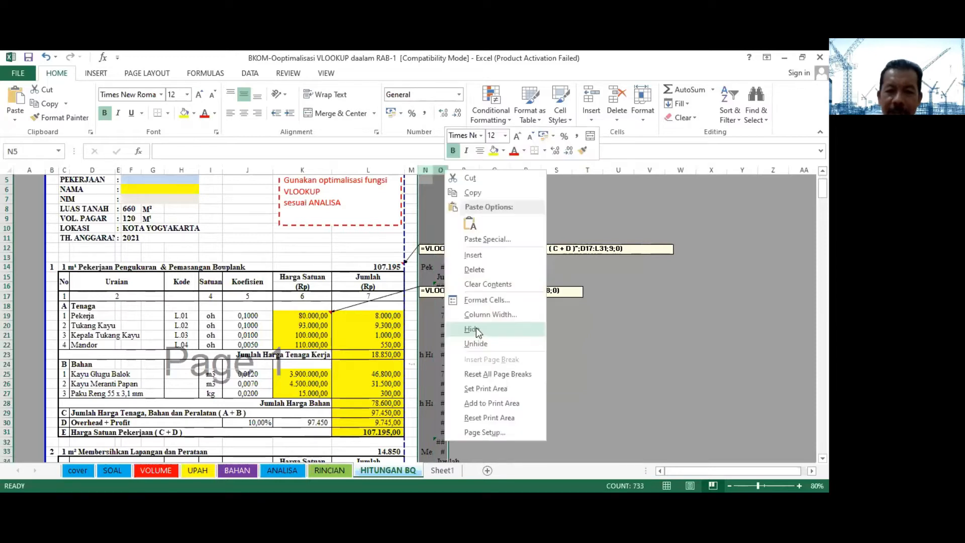
{"action": "left_click", "coordinate": [472, 329]}
{"action": "left_click", "coordinate": [495, 364]}
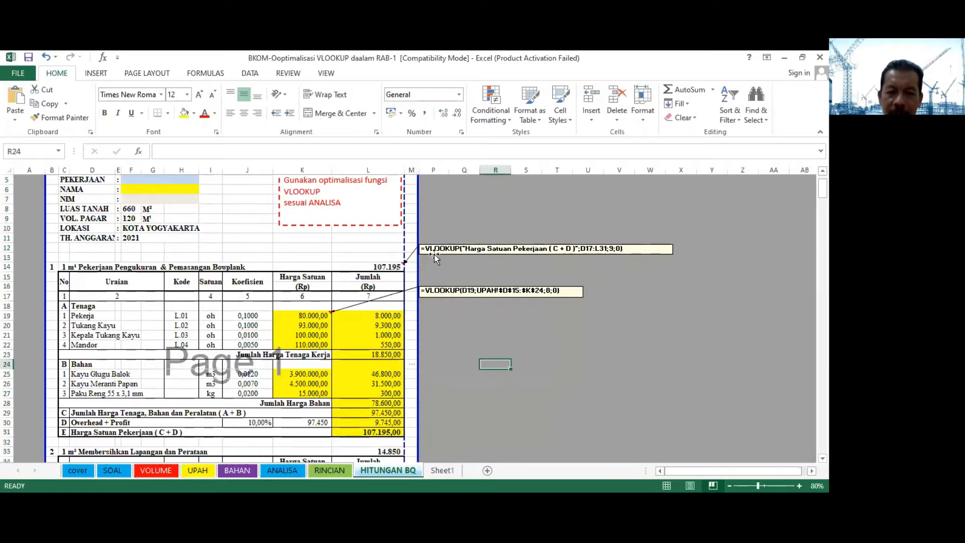
Hide the VLOOKUP formula comments attached to cells L14 and K19.
{"action": "left_click", "coordinate": [388, 265]}
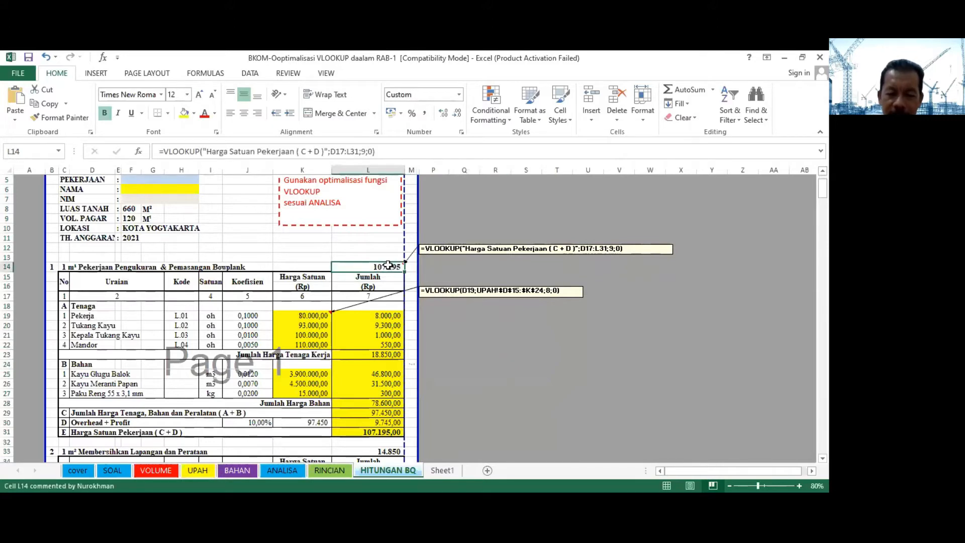
{"action": "right_click", "coordinate": [389, 264]}
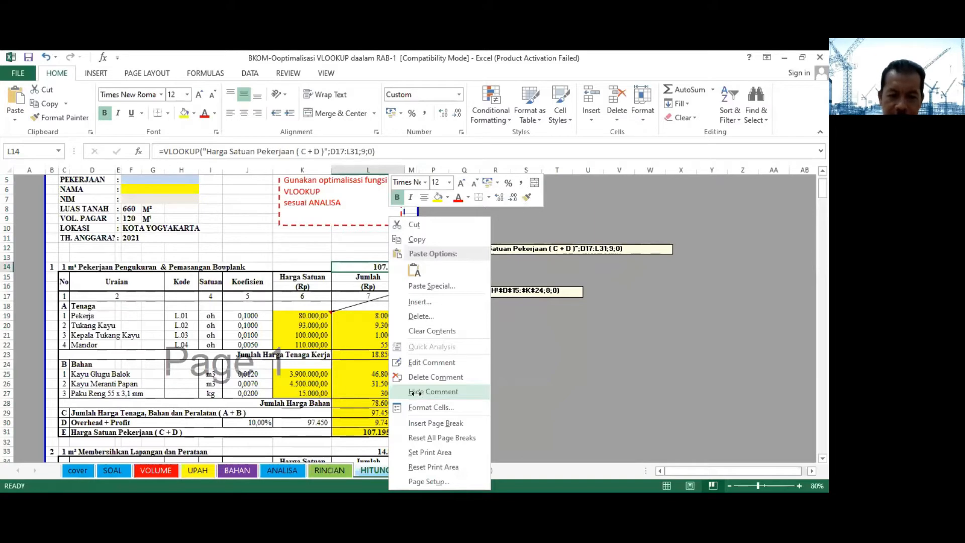
{"action": "left_click", "coordinate": [415, 392]}
{"action": "left_click", "coordinate": [315, 314]}
{"action": "right_click", "coordinate": [315, 313]}
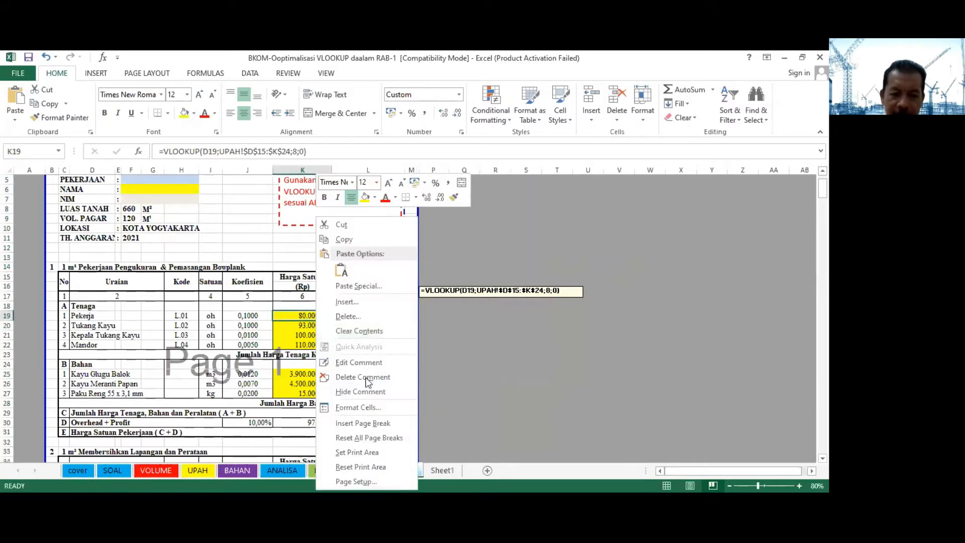
{"action": "left_click", "coordinate": [351, 393]}
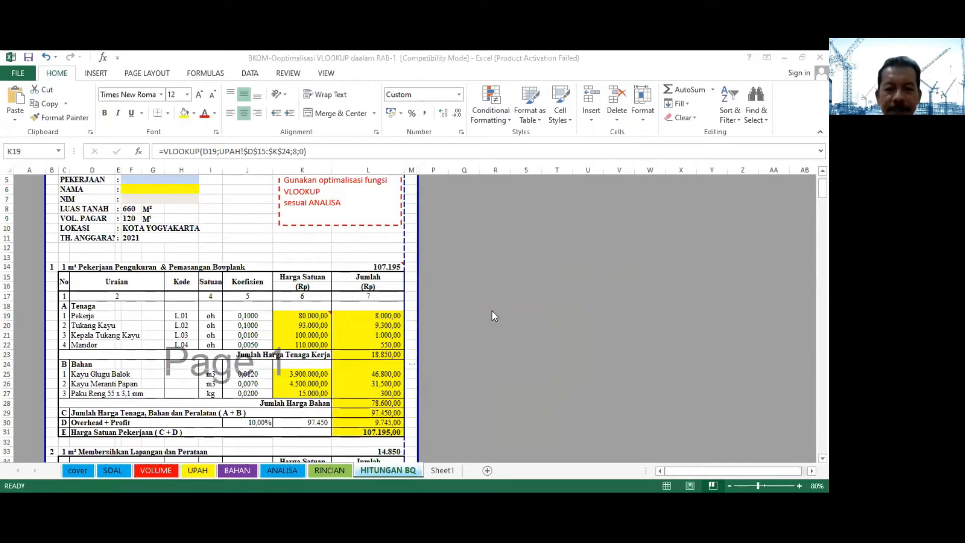
Widen column P and enter the heading TENAGA/MAT in cell P13.
{"action": "left_click", "coordinate": [447, 168]}
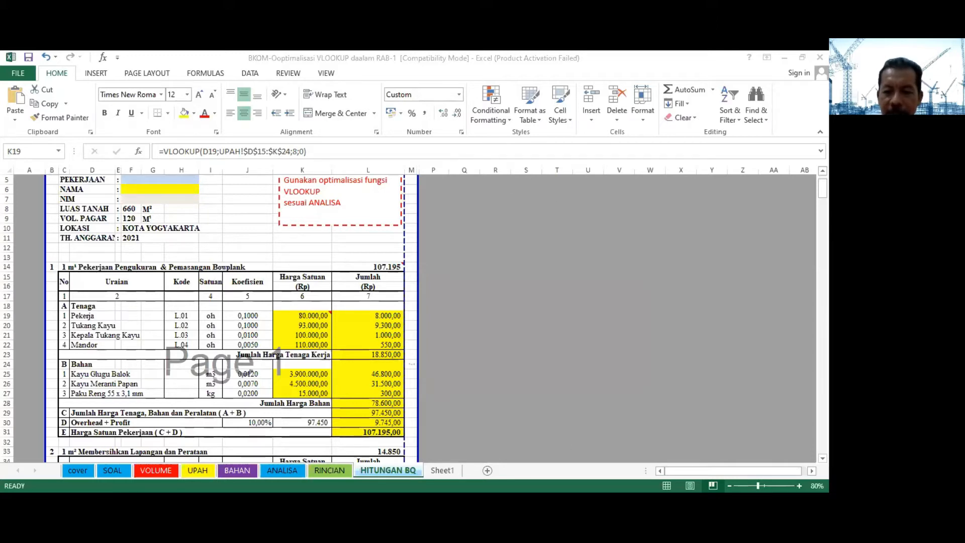
{"action": "left_click", "coordinate": [446, 168]}
{"action": "left_click_drag", "start_coordinate": [478, 171], "coordinate": [478, 171]}
{"action": "left_click", "coordinate": [463, 306]}
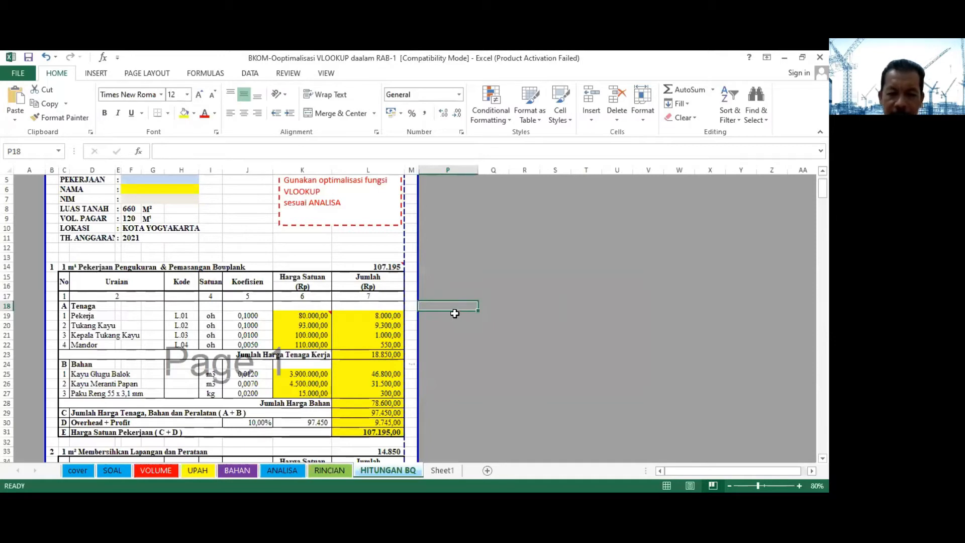
{"action": "left_click", "coordinate": [447, 257]}
{"action": "type", "text": "TENAGA"}
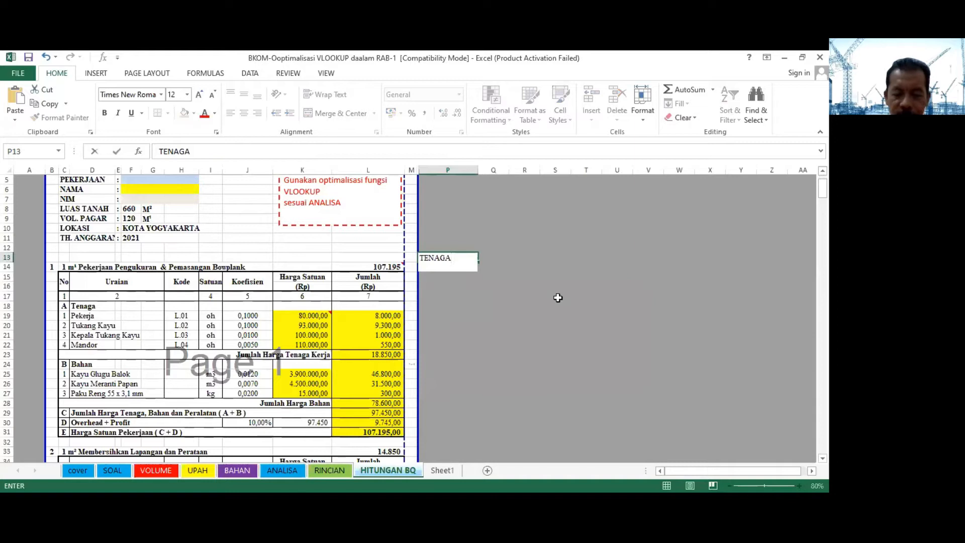
{"action": "type", "text": "/MA"}
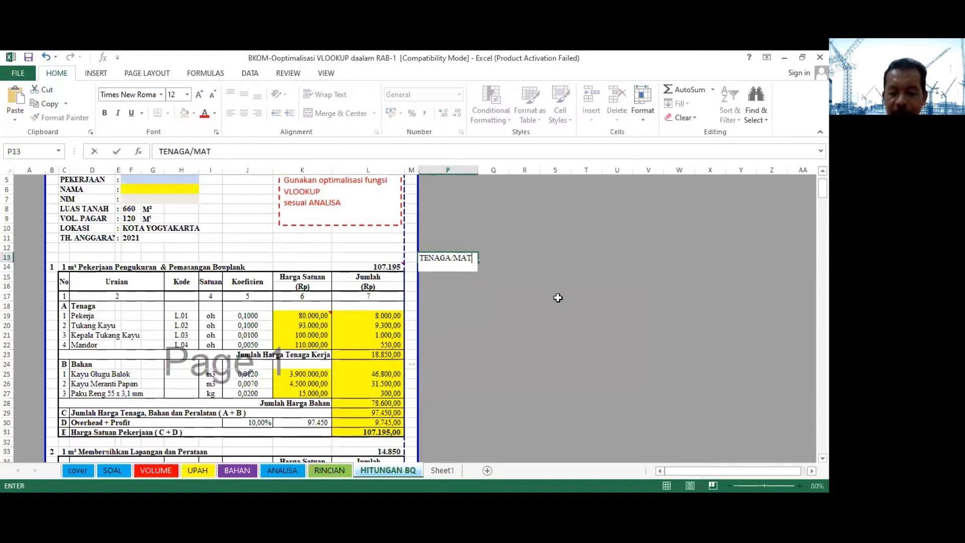
{"action": "type", "text": "T"}
{"action": "key", "text": "Return"}
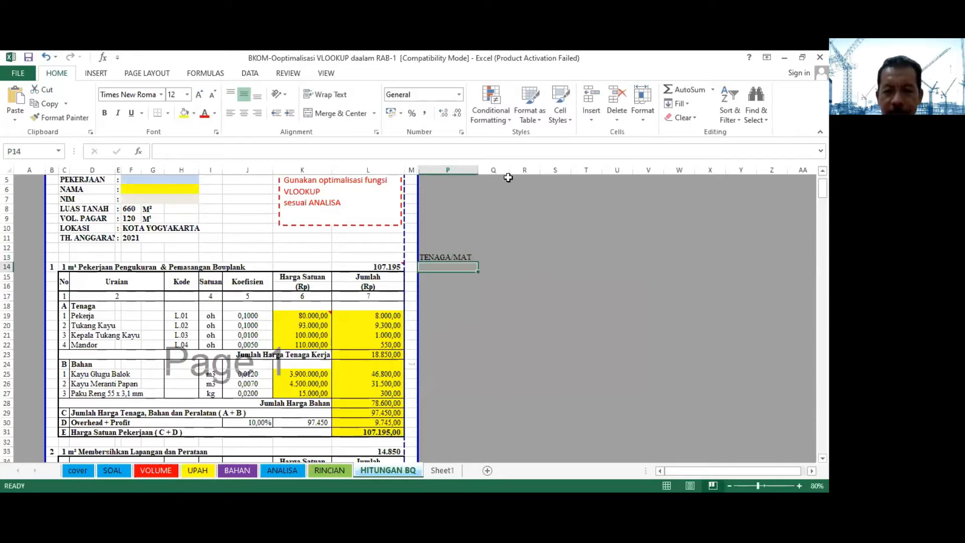
Widen column Q and enter the heading KOEF in cell Q13.
{"action": "left_click_drag", "start_coordinate": [512, 169], "coordinate": [537, 171]}
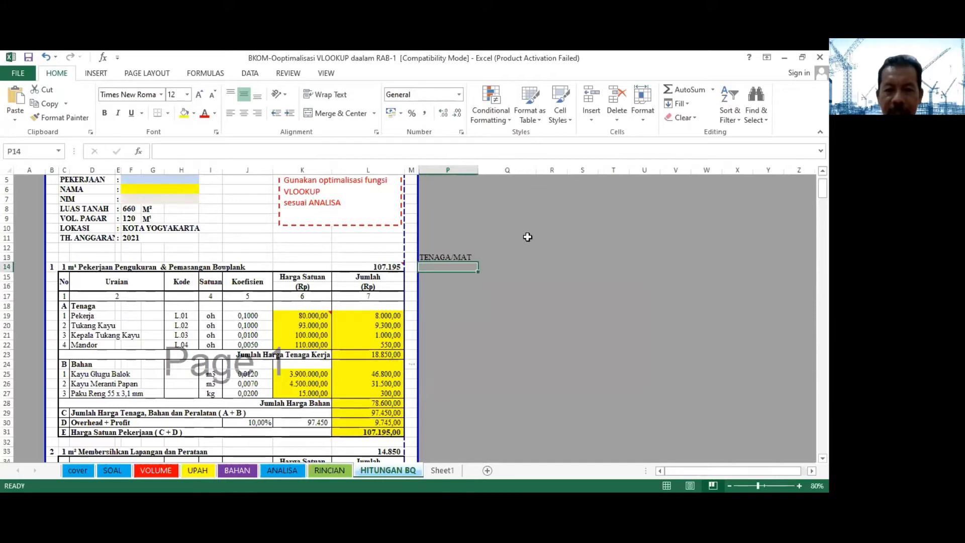
{"action": "left_click", "coordinate": [503, 258]}
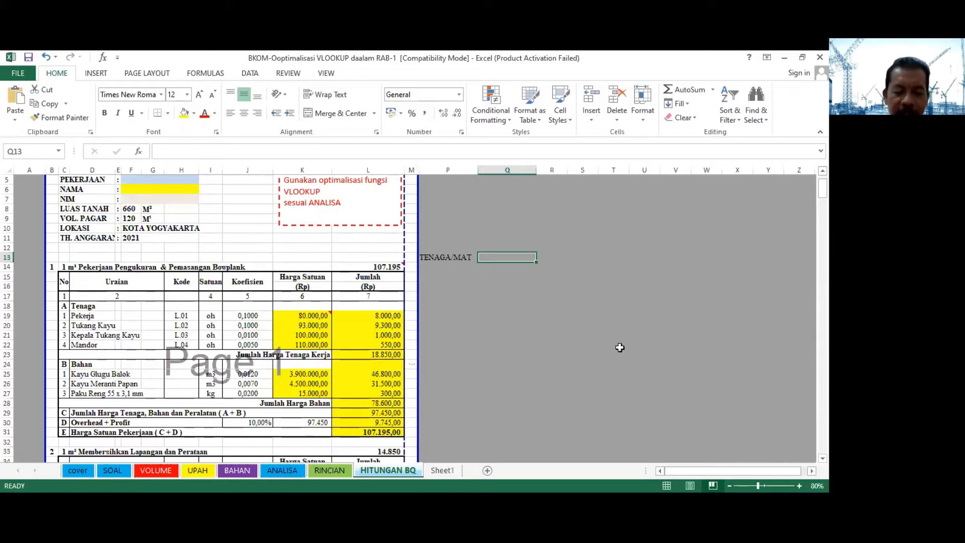
{"action": "type", "text": "KOEF"}
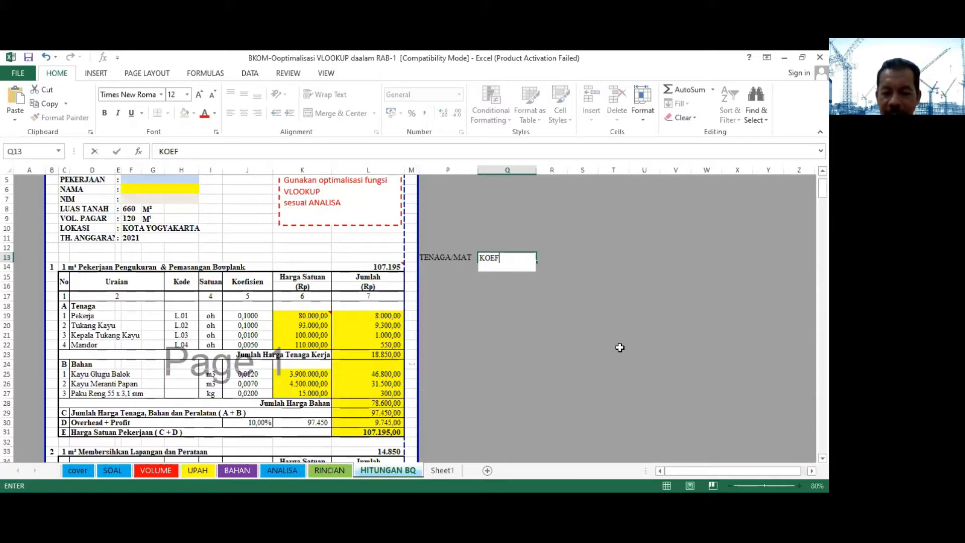
{"action": "key", "text": "Return"}
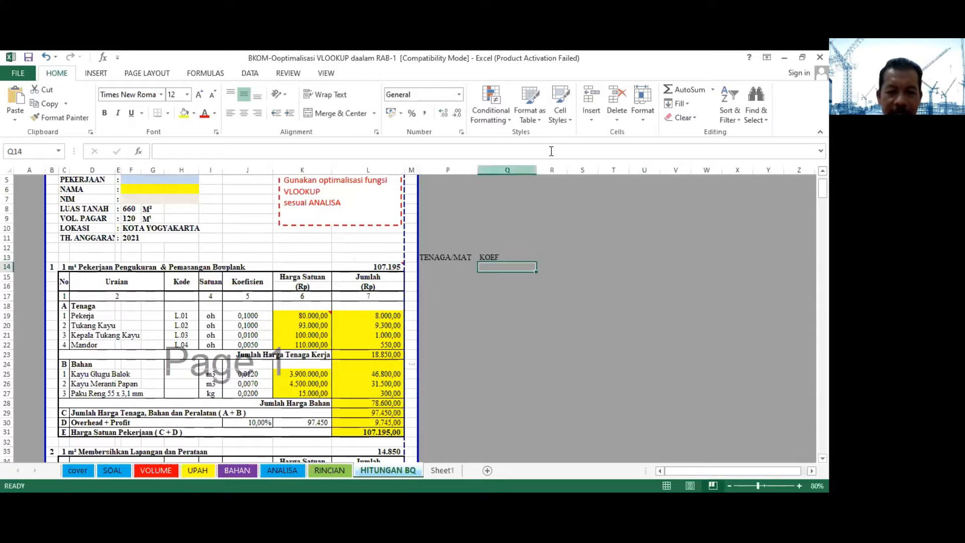
Widen column P further and centre the heading cells P13 through V13 horizontally.
{"action": "left_click_drag", "start_coordinate": [479, 171], "coordinate": [533, 176]}
{"action": "left_click_drag", "start_coordinate": [430, 258], "coordinate": [734, 256]}
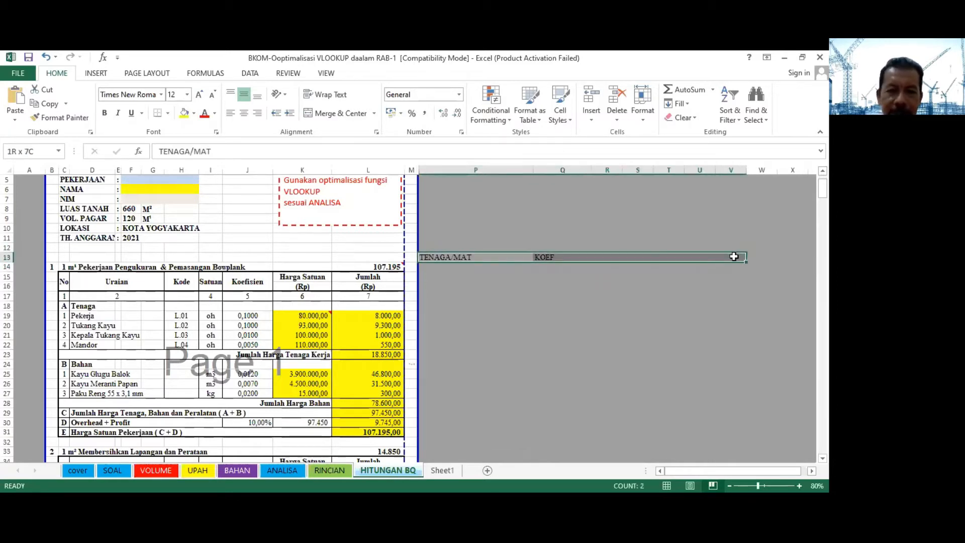
{"action": "left_click", "coordinate": [244, 113]}
{"action": "left_click", "coordinate": [560, 286]}
{"action": "left_click", "coordinate": [561, 257]}
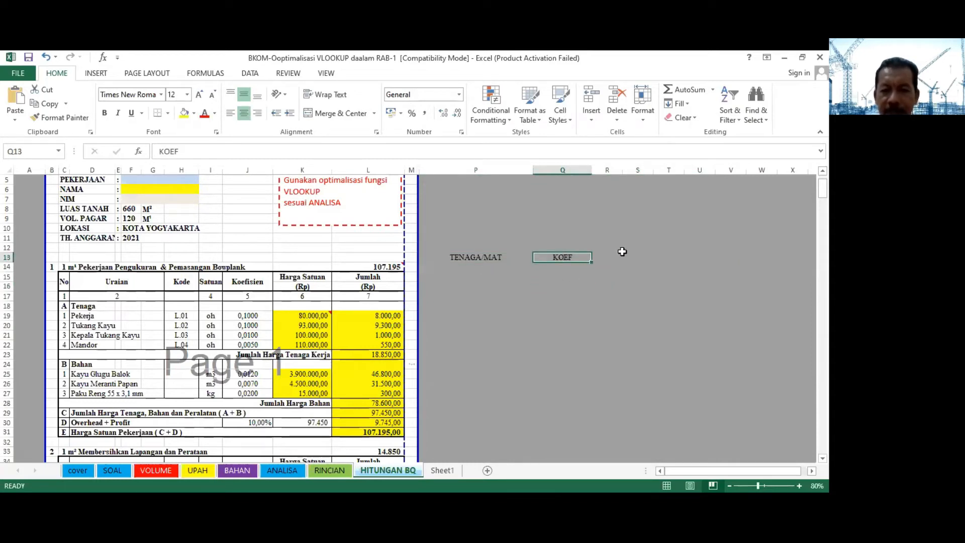
Widen column R and enter the heading VOLUME in cell R13.
{"action": "left_click_drag", "start_coordinate": [619, 171], "coordinate": [657, 171]}
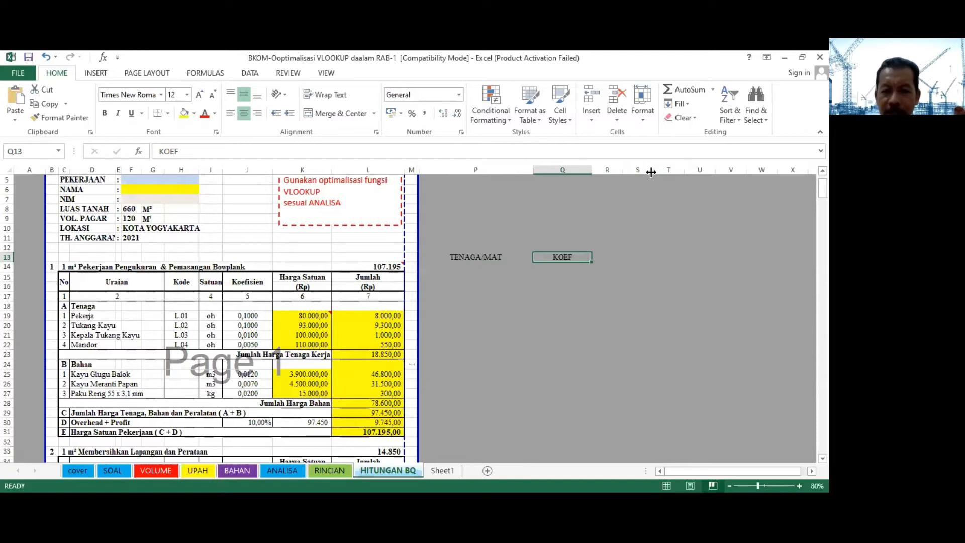
{"action": "left_click", "coordinate": [617, 258]}
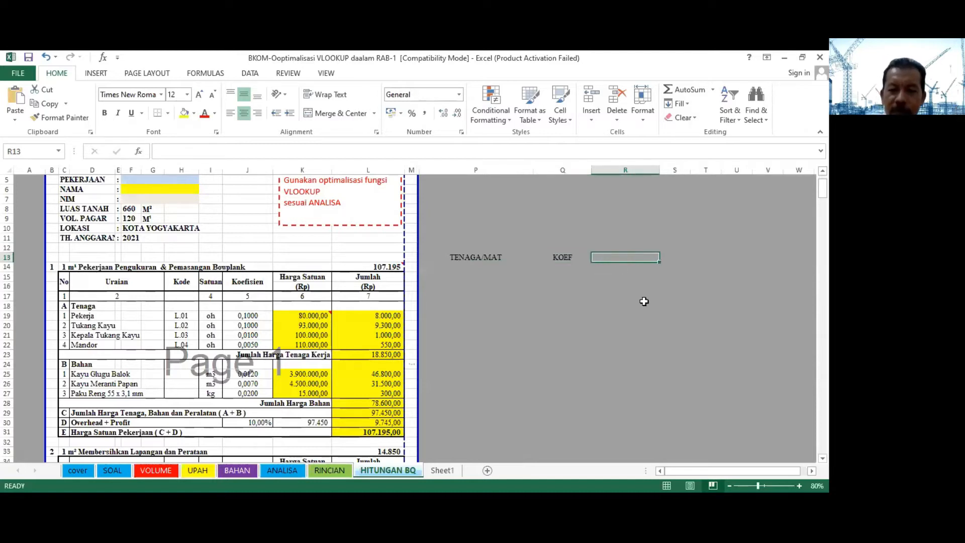
{"action": "type", "text": "=VOL"}
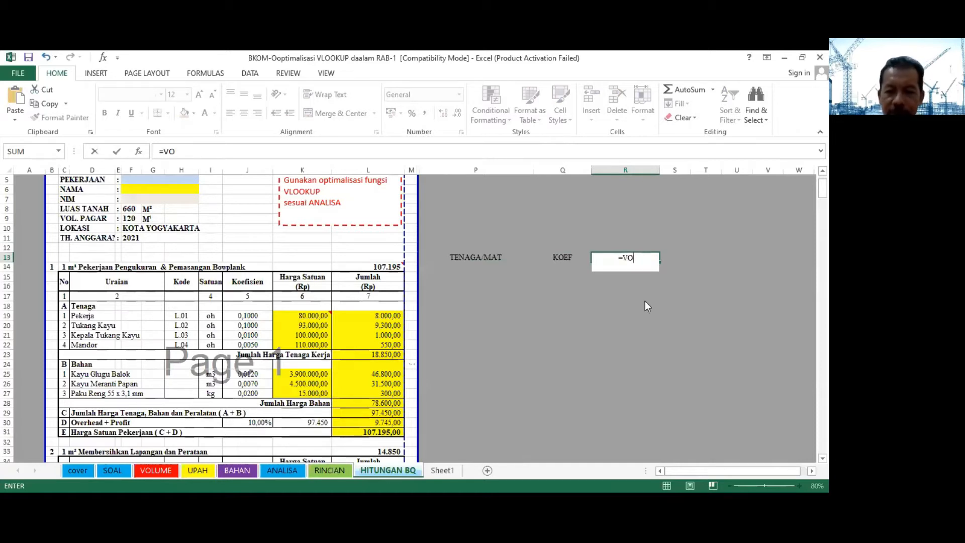
{"action": "key", "text": "BackSpace"}
{"action": "key", "text": "BackSpace"}
{"action": "key", "text": "BackSpace"}
{"action": "type", "text": "VOLUME"}
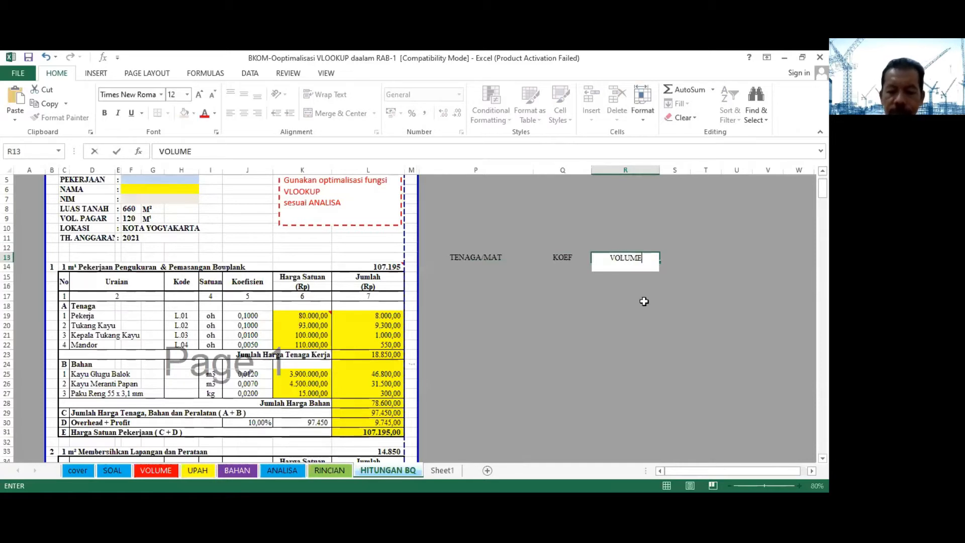
{"action": "key", "text": "Return"}
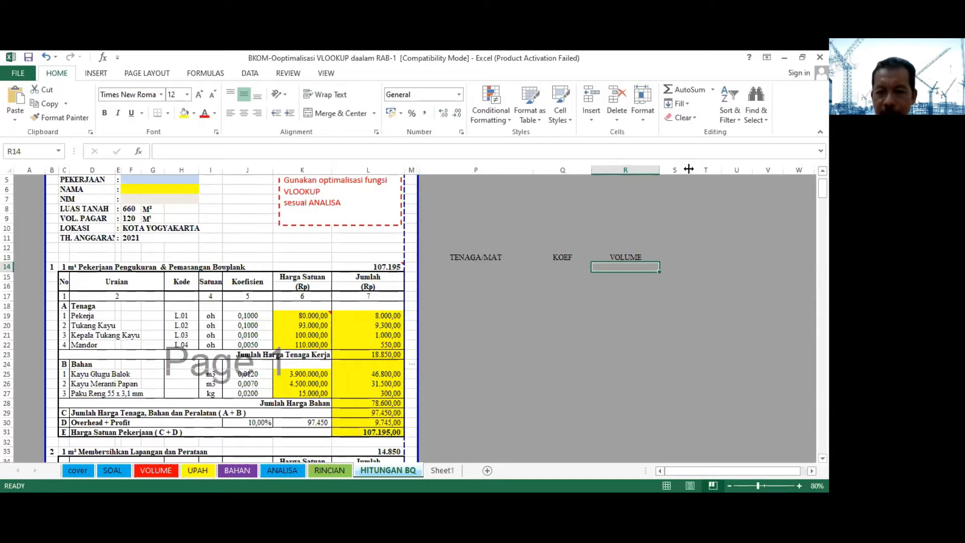
Widen column S and enter the heading JML VOL in S13 with (KOEF X VOL) beneath it in S14.
{"action": "left_click_drag", "start_coordinate": [689, 169], "coordinate": [729, 169]}
{"action": "left_click", "coordinate": [686, 258]}
{"action": "type", "text": "JML"}
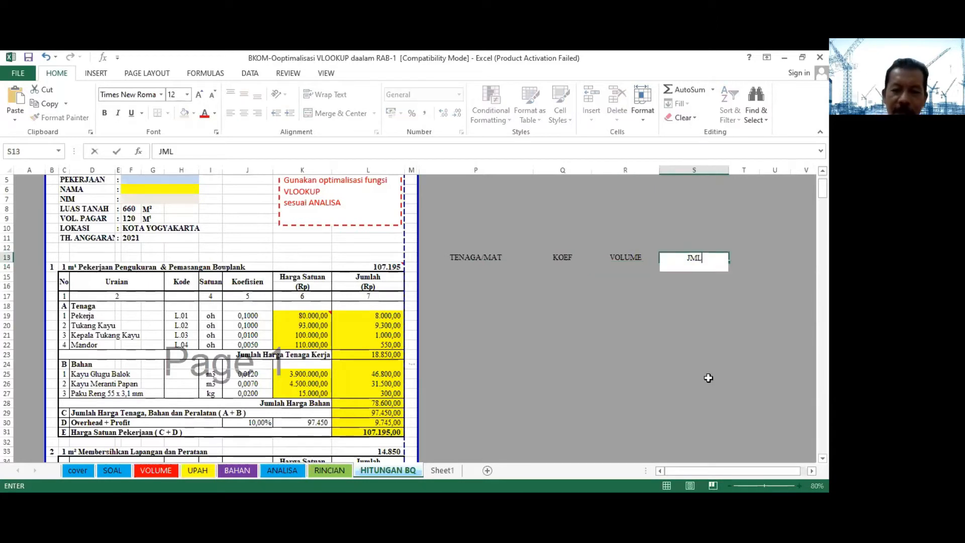
{"action": "type", "text": " VOL"}
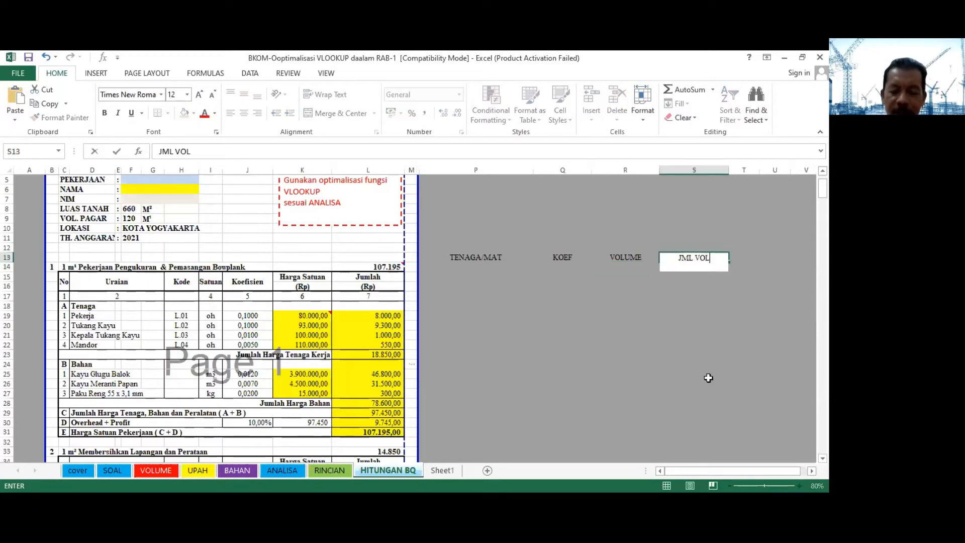
{"action": "key", "text": "Return"}
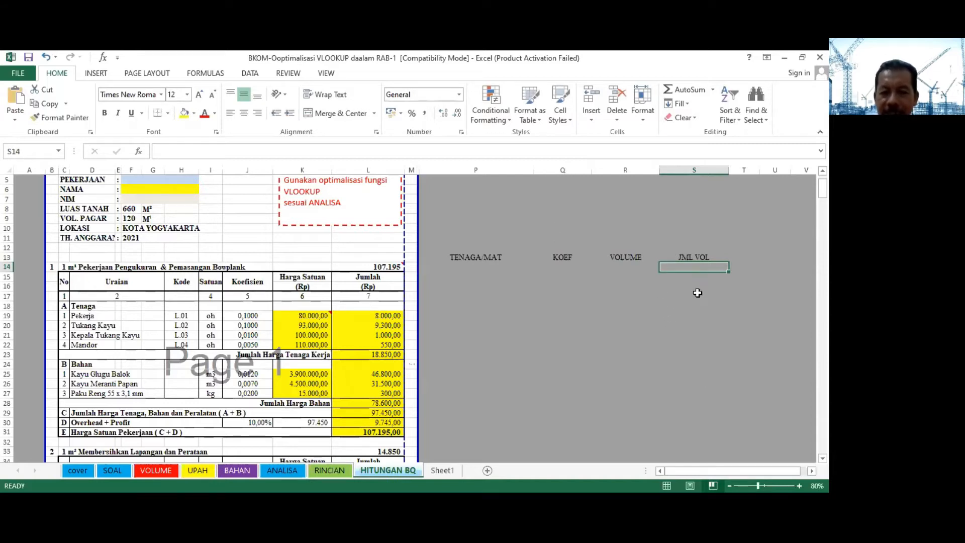
{"action": "type", "text": "(KOEF X VOL"}
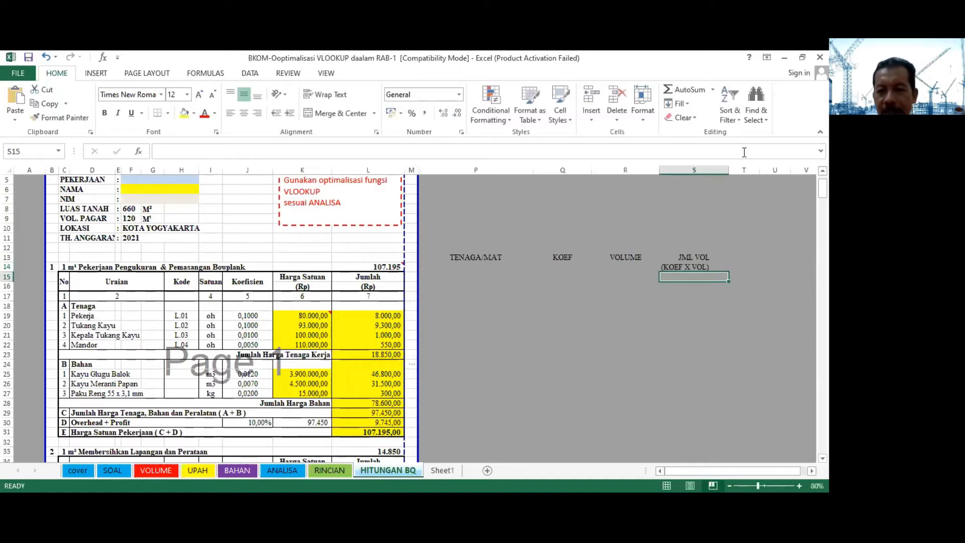
Widen column T and enter the heading BIAYA in cell T13.
{"action": "left_click_drag", "start_coordinate": [759, 172], "coordinate": [777, 172]}
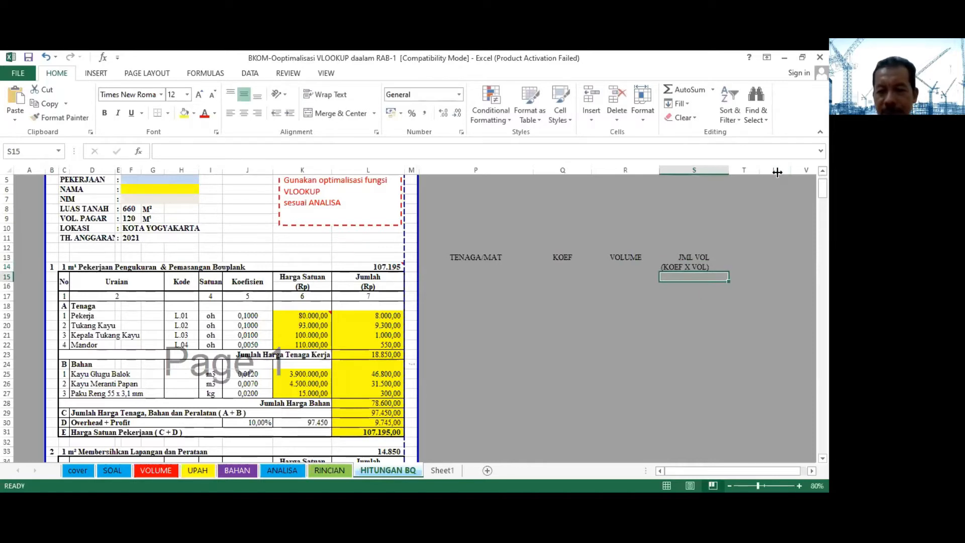
{"action": "left_click", "coordinate": [751, 258]}
{"action": "type", "text": "BIAYA"}
{"action": "key", "text": "Return"}
Widen column U and enter the heading JML BIAYA in cell U13.
{"action": "mouse_move", "coordinate": [305, 315]}
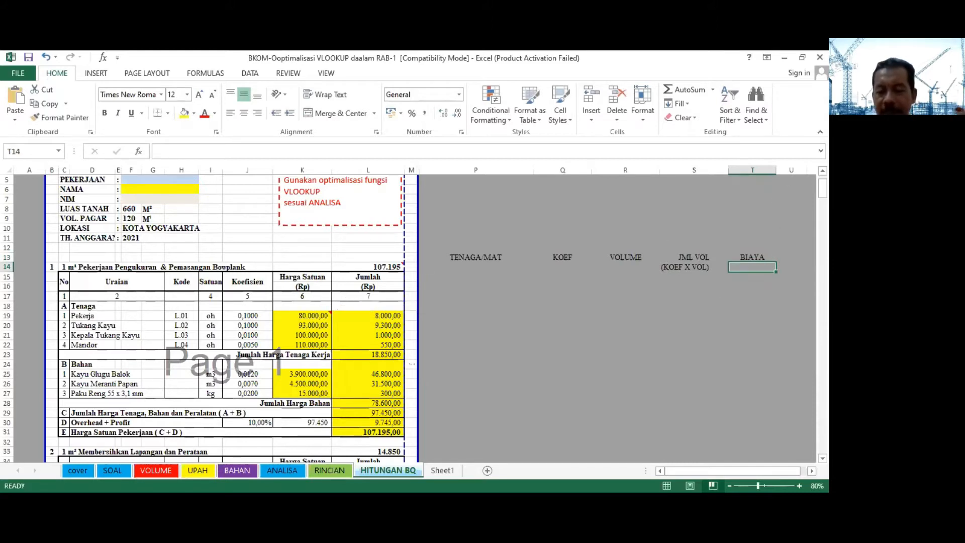
{"action": "left_click", "coordinate": [812, 471]}
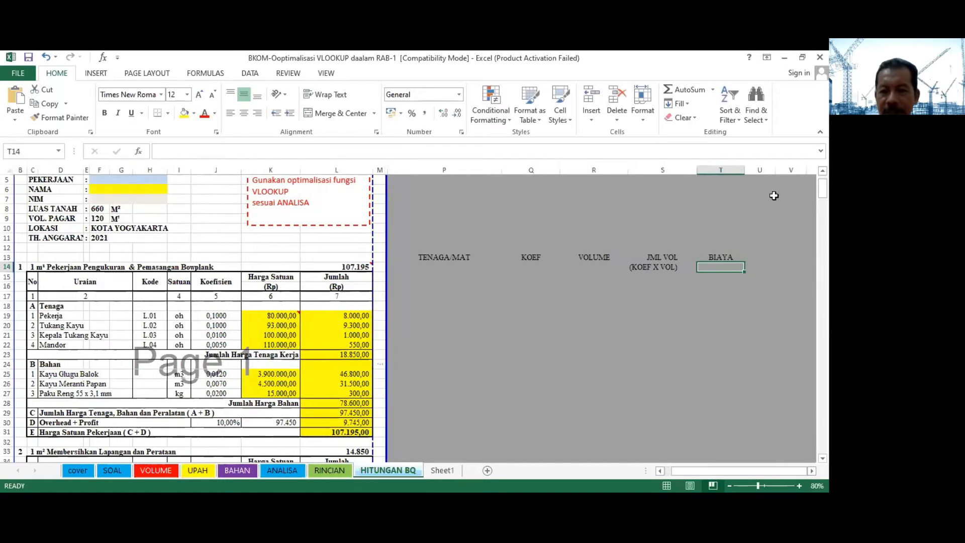
{"action": "left_click_drag", "start_coordinate": [775, 171], "coordinate": [805, 177]}
{"action": "left_click", "coordinate": [783, 257]}
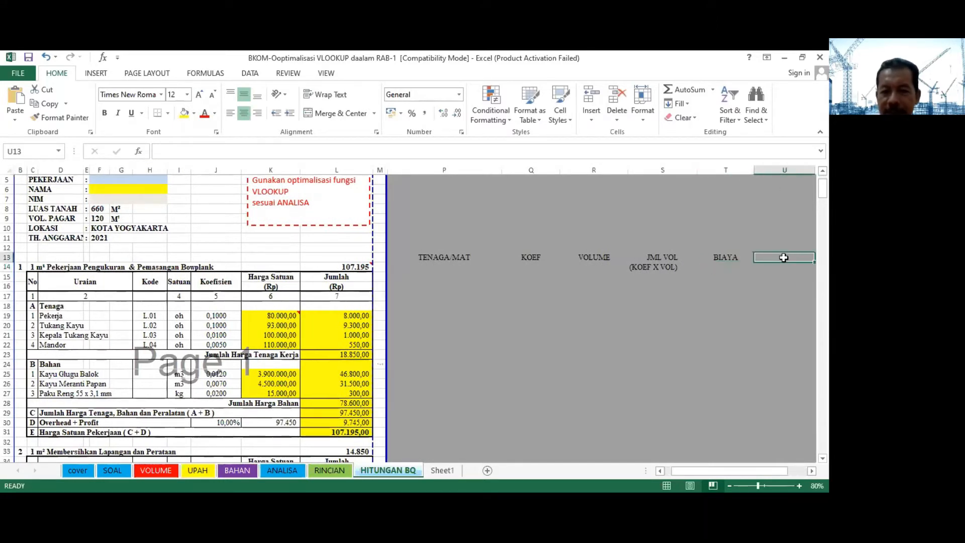
{"action": "type", "text": "="}
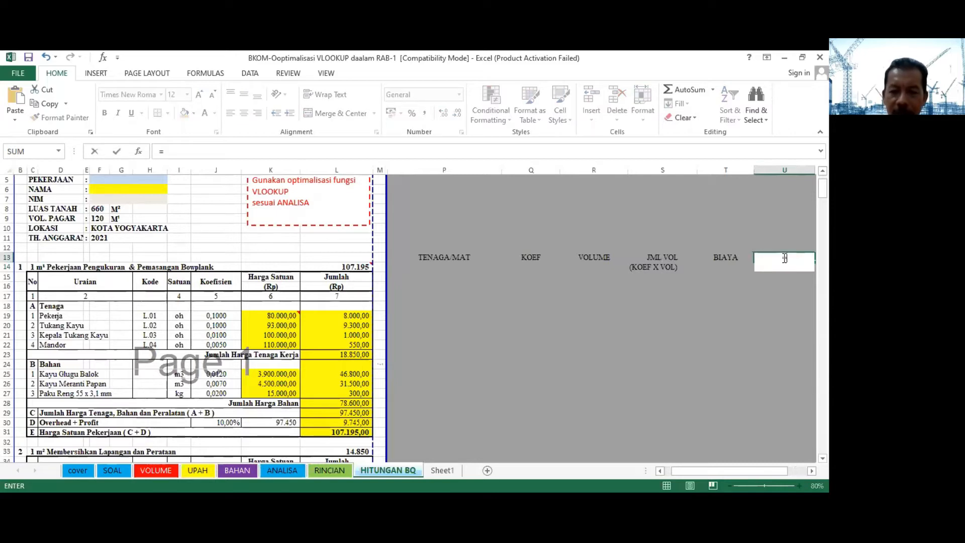
{"action": "key", "text": "BackSpace"}
{"action": "type", "text": "JML BIAYA"}
{"action": "key", "text": "Return"}
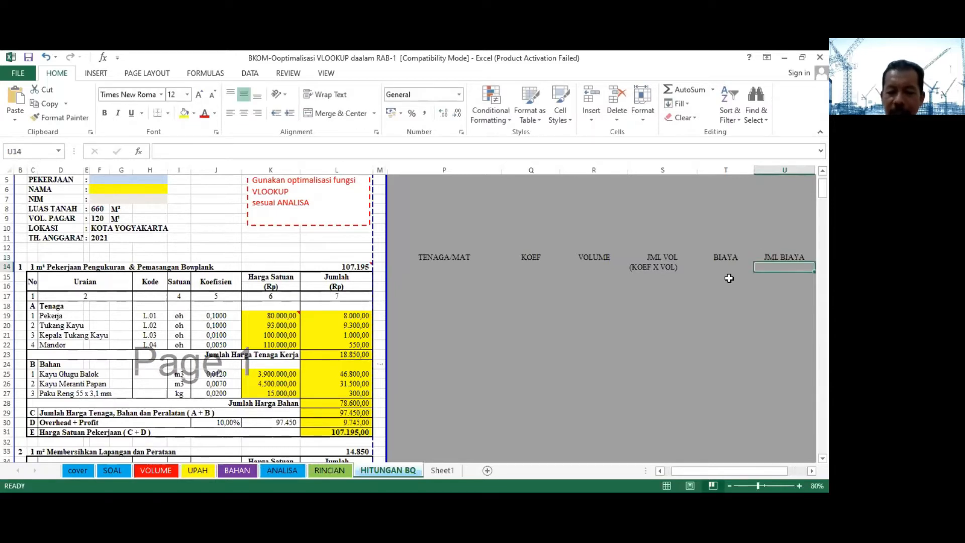
Enter the note (JML VOL X BIAYA) in cell U14 beneath the JML BIAYA heading.
{"action": "type", "text": "9"}
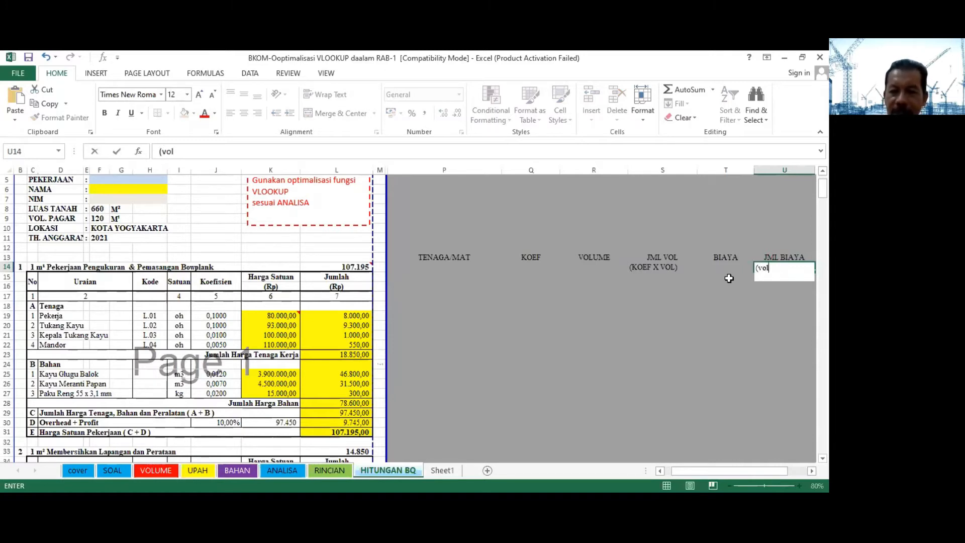
{"action": "key", "text": "BackSpace"}
{"action": "key", "text": "BackSpace"}
{"action": "key", "text": "BackSpace"}
{"action": "key", "text": "BackSpace"}
{"action": "type", "text": "("}
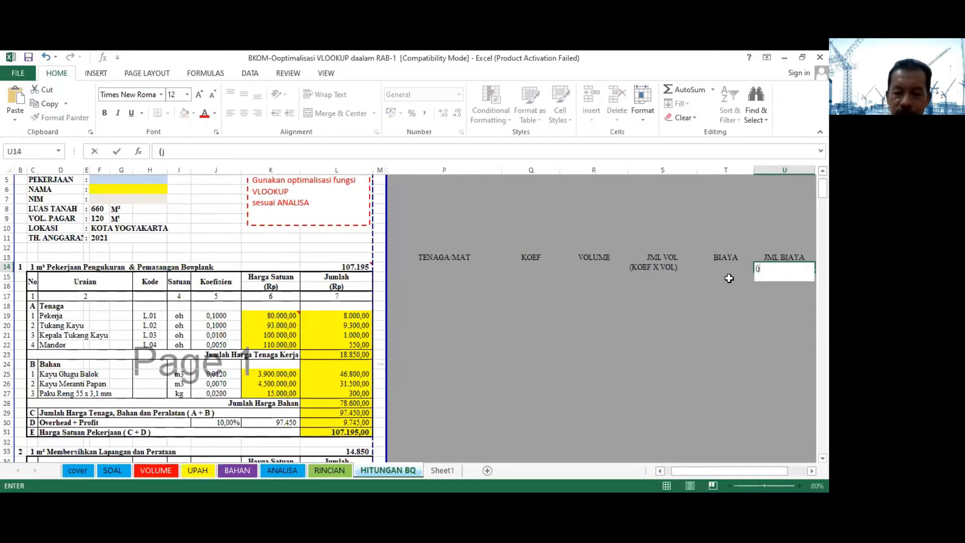
{"action": "type", "text": "JML"}
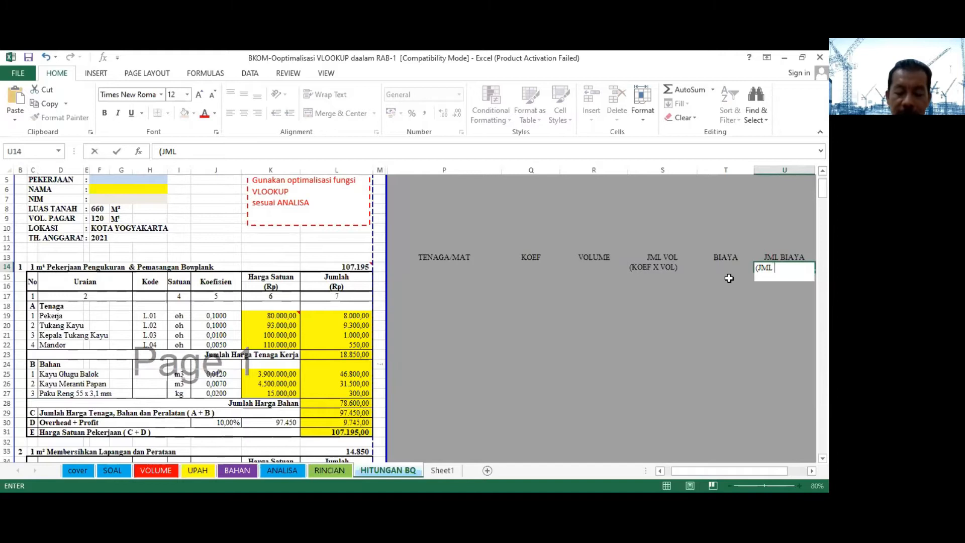
{"action": "type", "text": " VOL "}
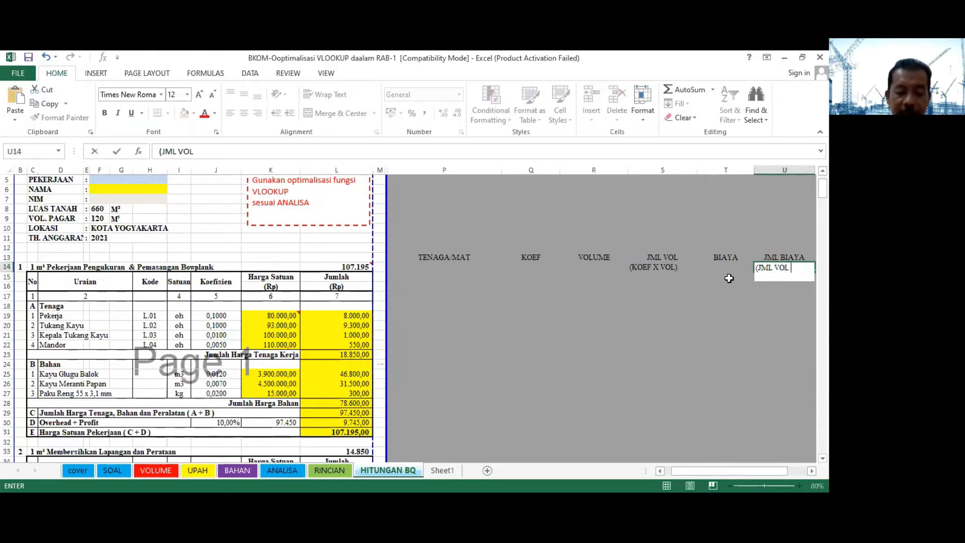
{"action": "type", "text": "X BIAYA"}
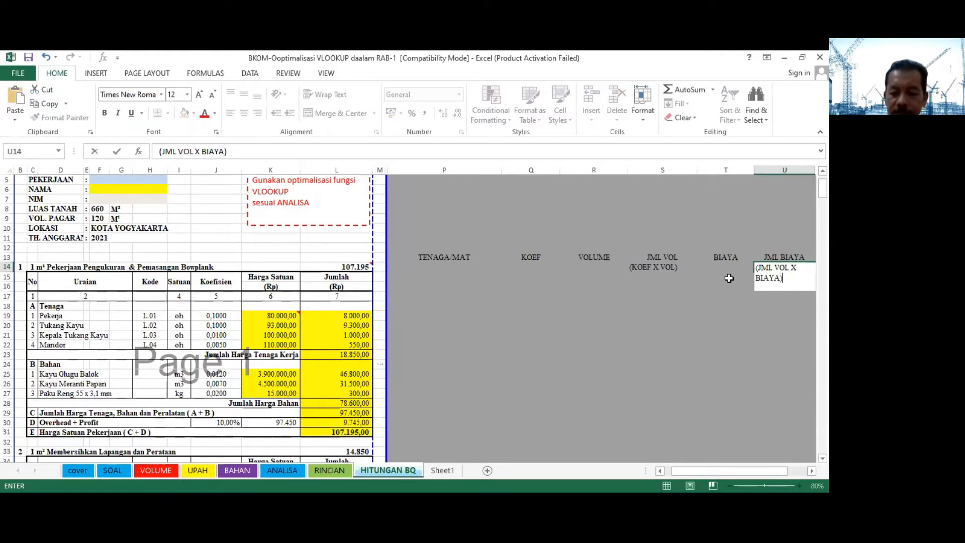
{"action": "key", "text": "Return"}
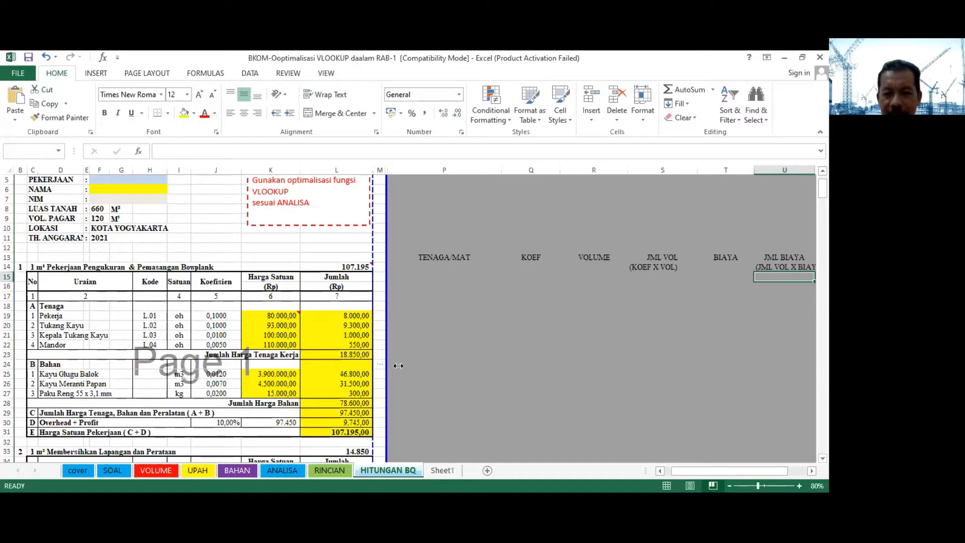
Extend the sheet's print area boundary to take in the new table's columns P through U.
{"action": "left_click_drag", "start_coordinate": [466, 367], "coordinate": [513, 367]}
{"action": "left_click_drag", "start_coordinate": [617, 367], "coordinate": [798, 349]}
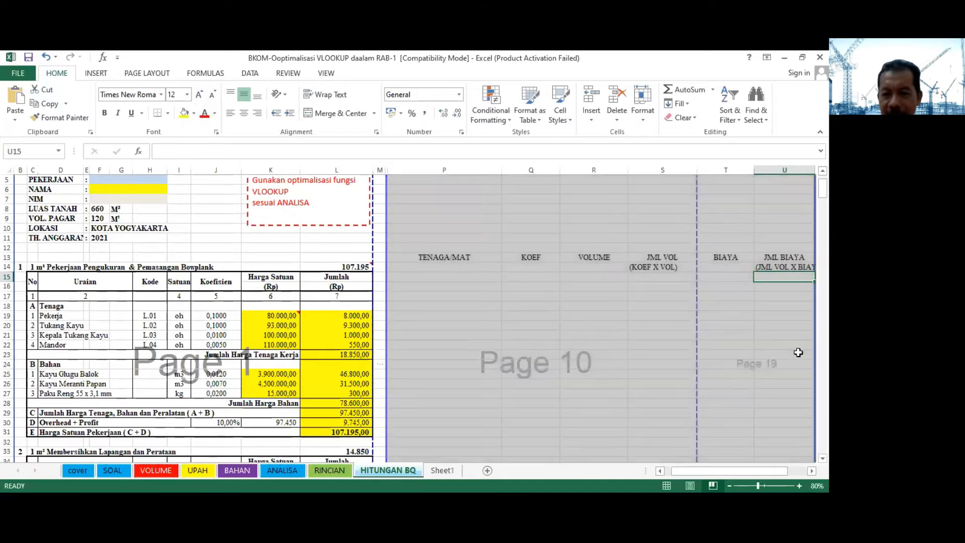
{"action": "left_click_drag", "start_coordinate": [601, 344], "coordinate": [597, 336]}
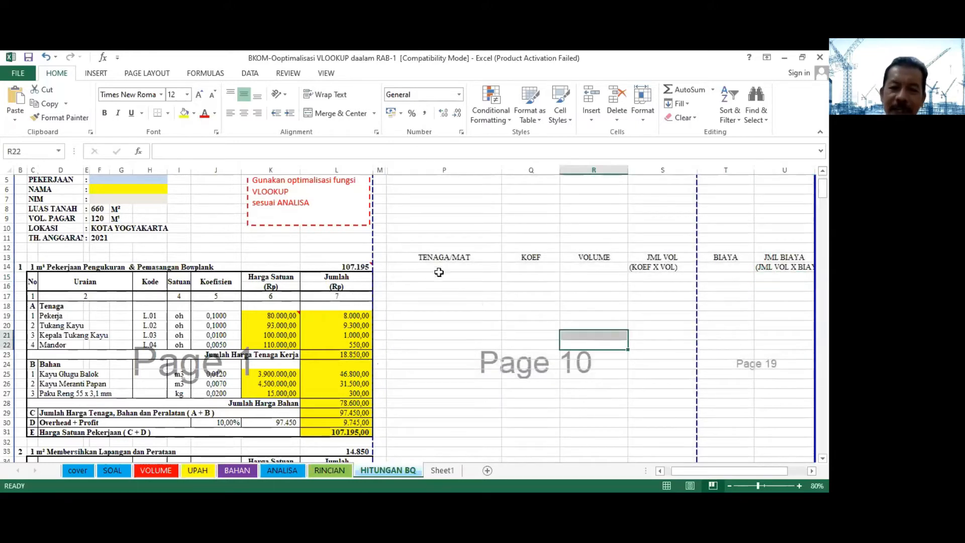
Move the heading block P13:U14 up to rows 11 and 12 and fill it with yellow.
{"action": "left_click_drag", "start_coordinate": [400, 259], "coordinate": [799, 270]}
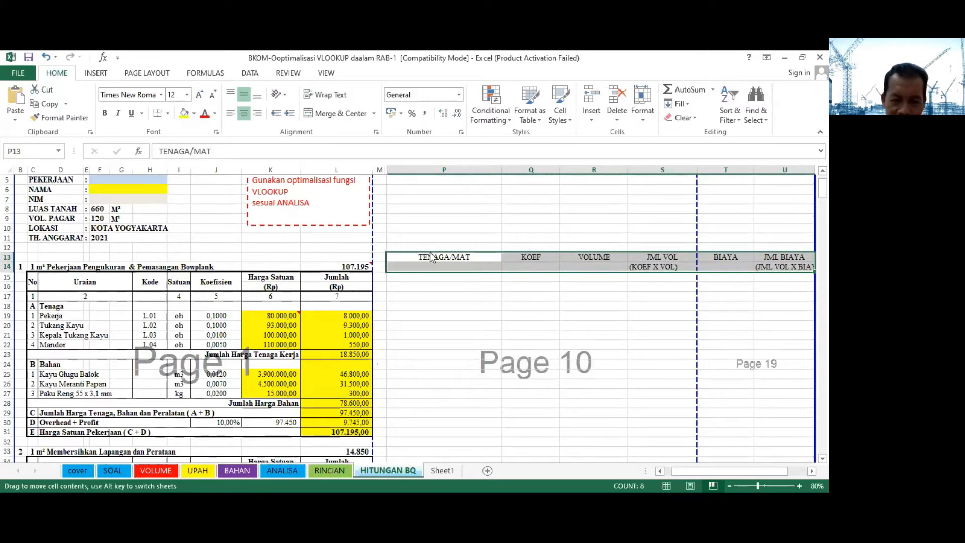
{"action": "left_click_drag", "start_coordinate": [430, 252], "coordinate": [429, 240]}
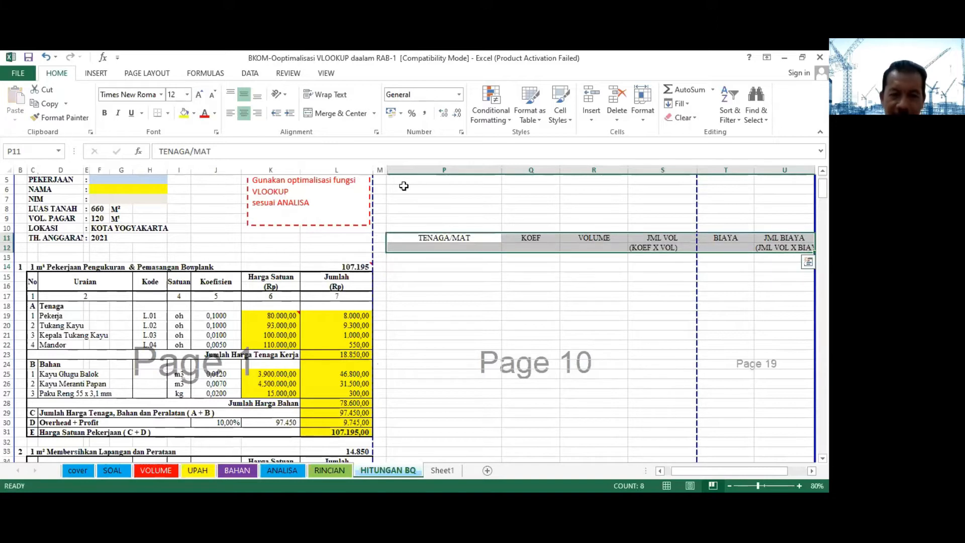
{"action": "left_click", "coordinate": [185, 113]}
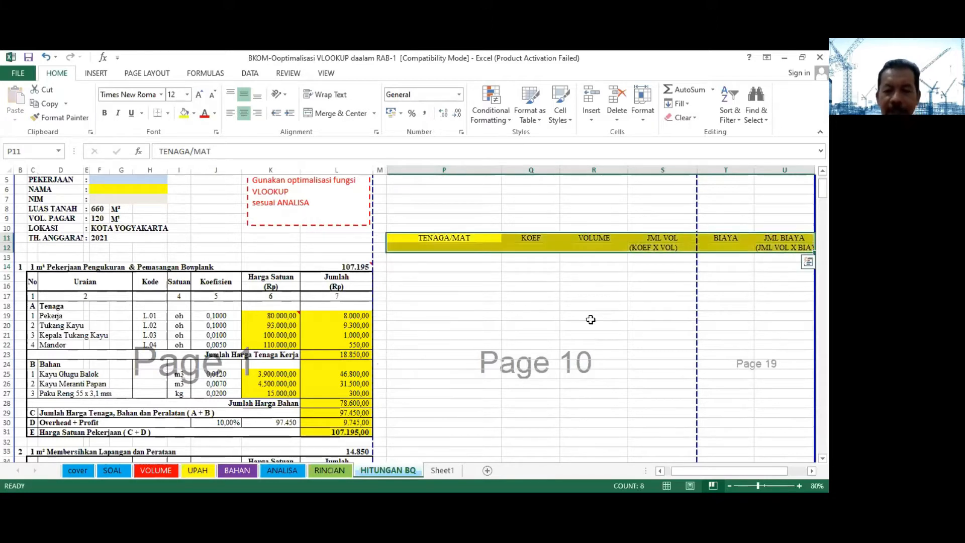
{"action": "left_click", "coordinate": [593, 305]}
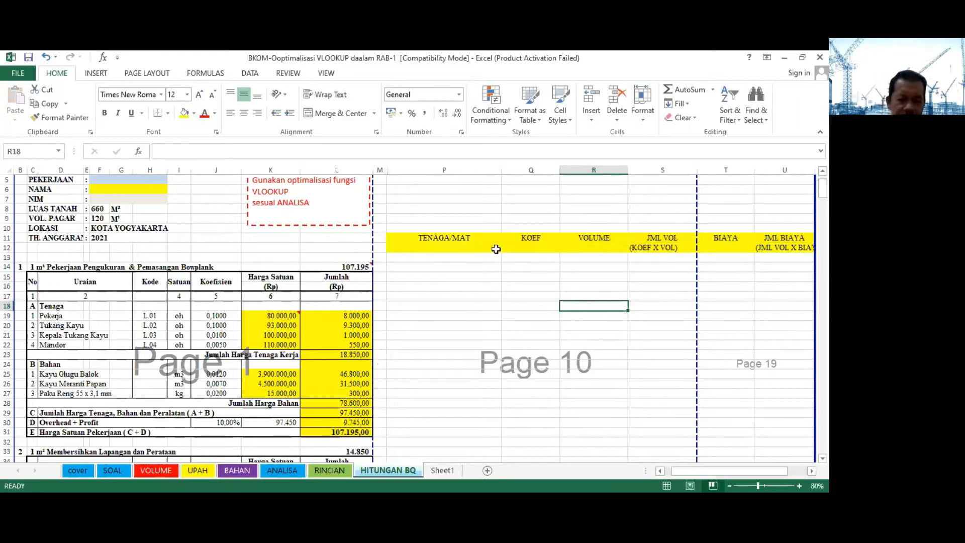
Link cell P19 under TENAGA/MAT to the Pekerja label in the first work item's analysis table.
{"action": "left_click", "coordinate": [443, 316]}
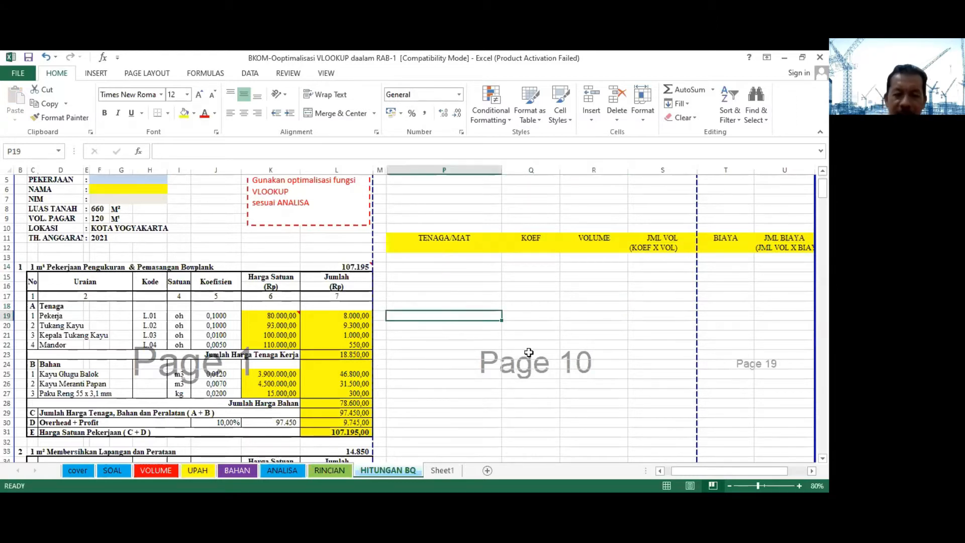
{"action": "type", "text": "="}
{"action": "left_click", "coordinate": [51, 315]}
{"action": "key", "text": "Return"}
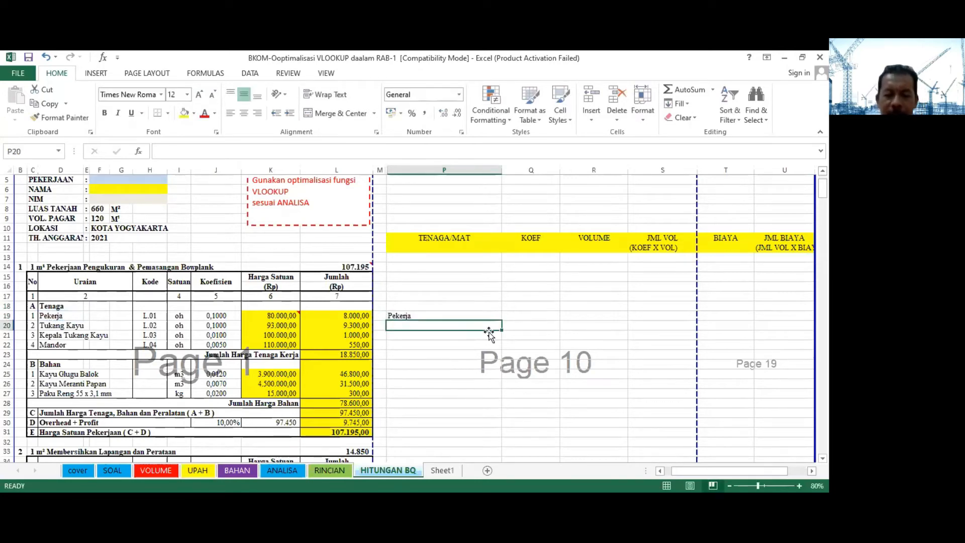
Fill the label link in P19 down to P22 and copy it to the first work item's material rows P25:P27.
{"action": "left_click", "coordinate": [498, 318]}
{"action": "left_click_drag", "start_coordinate": [503, 325], "coordinate": [502, 350]}
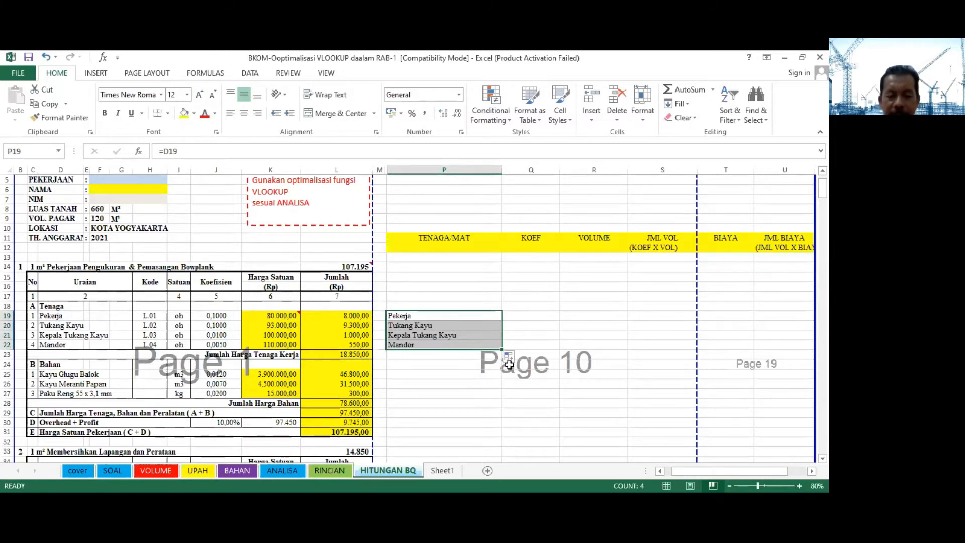
{"action": "left_click", "coordinate": [422, 314]}
{"action": "key", "text": "ctrl+c"}
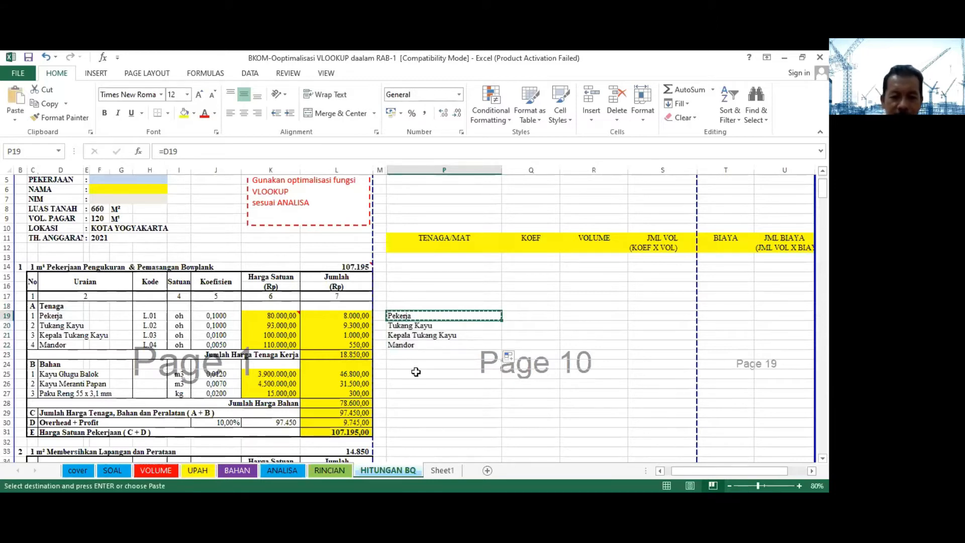
{"action": "left_click_drag", "start_coordinate": [420, 373], "coordinate": [429, 391]}
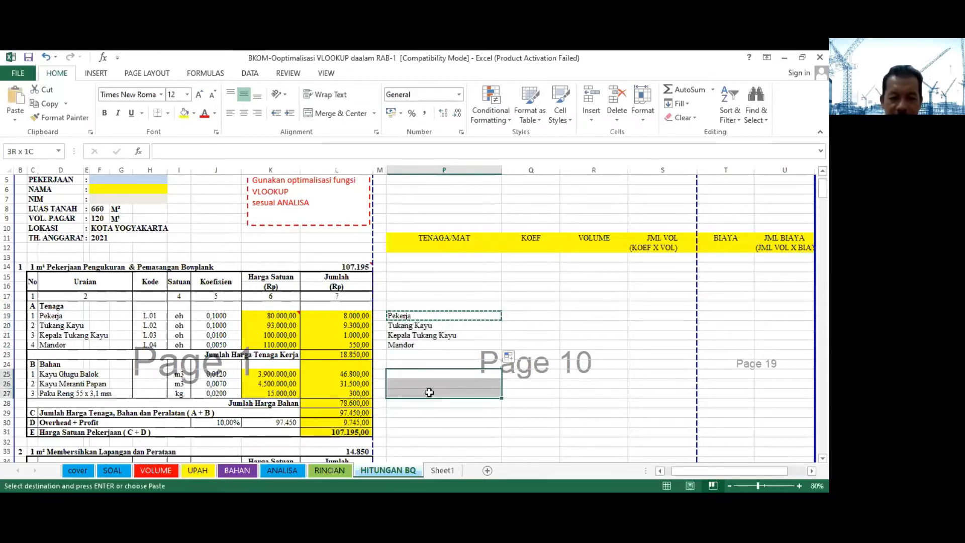
{"action": "key", "text": "ctrl+v"}
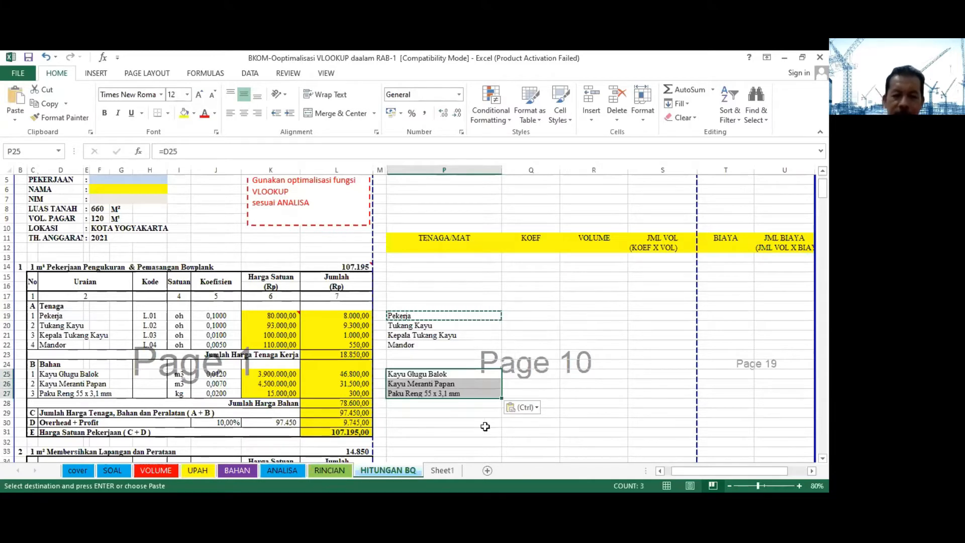
Paste the copied label link into P38:P39, beside the second work item's labour rows.
{"action": "left_click", "coordinate": [485, 425]}
{"action": "scroll", "coordinate": [502, 392], "scroll_direction": "down", "scroll_amount": 3}
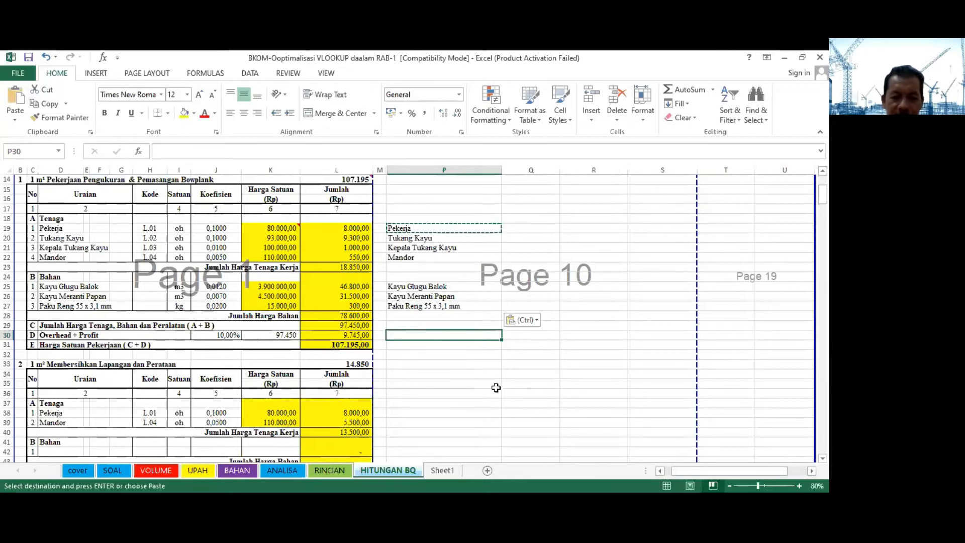
{"action": "left_click", "coordinate": [441, 410]}
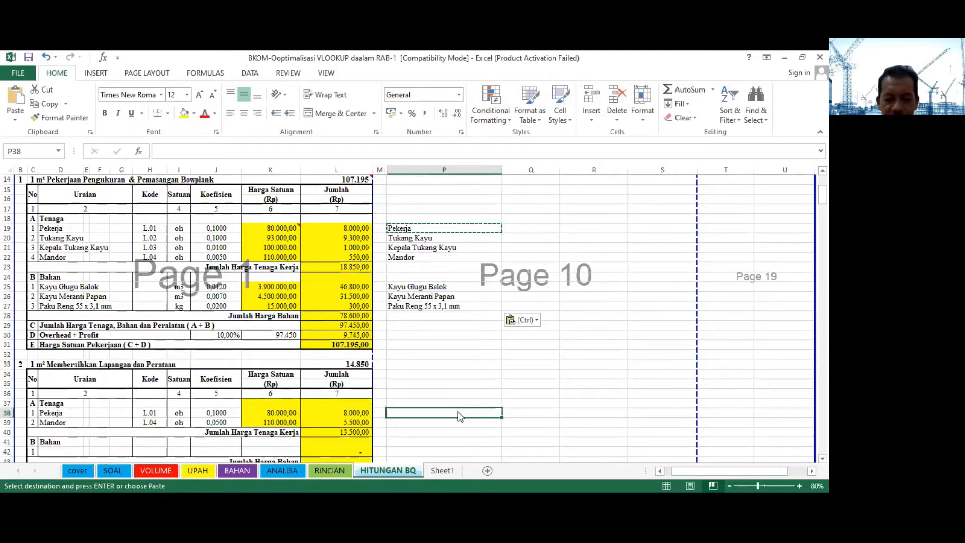
{"action": "left_click_drag", "start_coordinate": [459, 411], "coordinate": [458, 422]}
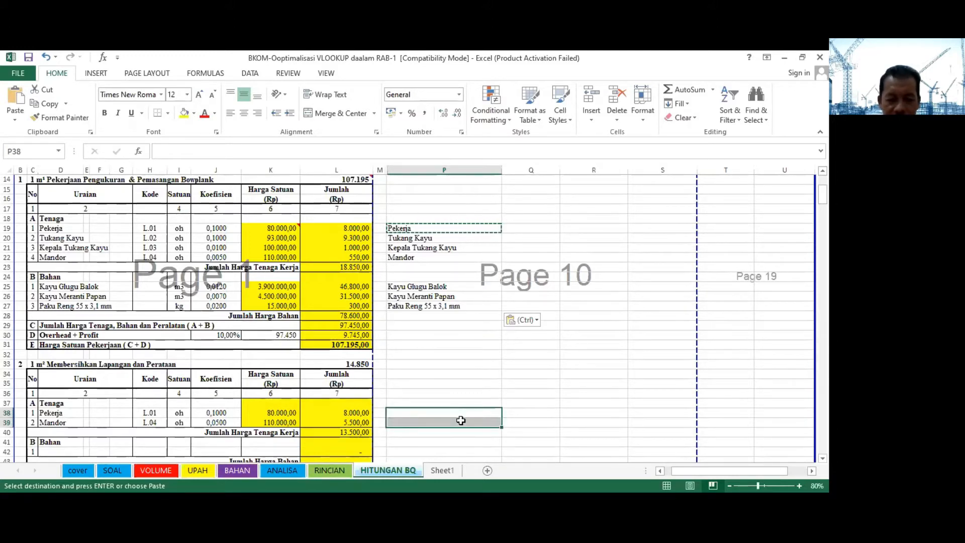
{"action": "key", "text": "ctrl+v"}
{"action": "scroll", "coordinate": [482, 385], "scroll_direction": "down", "scroll_amount": 5}
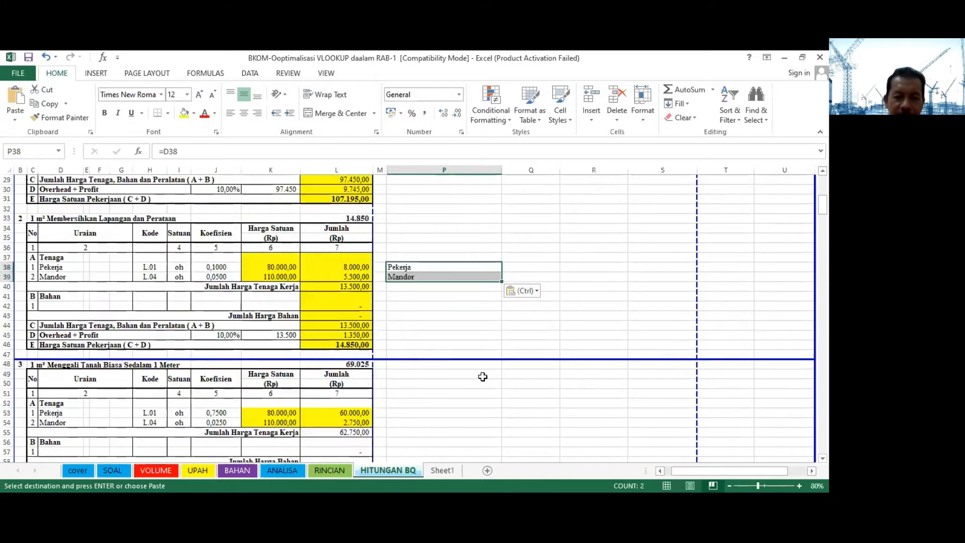
{"action": "scroll", "coordinate": [494, 288], "scroll_direction": "up", "scroll_amount": 4}
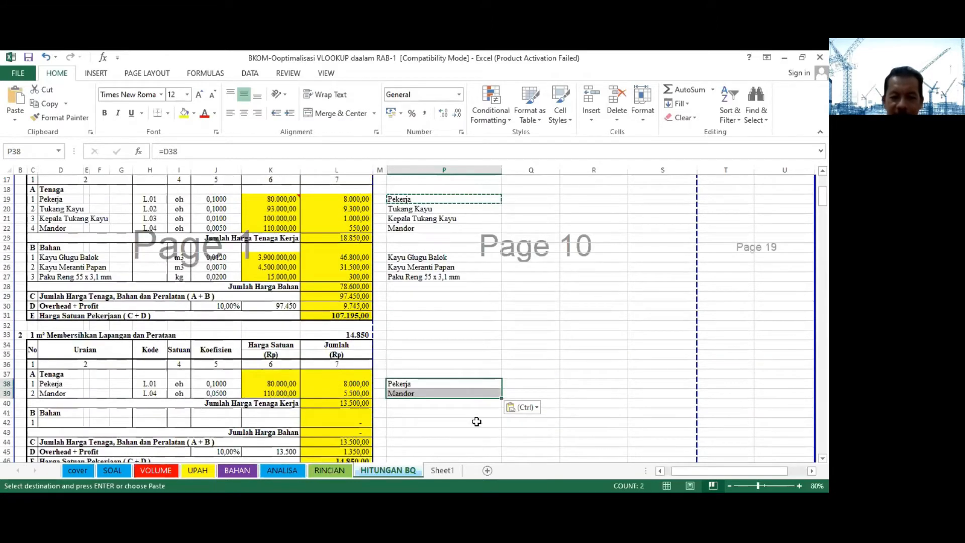
Fill the label link in P39 down column P to row 390, the end of the last work item.
{"action": "left_click", "coordinate": [475, 422]}
{"action": "left_click", "coordinate": [490, 394]}
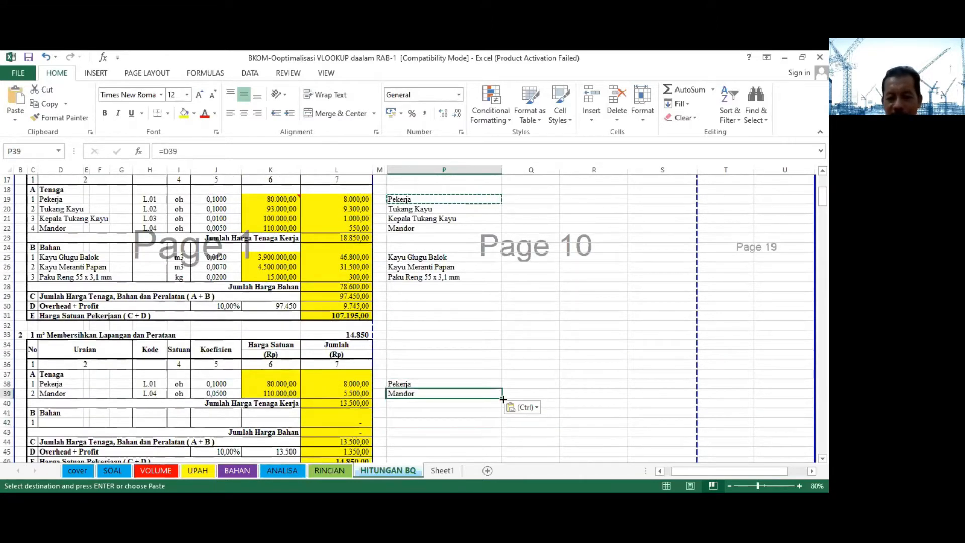
{"action": "left_click_drag", "start_coordinate": [502, 398], "coordinate": [499, 427]}
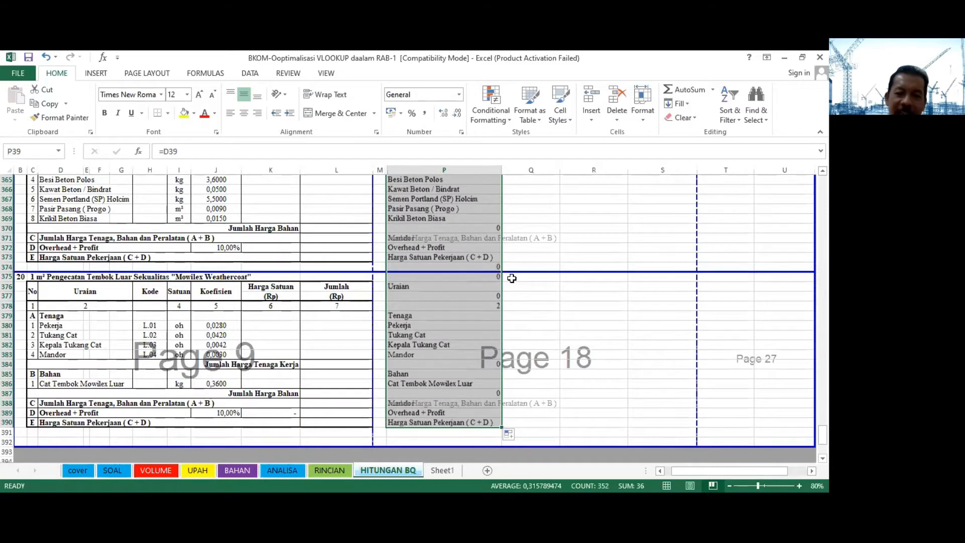
{"action": "scroll", "coordinate": [512, 276], "scroll_direction": "up", "scroll_amount": 13}
{"action": "scroll", "coordinate": [508, 273], "scroll_direction": "up", "scroll_amount": 12}
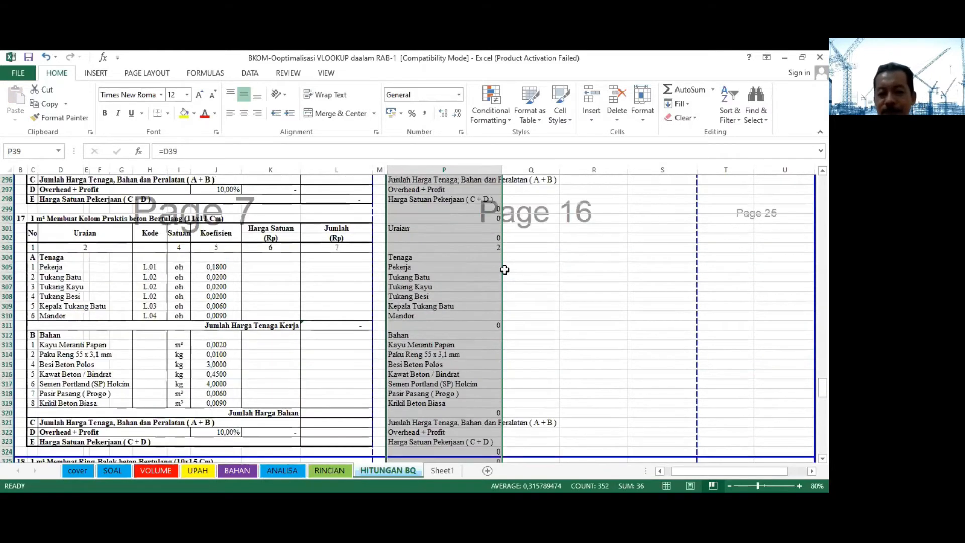
{"action": "scroll", "coordinate": [504, 270], "scroll_direction": "up", "scroll_amount": 3}
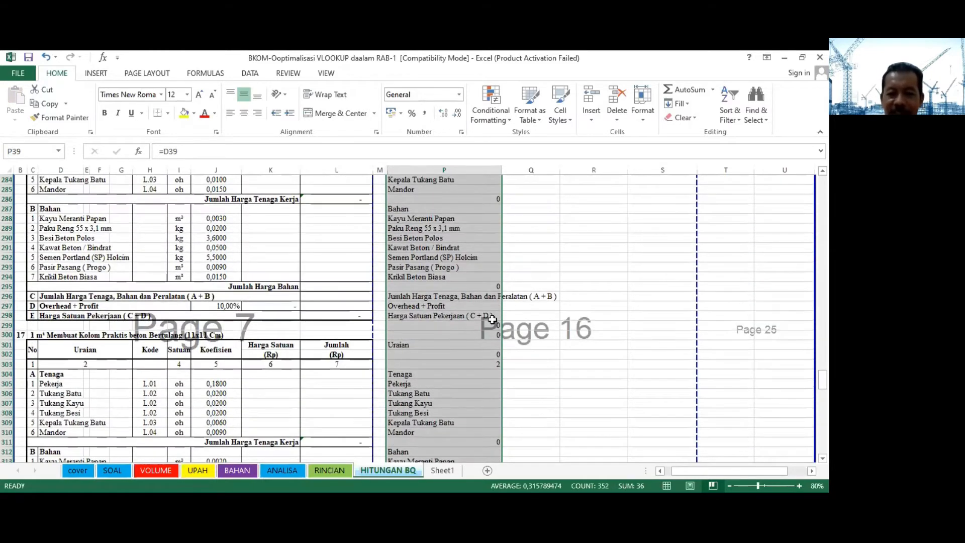
{"action": "scroll", "coordinate": [490, 312], "scroll_direction": "up", "scroll_amount": 12}
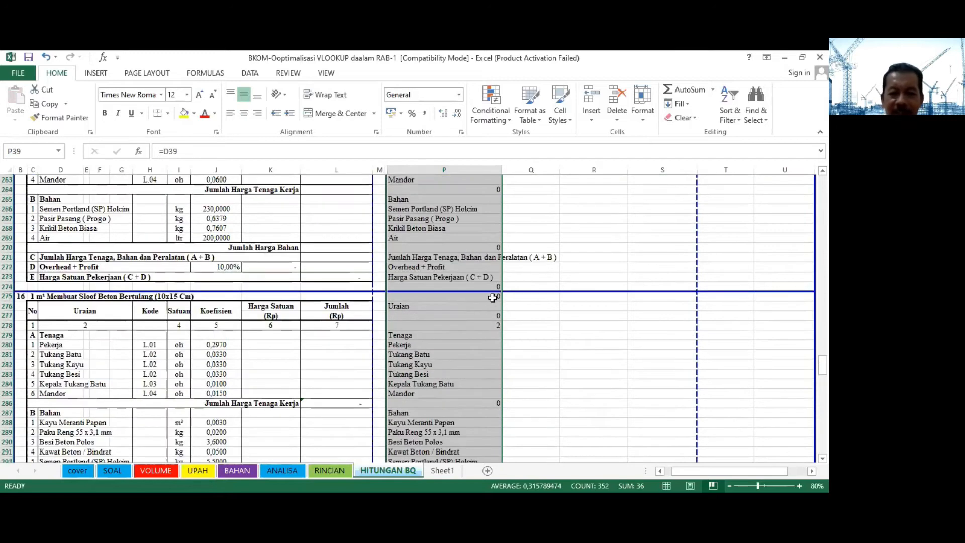
{"action": "scroll", "coordinate": [492, 296], "scroll_direction": "up", "scroll_amount": 20}
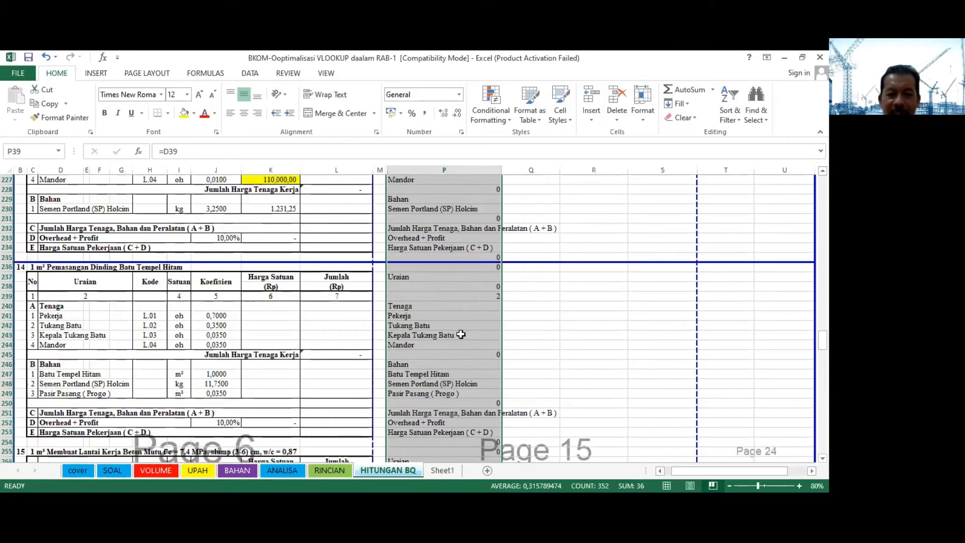
{"action": "left_click", "coordinate": [563, 324]}
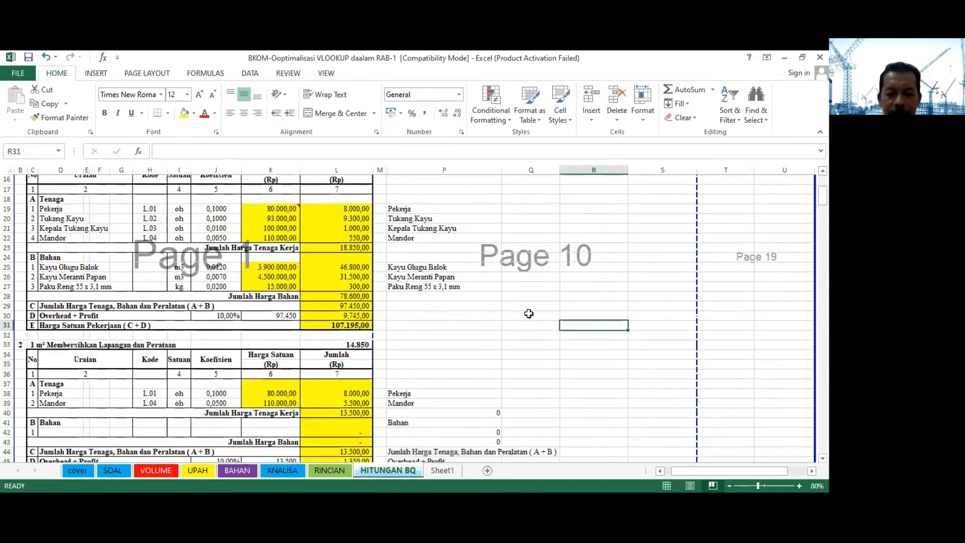
Link cell Q19 under KOEF to the Pekerja coefficient in J19 and fill the link down to row 390.
{"action": "scroll", "coordinate": [517, 327], "scroll_direction": "up", "scroll_amount": 4}
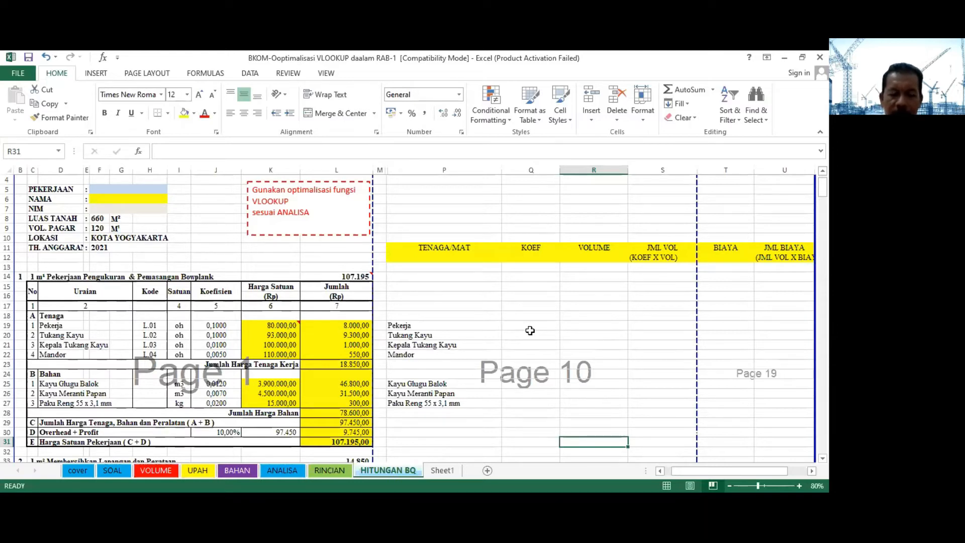
{"action": "left_click", "coordinate": [525, 326]}
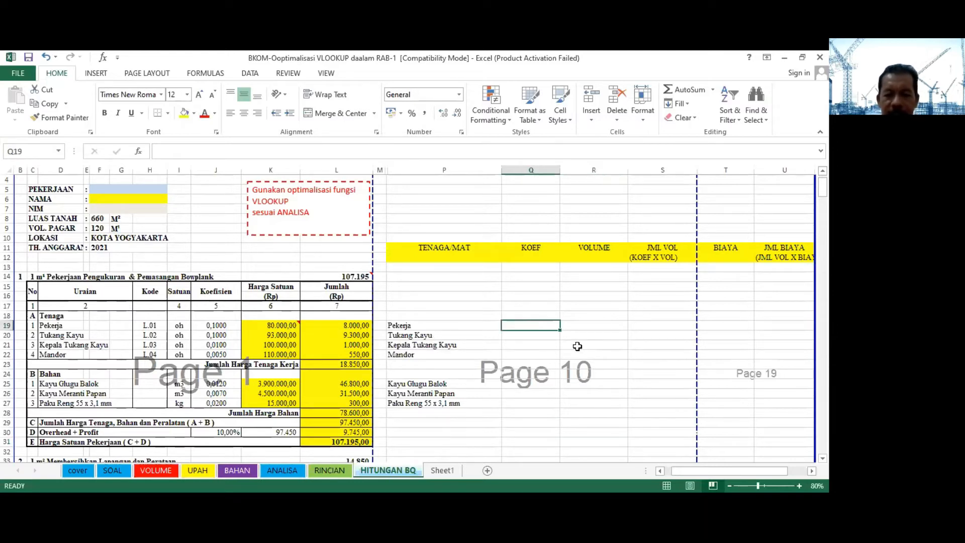
{"action": "type", "text": "="}
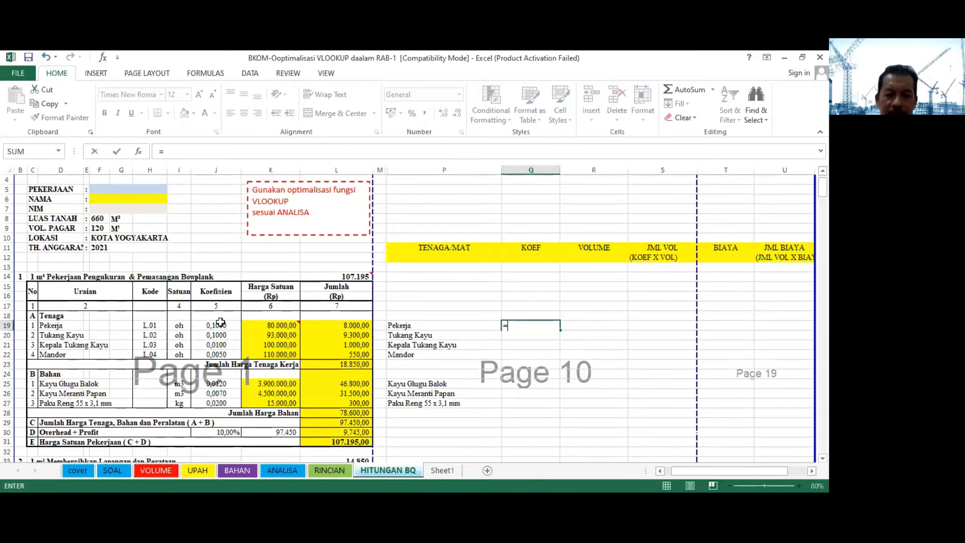
{"action": "left_click", "coordinate": [216, 325]}
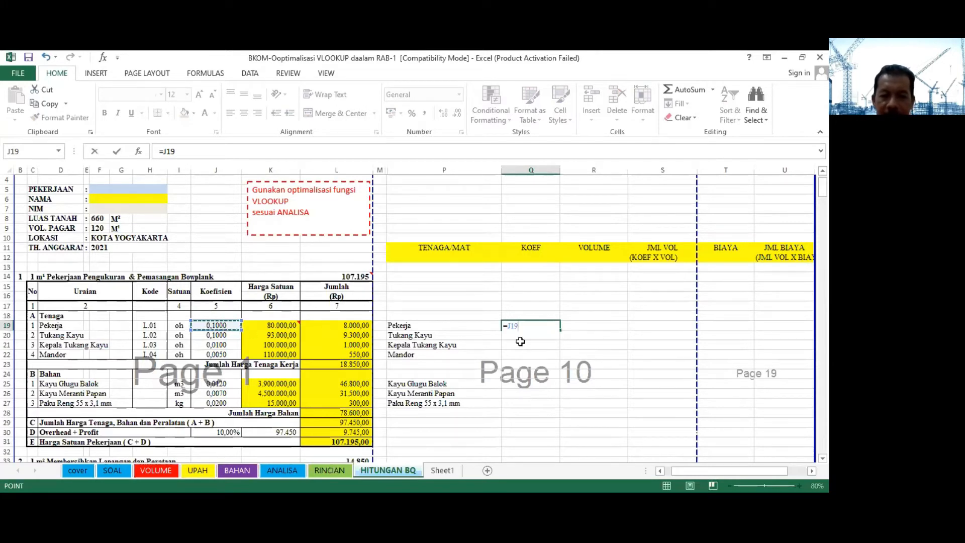
{"action": "key", "text": "Return"}
{"action": "key", "text": "Up"}
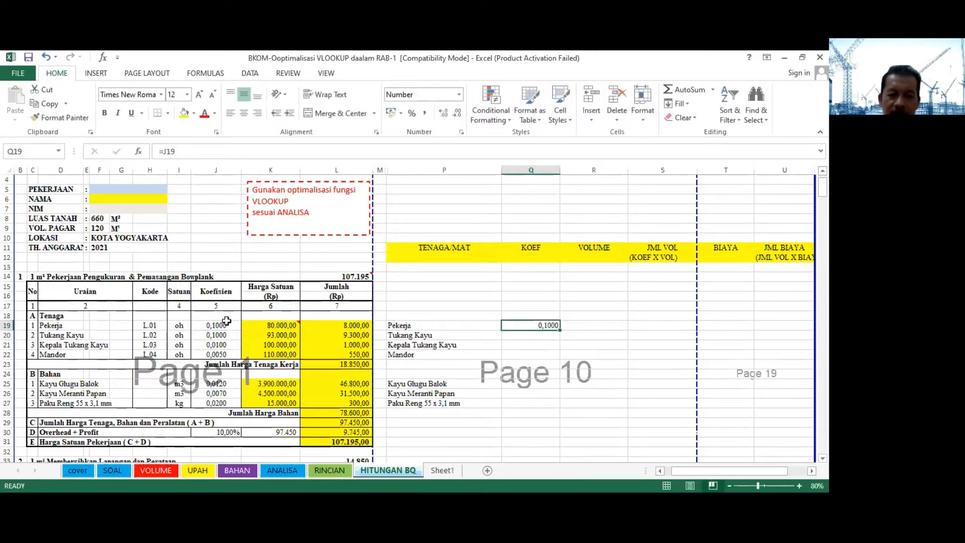
{"action": "left_click_drag", "start_coordinate": [560, 330], "coordinate": [530, 399]}
{"action": "scroll", "coordinate": [575, 259], "scroll_direction": "up", "scroll_amount": 20}
{"action": "scroll", "coordinate": [576, 259], "scroll_direction": "up", "scroll_amount": 6}
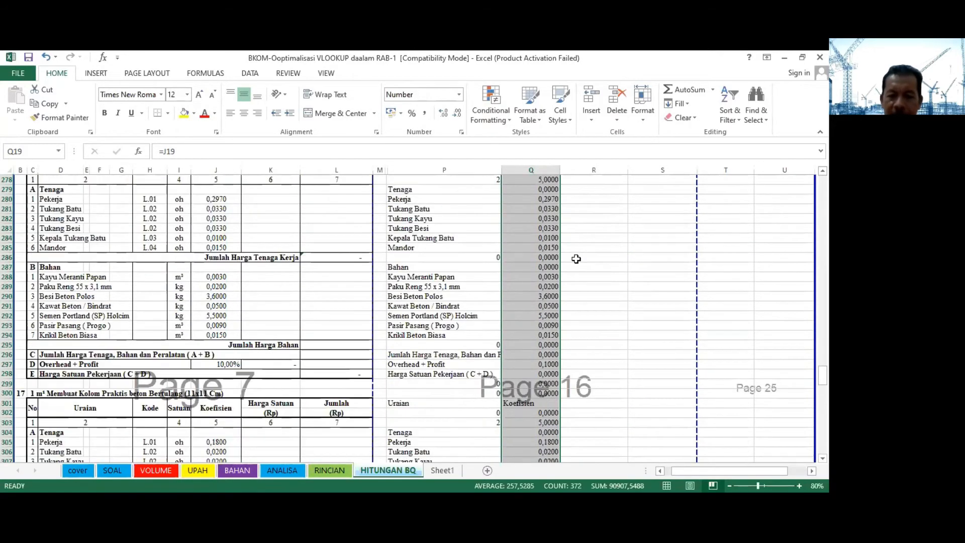
{"action": "scroll", "coordinate": [576, 258], "scroll_direction": "up", "scroll_amount": 20}
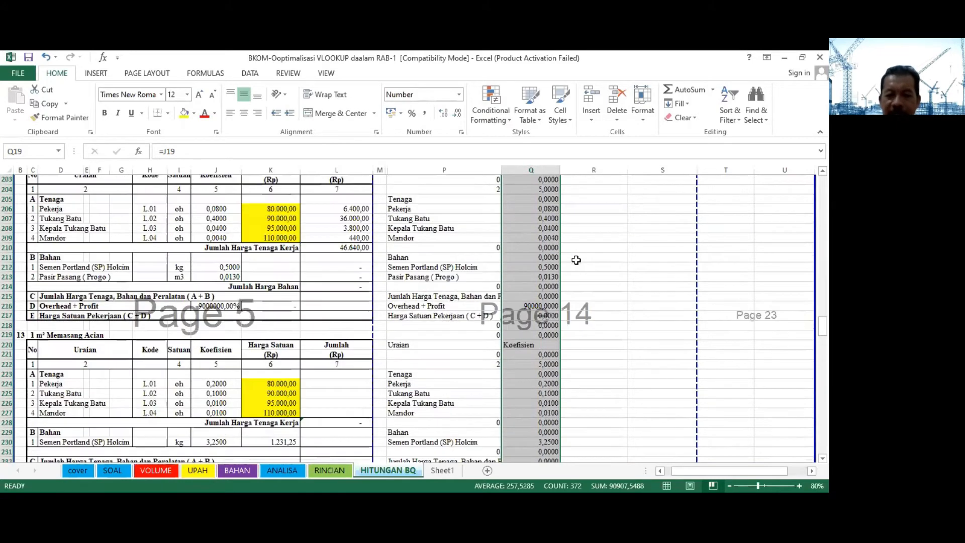
{"action": "scroll", "coordinate": [568, 267], "scroll_direction": "up", "scroll_amount": 20}
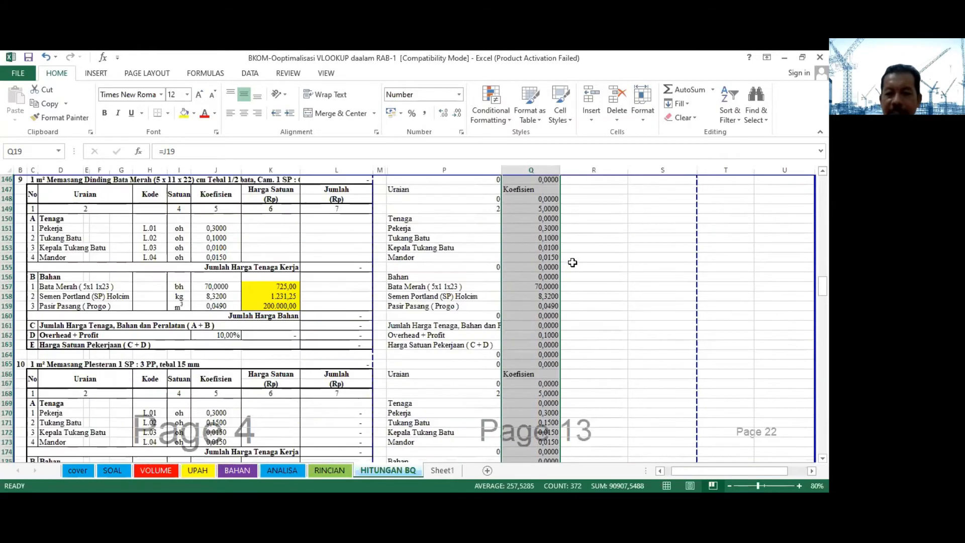
{"action": "scroll", "coordinate": [624, 329], "scroll_direction": "up", "scroll_amount": 11}
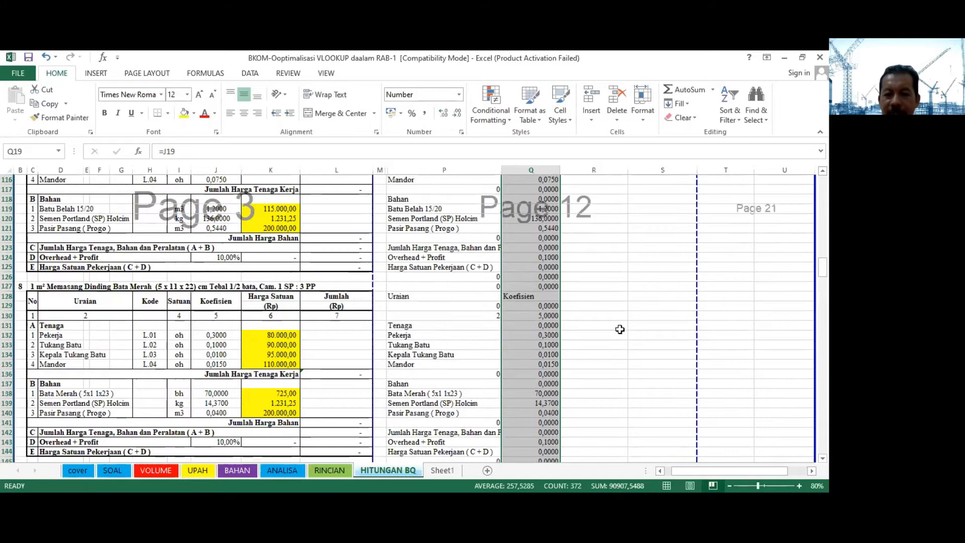
{"action": "scroll", "coordinate": [462, 411], "scroll_direction": "up", "scroll_amount": 9}
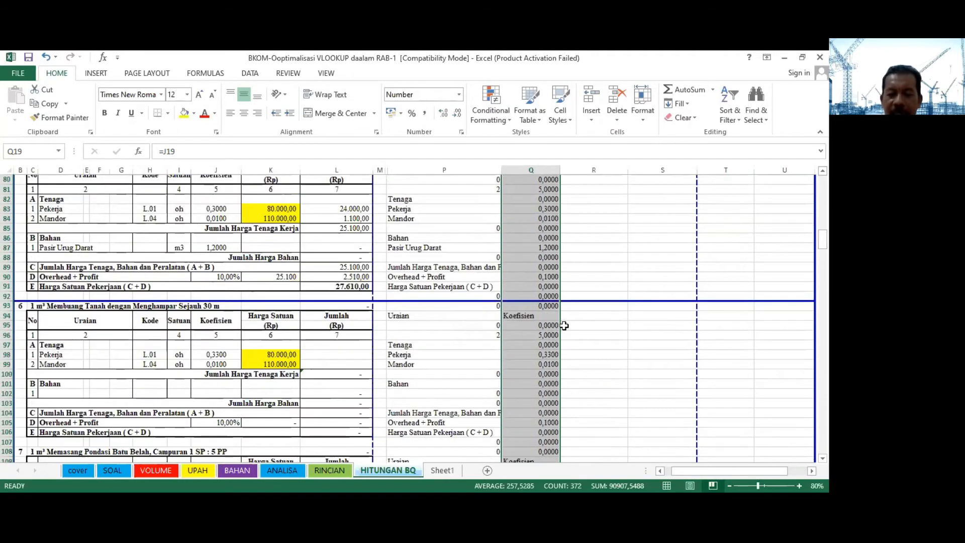
{"action": "left_click_drag", "start_coordinate": [822, 233], "coordinate": [822, 192]}
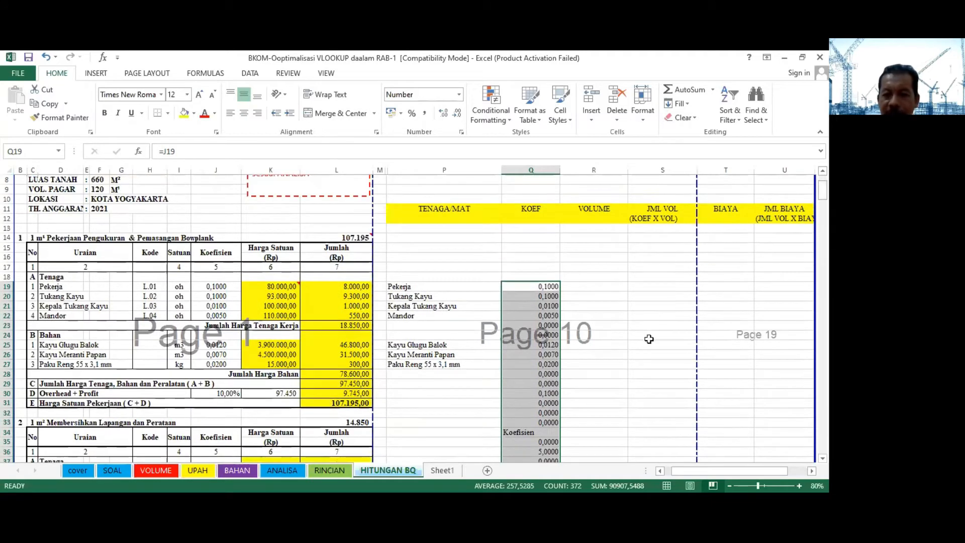
{"action": "left_click", "coordinate": [651, 341]}
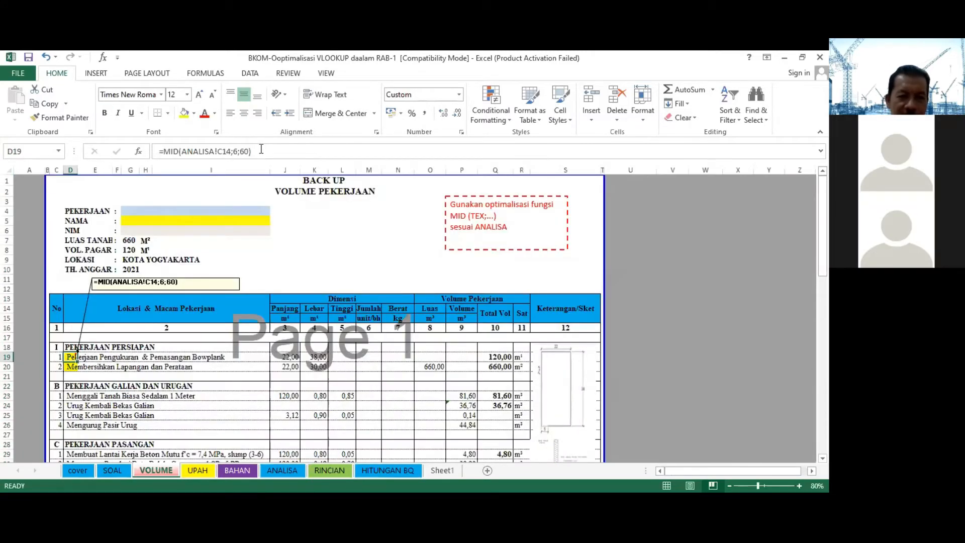
Copy the formula =MID(ANALISA!C14;6;60) from cell D19 of the VOLUME sheet into cell P14 of HITUNGAN BQ.
{"action": "left_click_drag", "start_coordinate": [261, 149], "coordinate": [157, 145]}
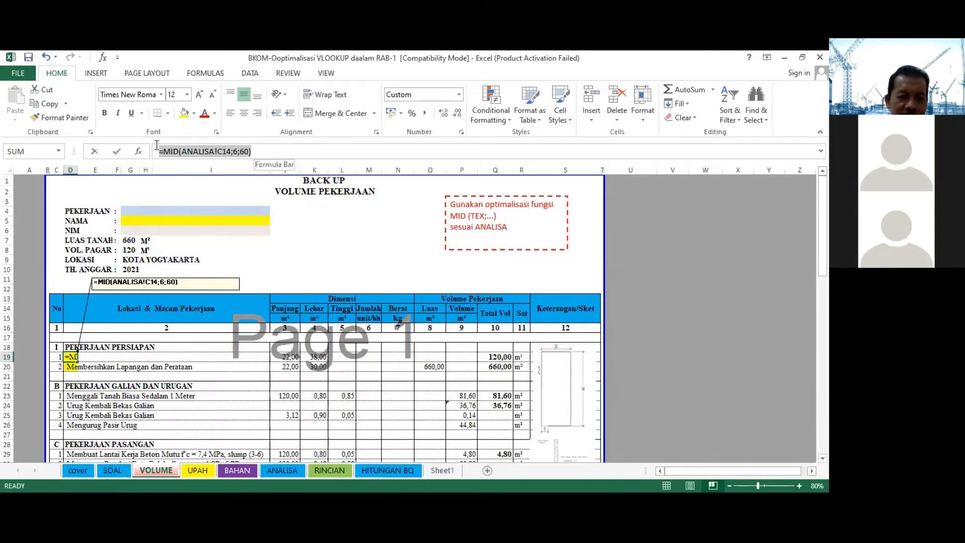
{"action": "key", "text": "ctrl+c"}
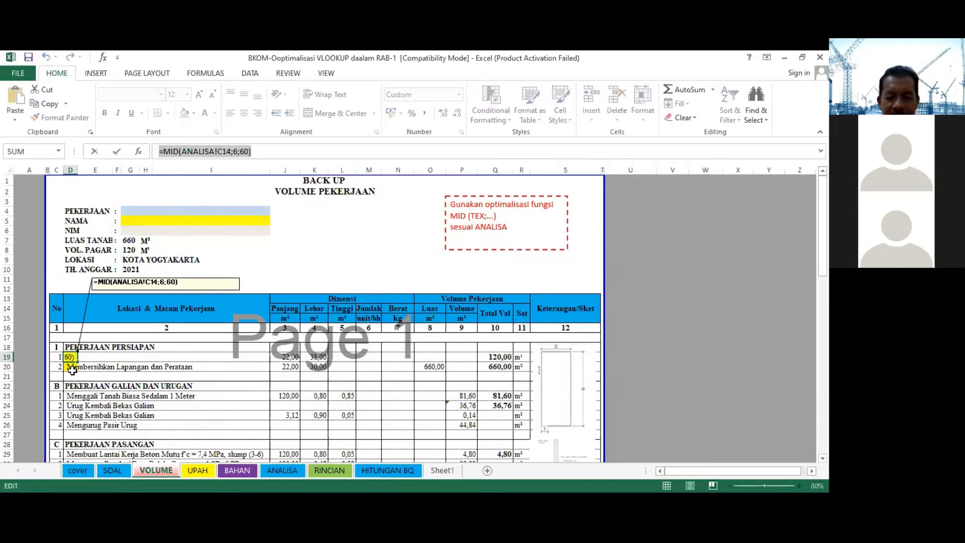
{"action": "left_click", "coordinate": [72, 370]}
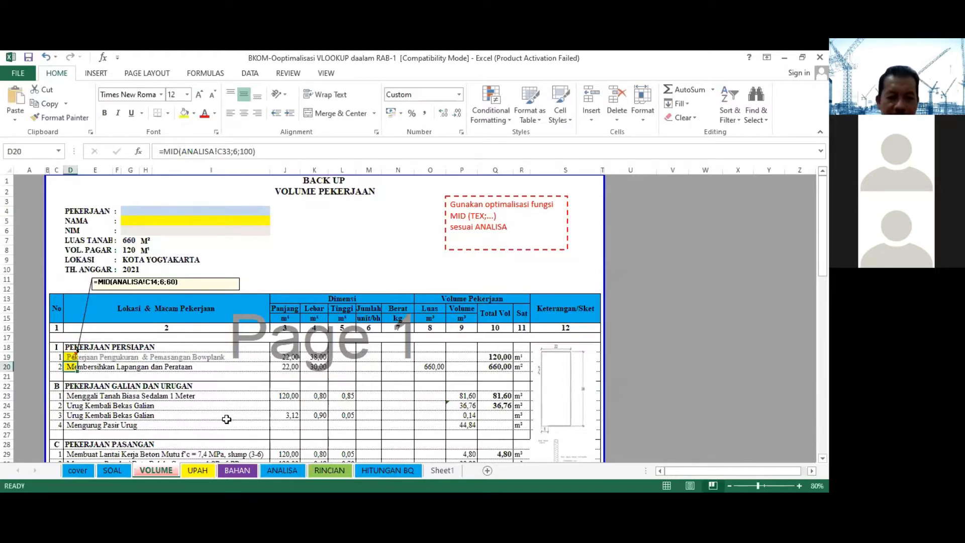
{"action": "left_click", "coordinate": [401, 472]}
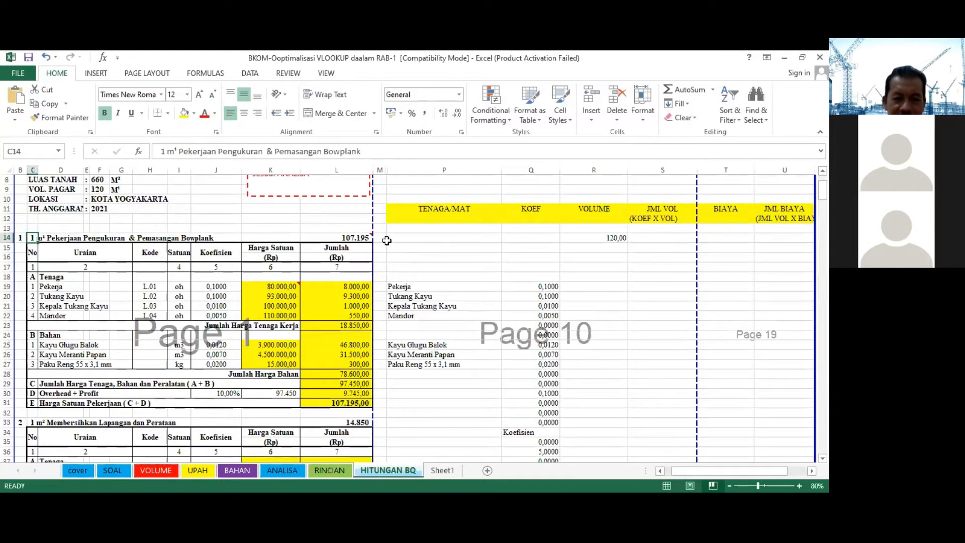
{"action": "left_click", "coordinate": [394, 237]}
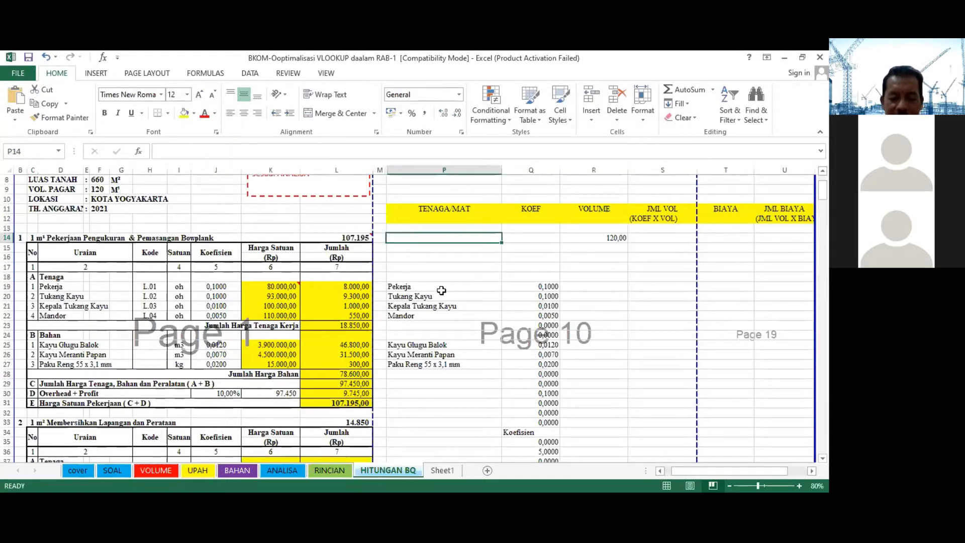
{"action": "key", "text": "ctrl+v"}
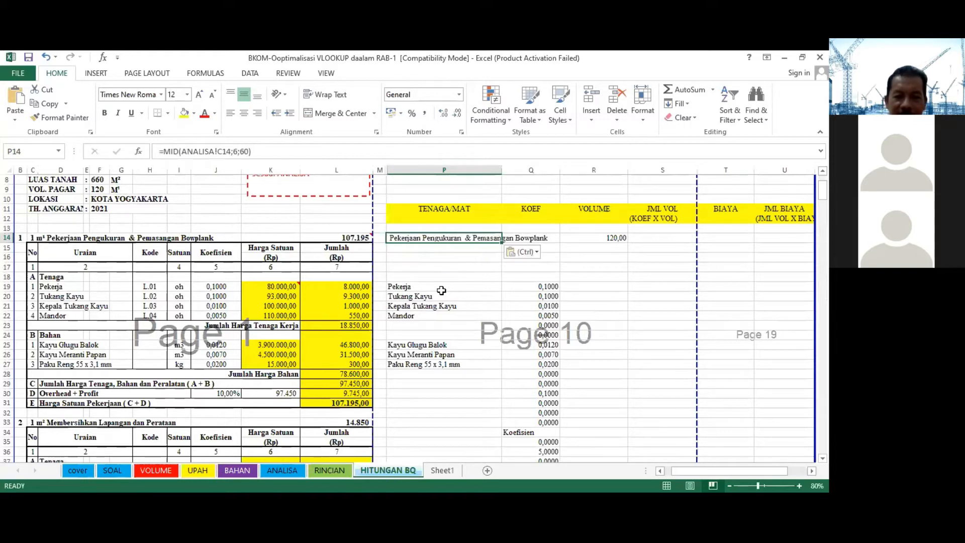
{"action": "left_click", "coordinate": [422, 278]}
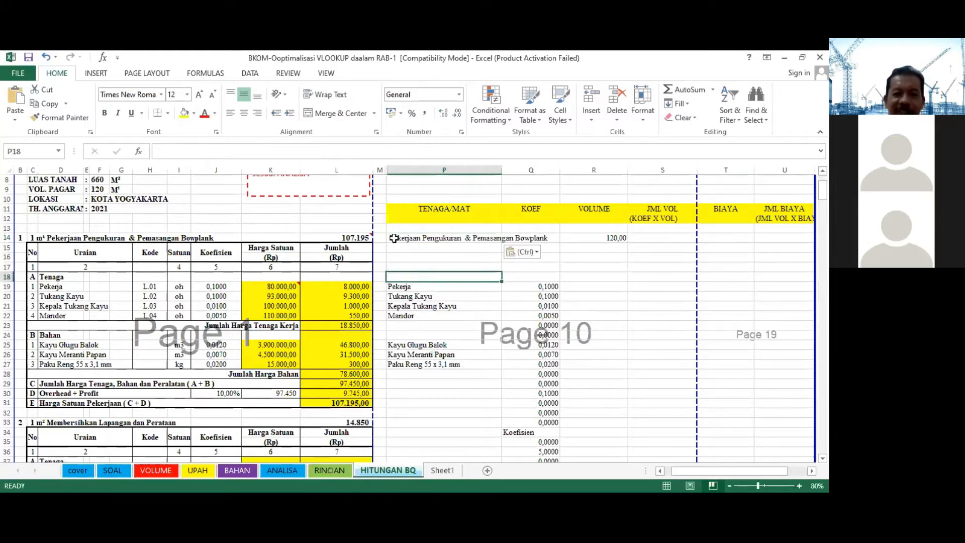
Copy the formula text =MID(ANALISA!C33;6;100) of the second work item from cell D20 of the VOLUME sheet.
{"action": "left_click", "coordinate": [410, 240]}
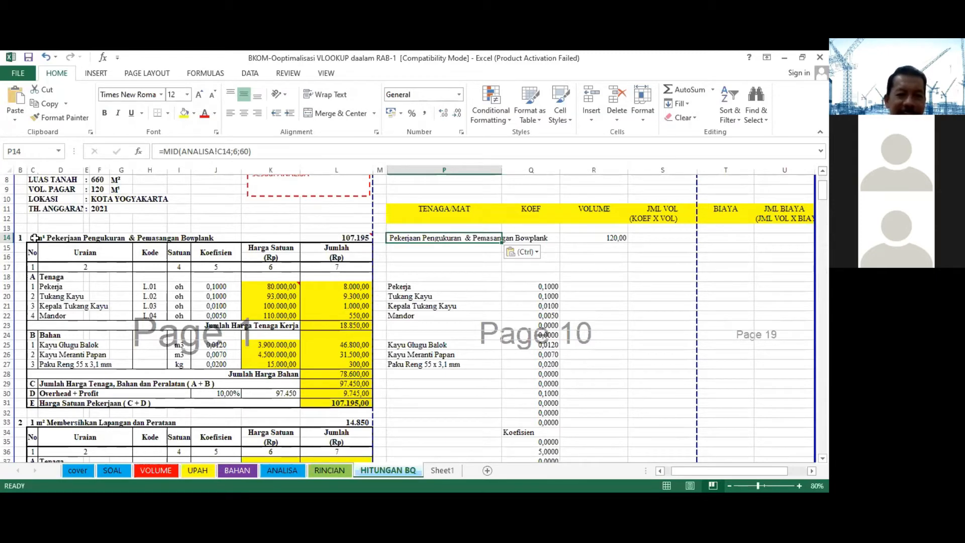
{"action": "left_click", "coordinate": [491, 259]}
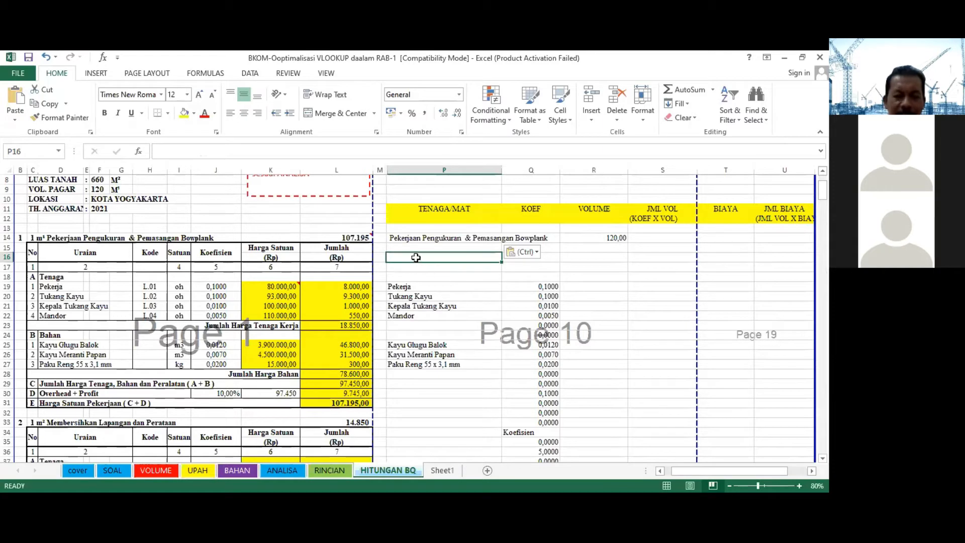
{"action": "left_click", "coordinate": [156, 471]}
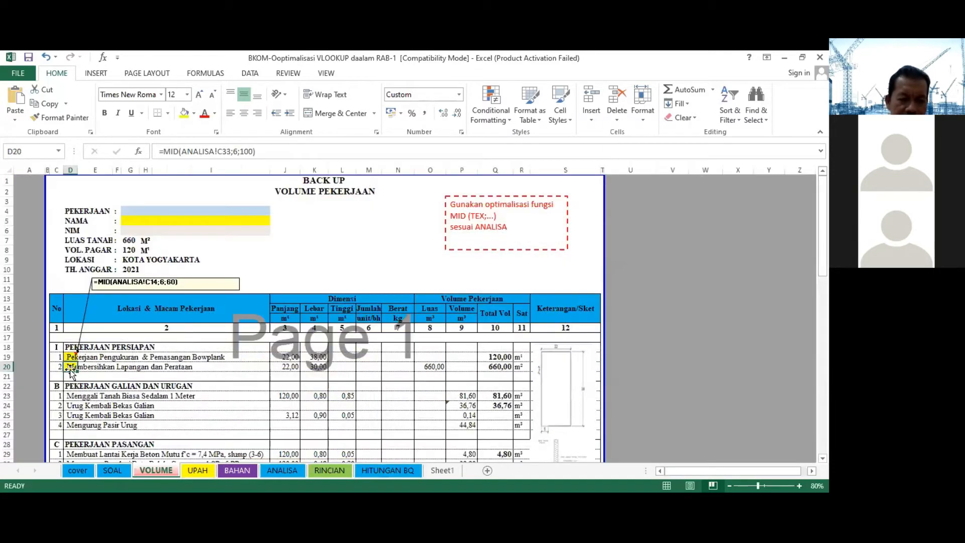
{"action": "left_click", "coordinate": [175, 396]}
{"action": "left_click", "coordinate": [70, 366]}
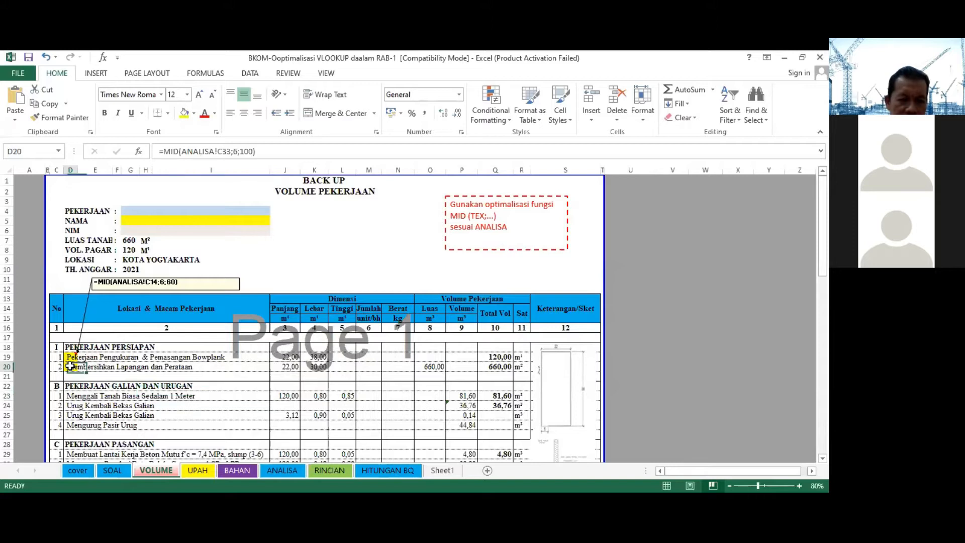
{"action": "left_click_drag", "start_coordinate": [266, 155], "coordinate": [164, 147]}
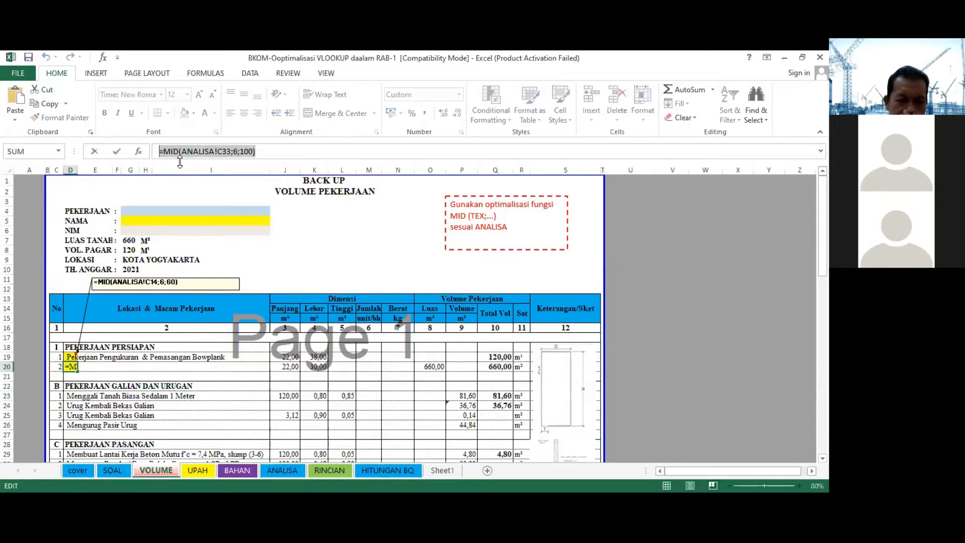
{"action": "right_click", "coordinate": [174, 149]}
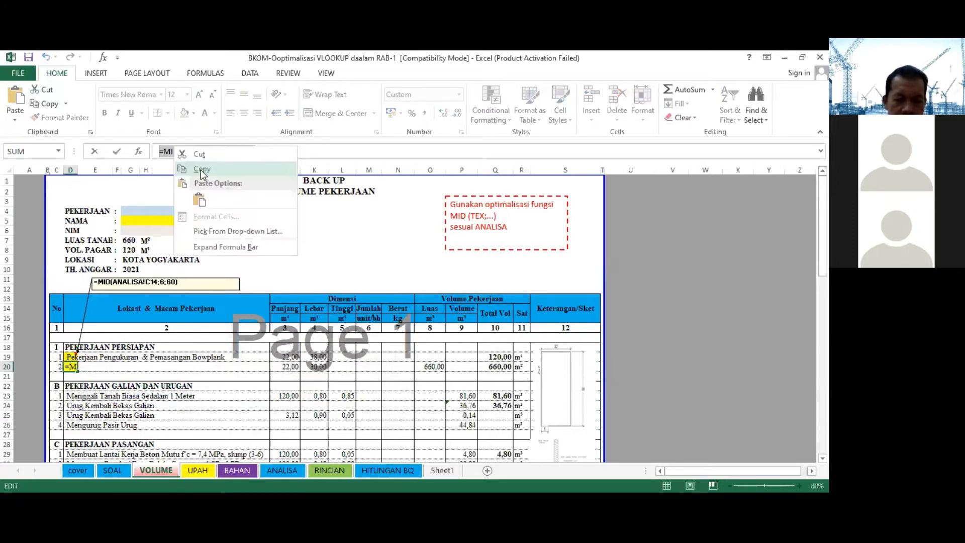
{"action": "left_click", "coordinate": [201, 170]}
Try to paste the copied formula into P33 of HITUNGAN BQ while cell D20 of VOLUME is still in edit mode.
{"action": "left_click", "coordinate": [406, 475]}
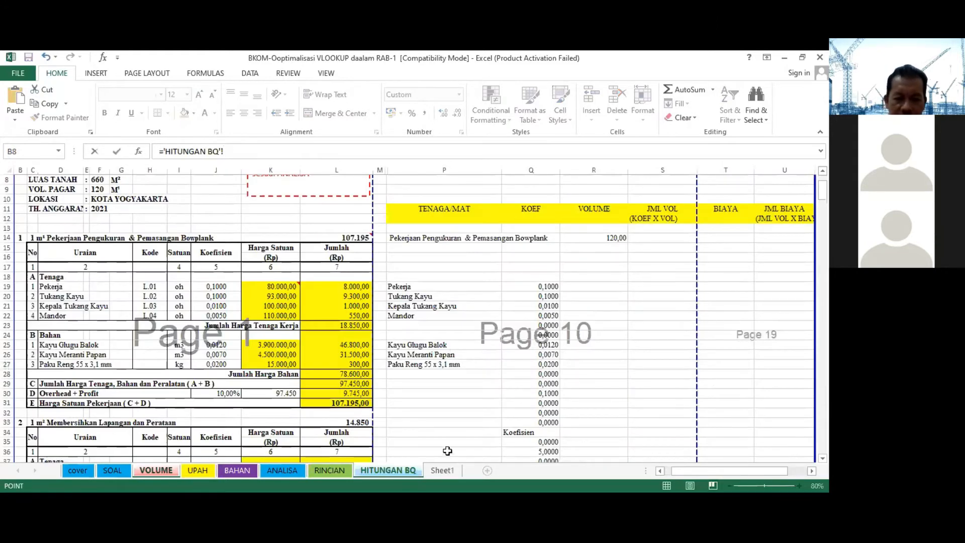
{"action": "left_click", "coordinate": [400, 422]}
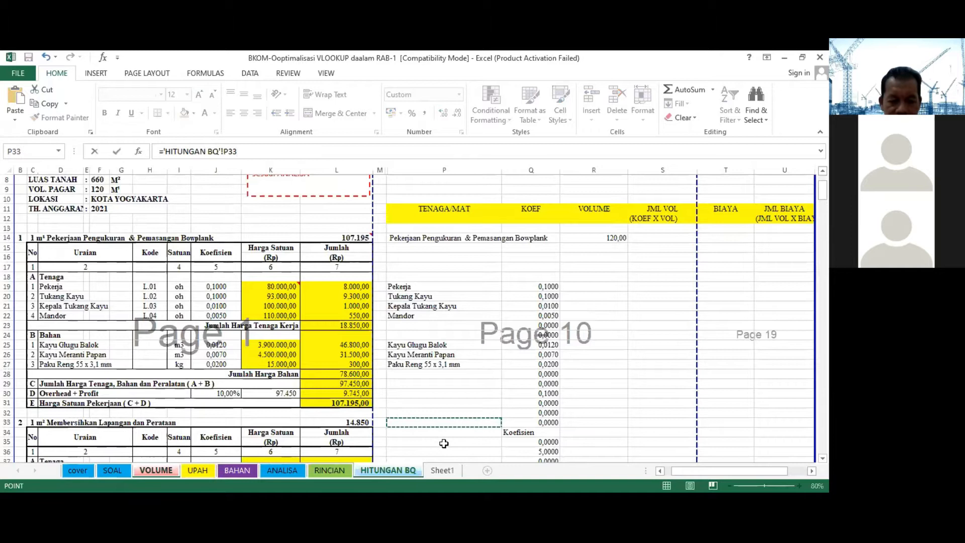
{"action": "key", "text": "ctrl+v"}
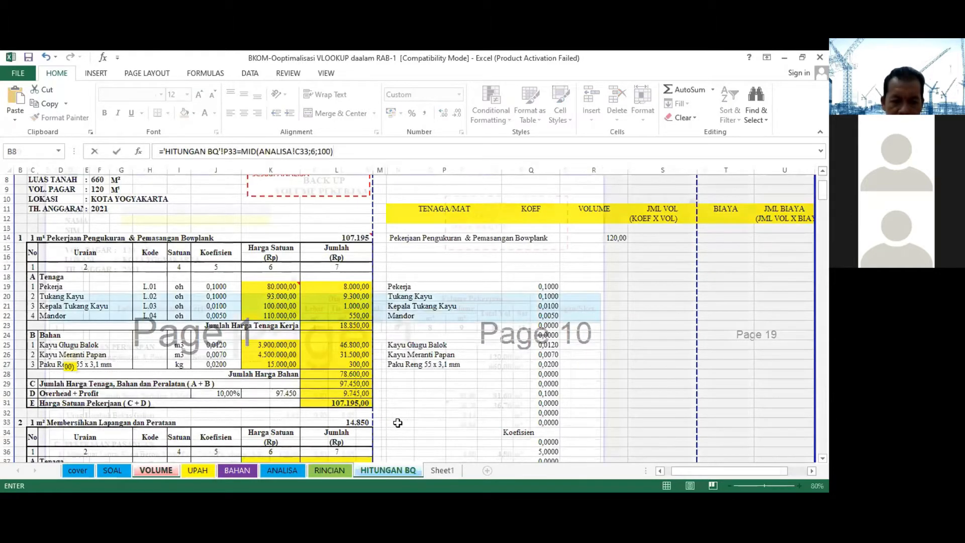
{"action": "key", "text": "Return"}
Enter the copied formula =MID(ANALISA!C33;6;100) in P33 of HITUNGAN BQ and clear the coefficient in Q33 beside it.
{"action": "left_click", "coordinate": [373, 471]}
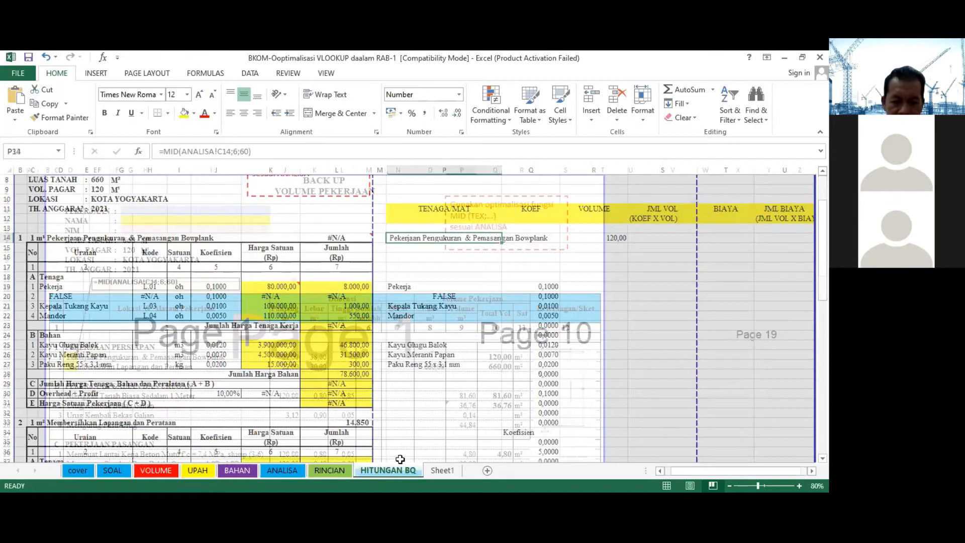
{"action": "left_click", "coordinate": [397, 422]}
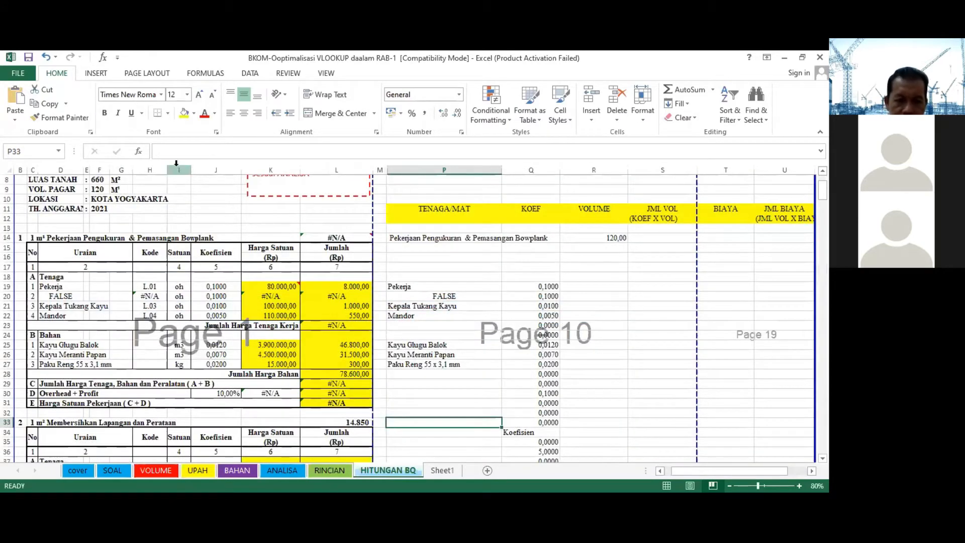
{"action": "left_click", "coordinate": [160, 151]}
{"action": "key", "text": "ctrl+v"}
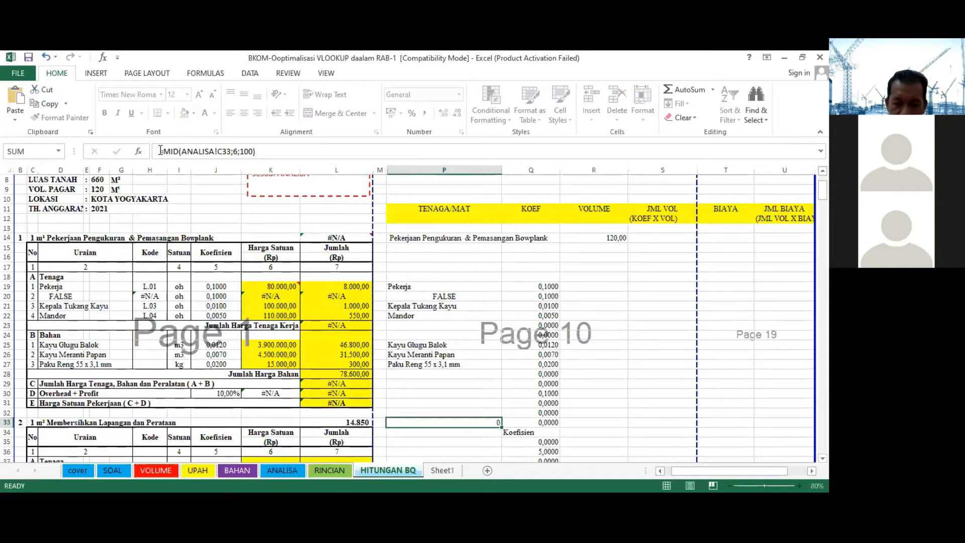
{"action": "key", "text": "Return"}
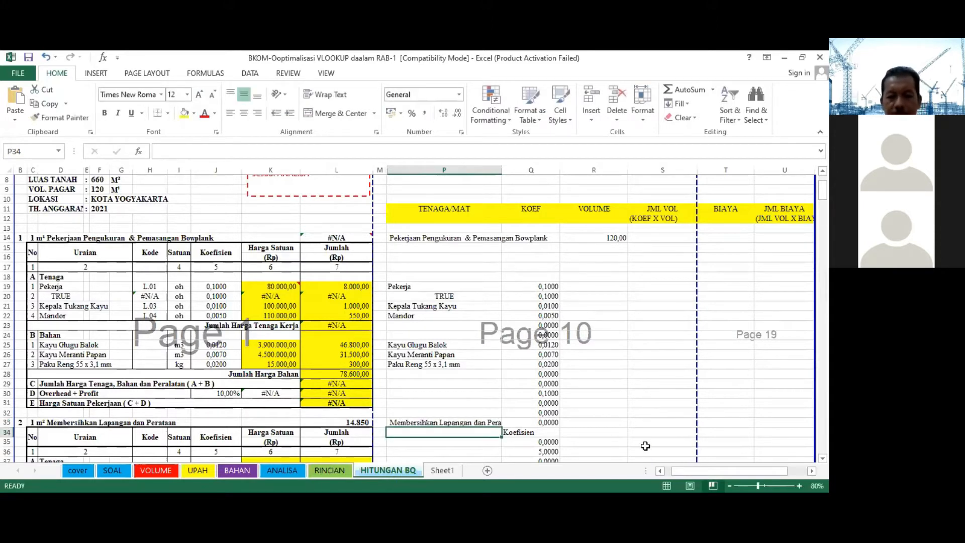
{"action": "left_click", "coordinate": [551, 424]}
{"action": "key", "text": "Delete"}
{"action": "left_click", "coordinate": [594, 451]}
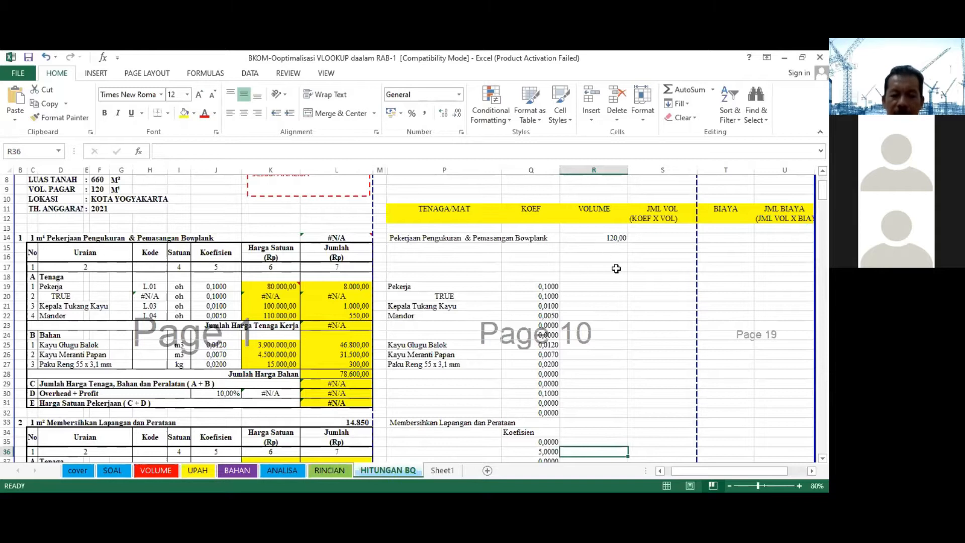
Link R33 under VOLUME to the second work item's total volume in cell Q20 of the VOLUME sheet.
{"action": "left_click", "coordinate": [598, 234]}
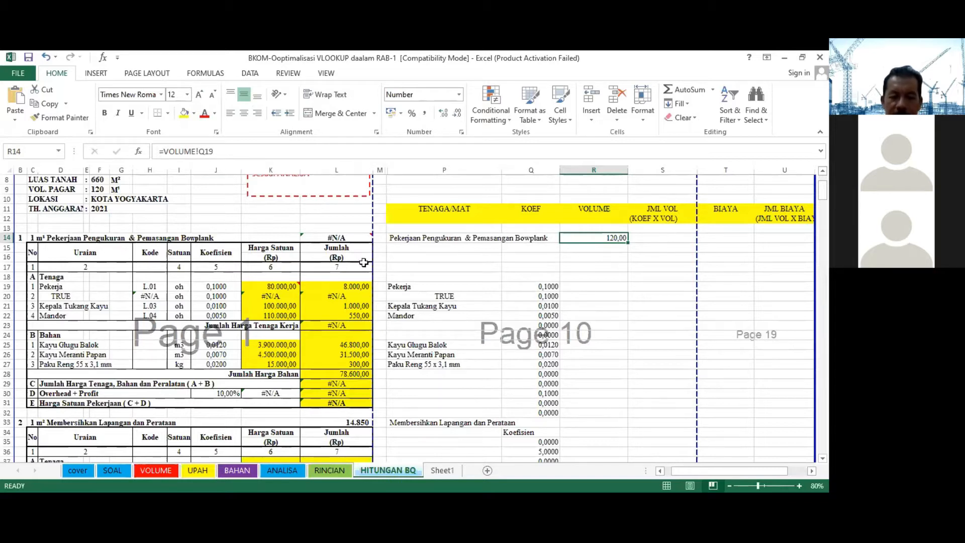
{"action": "left_click", "coordinate": [608, 420]}
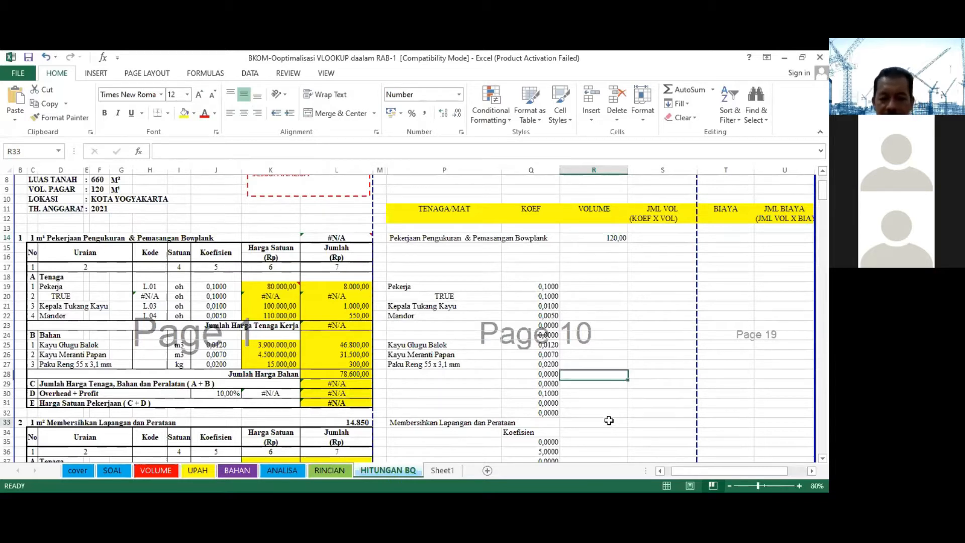
{"action": "type", "text": "=VOLUME!"}
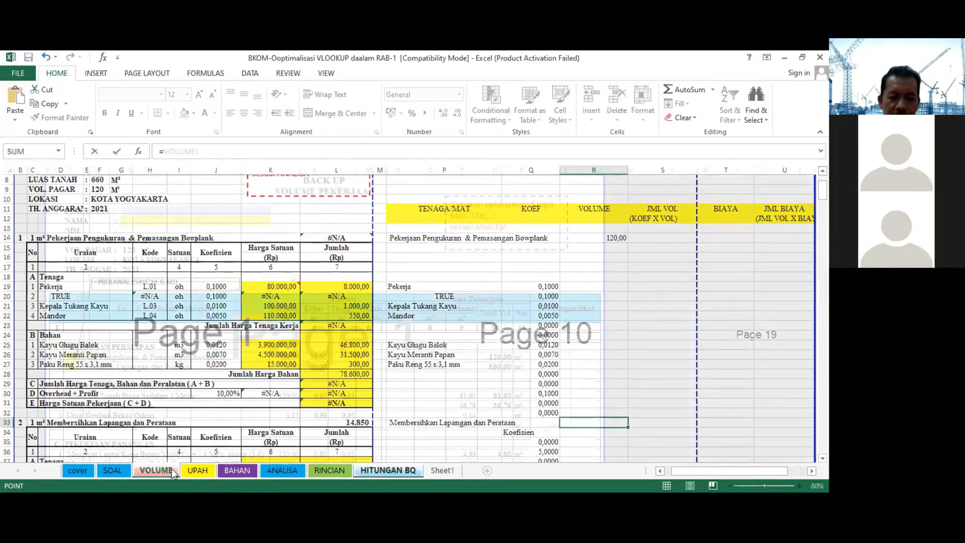
{"action": "left_click", "coordinate": [157, 470]}
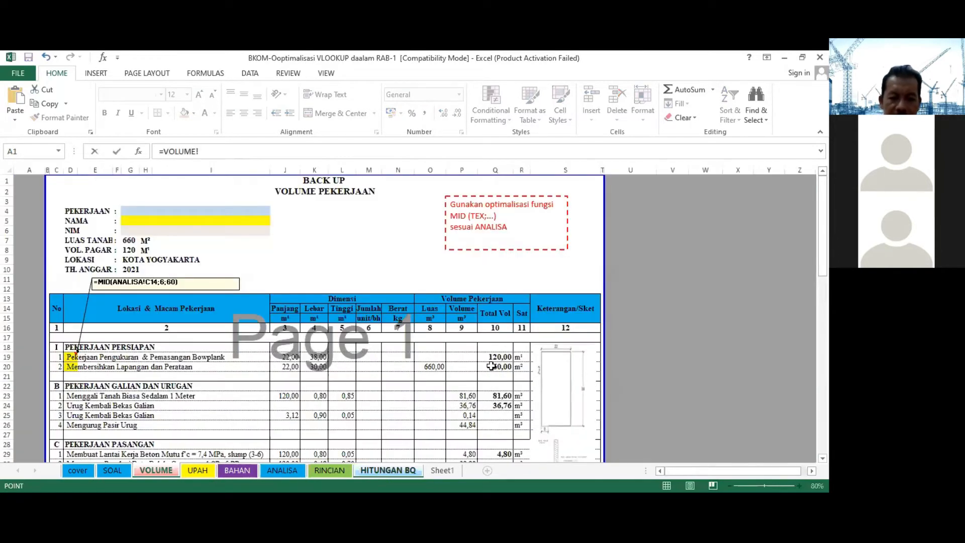
{"action": "left_click", "coordinate": [510, 367]}
{"action": "key", "text": "Return"}
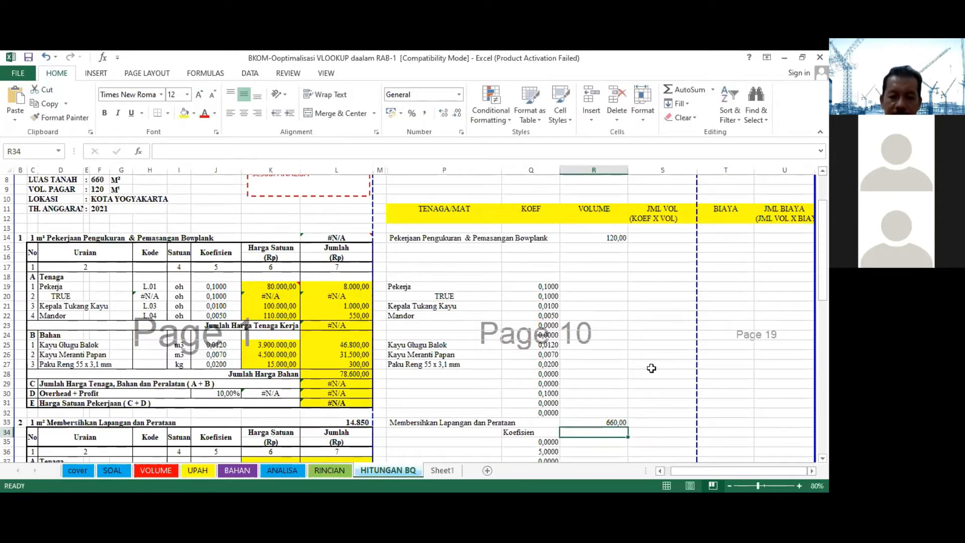
Link R19 in the Pekerja row to the first work item's volume with =R14.
{"action": "left_click", "coordinate": [650, 363]}
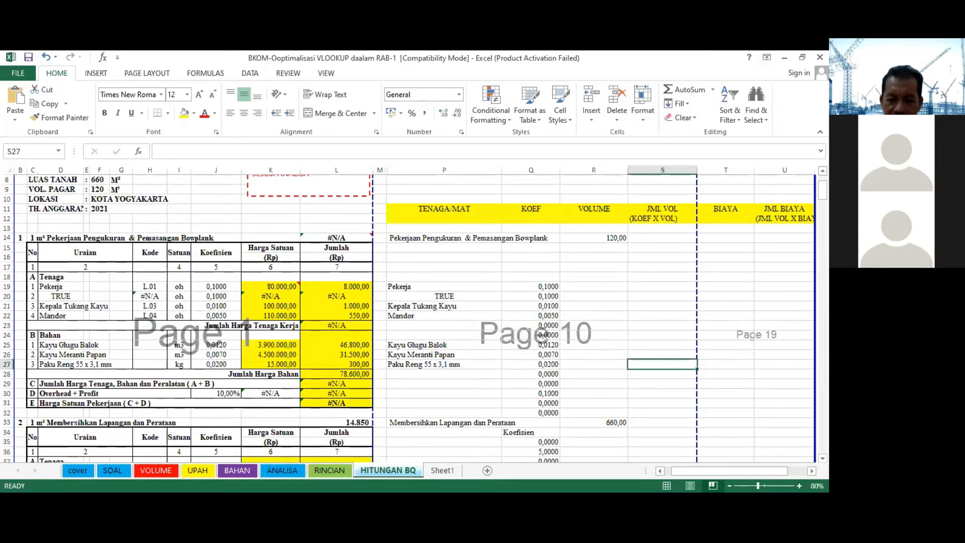
{"action": "scroll", "coordinate": [413, 319], "scroll_direction": "down", "scroll_amount": 5}
{"action": "scroll", "coordinate": [652, 452], "scroll_direction": "down", "scroll_amount": 2}
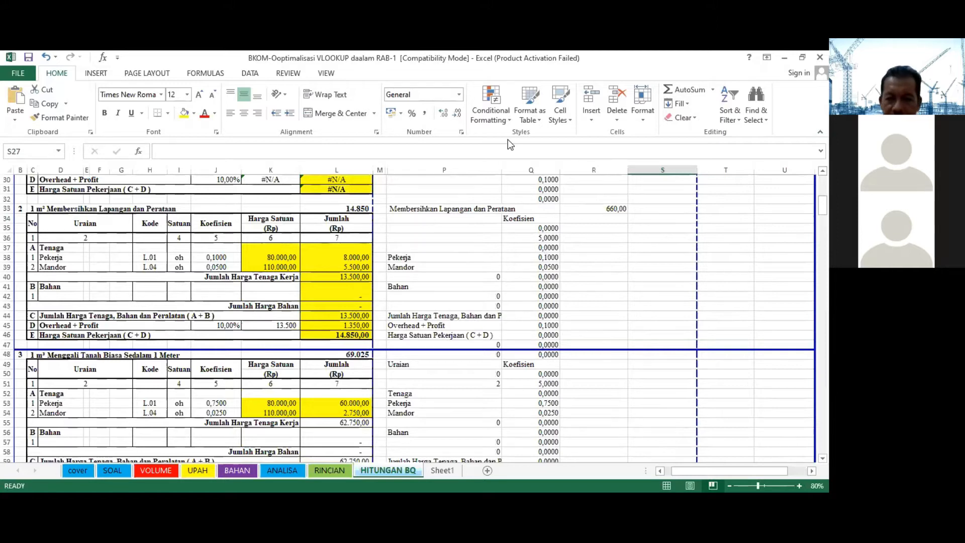
{"action": "left_click_drag", "start_coordinate": [822, 205], "coordinate": [822, 189]}
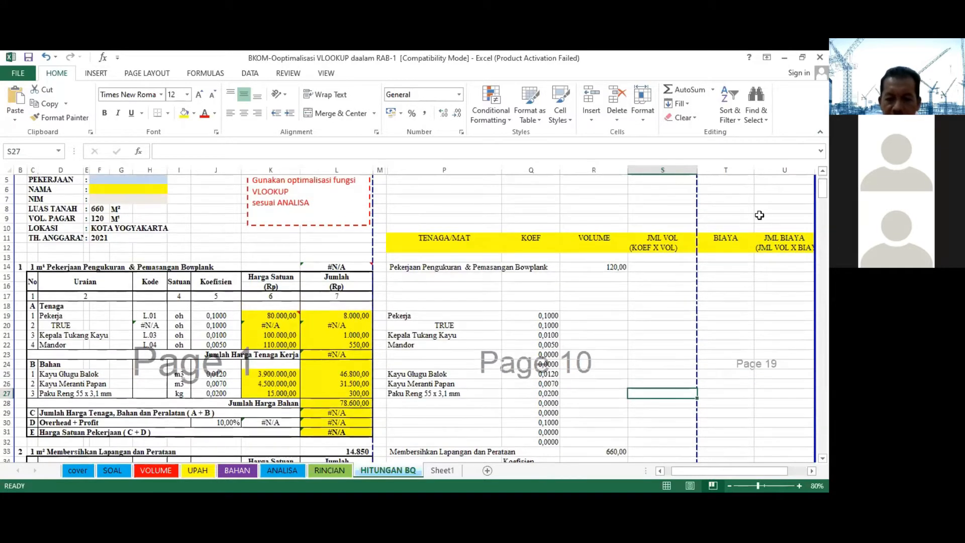
{"action": "left_click", "coordinate": [636, 308]}
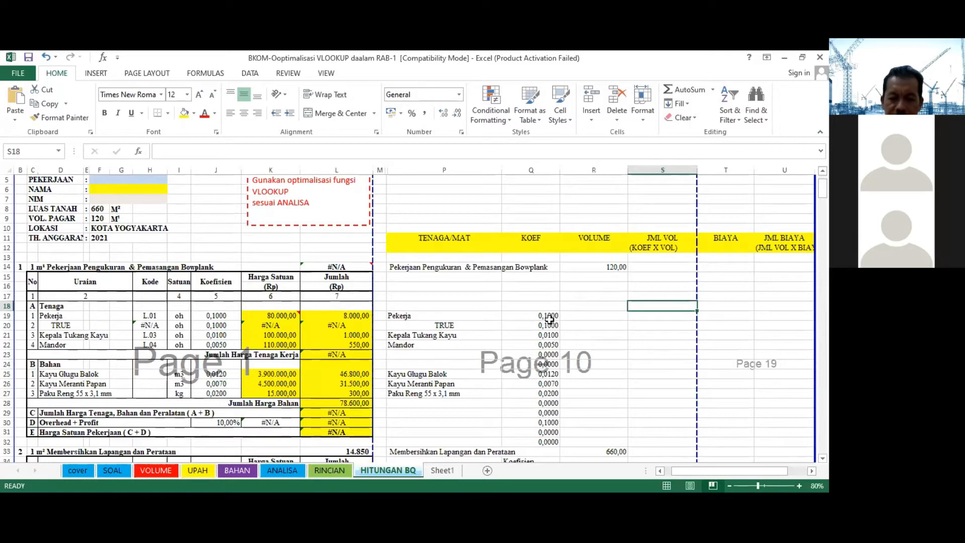
{"action": "left_click", "coordinate": [607, 266]}
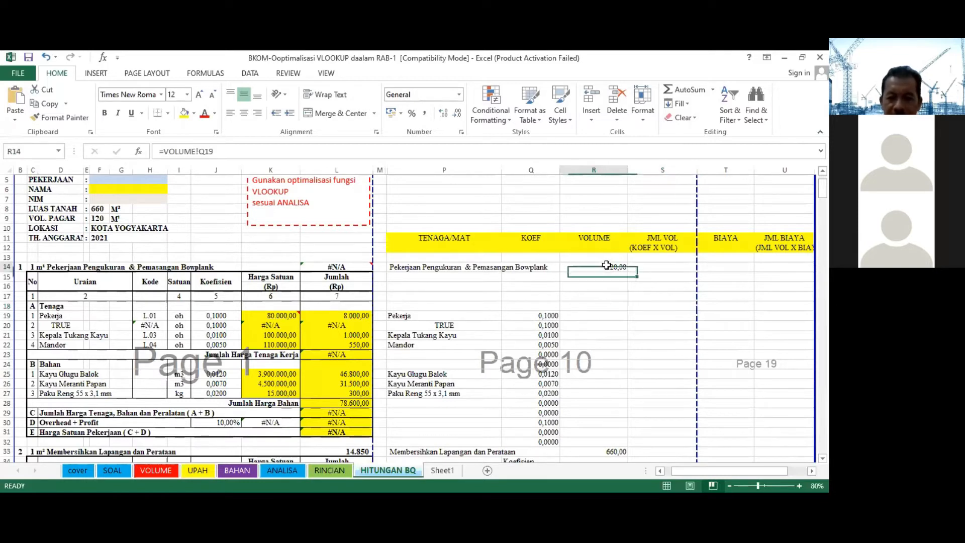
{"action": "left_click", "coordinate": [611, 317]}
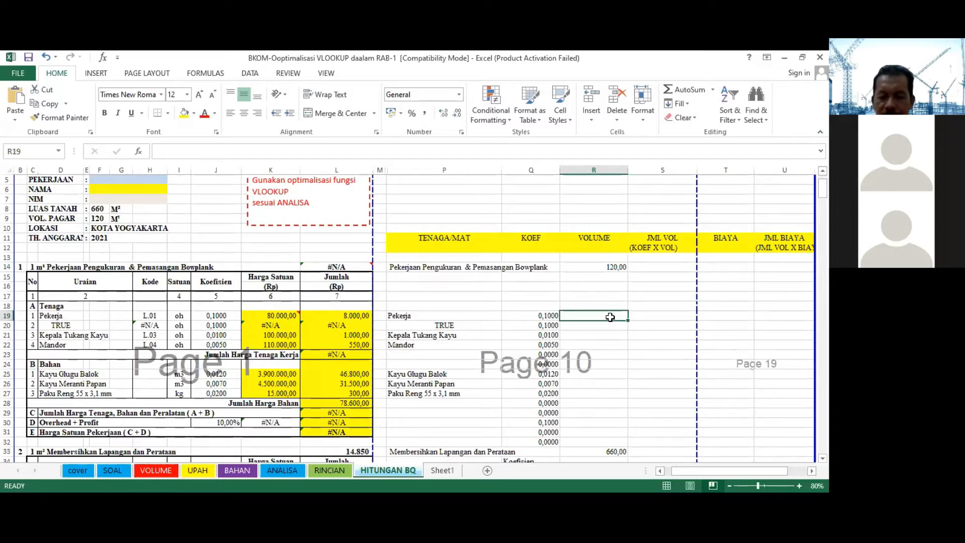
{"action": "type", "text": "="}
{"action": "left_click", "coordinate": [597, 267]}
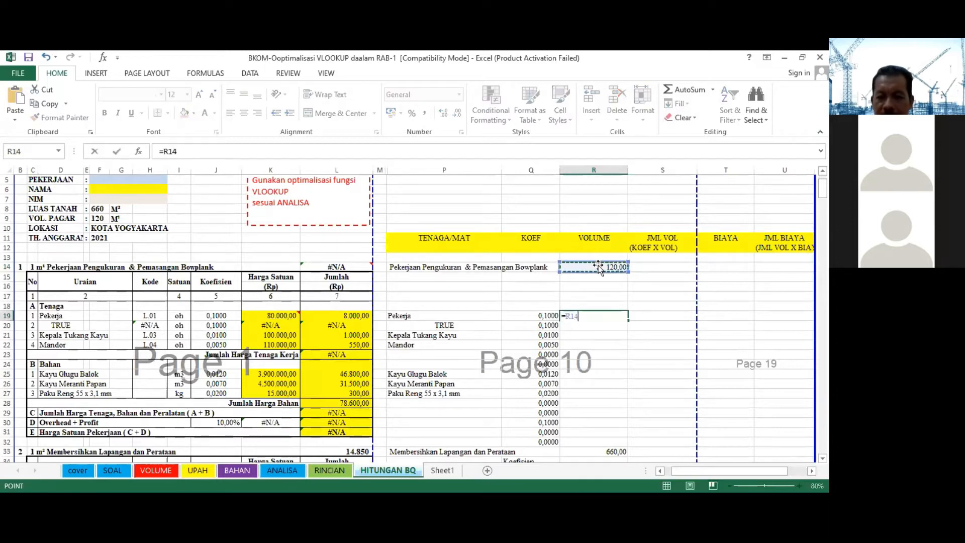
{"action": "key", "text": "Return"}
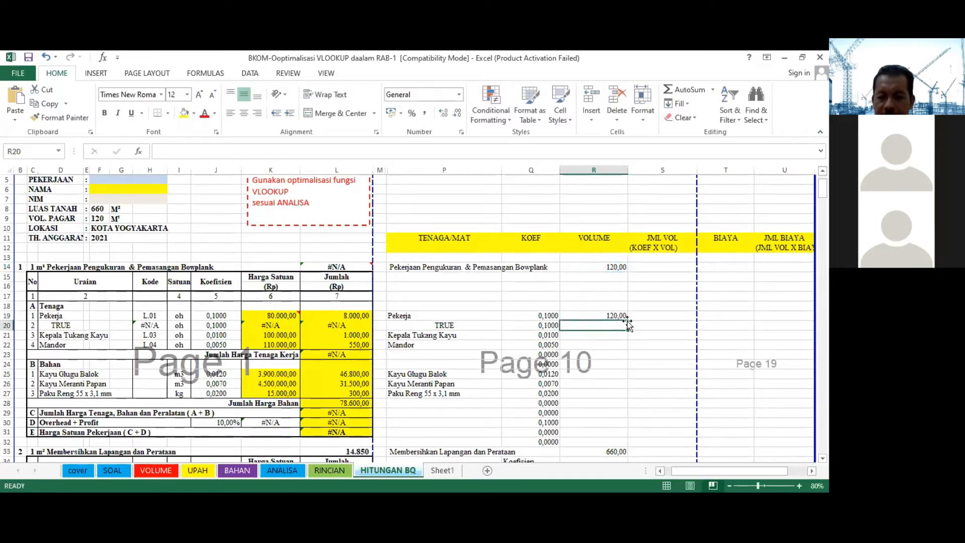
Fill the volume link from R19 down to R27 and inspect the copied reference in R20.
{"action": "left_click", "coordinate": [601, 313]}
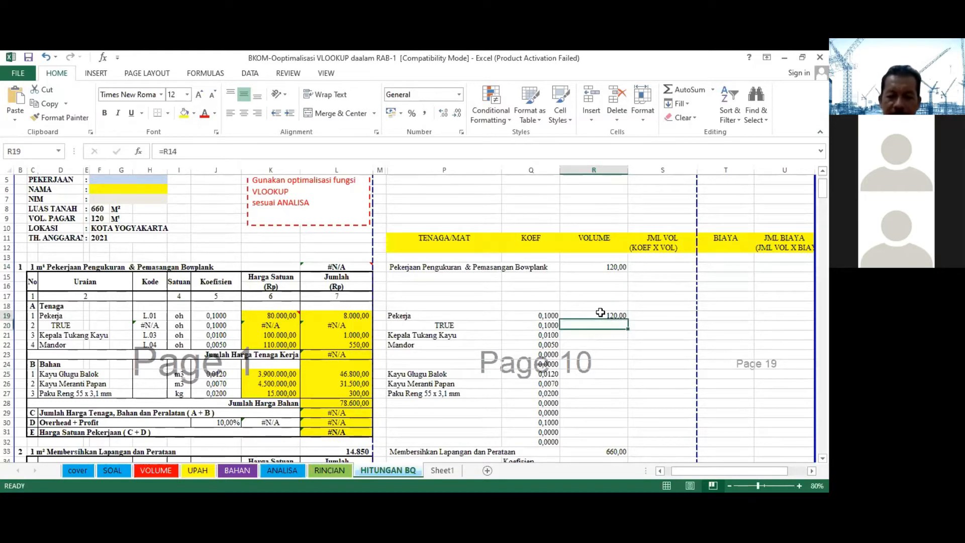
{"action": "left_click_drag", "start_coordinate": [627, 320], "coordinate": [624, 401]}
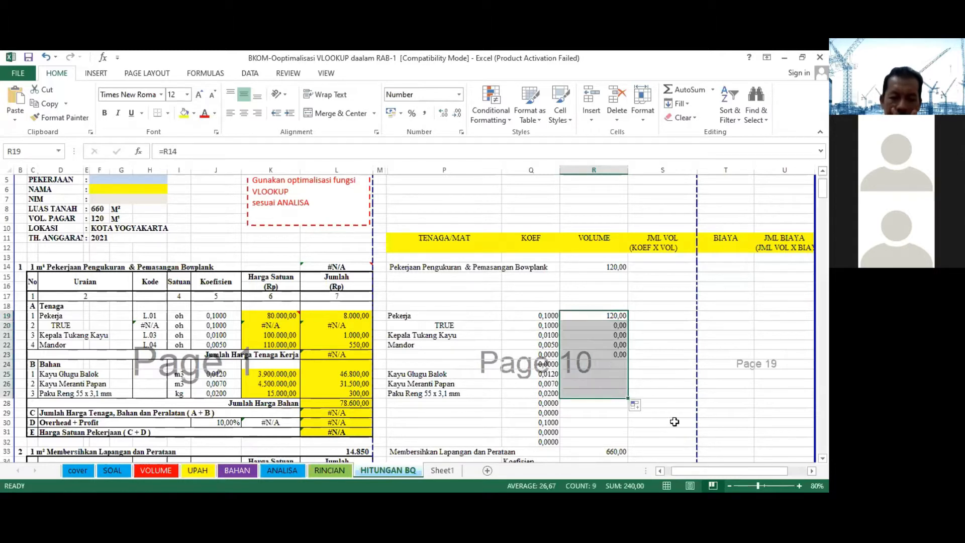
{"action": "left_click", "coordinate": [662, 422]}
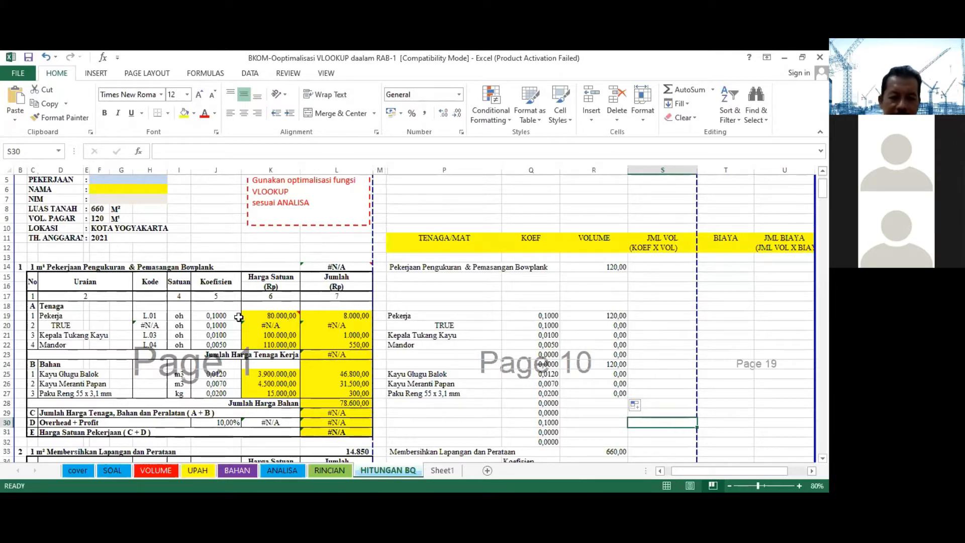
{"action": "left_click", "coordinate": [602, 316]}
{"action": "key", "text": "Down"}
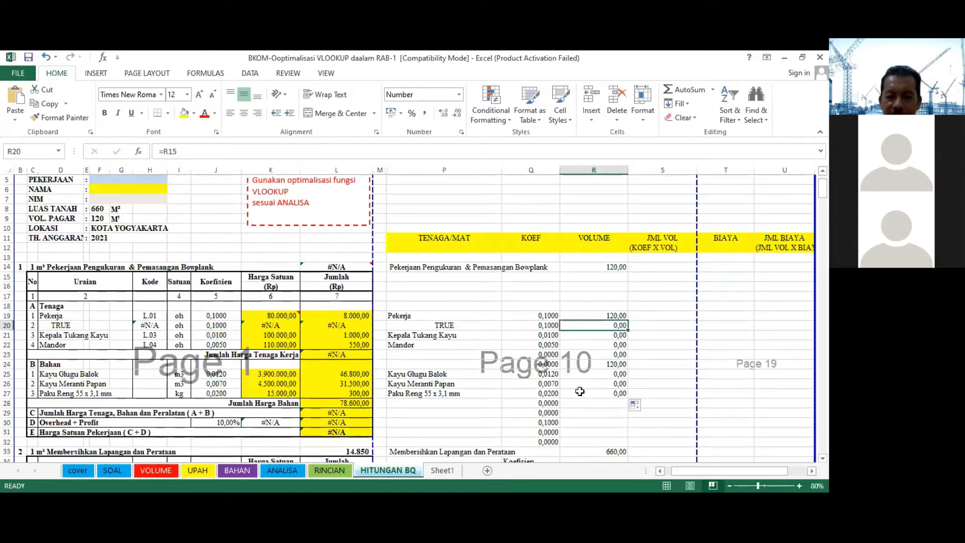
{"action": "left_click", "coordinate": [214, 154]}
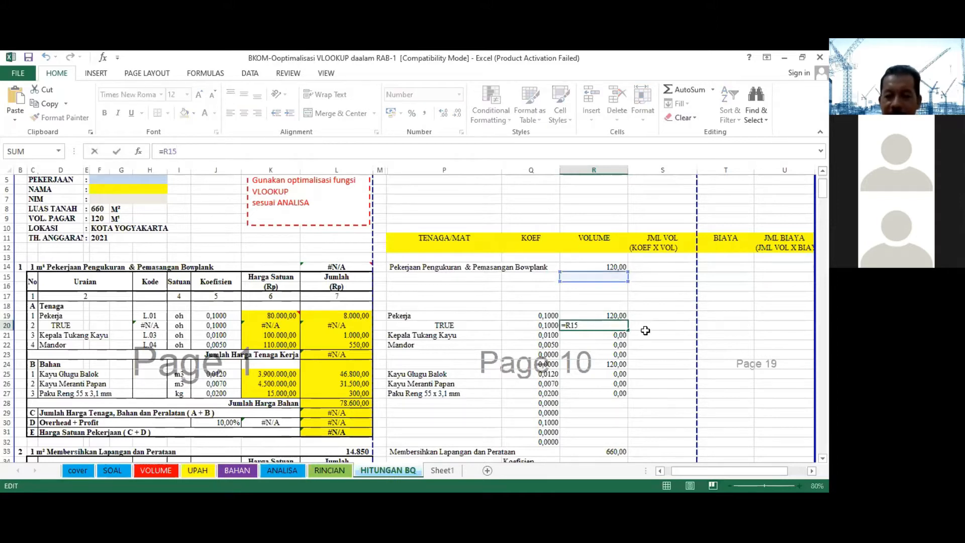
{"action": "key", "text": "Return"}
Make the volume reference in R19 absolute as =$R$14.
{"action": "left_click", "coordinate": [623, 316]}
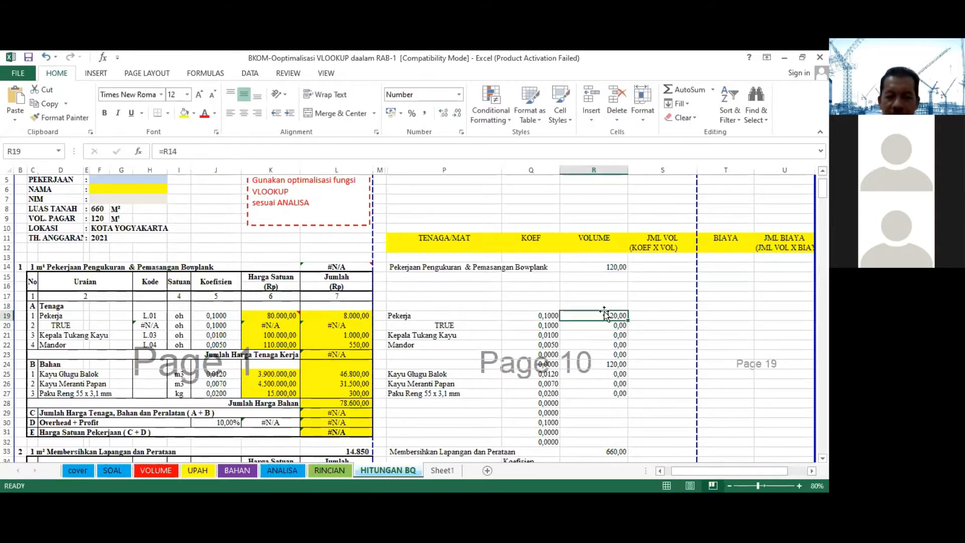
{"action": "left_click", "coordinate": [209, 152]}
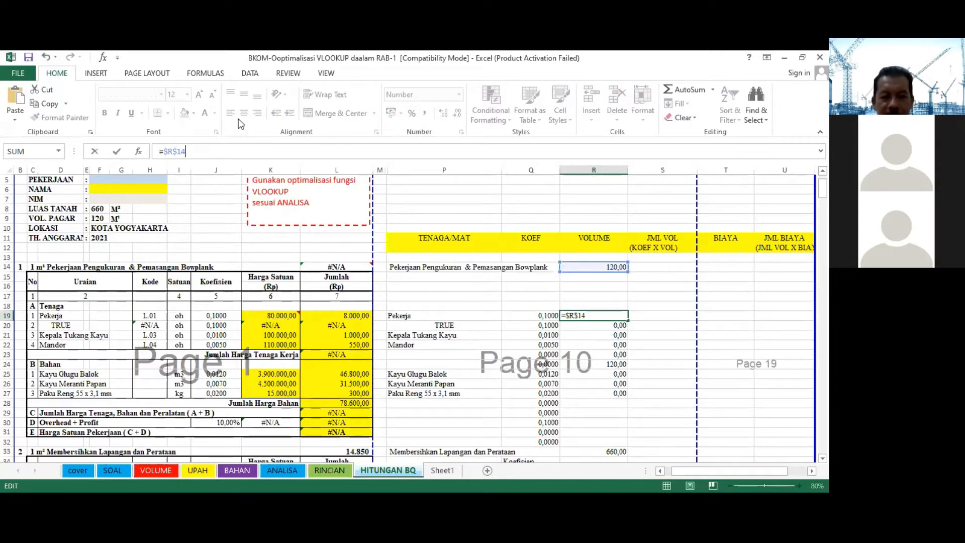
{"action": "key", "text": "Return"}
{"action": "left_click", "coordinate": [620, 315]}
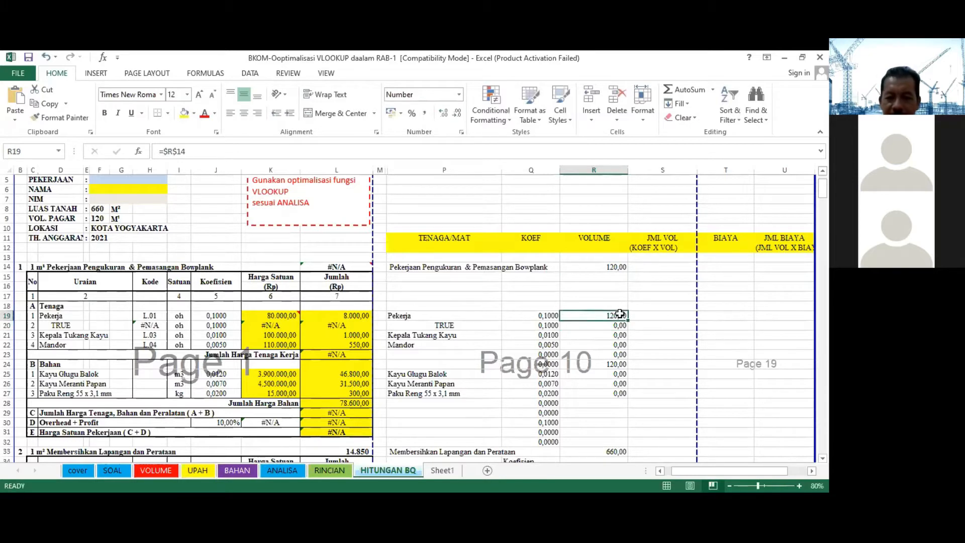
Fill the absolute volume link from R19 down to R28.
{"action": "left_click_drag", "start_coordinate": [629, 321], "coordinate": [628, 405]}
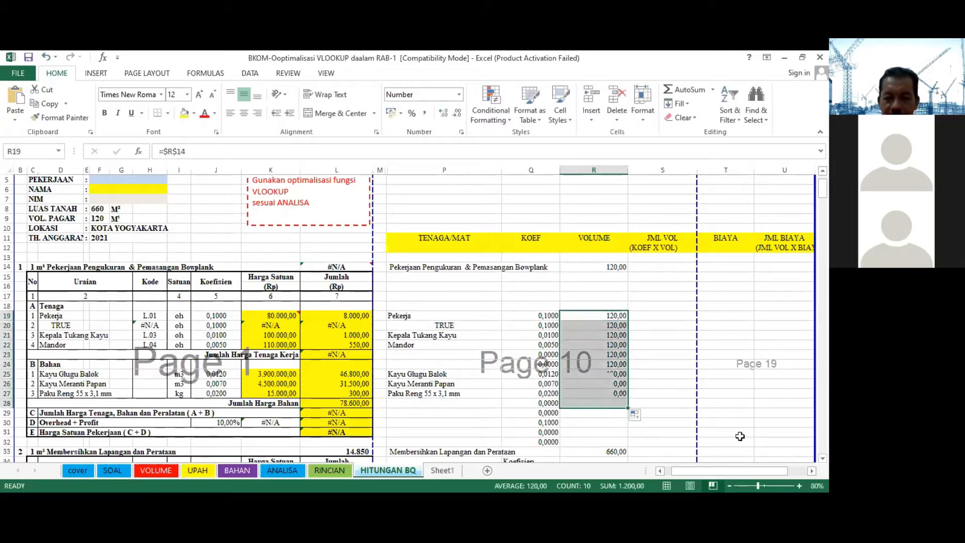
{"action": "left_click", "coordinate": [657, 395]}
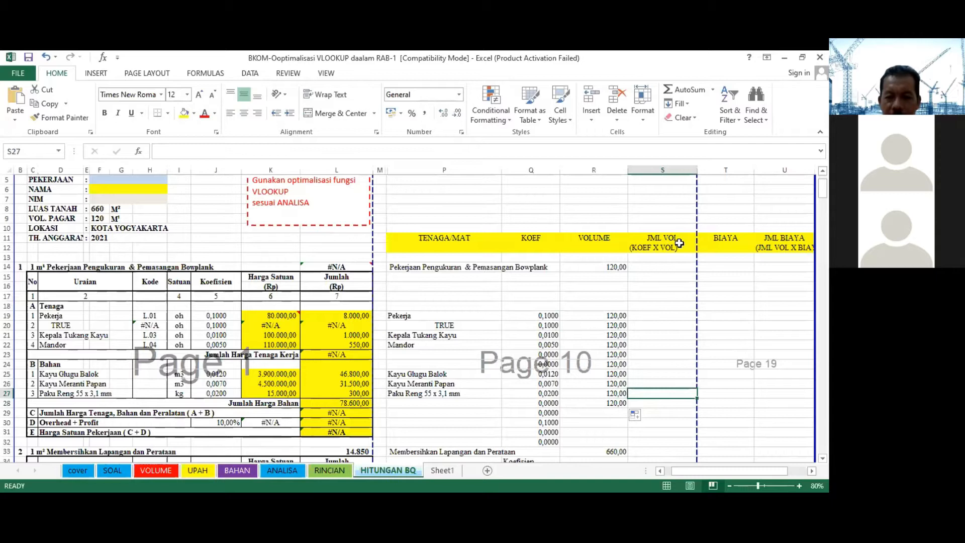
Calculate JML VOL for Pekerja in S19 as =Q19*R19 and fill the formula down to S28.
{"action": "left_click", "coordinate": [666, 312]}
{"action": "type", "text": "="}
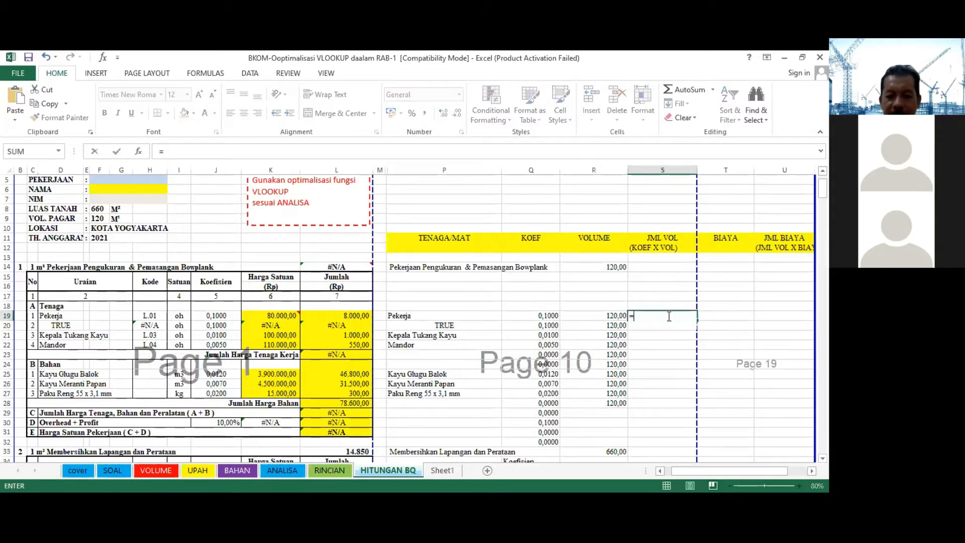
{"action": "left_click", "coordinate": [546, 316]}
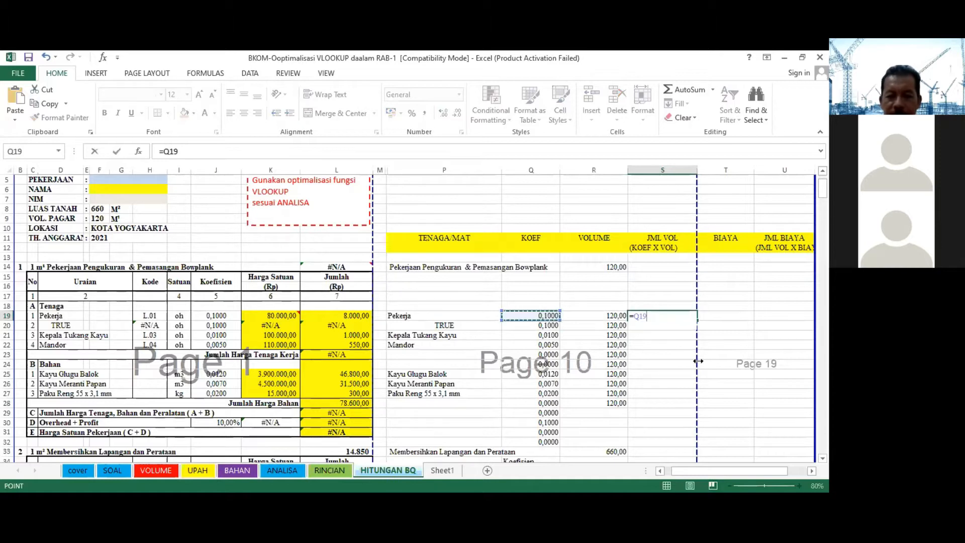
{"action": "type", "text": "*"}
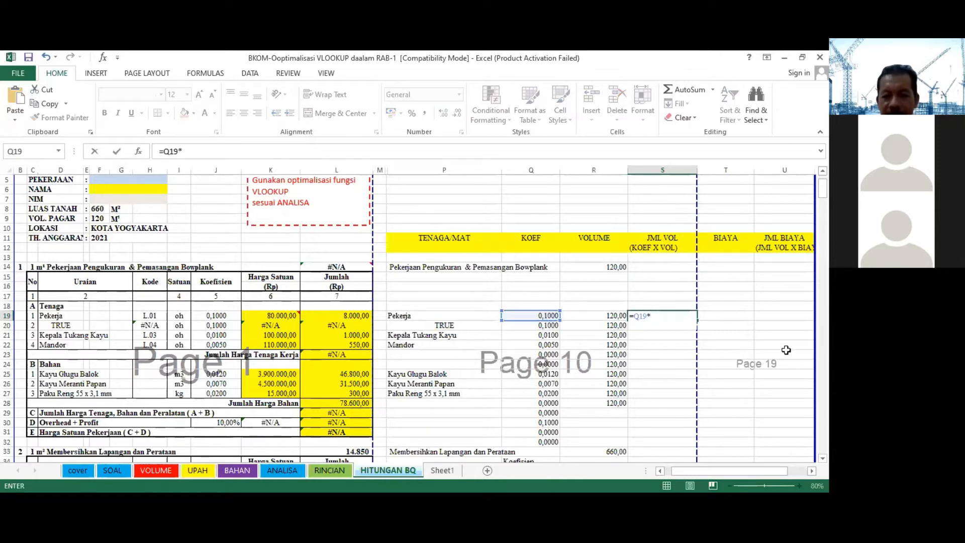
{"action": "left_click", "coordinate": [598, 314]}
{"action": "key", "text": "Return"}
{"action": "left_click", "coordinate": [677, 317]}
{"action": "left_click_drag", "start_coordinate": [697, 321], "coordinate": [689, 405]}
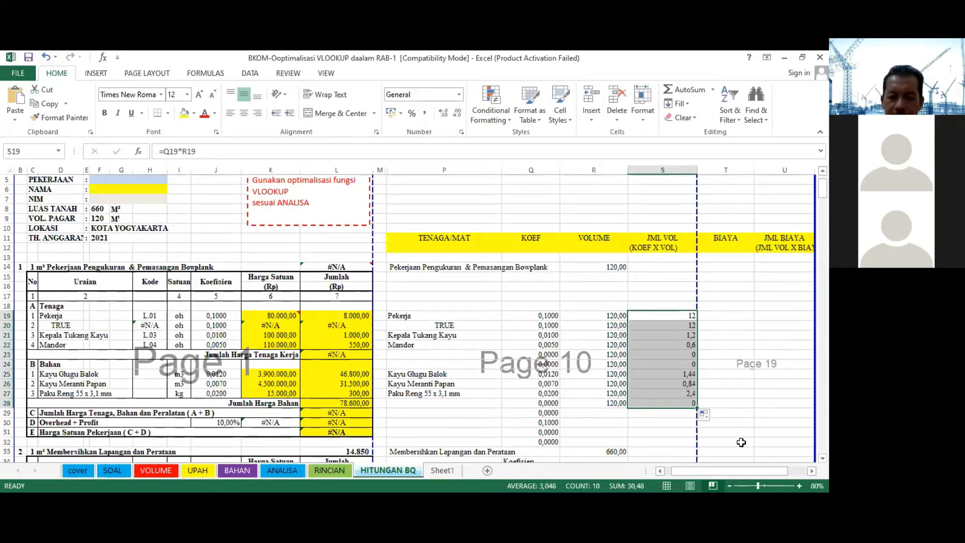
Check the faulty second Tenaga name in D20 and copy Tukang Kayu from D20 of the ANALISA sheet to replace it.
{"action": "left_click", "coordinate": [735, 316]}
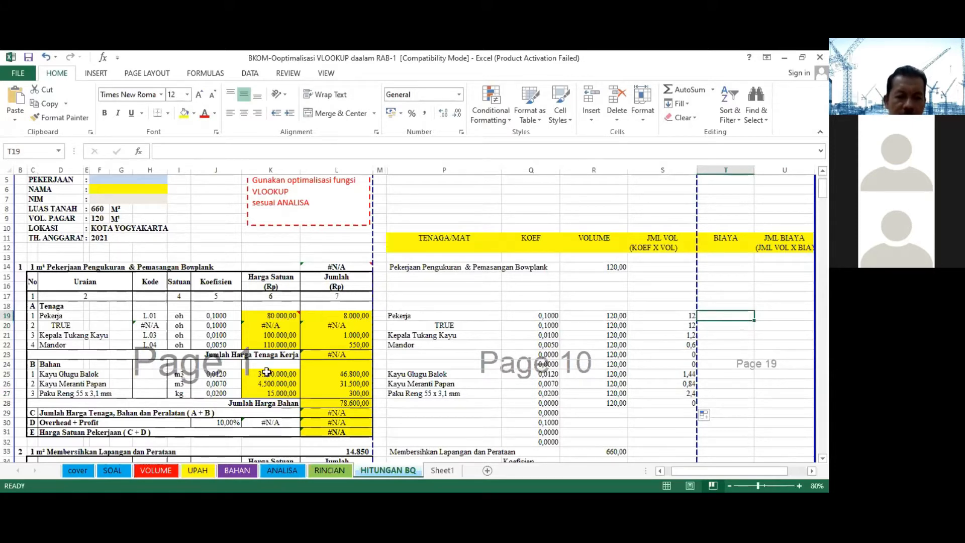
{"action": "left_click", "coordinate": [49, 326]}
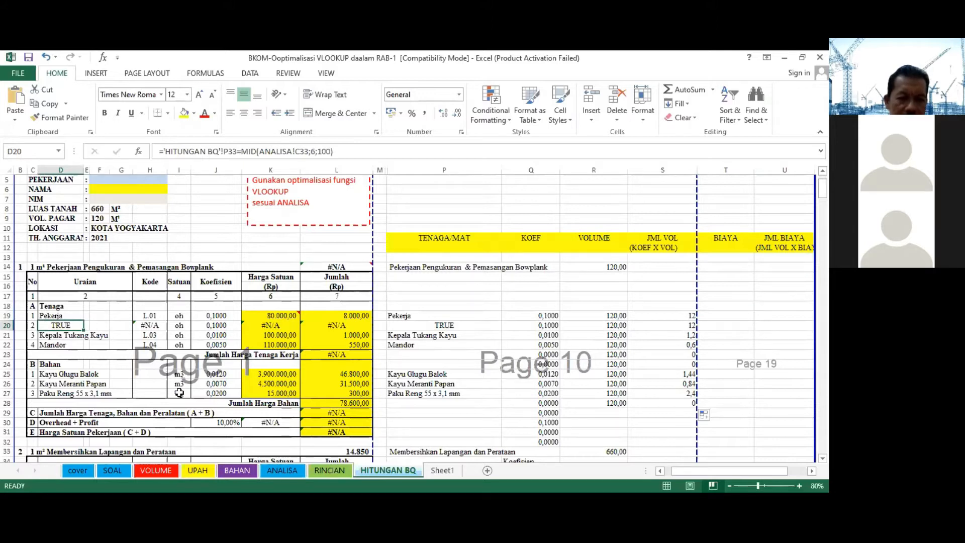
{"action": "left_click", "coordinate": [44, 316]}
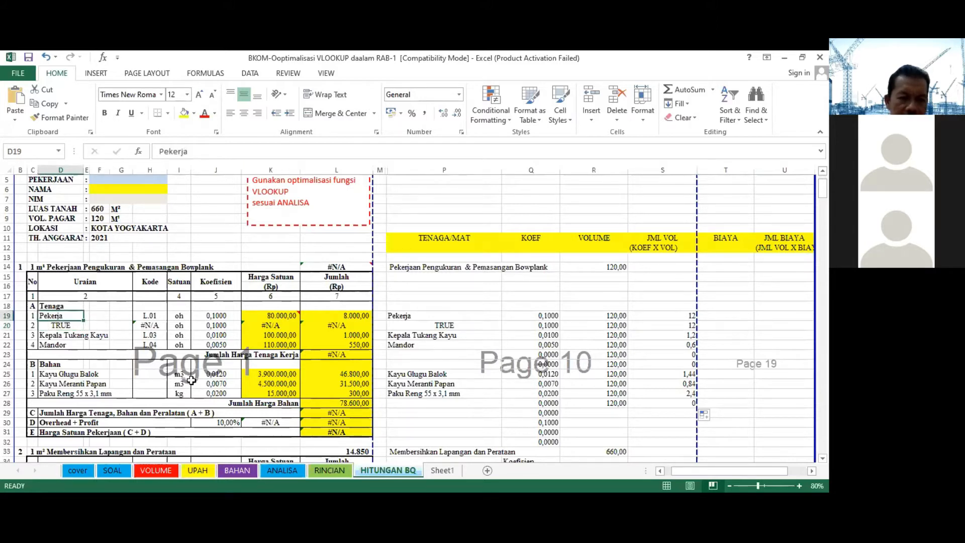
{"action": "left_click", "coordinate": [49, 325]}
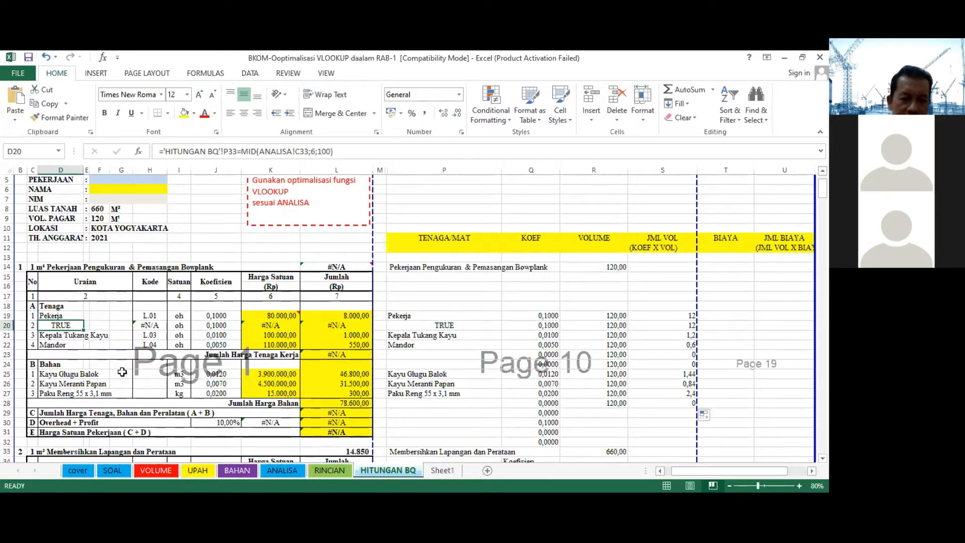
{"action": "key", "text": "Down"}
{"action": "left_click", "coordinate": [47, 324]}
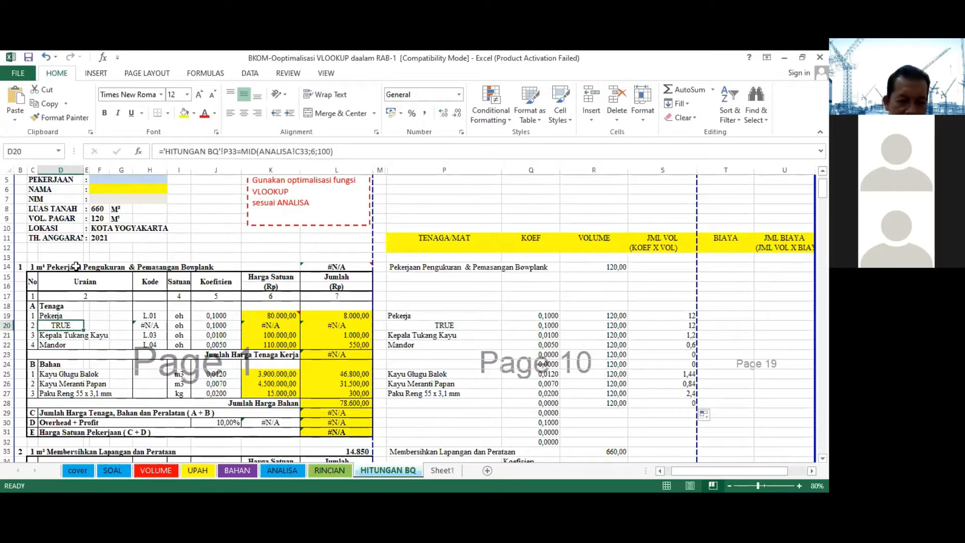
{"action": "left_click", "coordinate": [289, 477]}
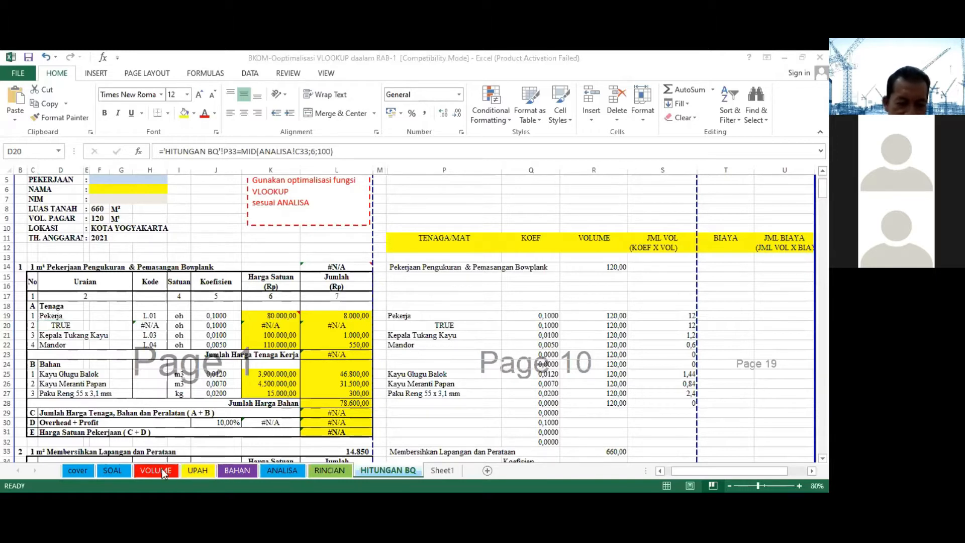
{"action": "left_click", "coordinate": [242, 451]}
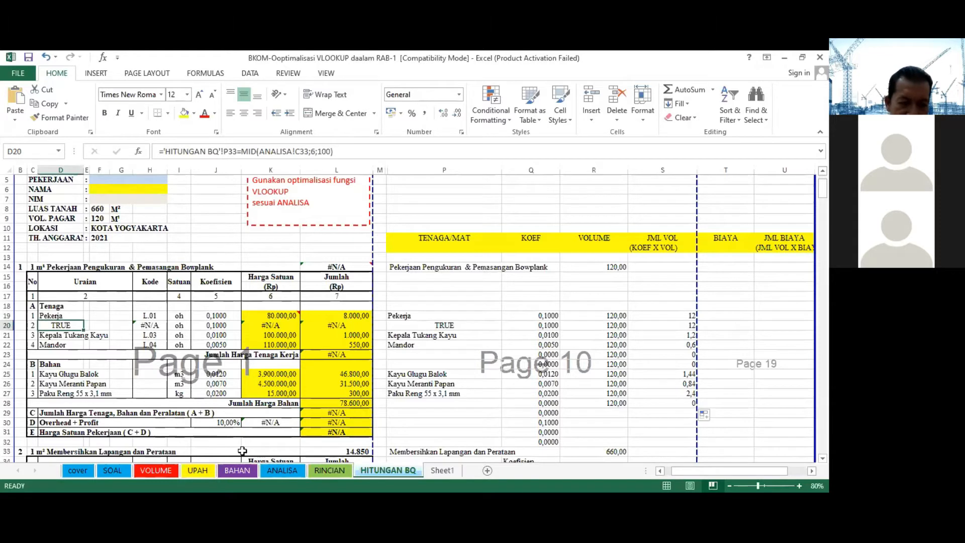
{"action": "left_click", "coordinate": [274, 471]}
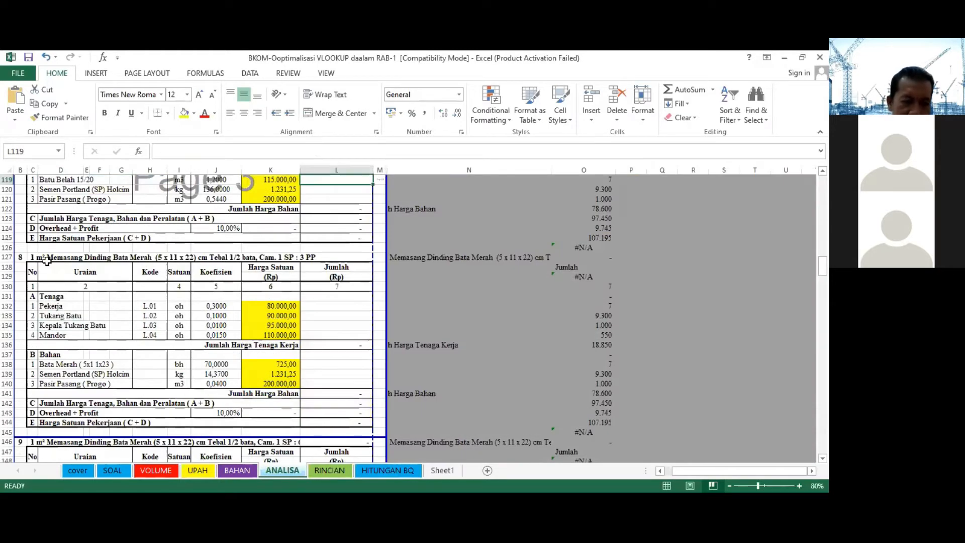
{"action": "scroll", "coordinate": [66, 229], "scroll_direction": "up", "scroll_amount": 13}
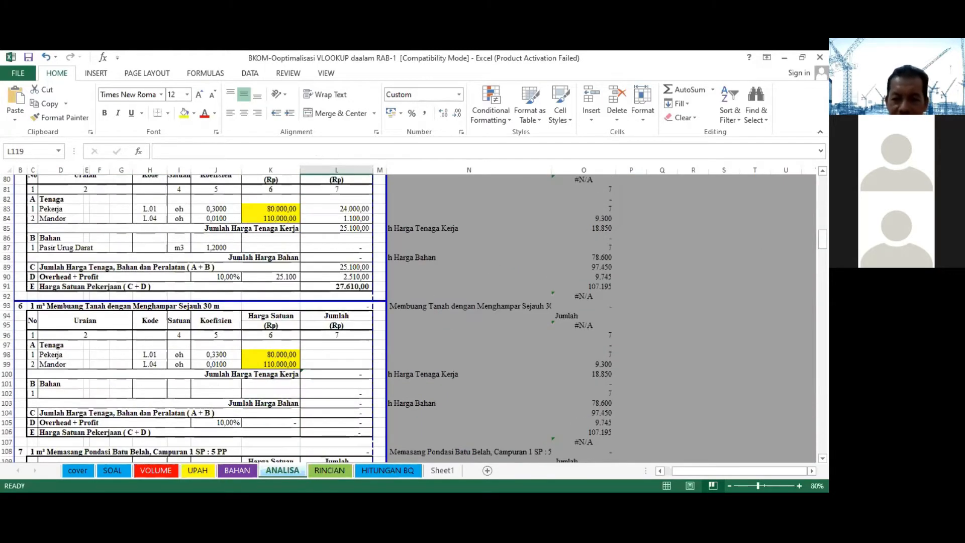
{"action": "scroll", "coordinate": [132, 390], "scroll_direction": "up", "scroll_amount": 20}
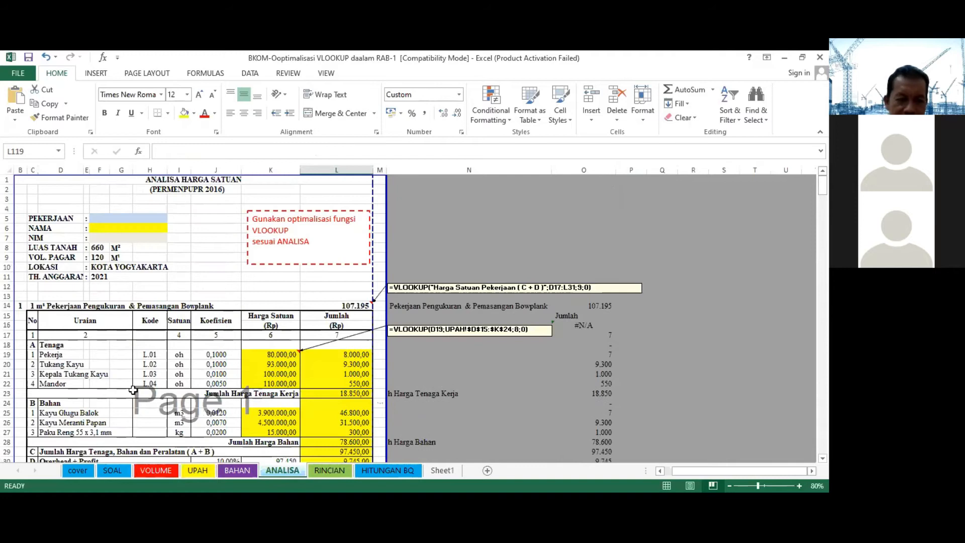
{"action": "left_click", "coordinate": [58, 366]}
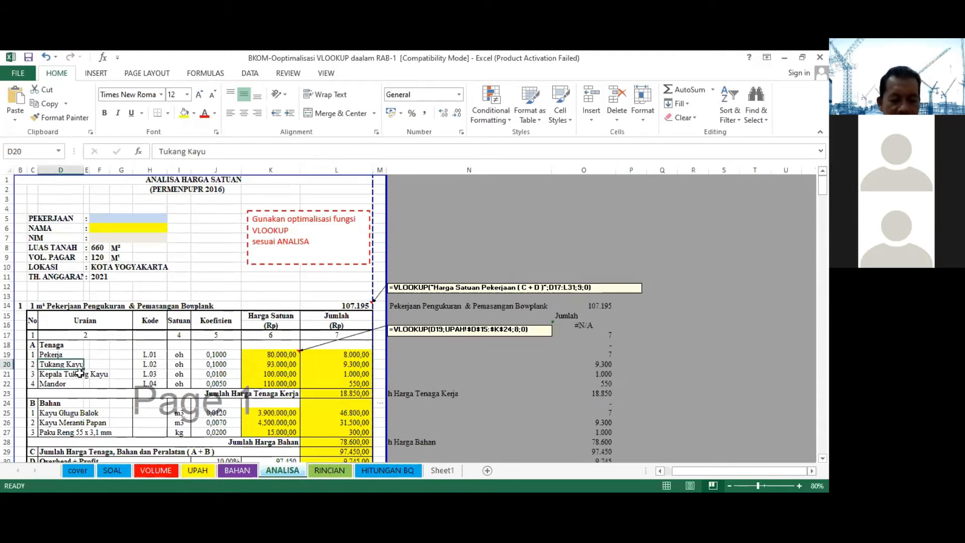
{"action": "key", "text": "ctrl+c"}
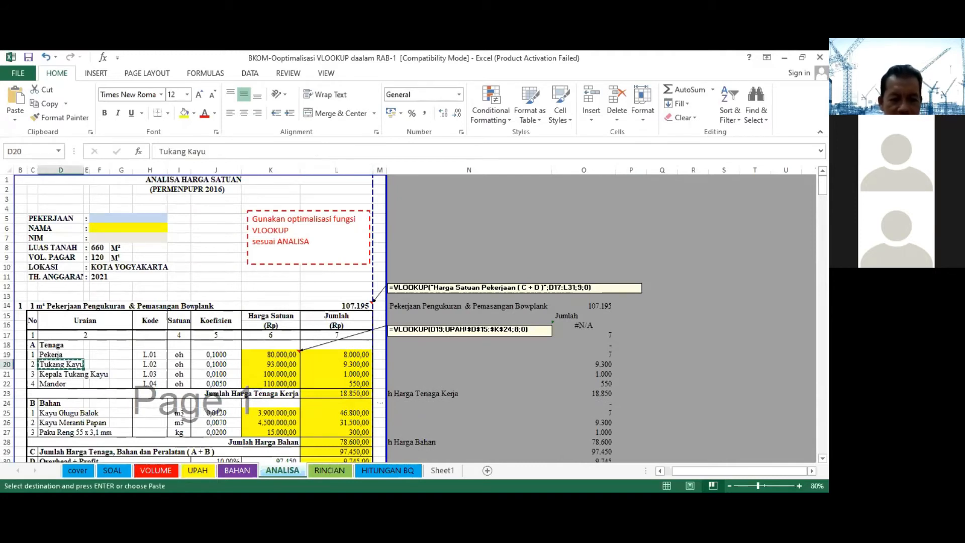
Paste Tukang Kayu over the faulty formula in D20 of the HITUNGAN BQ sheet.
{"action": "left_click", "coordinate": [387, 470]}
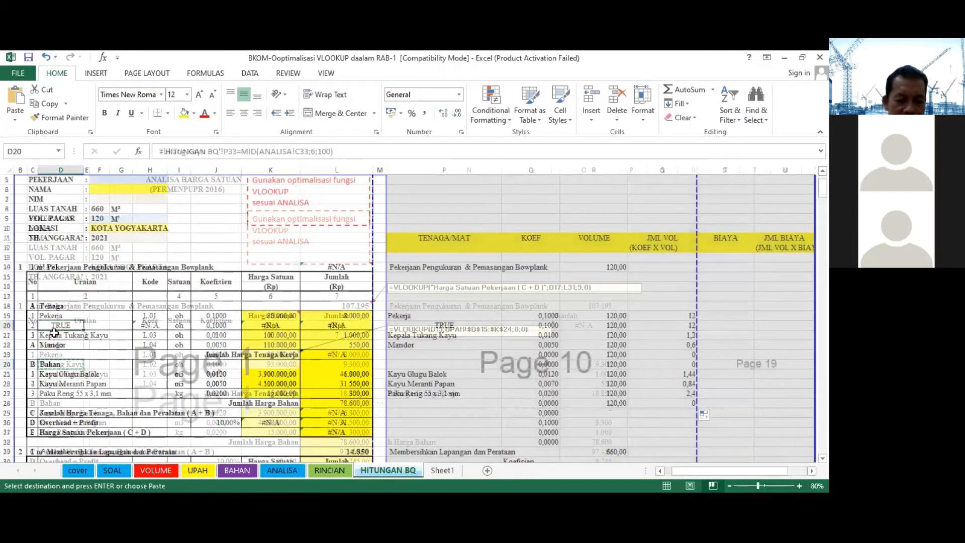
{"action": "key", "text": "ctrl+v"}
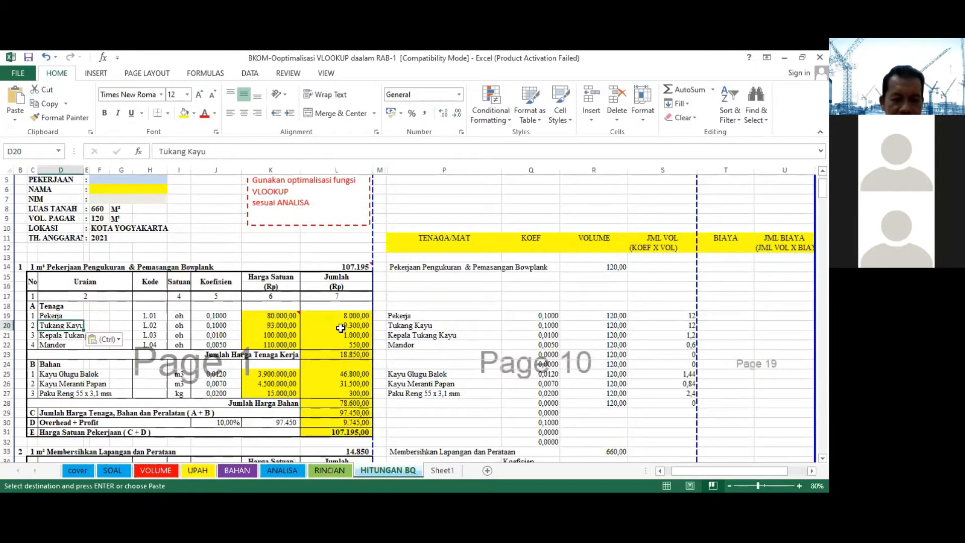
{"action": "left_click", "coordinate": [462, 299]}
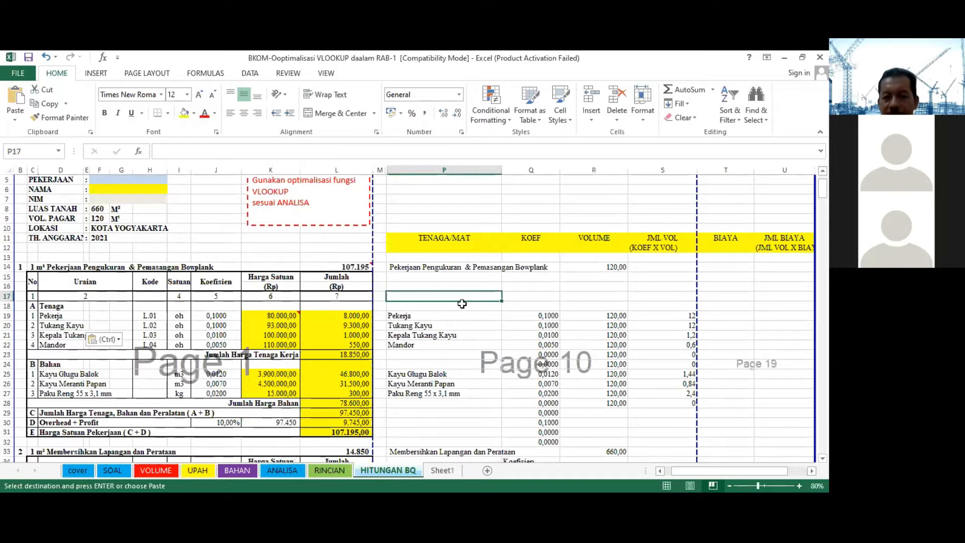
Link BIAYA in T19 to the Pekerja unit price with =K19 and fill it down to T28.
{"action": "left_click", "coordinate": [740, 316]}
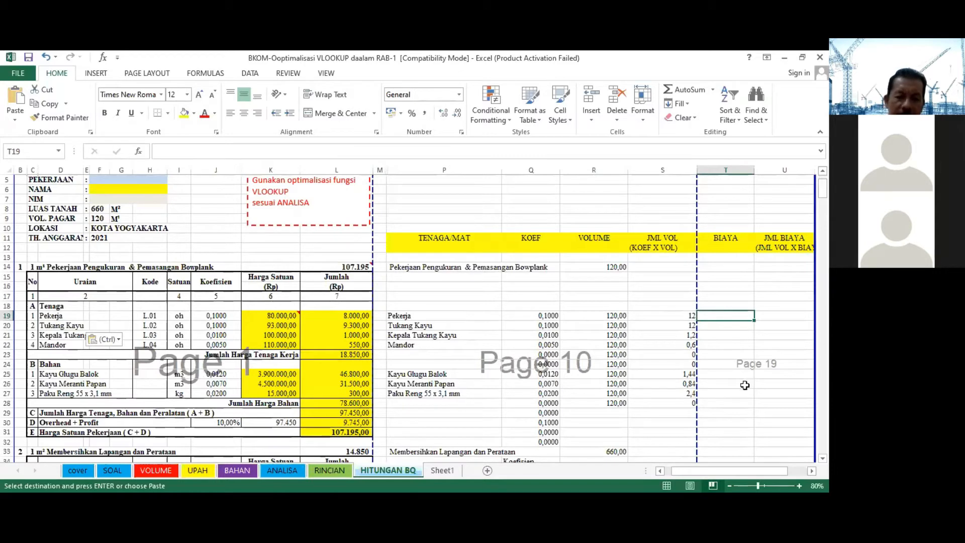
{"action": "key", "text": "Escape"}
{"action": "left_click", "coordinate": [291, 316]}
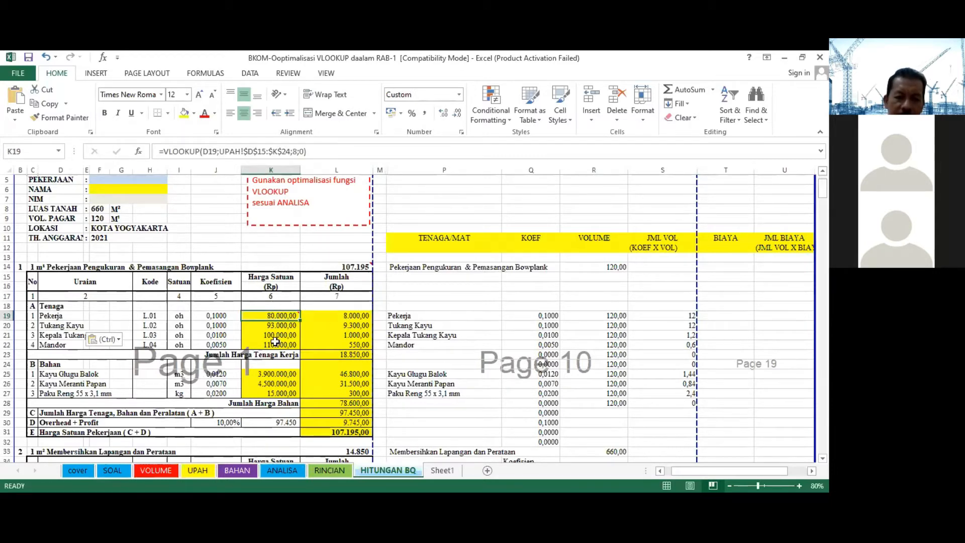
{"action": "left_click", "coordinate": [726, 315]}
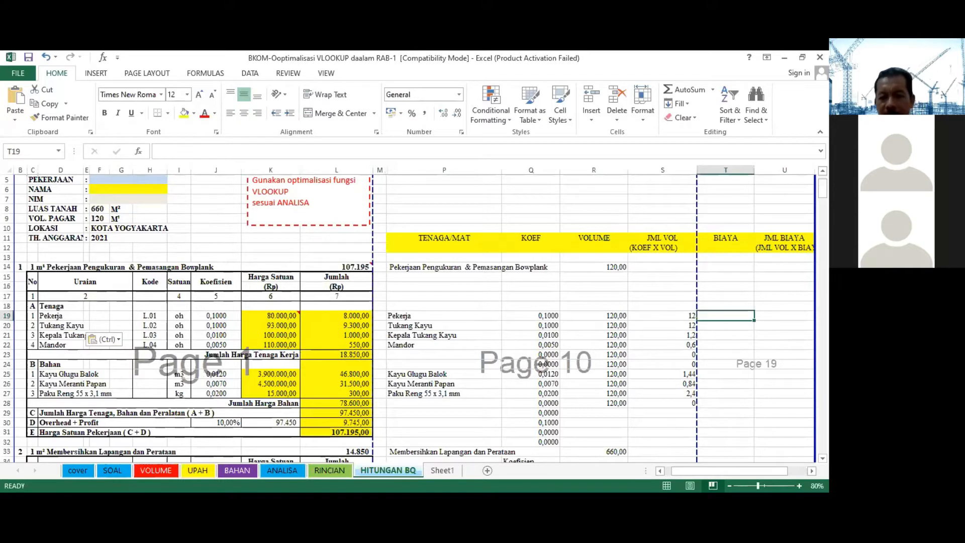
{"action": "type", "text": "="}
{"action": "left_click", "coordinate": [276, 316]}
{"action": "key", "text": "Return"}
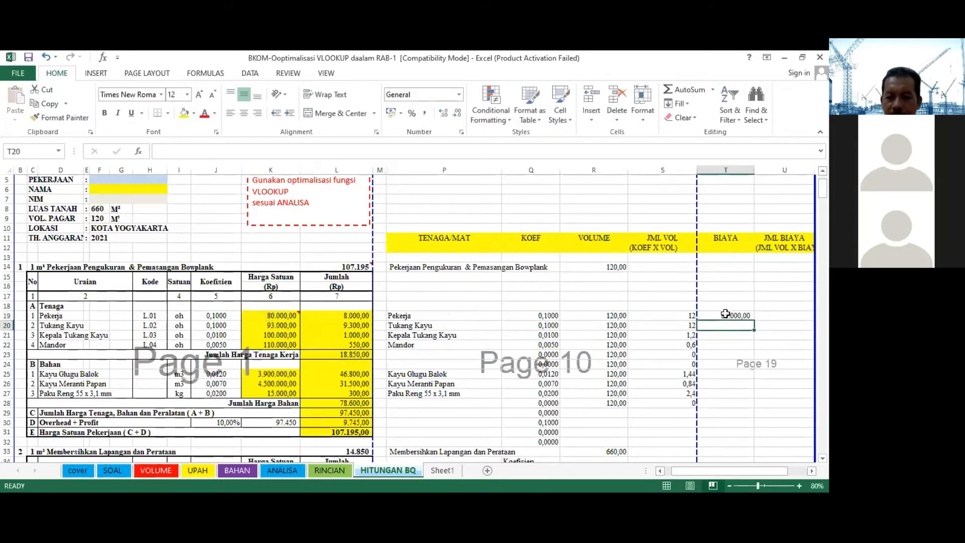
{"action": "left_click", "coordinate": [726, 314]}
{"action": "left_click_drag", "start_coordinate": [752, 322], "coordinate": [756, 406]}
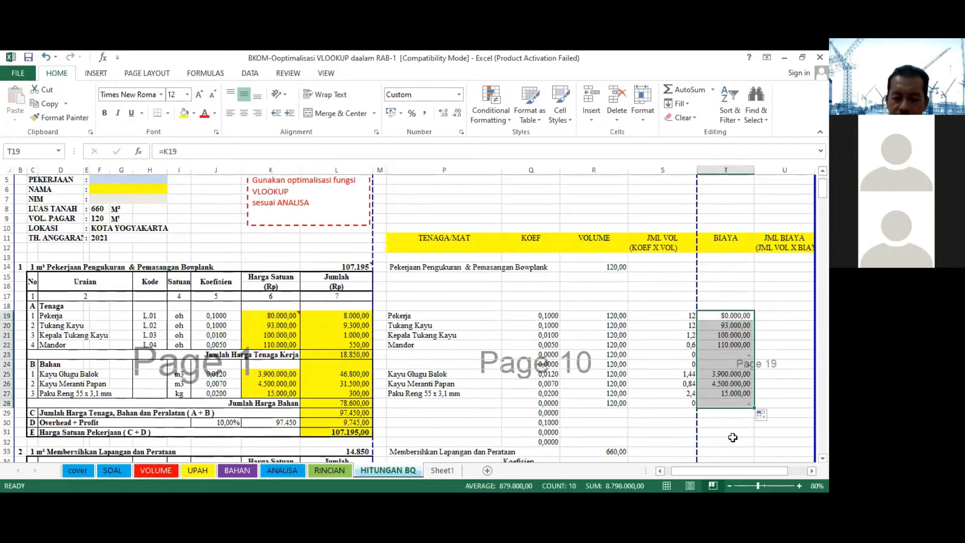
{"action": "left_click", "coordinate": [733, 438]}
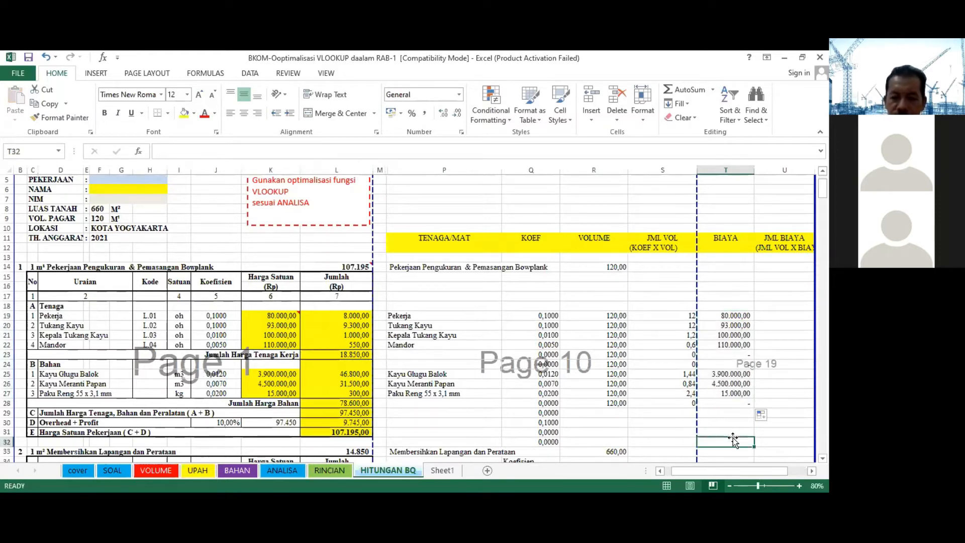
{"action": "left_click", "coordinate": [774, 307]}
{"action": "left_click", "coordinate": [744, 315]}
{"action": "left_click", "coordinate": [773, 314]}
{"action": "type", "text": "="}
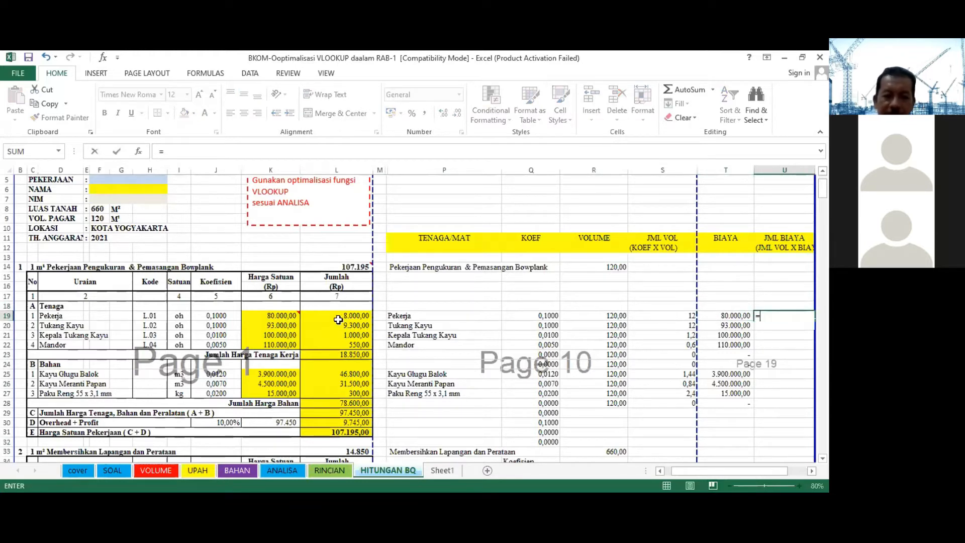
{"action": "left_click", "coordinate": [337, 315]}
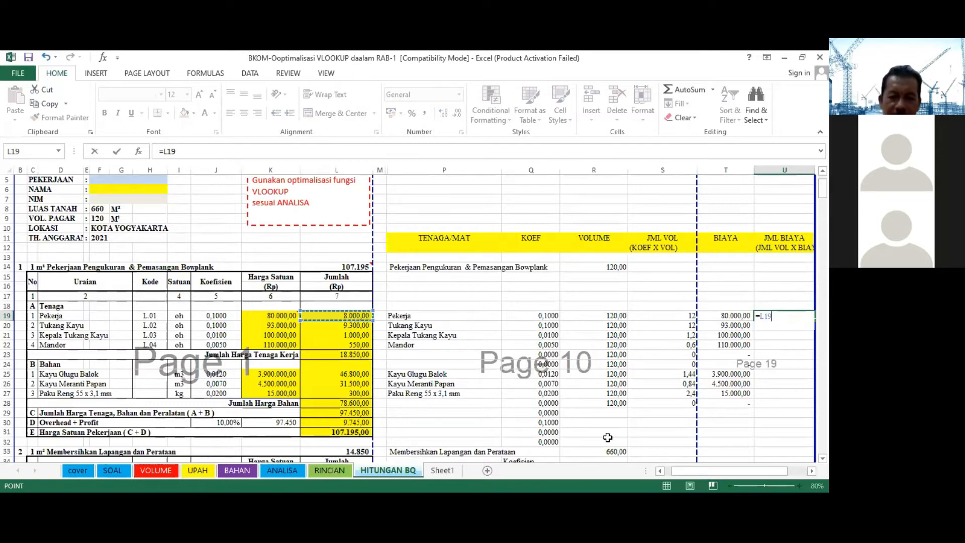
{"action": "key", "text": "Escape"}
{"action": "left_click", "coordinate": [782, 414]}
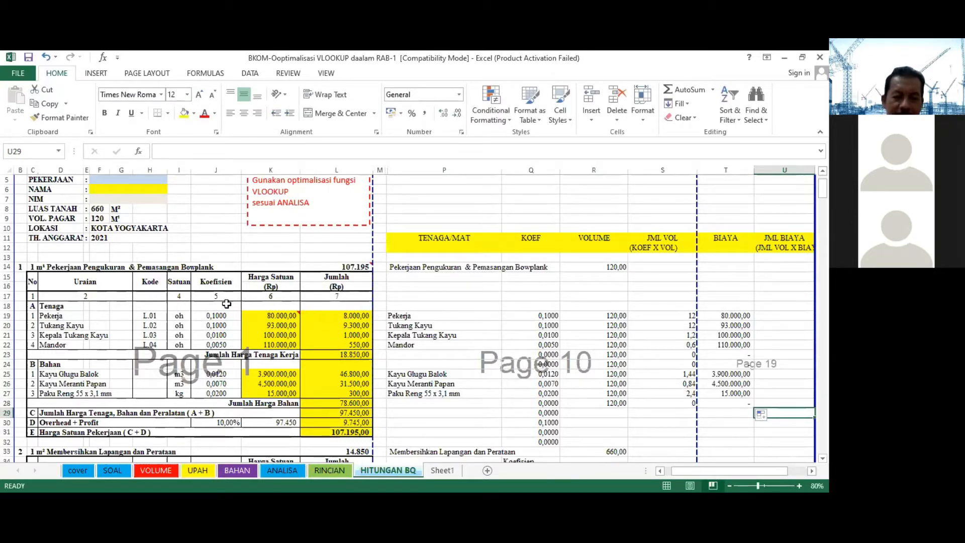
Calculate JML BIAYA for Pekerja in U19 as =S19*T19 and fill the formula down to U27.
{"action": "left_click", "coordinate": [781, 317]}
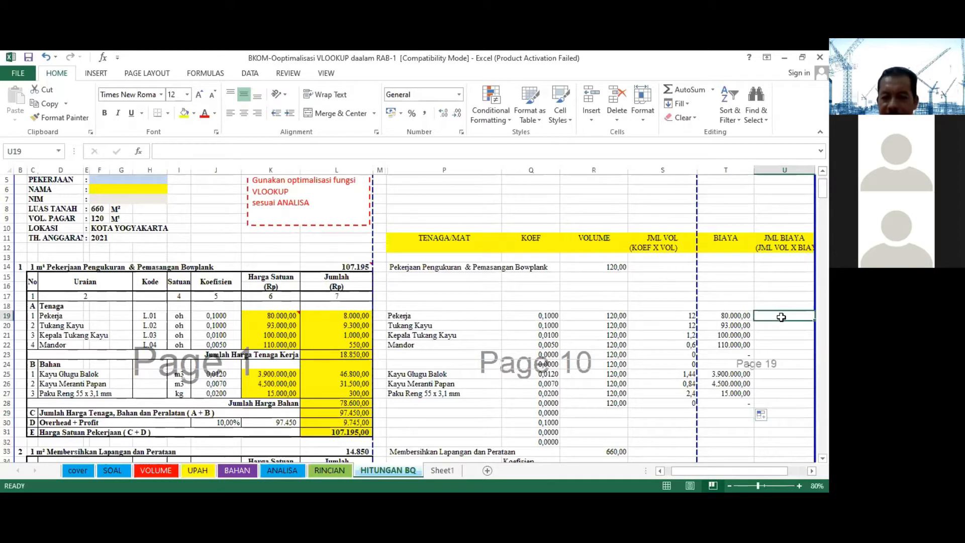
{"action": "type", "text": "="}
{"action": "left_click", "coordinate": [677, 316]}
{"action": "type", "text": "*"}
{"action": "left_click", "coordinate": [727, 317]}
{"action": "key", "text": "Return"}
{"action": "left_click", "coordinate": [773, 315]}
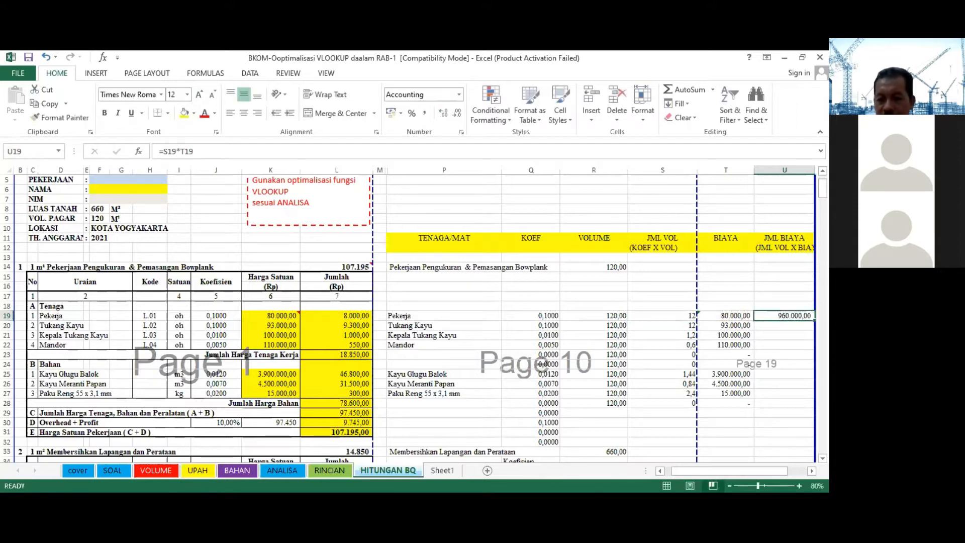
{"action": "left_click_drag", "start_coordinate": [814, 320], "coordinate": [745, 399]}
{"action": "left_click", "coordinate": [760, 451]}
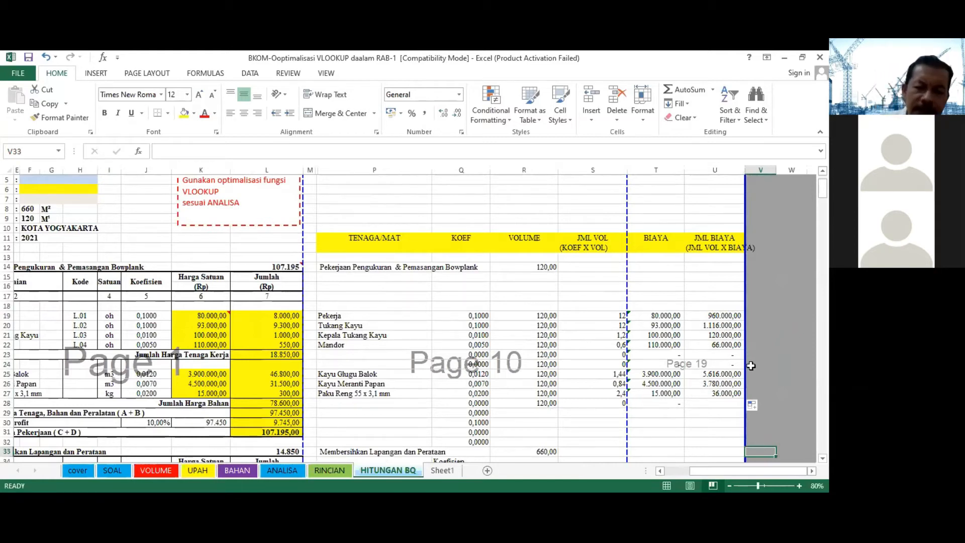
Inspect the JML VOL formula for Pekerja in S19.
{"action": "left_click", "coordinate": [684, 471]}
{"action": "left_click_drag", "start_coordinate": [681, 472], "coordinate": [674, 472]}
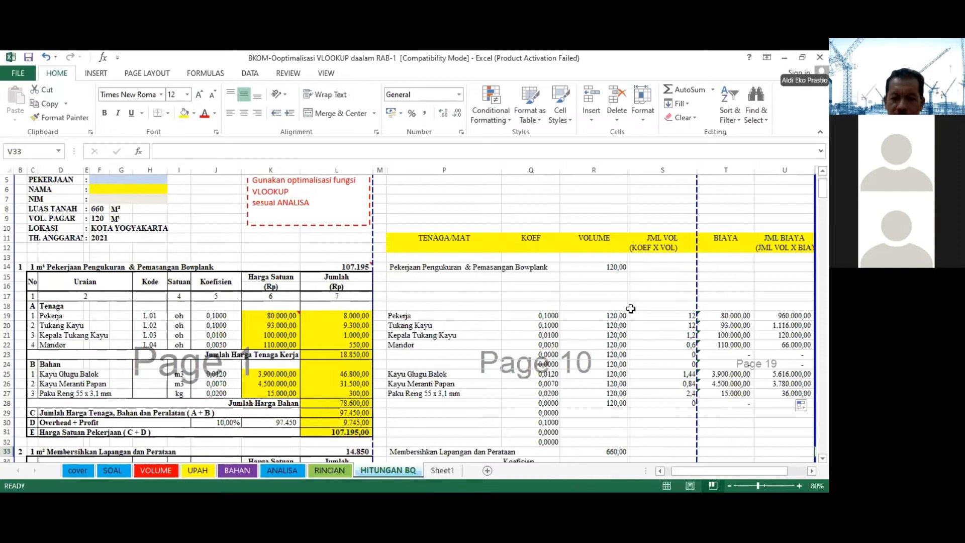
{"action": "left_click", "coordinate": [674, 316]}
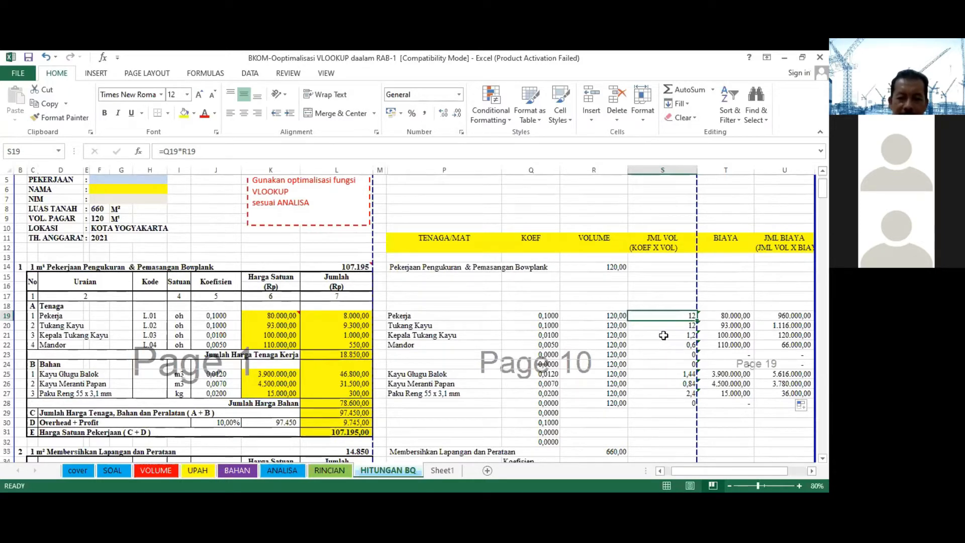
Link the Pekerja volume in R38, under Membersihkan Lapangan dan Perataan, to the work volume with =$R$33.
{"action": "scroll", "coordinate": [646, 309], "scroll_direction": "down", "scroll_amount": 1}
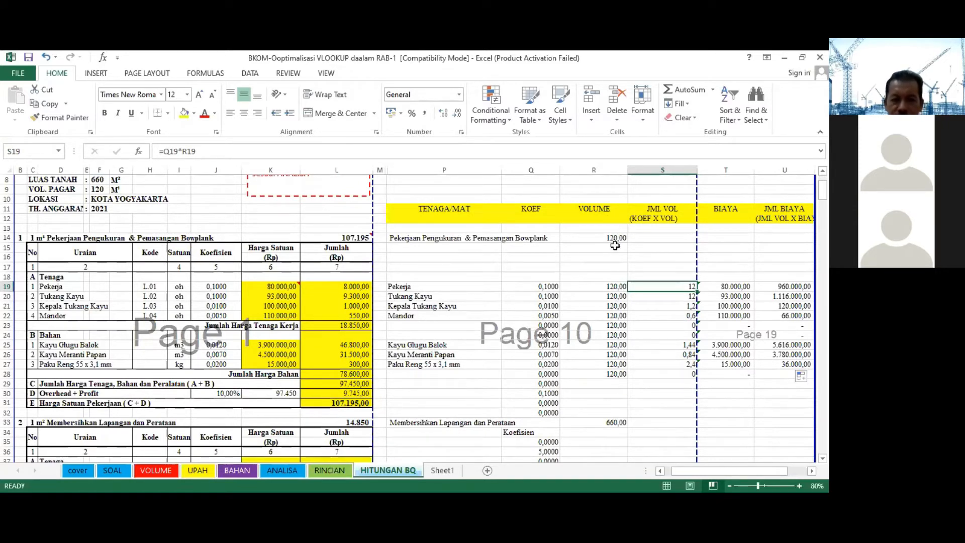
{"action": "scroll", "coordinate": [615, 245], "scroll_direction": "down", "scroll_amount": 2}
{"action": "key", "text": "Left"}
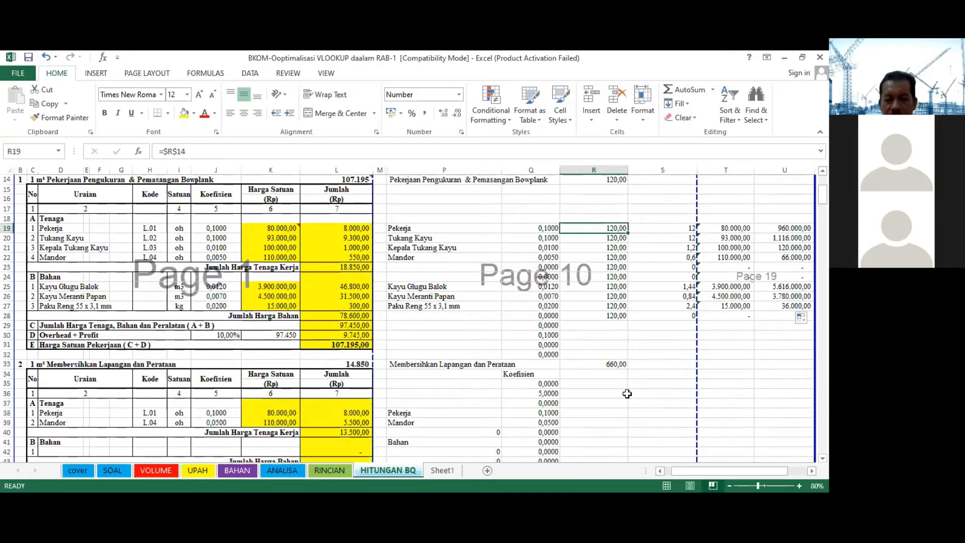
{"action": "left_click", "coordinate": [607, 413]}
{"action": "type", "text": "="}
{"action": "left_click", "coordinate": [609, 365]}
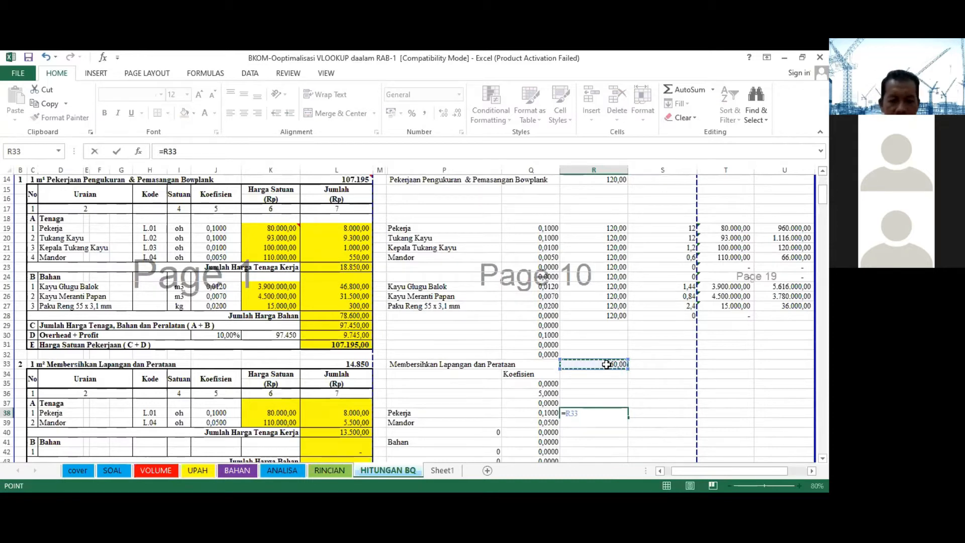
{"action": "key", "text": "Return"}
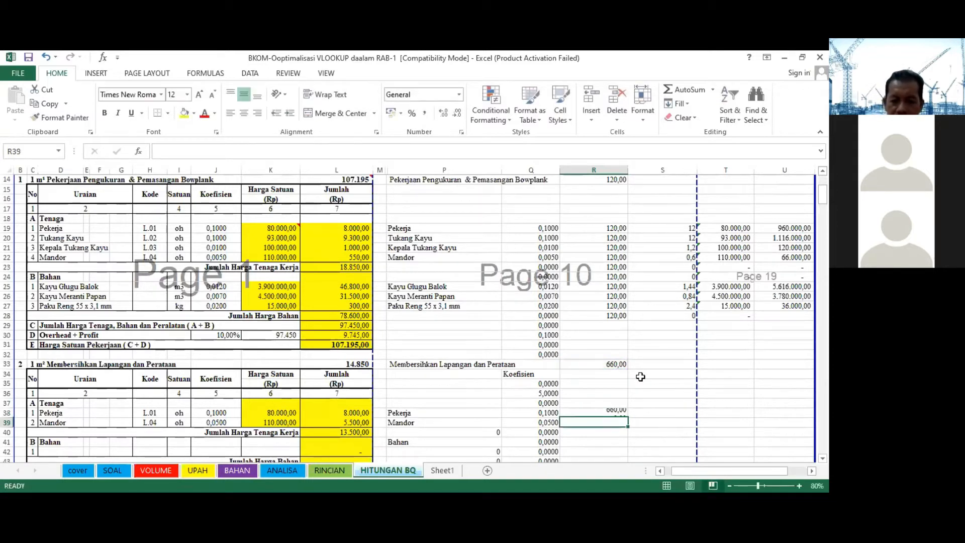
Fill the linked volume from R38 down to R47.
{"action": "left_click", "coordinate": [615, 411]}
{"action": "scroll", "coordinate": [629, 419], "scroll_direction": "down", "scroll_amount": 2}
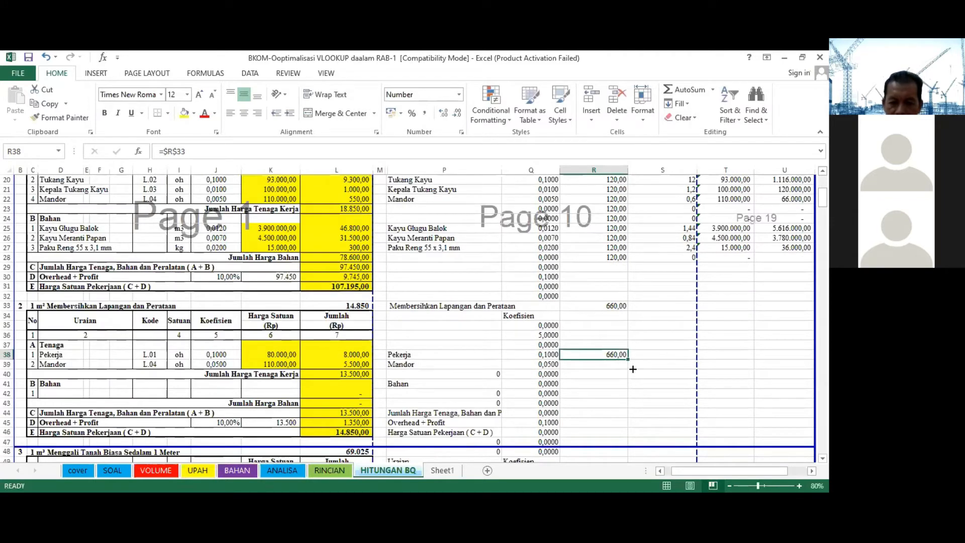
{"action": "scroll", "coordinate": [634, 419], "scroll_direction": "down", "scroll_amount": 1}
{"action": "left_click_drag", "start_coordinate": [628, 330], "coordinate": [634, 421]}
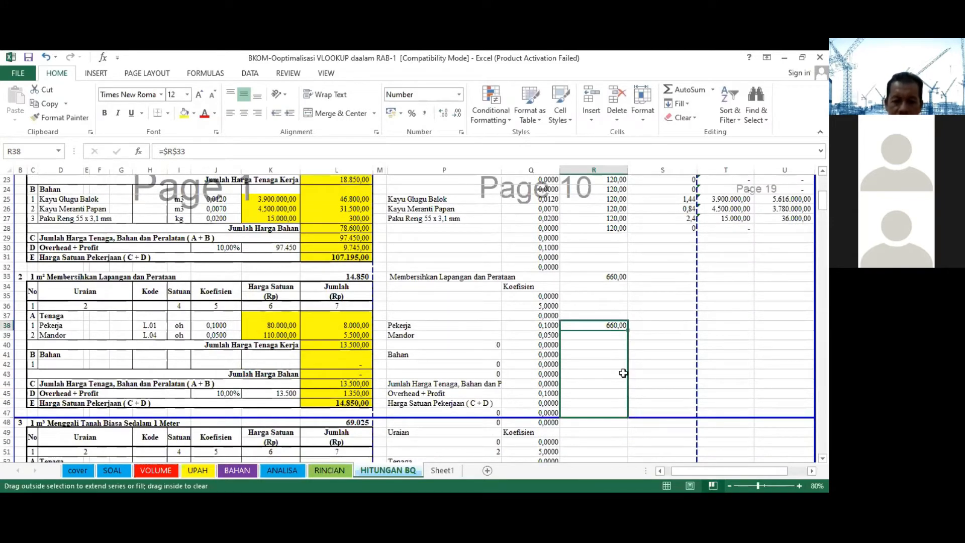
{"action": "left_click_drag", "start_coordinate": [625, 377], "coordinate": [637, 356]}
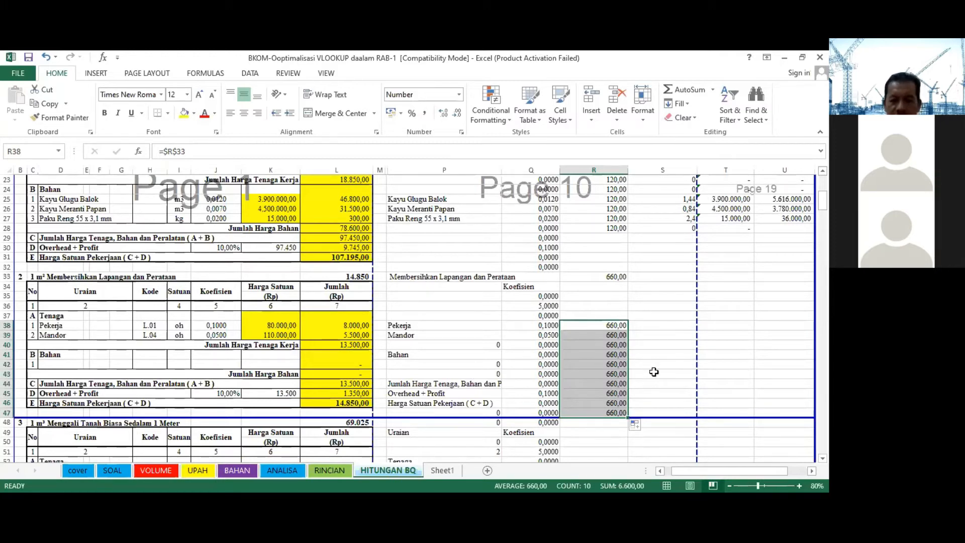
Copy the JML VOL, BIAYA and JML BIAYA formulas from S19:U19 and paste them into S33:U47.
{"action": "scroll", "coordinate": [675, 352], "scroll_direction": "up", "scroll_amount": 5}
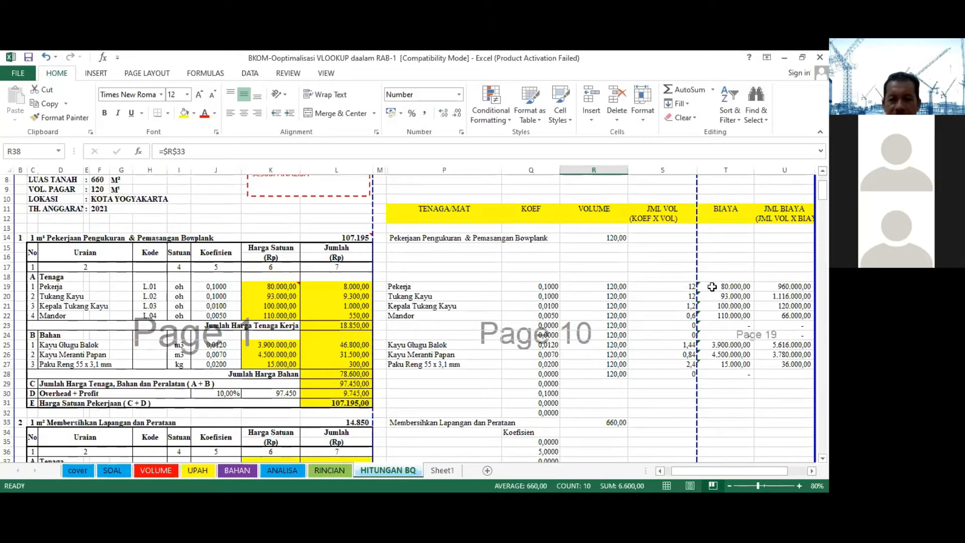
{"action": "left_click", "coordinate": [693, 287]}
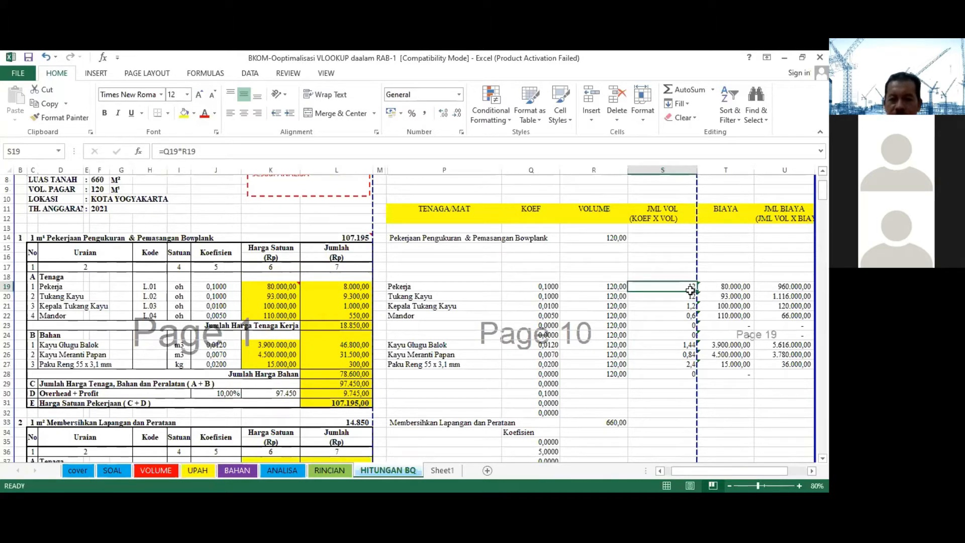
{"action": "left_click_drag", "start_coordinate": [679, 288], "coordinate": [776, 289]}
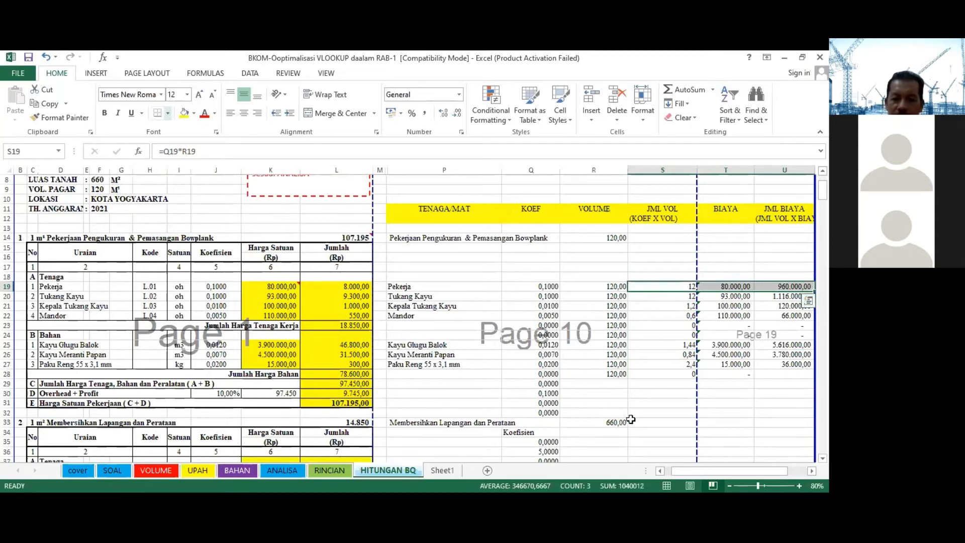
{"action": "key", "text": "ctrl+c"}
{"action": "left_click_drag", "start_coordinate": [651, 424], "coordinate": [650, 469]}
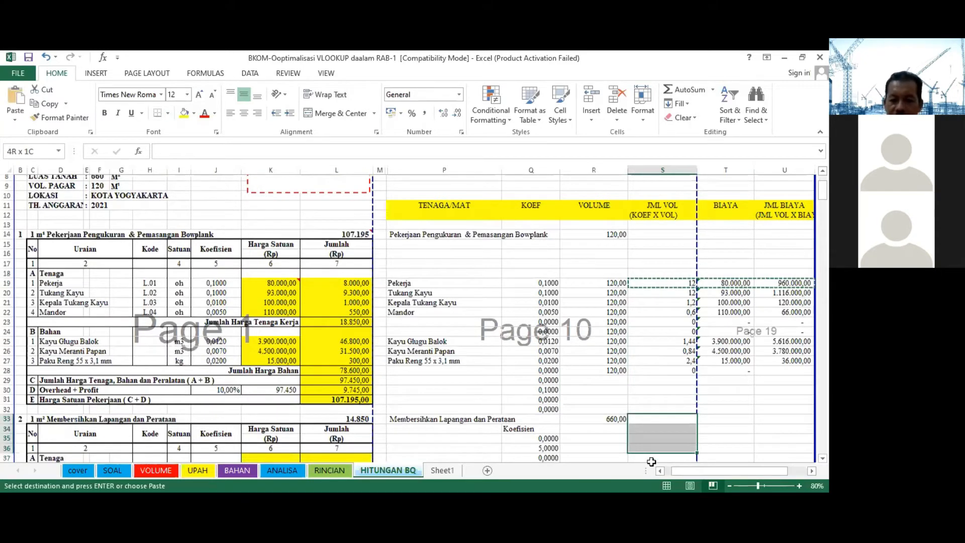
{"action": "mouse_move", "coordinate": [643, 405]}
{"action": "left_mouse_down"}
{"action": "mouse_move", "coordinate": [653, 455]}
{"action": "mouse_move", "coordinate": [659, 402]}
{"action": "left_mouse_up"}
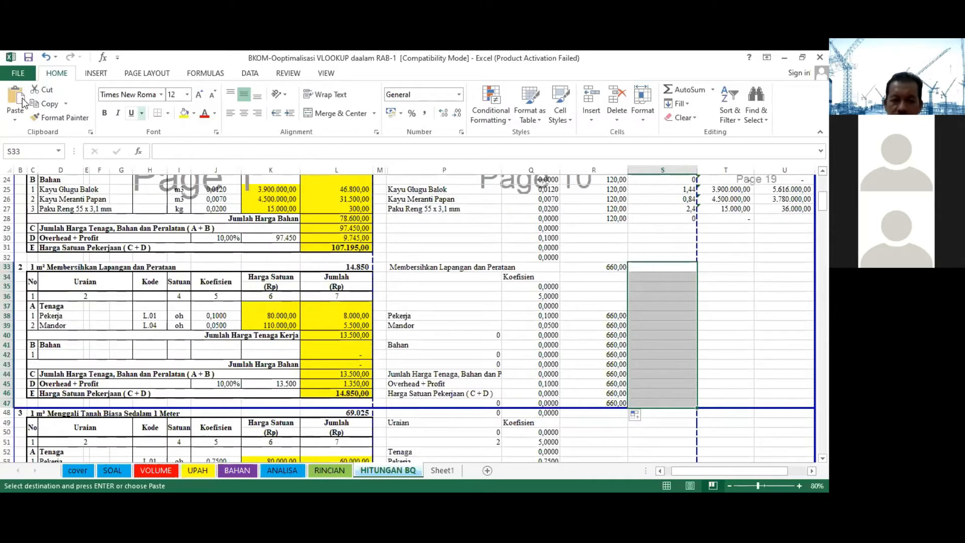
{"action": "left_click", "coordinate": [753, 423]}
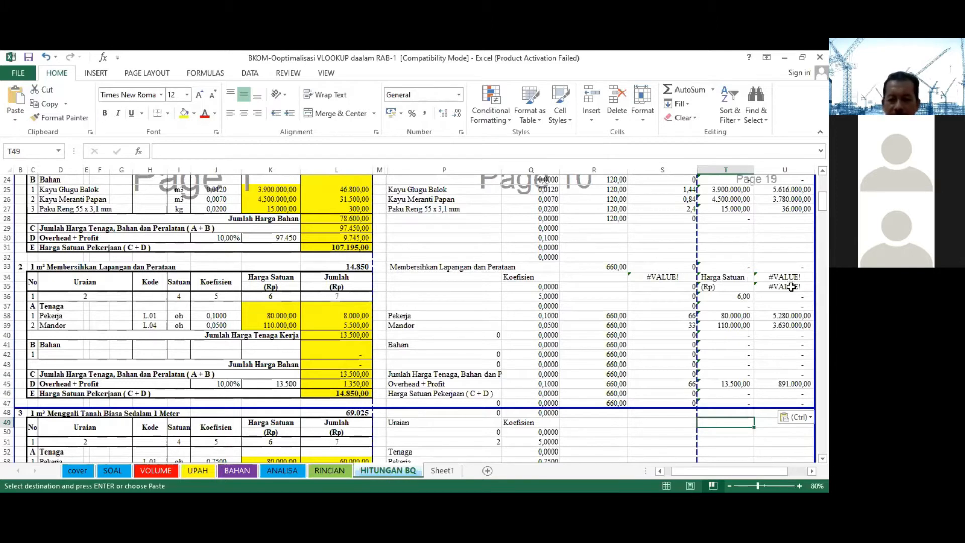
Clear the pasted formulas from the table-heading rows in S34:U36.
{"action": "left_click_drag", "start_coordinate": [663, 277], "coordinate": [798, 302]}
{"action": "key", "text": "Delete"}
{"action": "scroll", "coordinate": [602, 322], "scroll_direction": "up", "scroll_amount": 2}
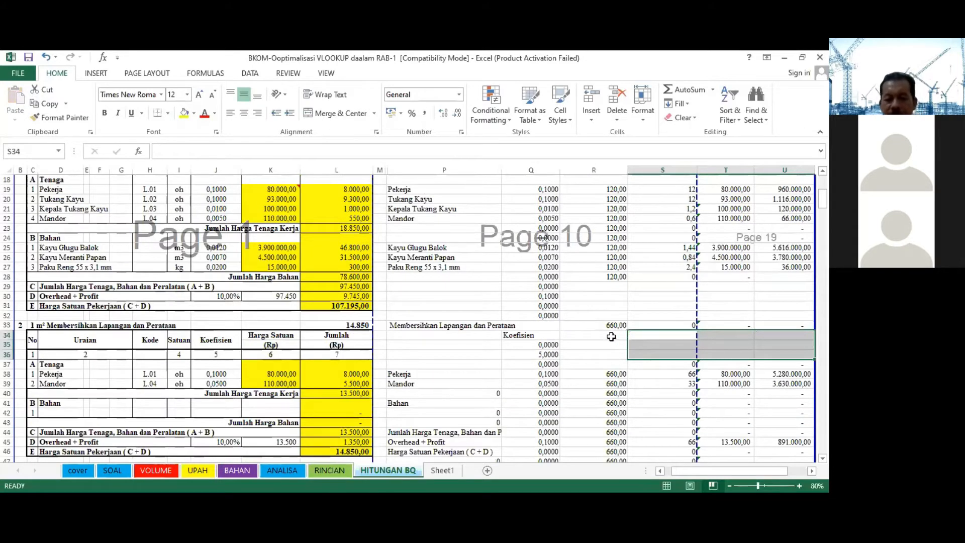
Review the calculations for the first two work items and the following analyses down to item 8.
{"action": "scroll", "coordinate": [584, 386], "scroll_direction": "up", "scroll_amount": 4}
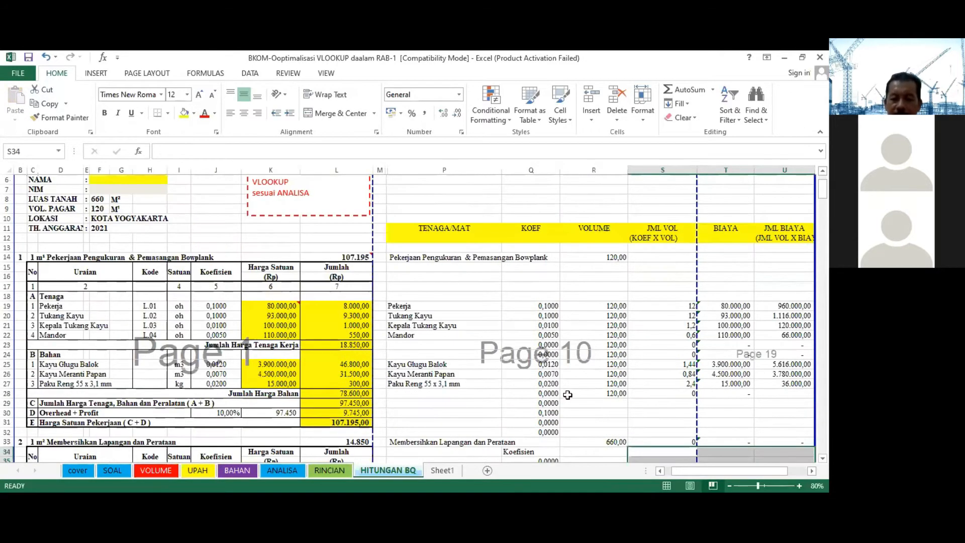
{"action": "scroll", "coordinate": [567, 391], "scroll_direction": "down", "scroll_amount": 2}
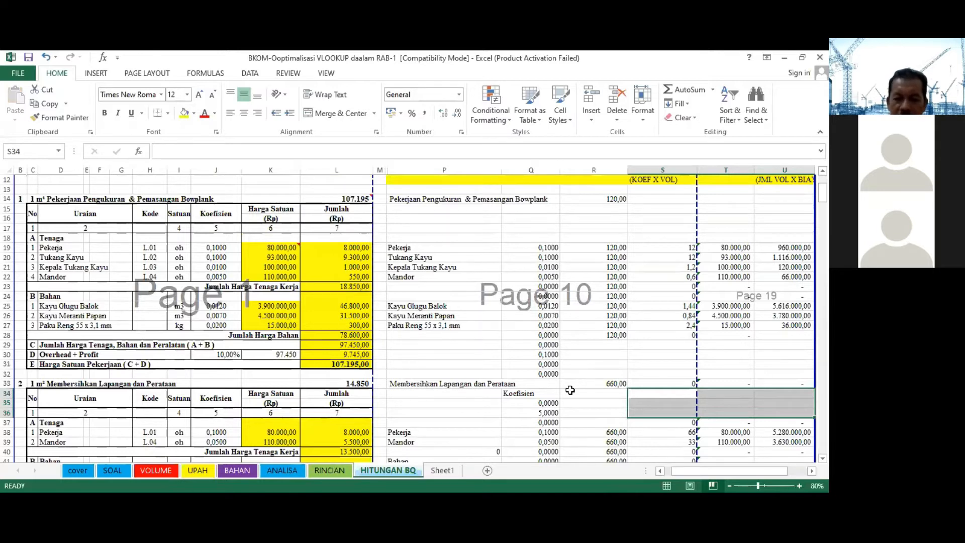
{"action": "scroll", "coordinate": [576, 378], "scroll_direction": "down", "scroll_amount": 5}
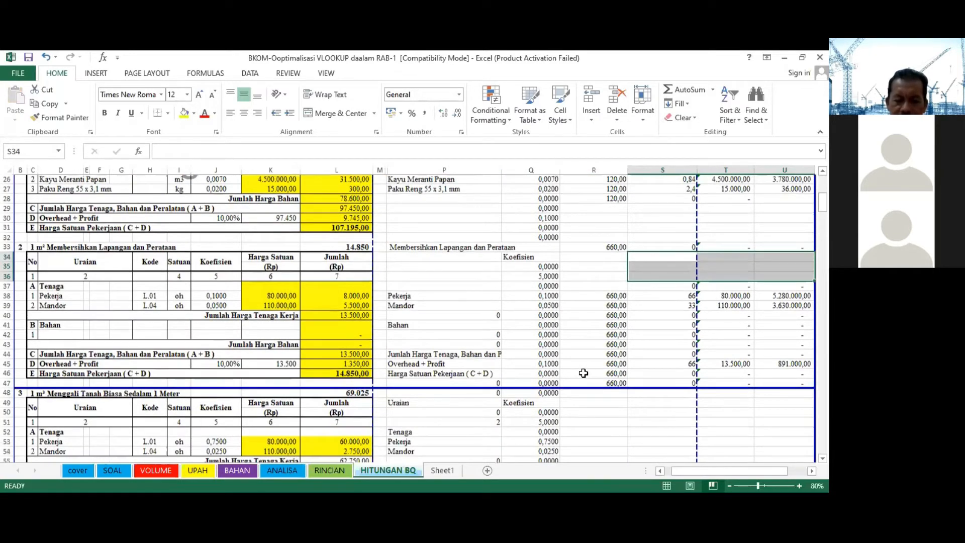
{"action": "scroll", "coordinate": [587, 370], "scroll_direction": "down", "scroll_amount": 4}
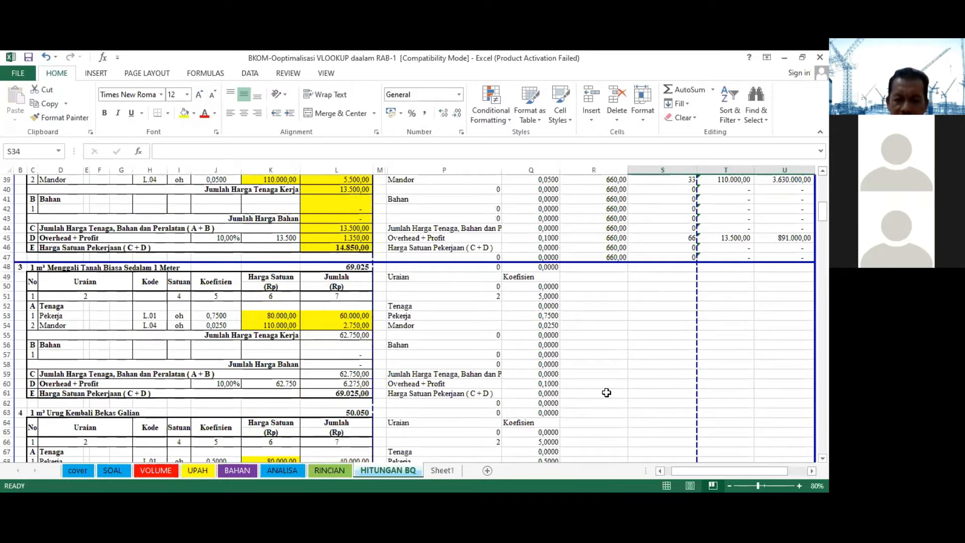
{"action": "scroll", "coordinate": [574, 393], "scroll_direction": "down", "scroll_amount": 1}
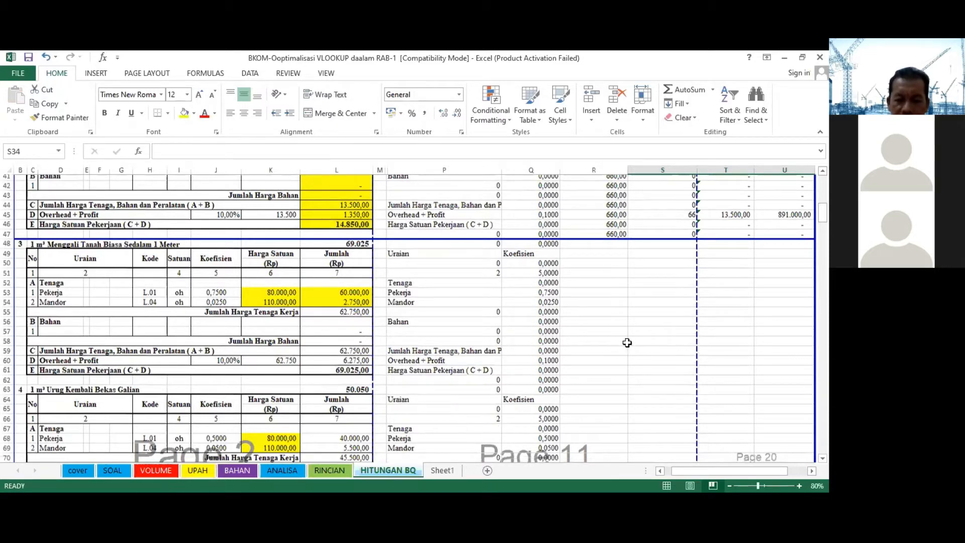
{"action": "scroll", "coordinate": [627, 342], "scroll_direction": "down", "scroll_amount": 8}
{"action": "scroll", "coordinate": [591, 335], "scroll_direction": "up", "scroll_amount": 2}
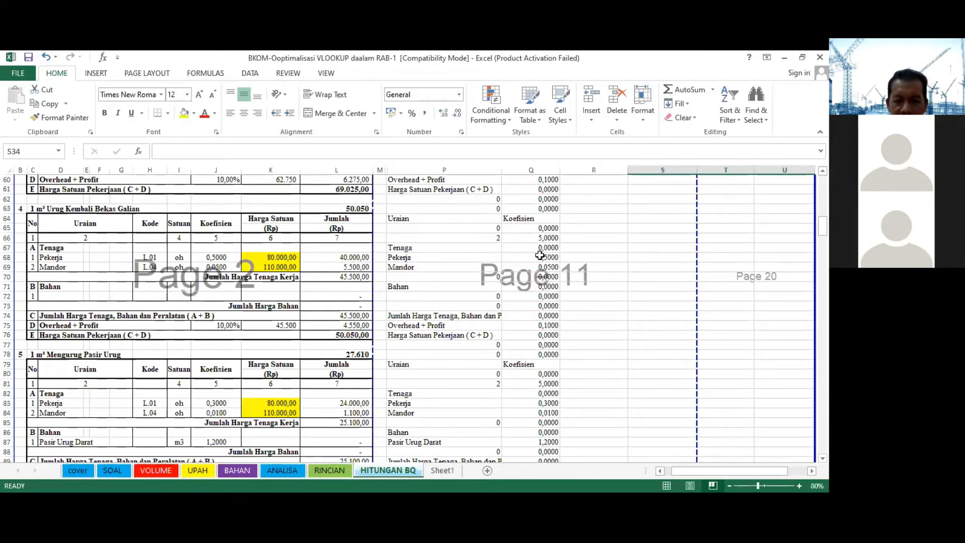
{"action": "scroll", "coordinate": [542, 257], "scroll_direction": "down", "scroll_amount": 17}
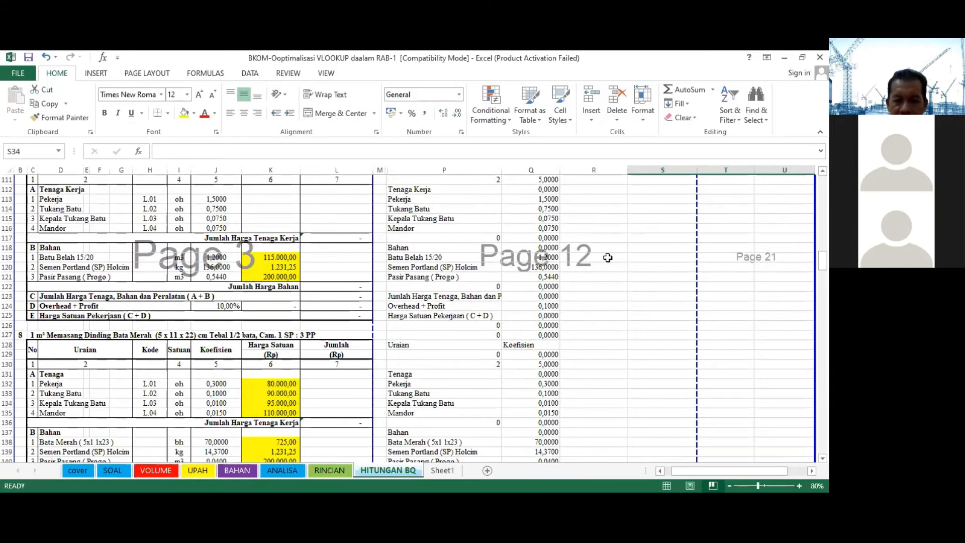
Clear cells P108:R109 beside the heading of item 7, Memasang Pondasi Batu Belah.
{"action": "left_click", "coordinate": [596, 258]}
{"action": "scroll", "coordinate": [595, 258], "scroll_direction": "up", "scroll_amount": 2}
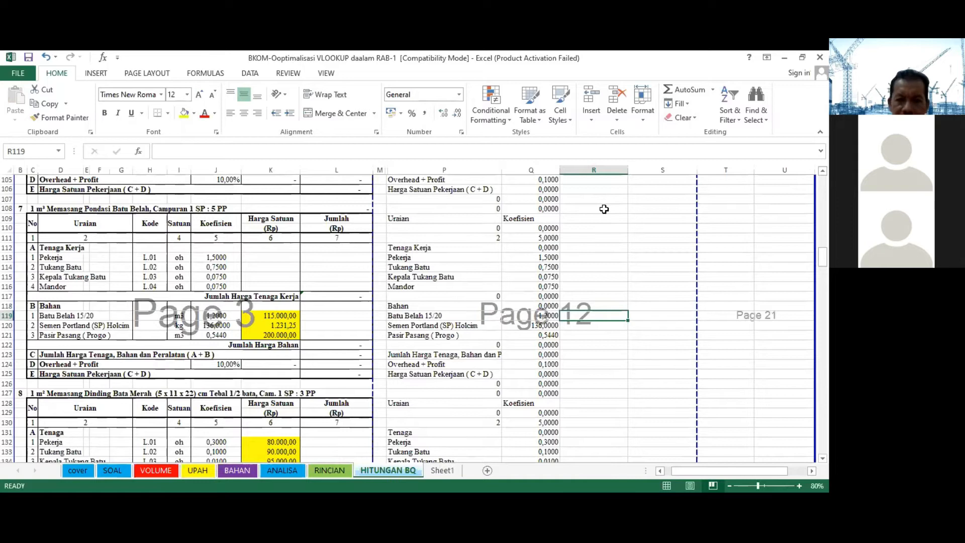
{"action": "left_click", "coordinate": [604, 208]}
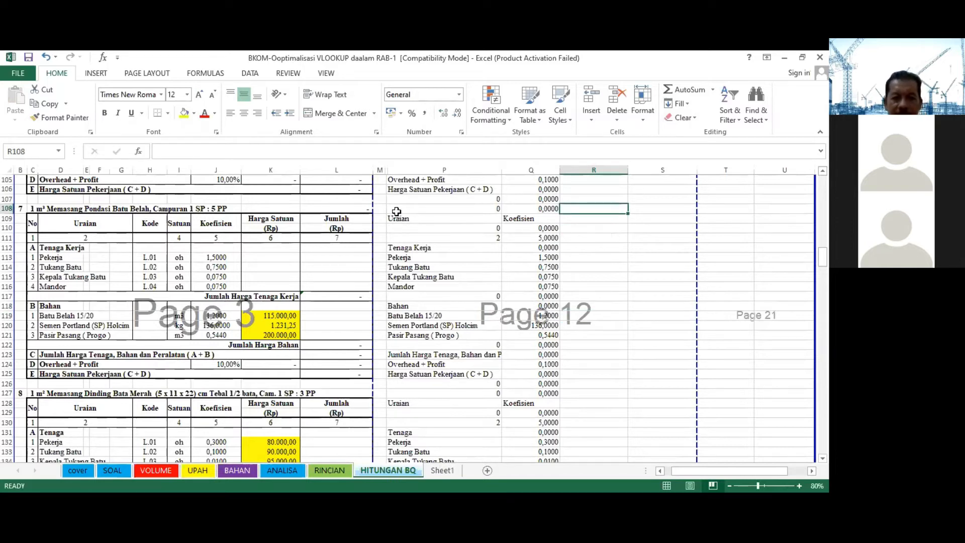
{"action": "left_click_drag", "start_coordinate": [443, 208], "coordinate": [589, 221]}
{"action": "key", "text": "Delete"}
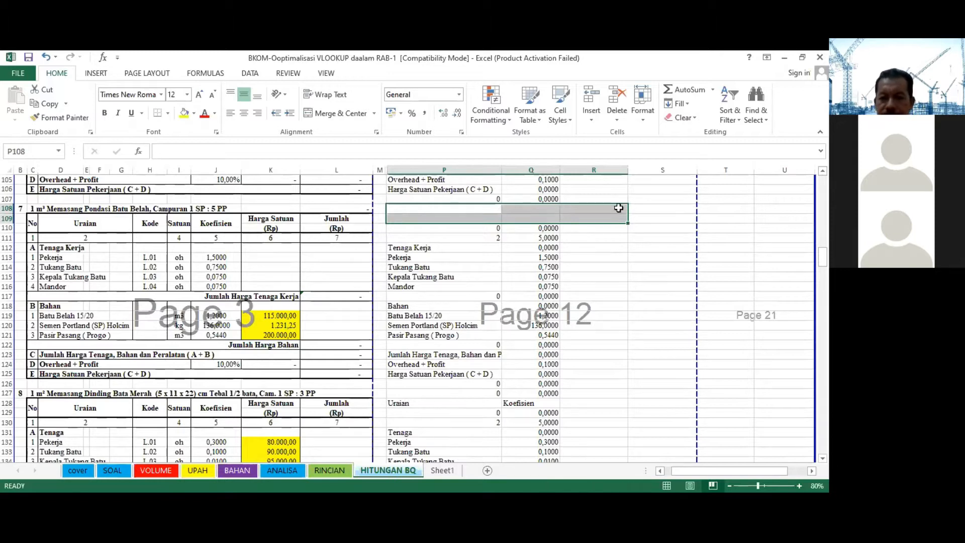
Link the item 7 stone foundation volume in R108 to the VOLUME sheet with =VOLUME!Q30.
{"action": "left_click", "coordinate": [599, 209]}
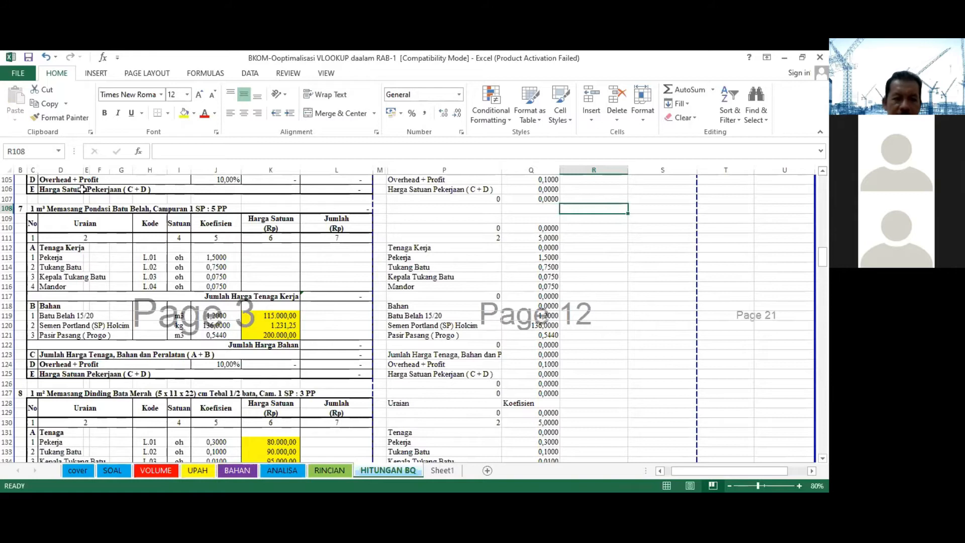
{"action": "type", "text": "="}
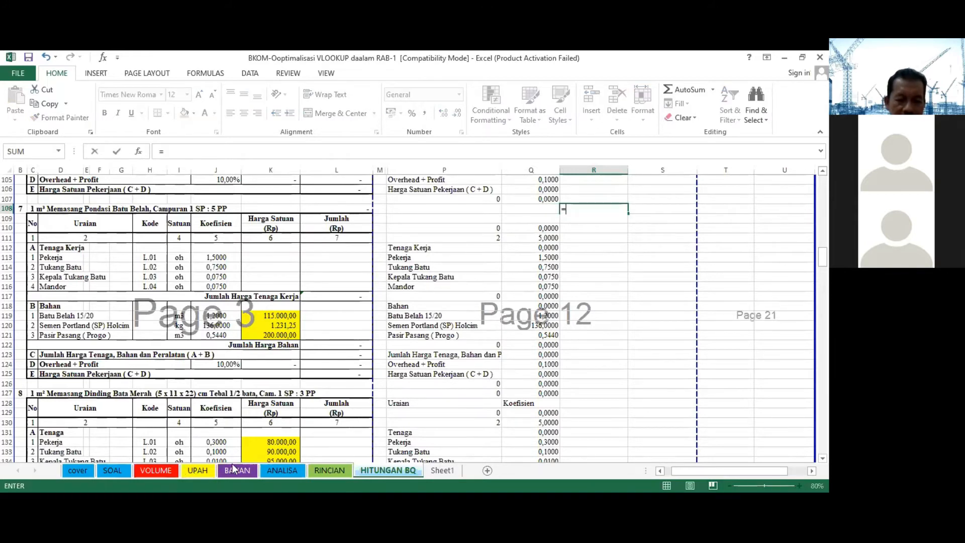
{"action": "left_click", "coordinate": [156, 469]}
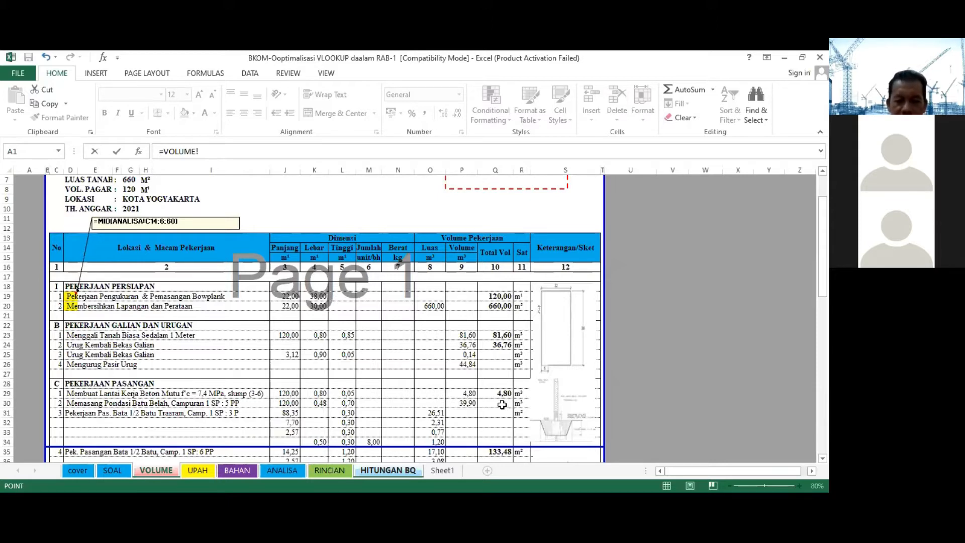
{"action": "left_click", "coordinate": [502, 404]}
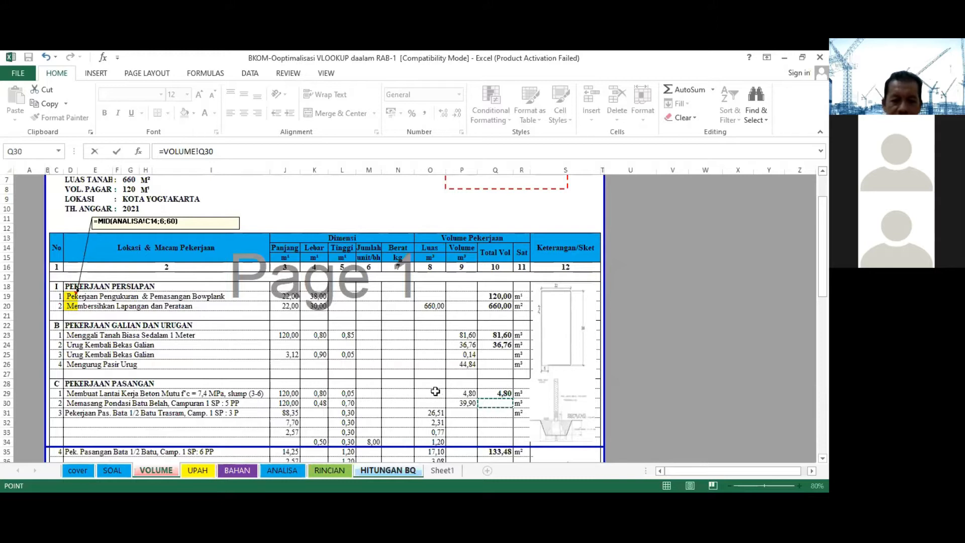
{"action": "key", "text": "Return"}
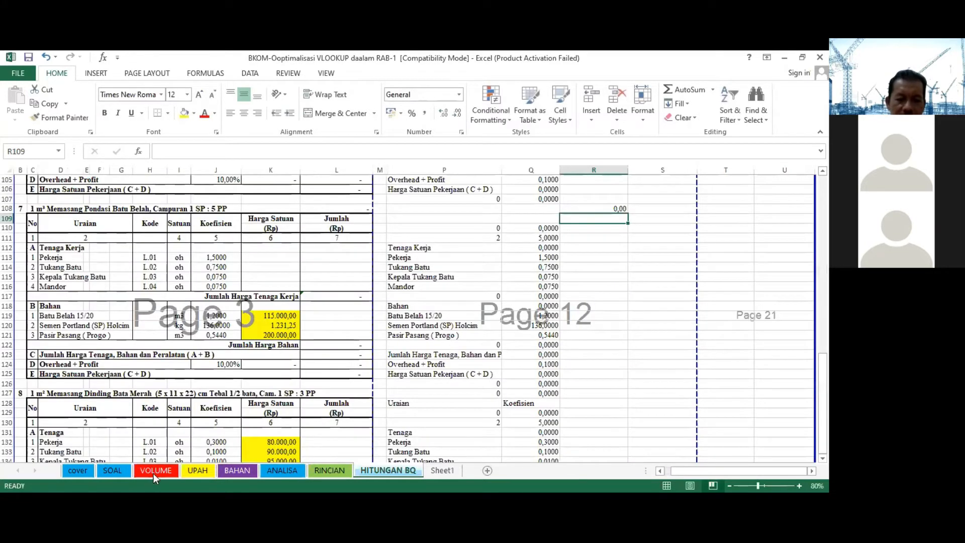
Set the Total Vol of Memasang Pondasi Batu Belah in Q30 of the VOLUME sheet to =P30.
{"action": "left_click", "coordinate": [505, 404]}
{"action": "type", "text": "="}
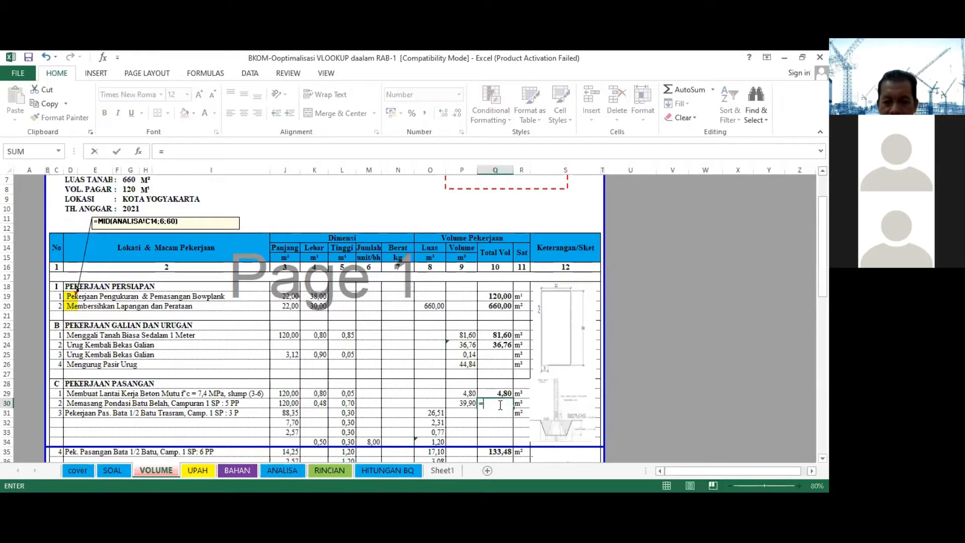
{"action": "left_click", "coordinate": [463, 402]}
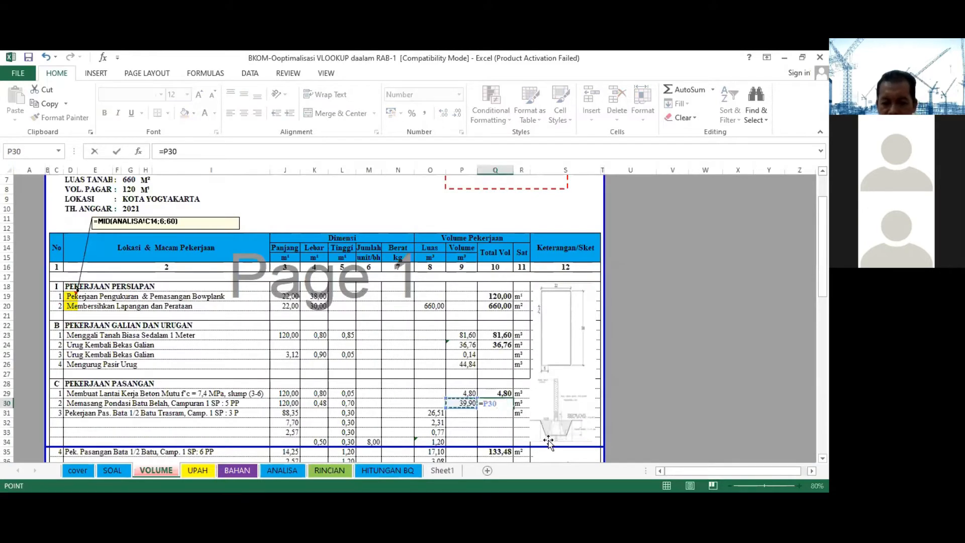
{"action": "key", "text": "Return"}
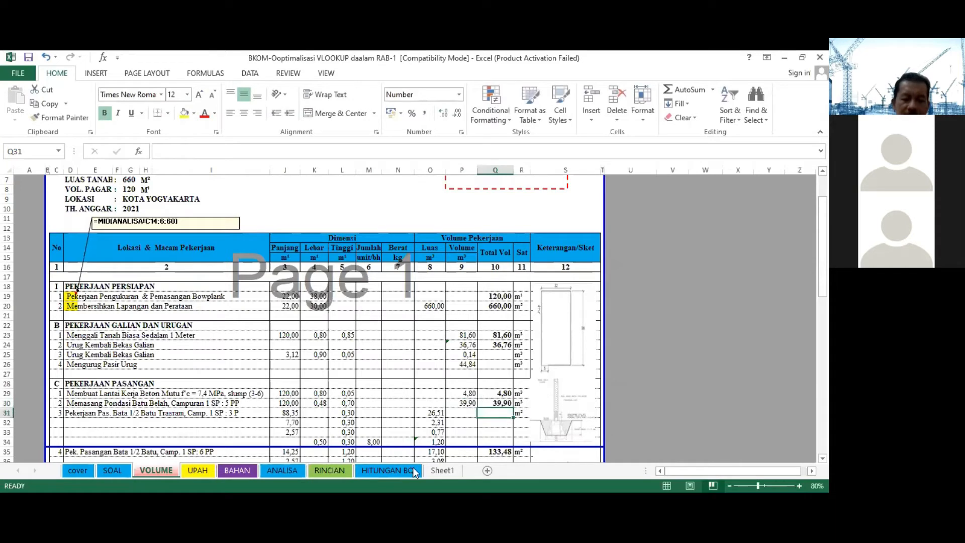
On the HITUNGAN BQ sheet, link the item 7 Pekerja volume in R113 with =$R$108 and fill it down to R127.
{"action": "left_click", "coordinate": [387, 470]}
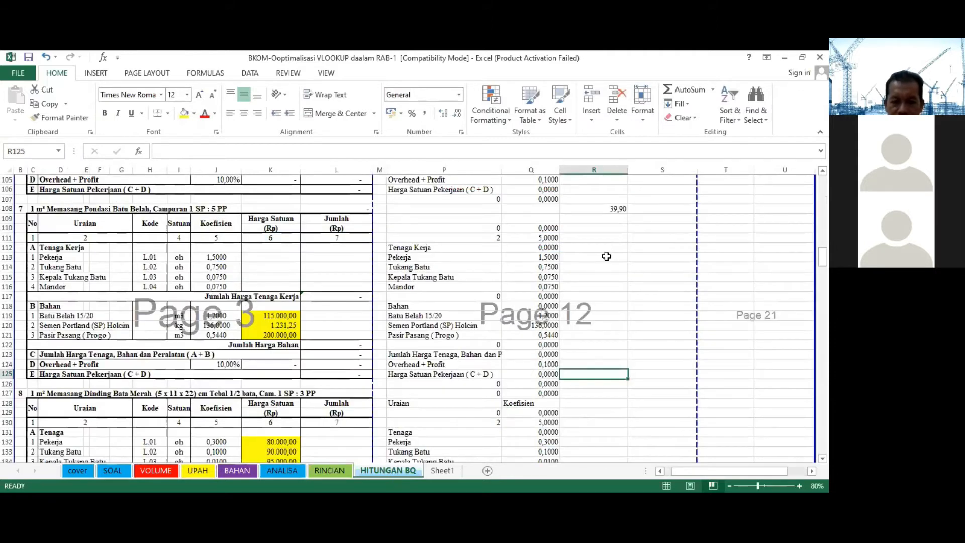
{"action": "left_click", "coordinate": [608, 254]}
{"action": "type", "text": "="}
{"action": "left_click", "coordinate": [594, 203]}
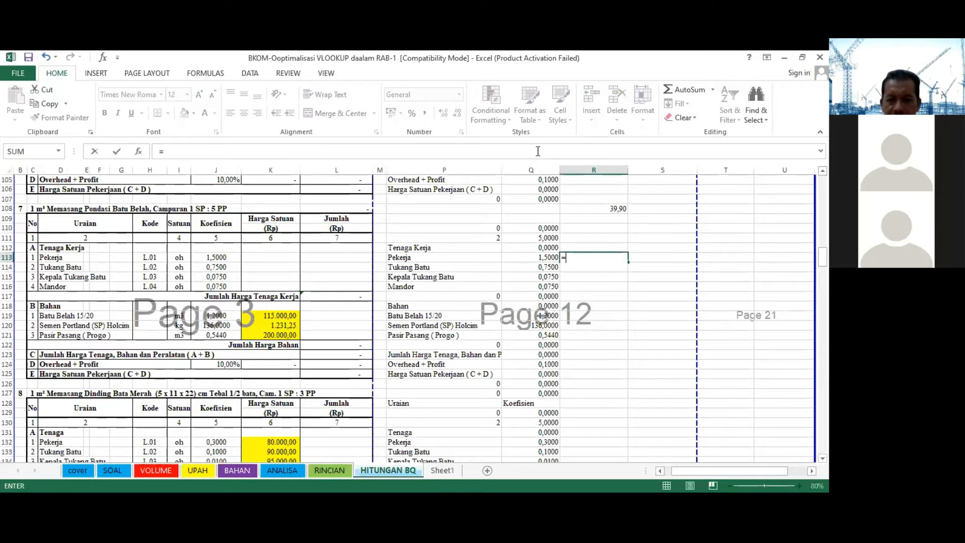
{"action": "left_click", "coordinate": [600, 209]}
{"action": "key", "text": "F4"}
{"action": "key", "text": "ctrl+Return"}
{"action": "left_click_drag", "start_coordinate": [628, 262], "coordinate": [632, 400]}
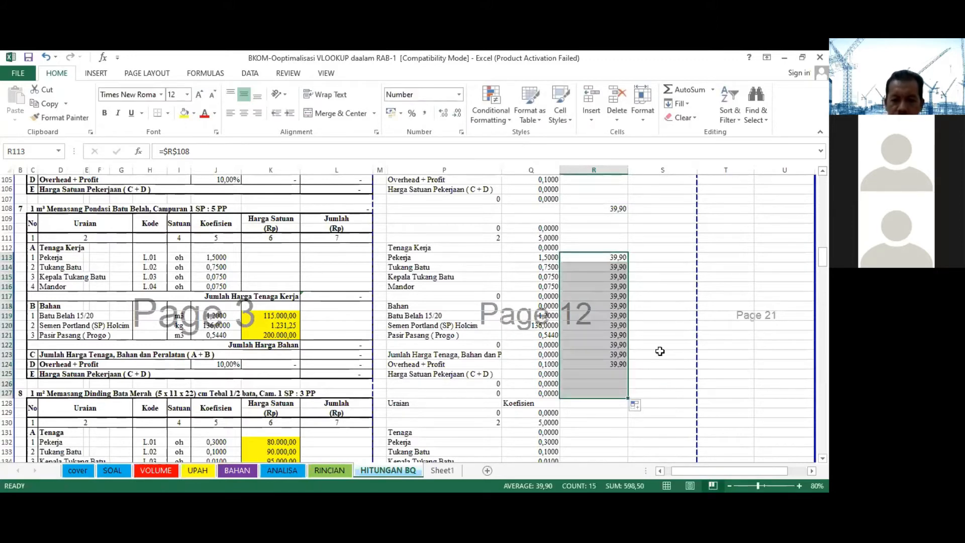
Copy the item 1 Pekerja total volume, unit price and cost formulas from S19:U19 into columns S to U from row 50 through the item 20 analysis.
{"action": "left_click", "coordinate": [653, 344]}
{"action": "scroll", "coordinate": [641, 325], "scroll_direction": "up", "scroll_amount": 1}
{"action": "scroll", "coordinate": [635, 319], "scroll_direction": "up", "scroll_amount": 1}
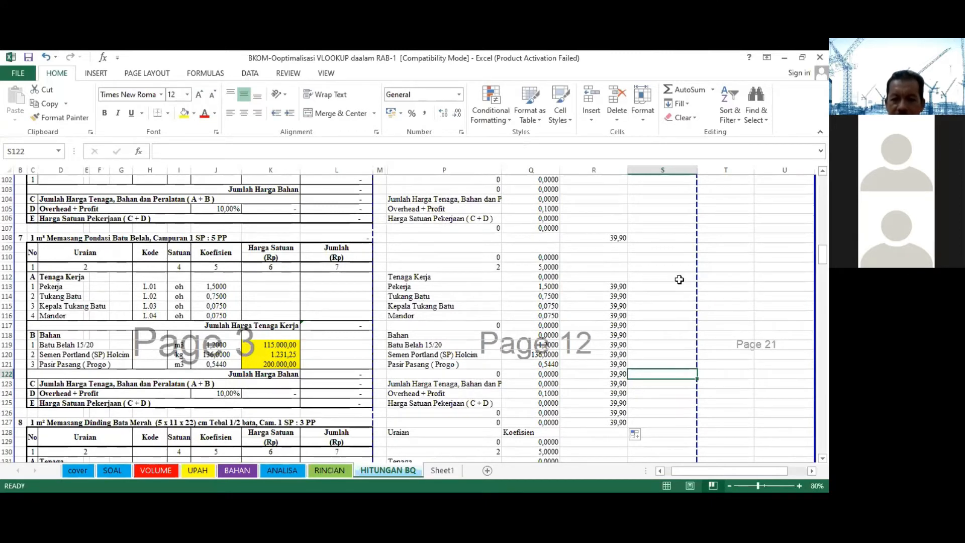
{"action": "scroll", "coordinate": [680, 275], "scroll_direction": "up", "scroll_amount": 20}
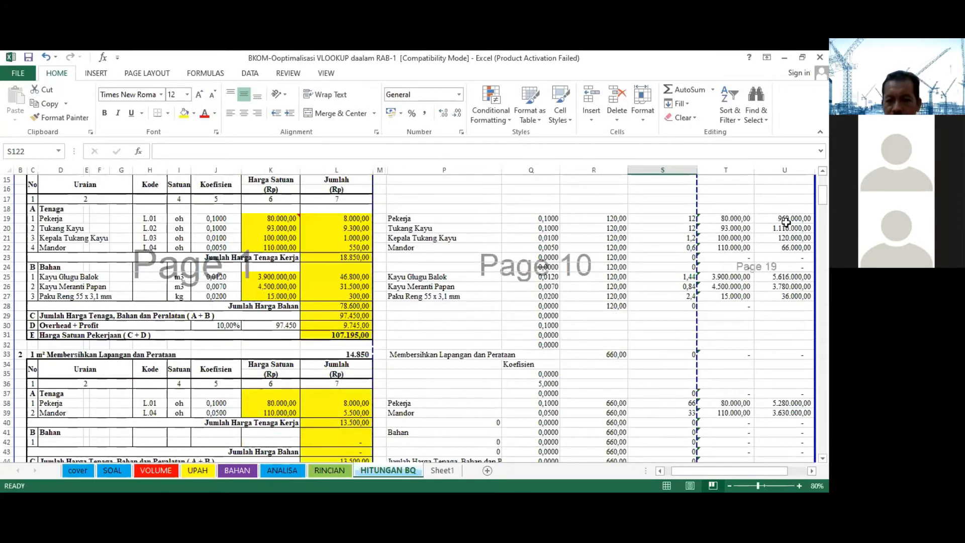
{"action": "left_click_drag", "start_coordinate": [674, 219], "coordinate": [793, 220]}
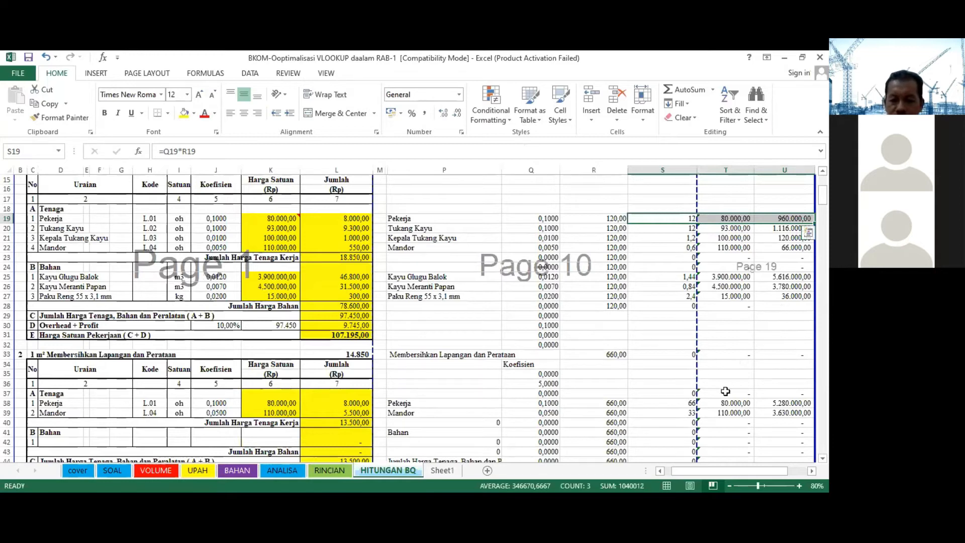
{"action": "key", "text": "ctrl+c"}
{"action": "scroll", "coordinate": [725, 392], "scroll_direction": "down", "scroll_amount": 5}
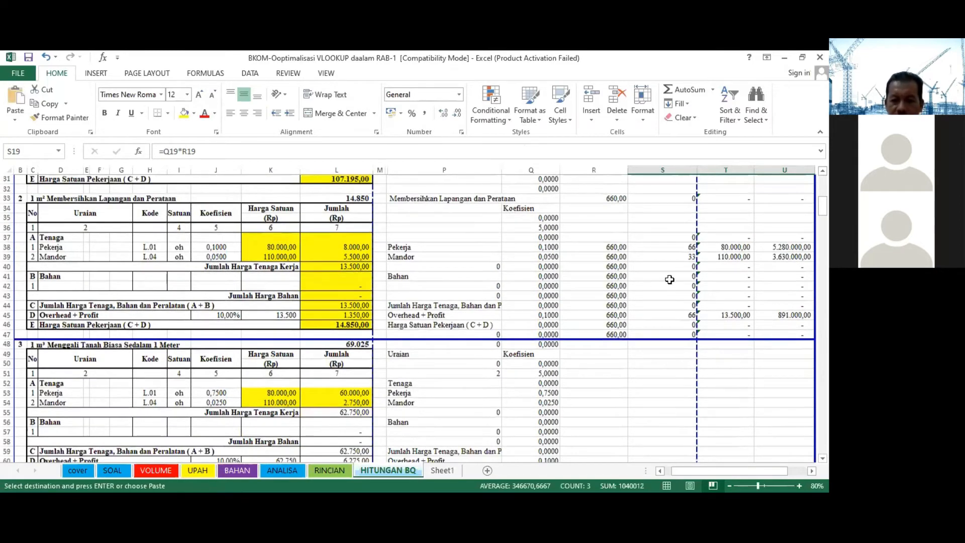
{"action": "scroll", "coordinate": [675, 285], "scroll_direction": "down", "scroll_amount": 3}
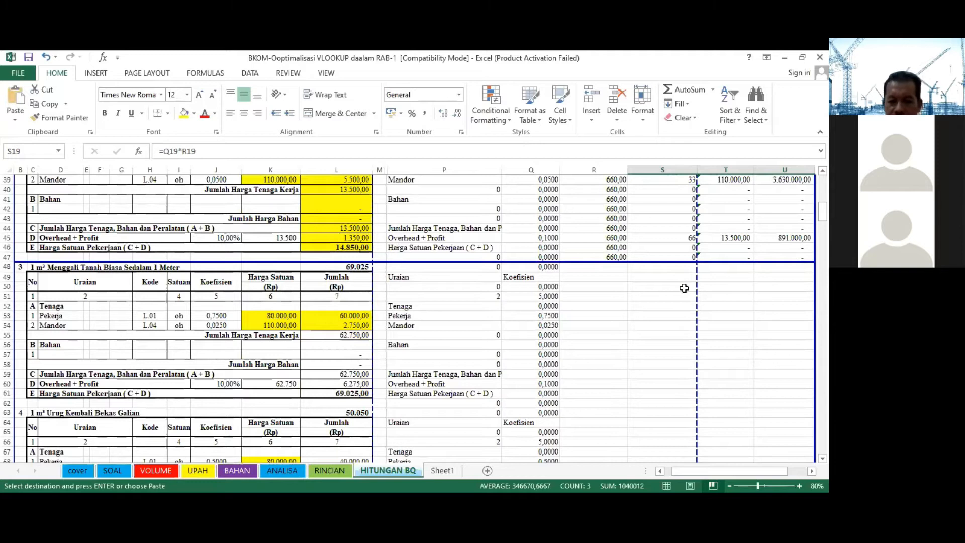
{"action": "left_click", "coordinate": [684, 287]}
{"action": "left_click_drag", "start_coordinate": [684, 287], "coordinate": [756, 443]}
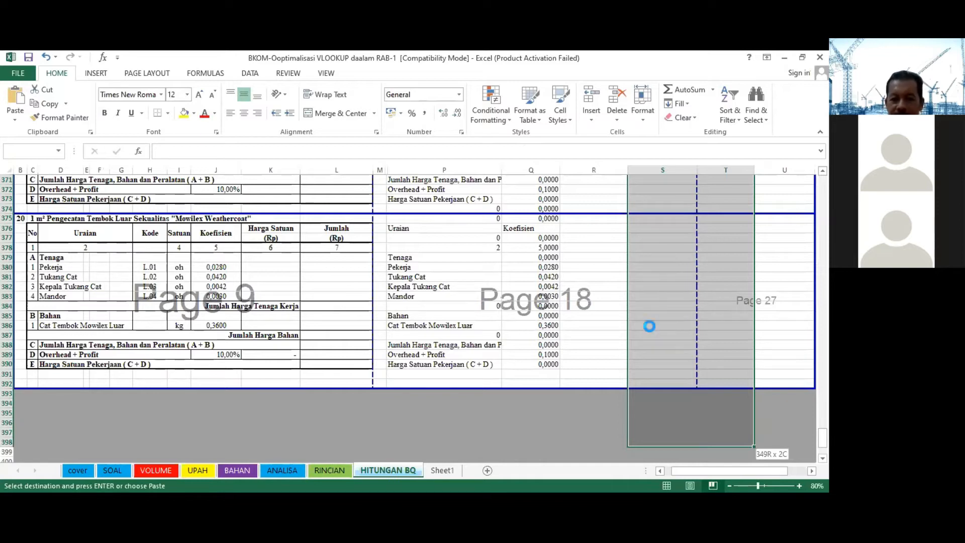
{"action": "key", "text": "ctrl+v"}
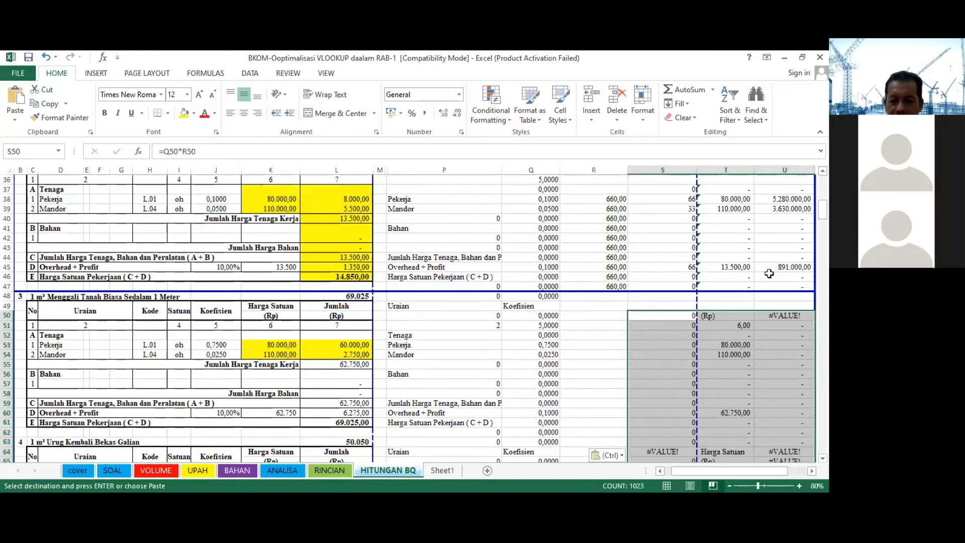
Clear cells P23:U24 between the labour and material rows of item 1, Pekerjaan Pengukuran & Pemasangan Bowplank.
{"action": "scroll", "coordinate": [745, 253], "scroll_direction": "up", "scroll_amount": 3}
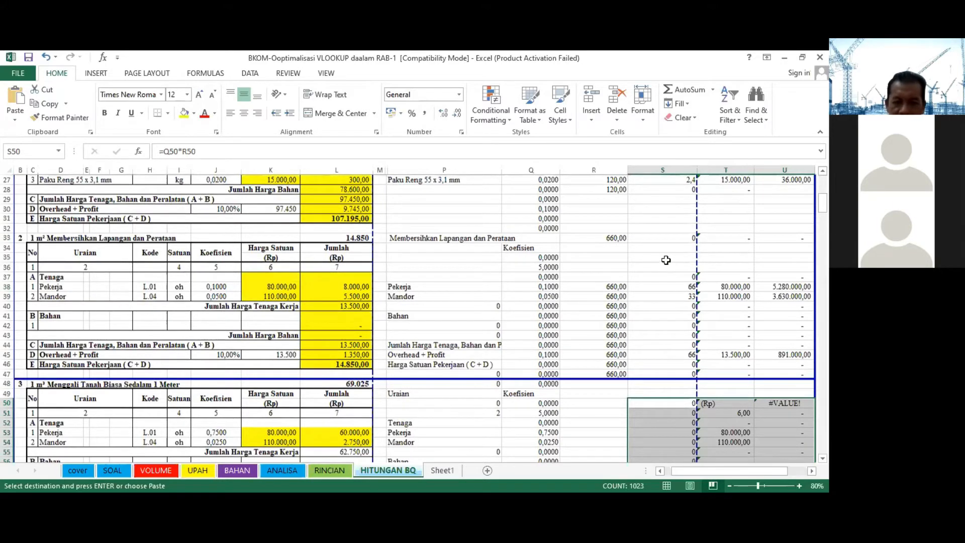
{"action": "scroll", "coordinate": [688, 307], "scroll_direction": "up", "scroll_amount": 4}
{"action": "left_click", "coordinate": [688, 307]}
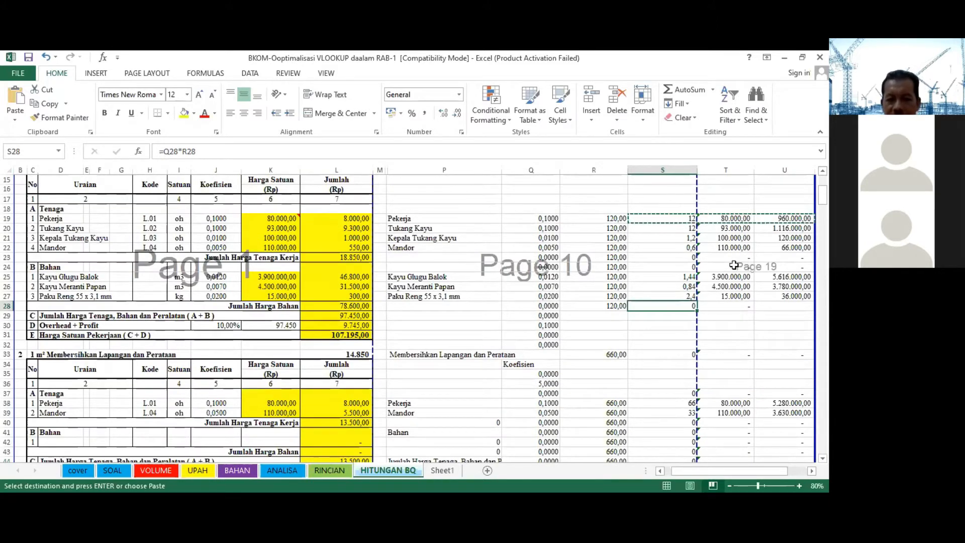
{"action": "left_click_drag", "start_coordinate": [402, 257], "coordinate": [738, 271]}
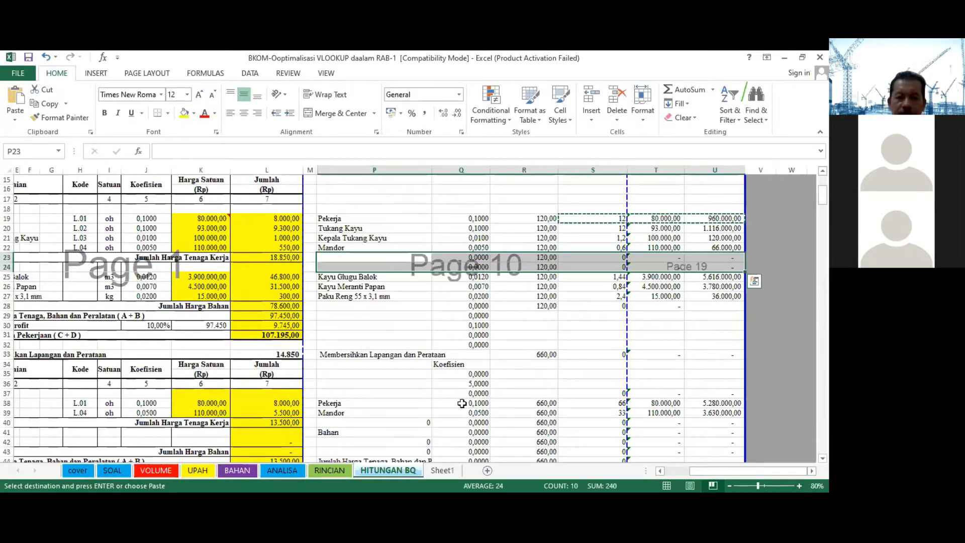
{"action": "key", "text": "Delete"}
{"action": "left_click", "coordinate": [791, 286]}
{"action": "left_click_drag", "start_coordinate": [696, 472], "coordinate": [668, 478]}
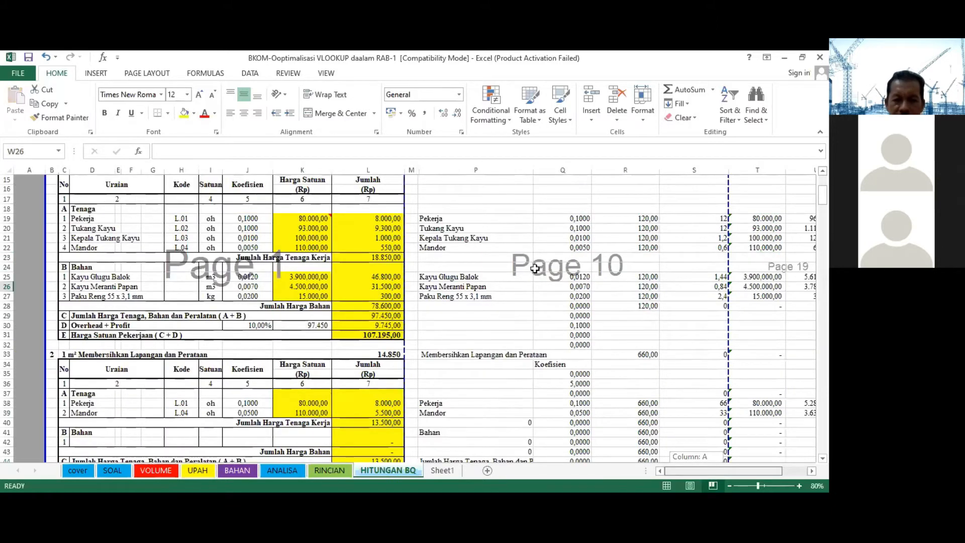
Clear rows 117 and 118 from column P onward in item 7, and check the total volume formulas for Batu Belah and Semen Portland.
{"action": "scroll", "coordinate": [135, 207], "scroll_direction": "up", "scroll_amount": 1}
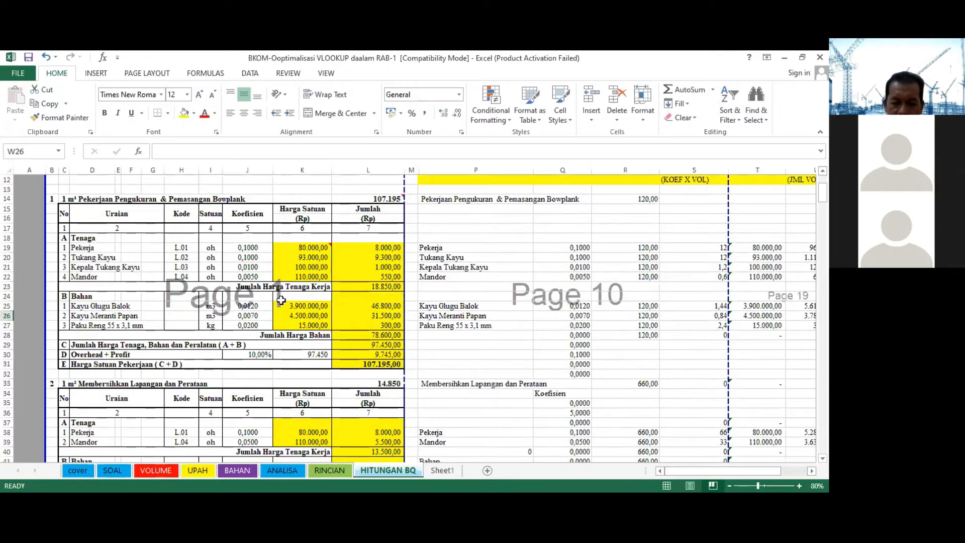
{"action": "scroll", "coordinate": [652, 354], "scroll_direction": "down", "scroll_amount": 5}
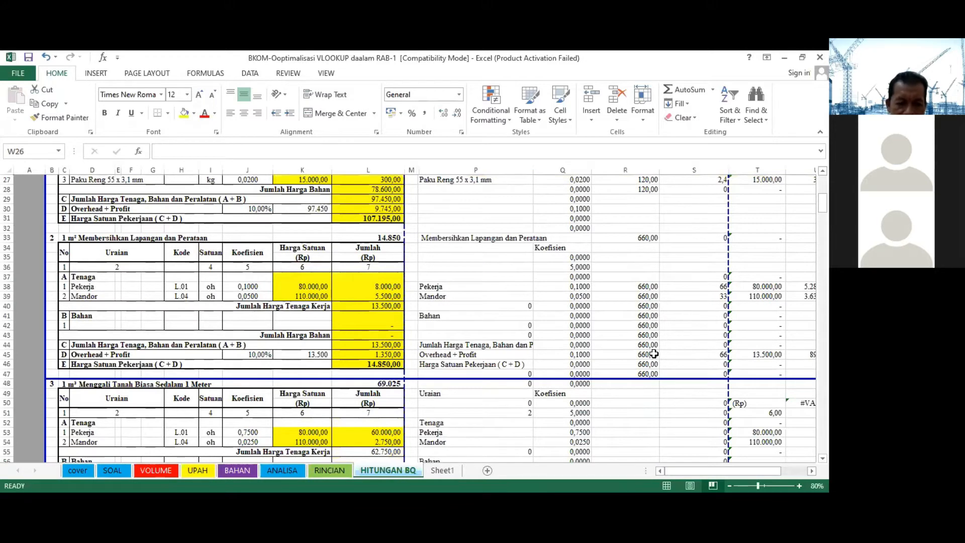
{"action": "scroll", "coordinate": [654, 354], "scroll_direction": "down", "scroll_amount": 9}
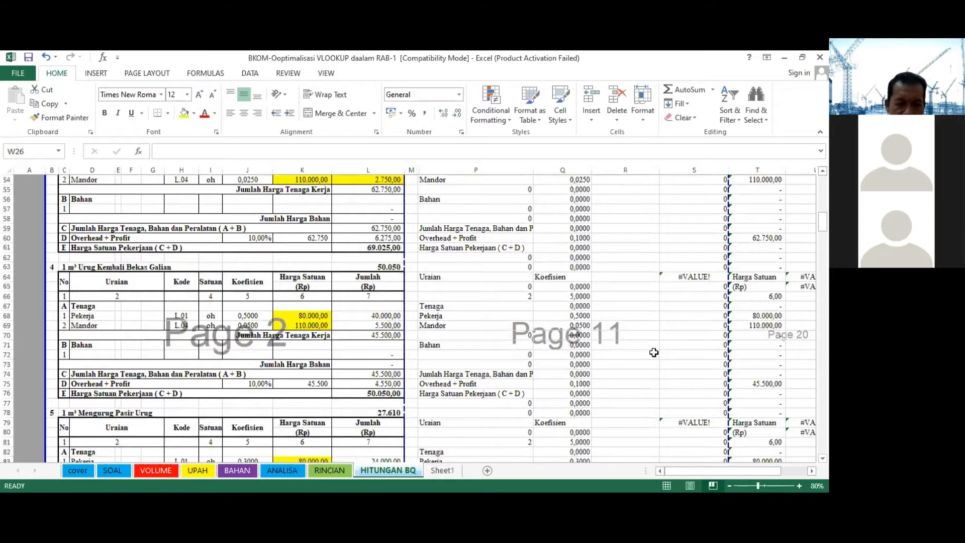
{"action": "scroll", "coordinate": [654, 352], "scroll_direction": "down", "scroll_amount": 14}
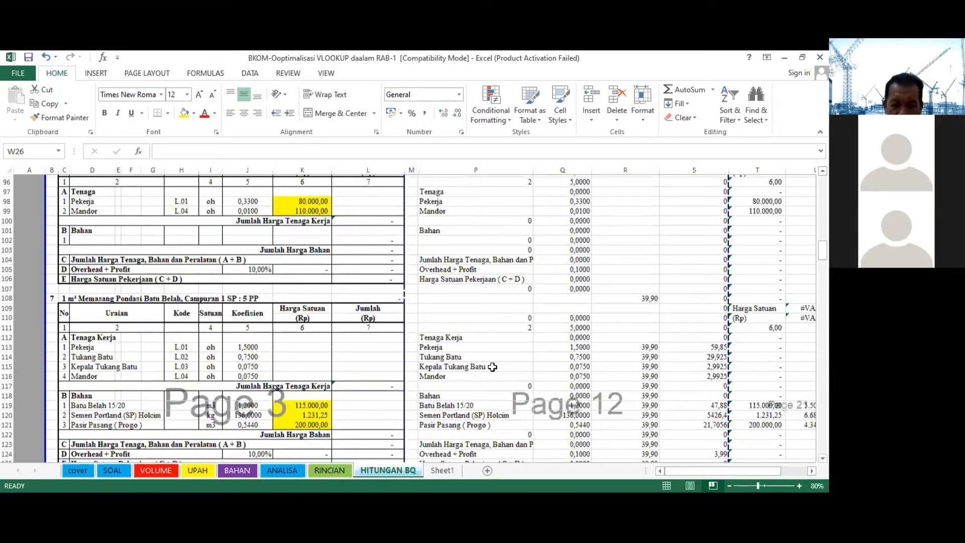
{"action": "scroll", "coordinate": [452, 357], "scroll_direction": "down", "scroll_amount": 1}
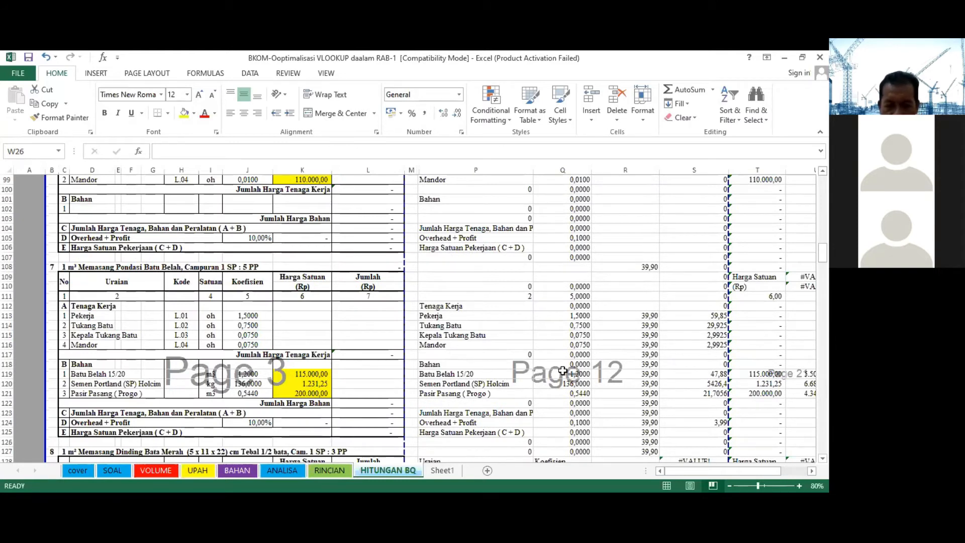
{"action": "left_click_drag", "start_coordinate": [527, 355], "coordinate": [550, 368]}
{"action": "left_click_drag", "start_coordinate": [717, 472], "coordinate": [699, 472]}
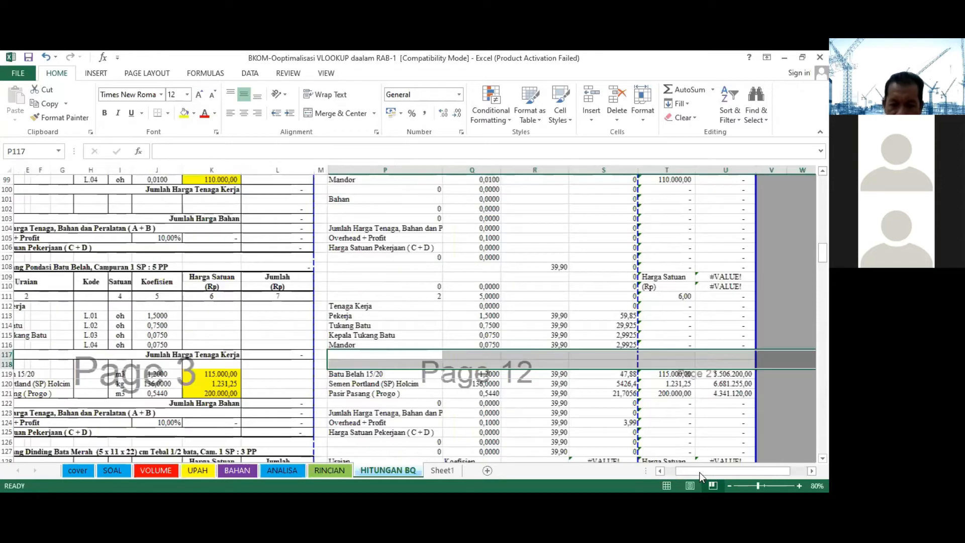
{"action": "left_click", "coordinate": [696, 377]}
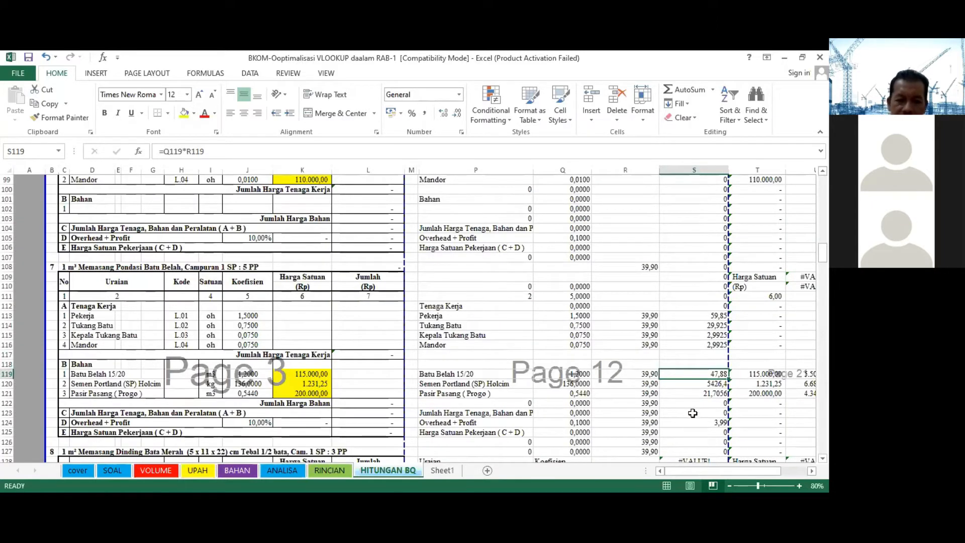
{"action": "left_click", "coordinate": [687, 386]}
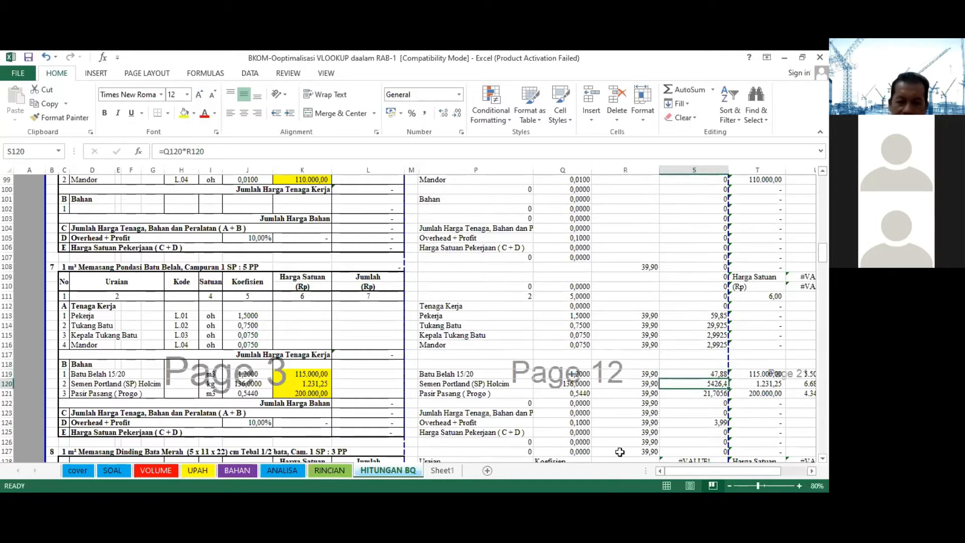
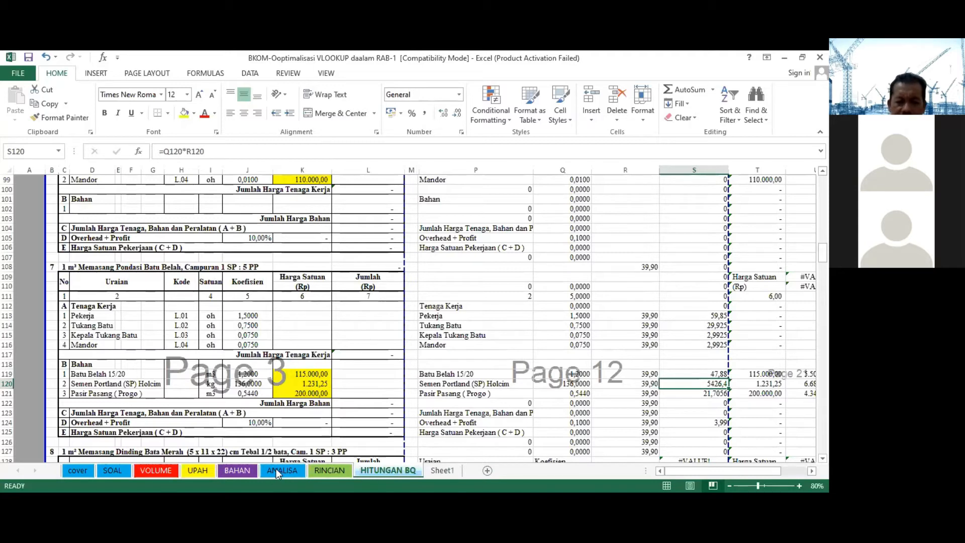
Rename Sheet1 as BQ.
{"action": "left_click", "coordinate": [435, 471]}
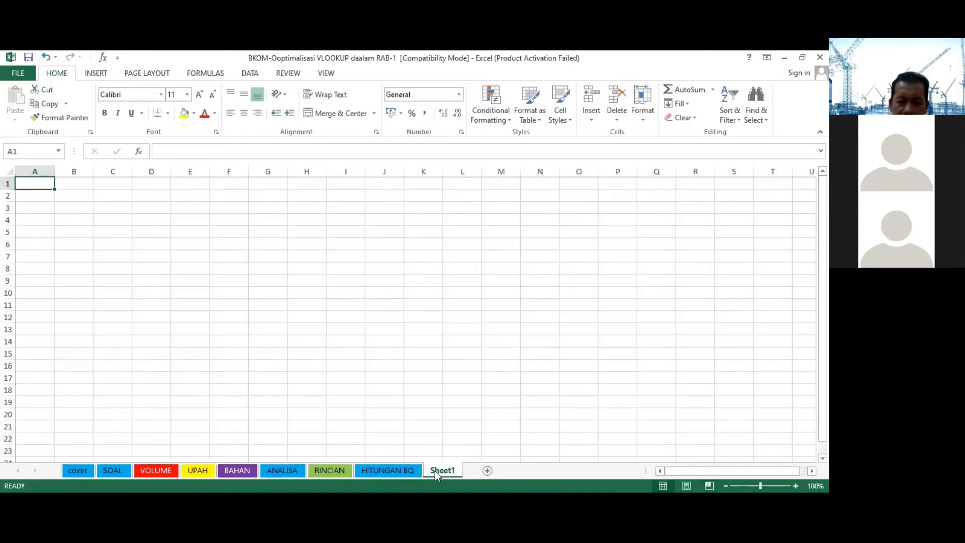
{"action": "right_click", "coordinate": [435, 471]}
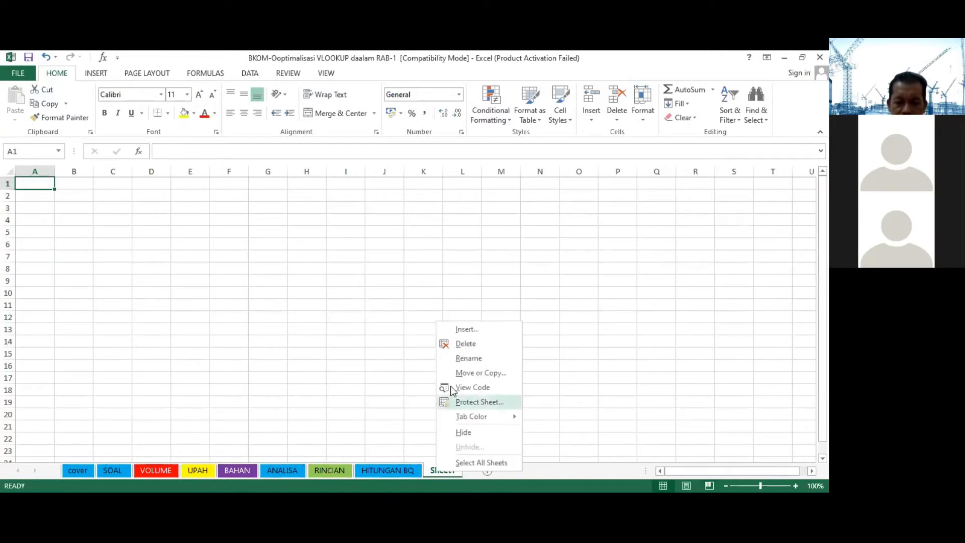
{"action": "left_click", "coordinate": [467, 358]}
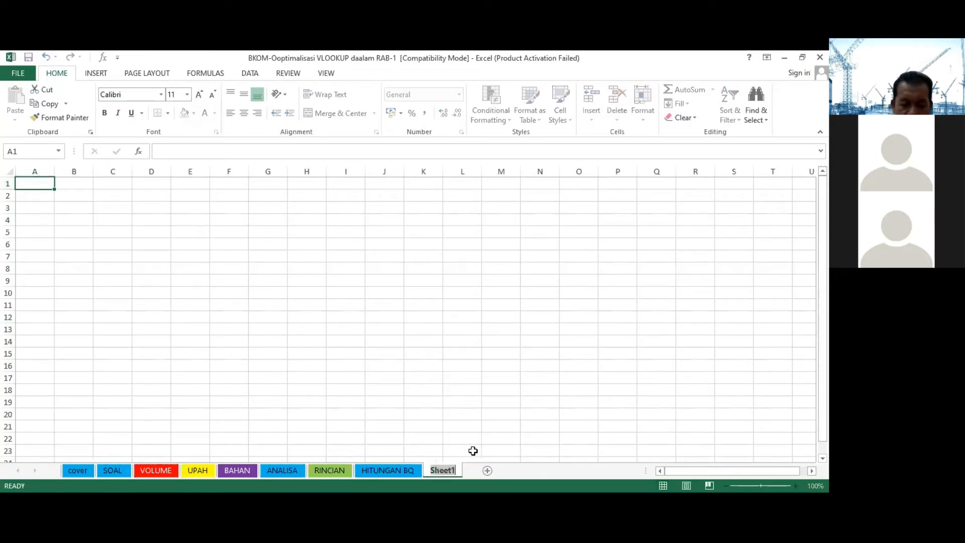
{"action": "type", "text": "BQ"}
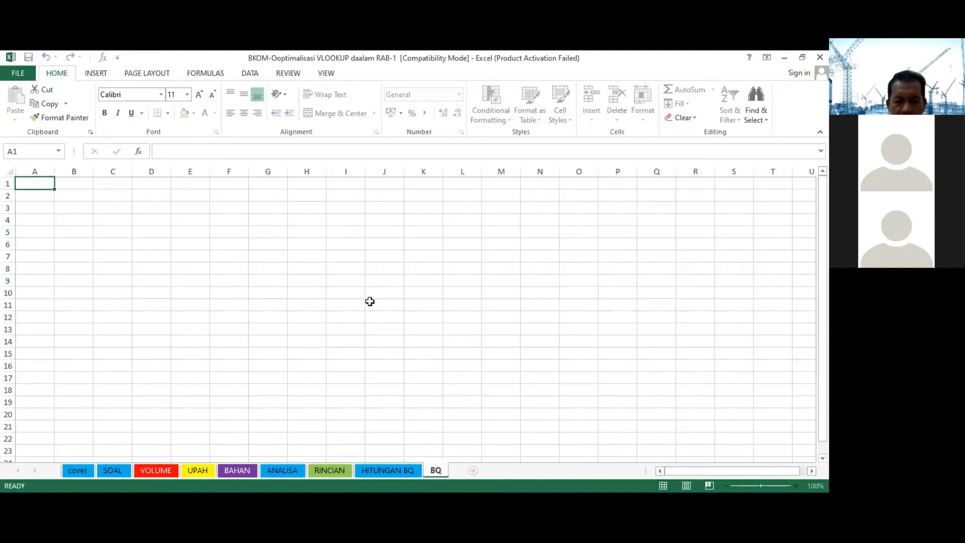
{"action": "left_click", "coordinate": [350, 292]}
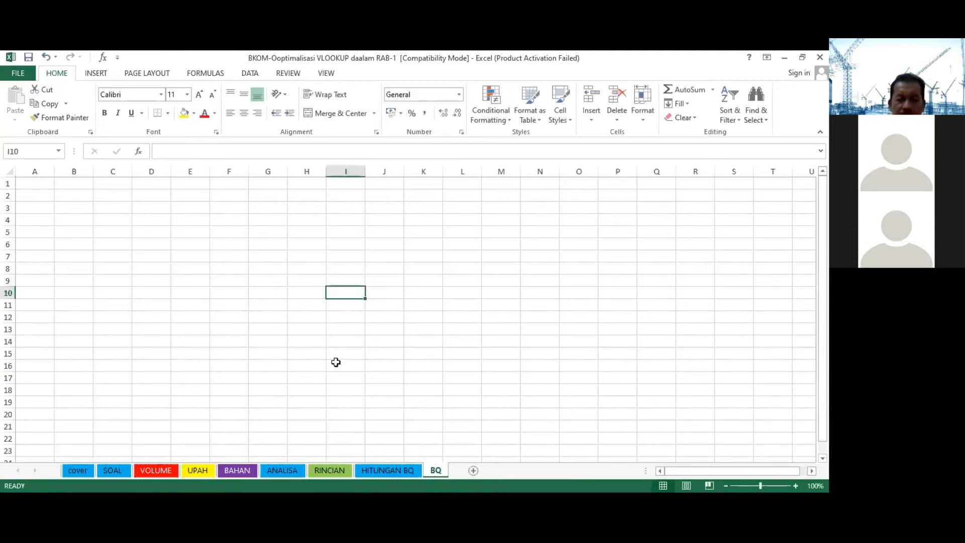
Copy the entire BAHAN sheet and paste it into the BQ sheet starting at A1.
{"action": "left_click", "coordinate": [237, 471]}
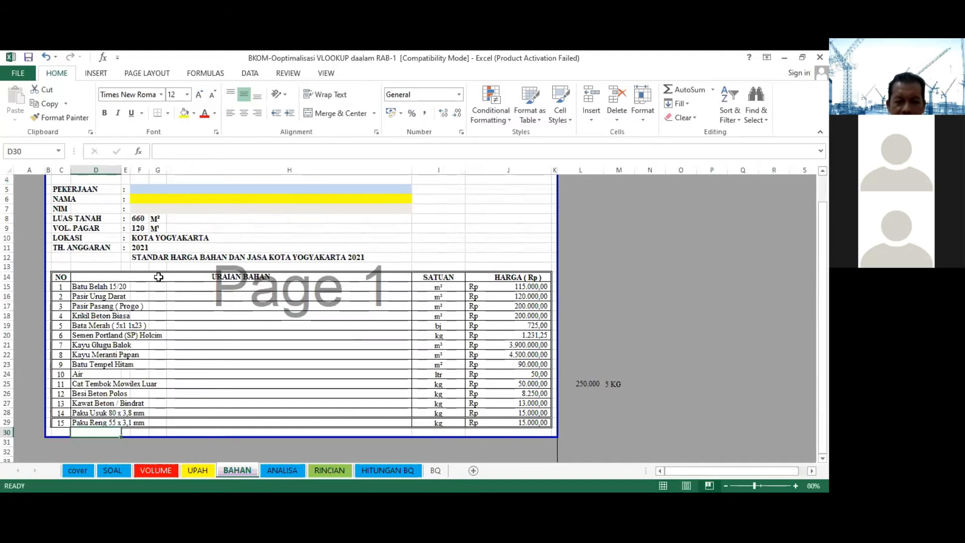
{"action": "scroll", "coordinate": [159, 276], "scroll_direction": "up", "scroll_amount": 1}
{"action": "scroll", "coordinate": [159, 276], "scroll_direction": "down", "scroll_amount": 2}
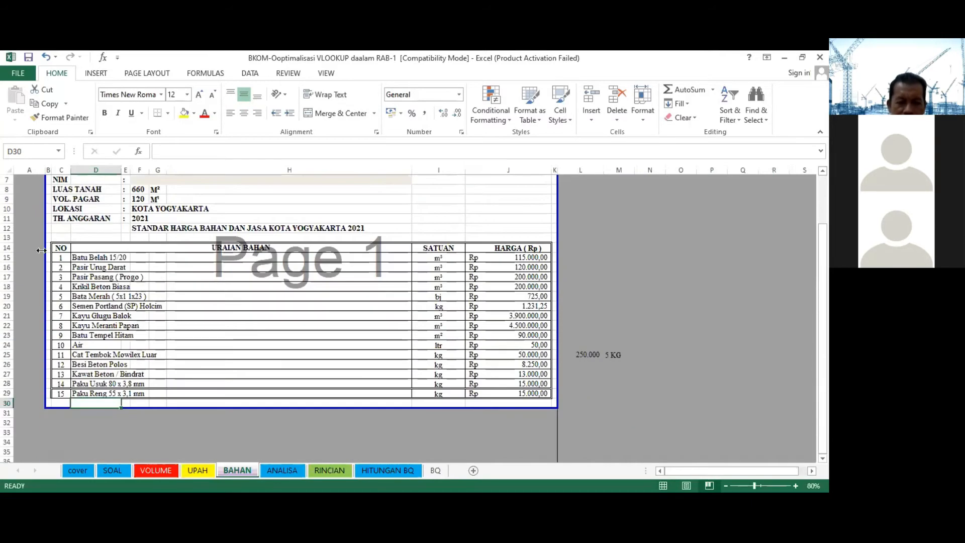
{"action": "left_click", "coordinate": [6, 168]}
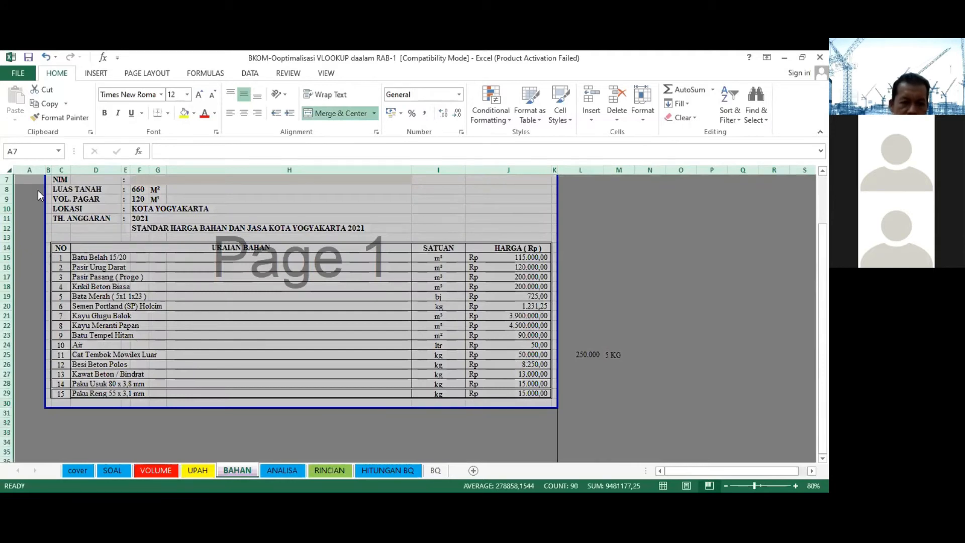
{"action": "right_click", "coordinate": [6, 168]}
{"action": "left_click", "coordinate": [35, 192]}
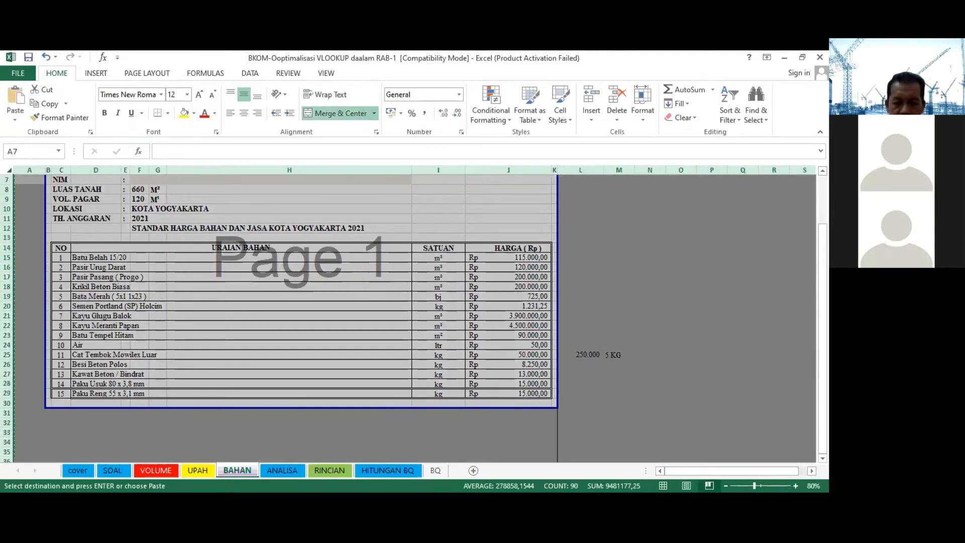
{"action": "left_click", "coordinate": [437, 471]}
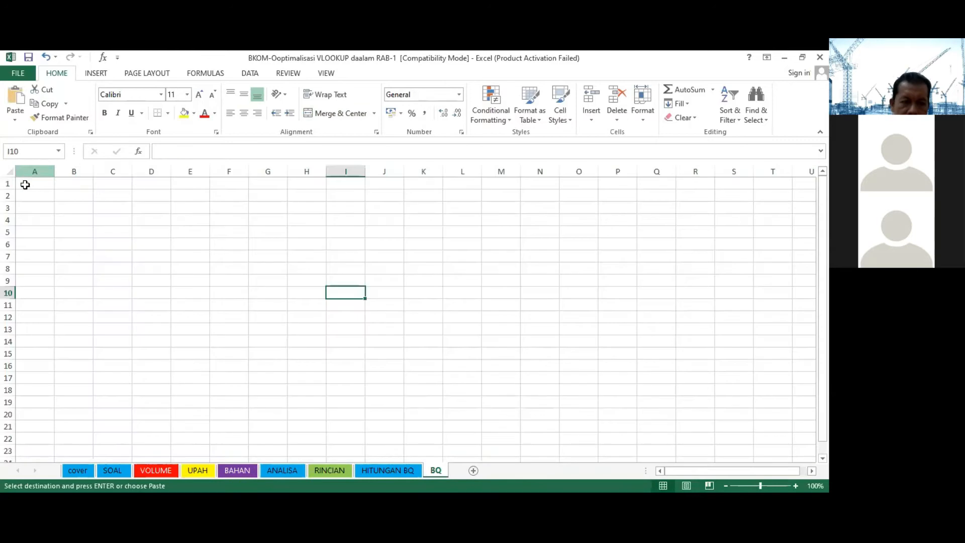
{"action": "left_click", "coordinate": [26, 183]}
{"action": "key", "text": "ctrl+v"}
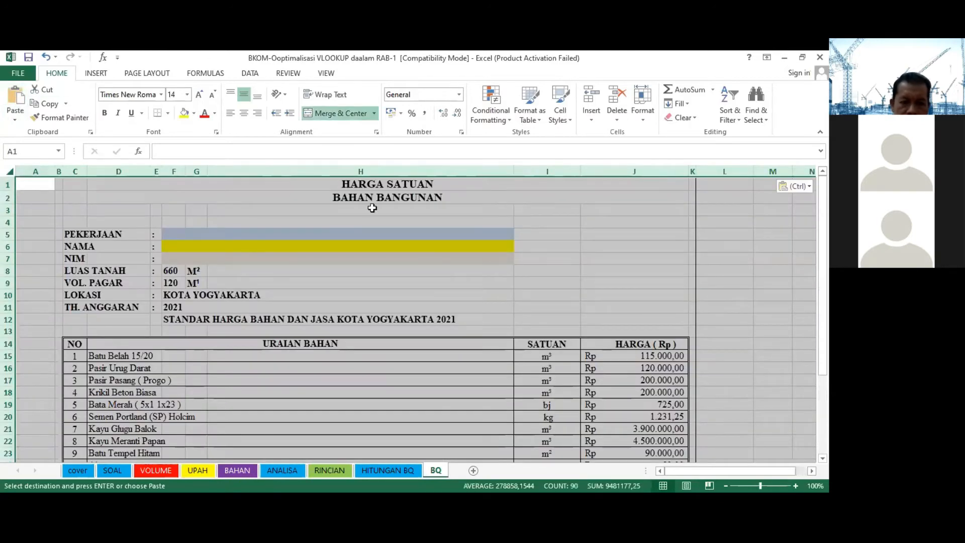
{"action": "left_click", "coordinate": [563, 281]}
Replace the sheet's main title with BILL OF QUANTITY and clear the price standard note in row 12.
{"action": "left_click", "coordinate": [365, 184]}
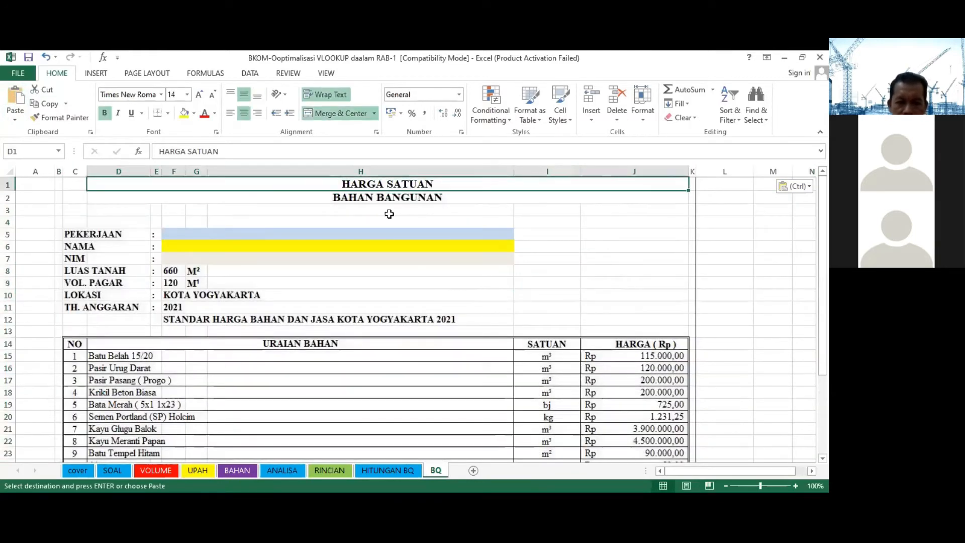
{"action": "type", "text": "BI"}
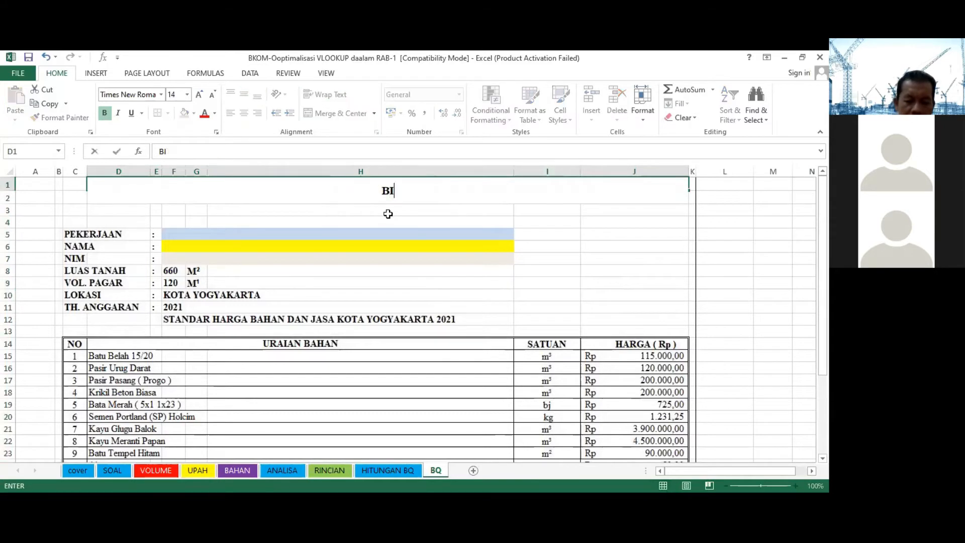
{"action": "type", "text": "LL OF "}
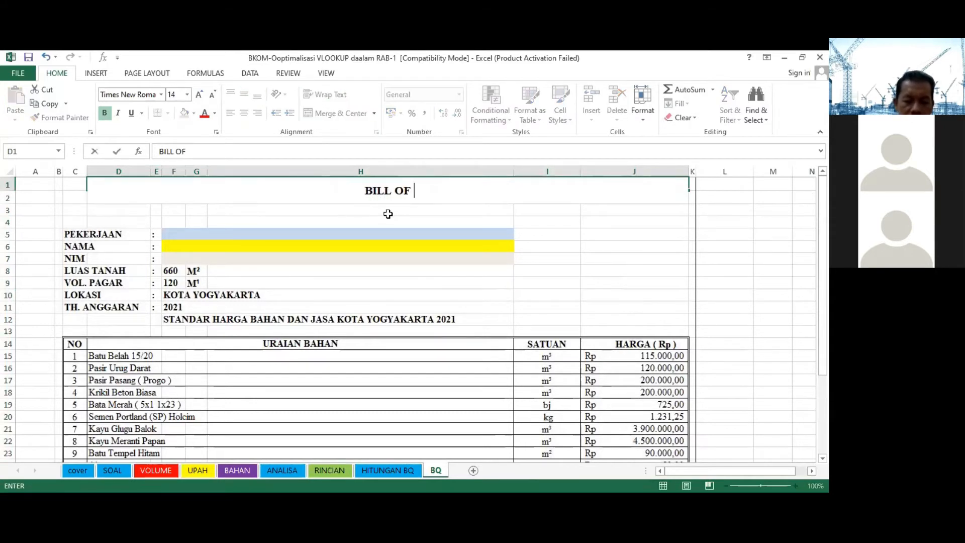
{"action": "type", "text": "QUANTITY"}
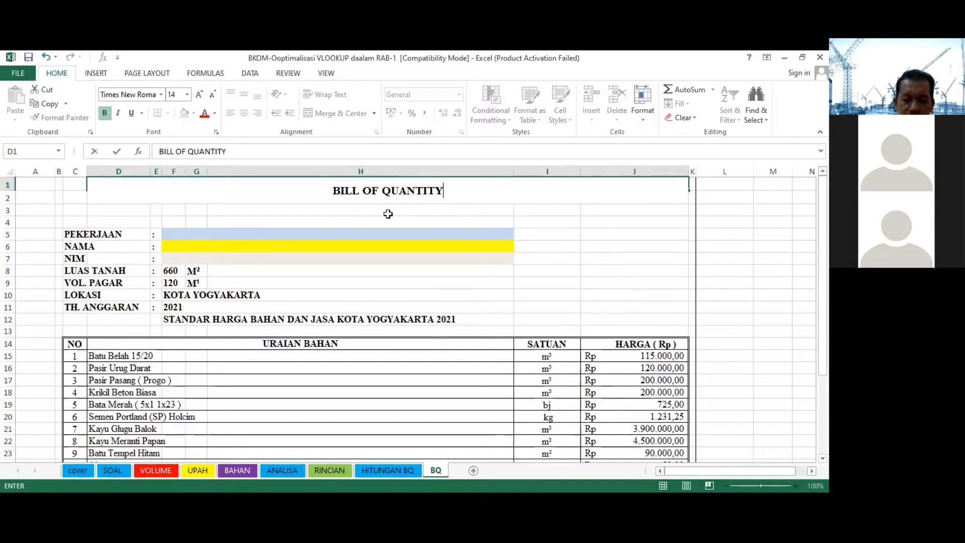
{"action": "key", "text": "Return"}
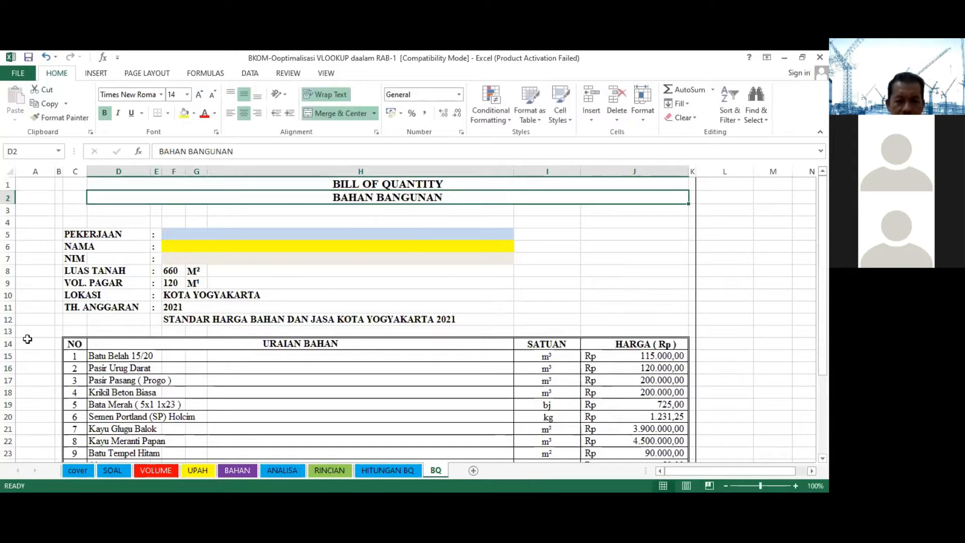
{"action": "left_click", "coordinate": [9, 320]}
{"action": "key", "text": "Delete"}
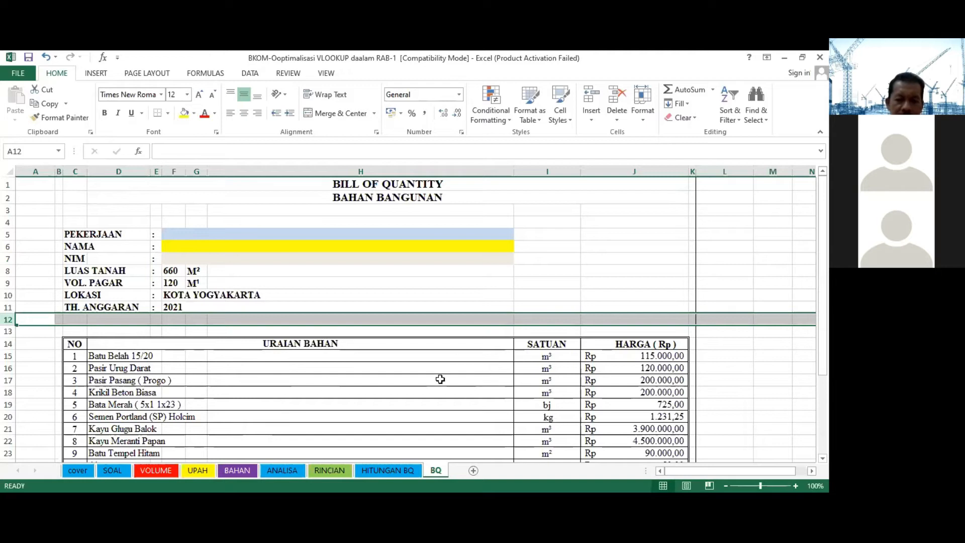
Copy the 28-row by 10-column labour and material table from the other workbook window.
{"action": "scroll", "coordinate": [403, 393], "scroll_direction": "down", "scroll_amount": 1}
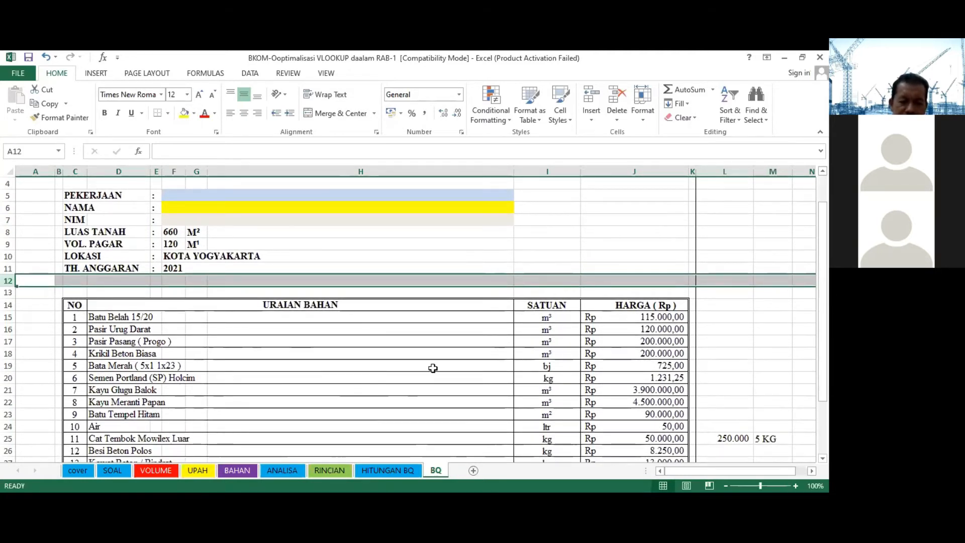
{"action": "scroll", "coordinate": [327, 352], "scroll_direction": "down", "scroll_amount": 4}
{"action": "scroll", "coordinate": [327, 341], "scroll_direction": "up", "scroll_amount": 2}
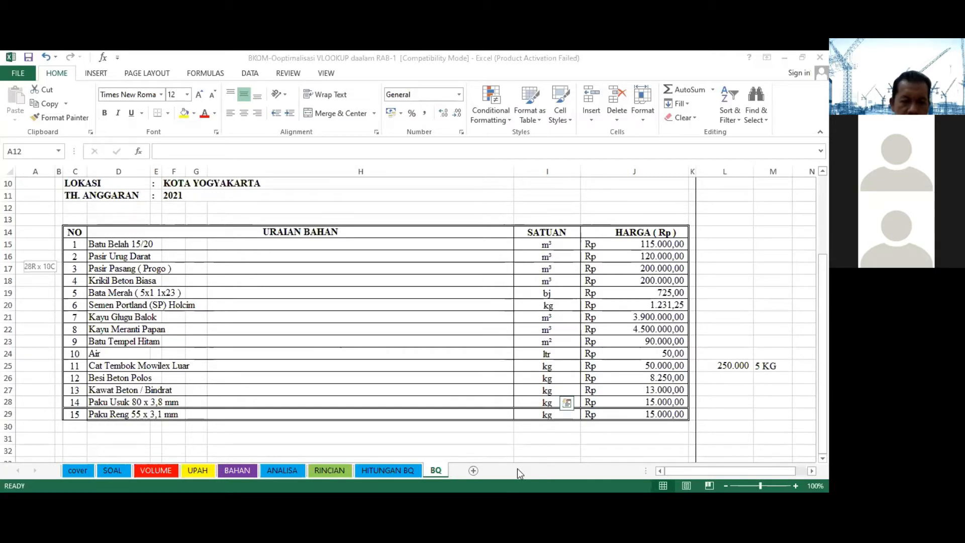
{"action": "right_click", "coordinate": [66, 246]}
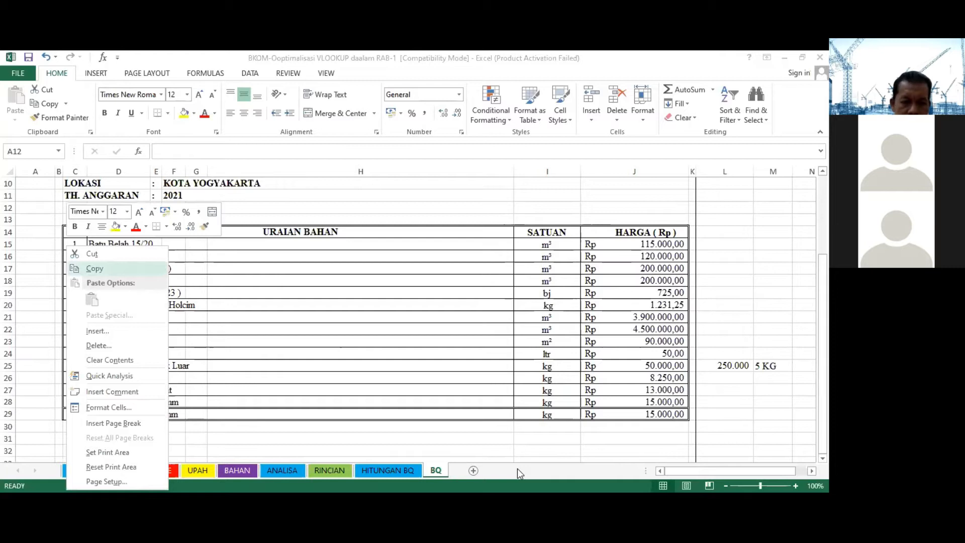
{"action": "left_click", "coordinate": [94, 268]}
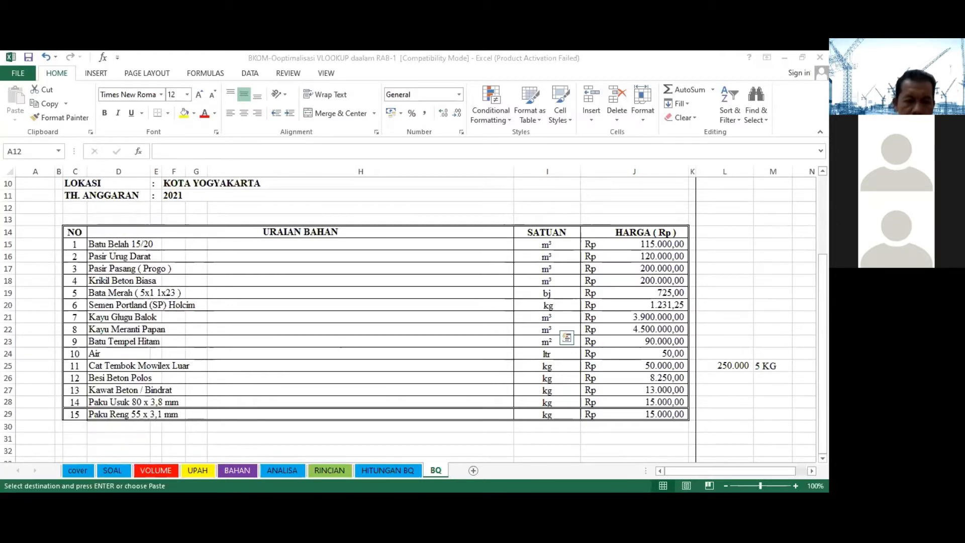
{"action": "key", "text": "alt+Tab"}
Try to paste the copied table as values starting at C14, over the NO header.
{"action": "left_click", "coordinate": [69, 232]}
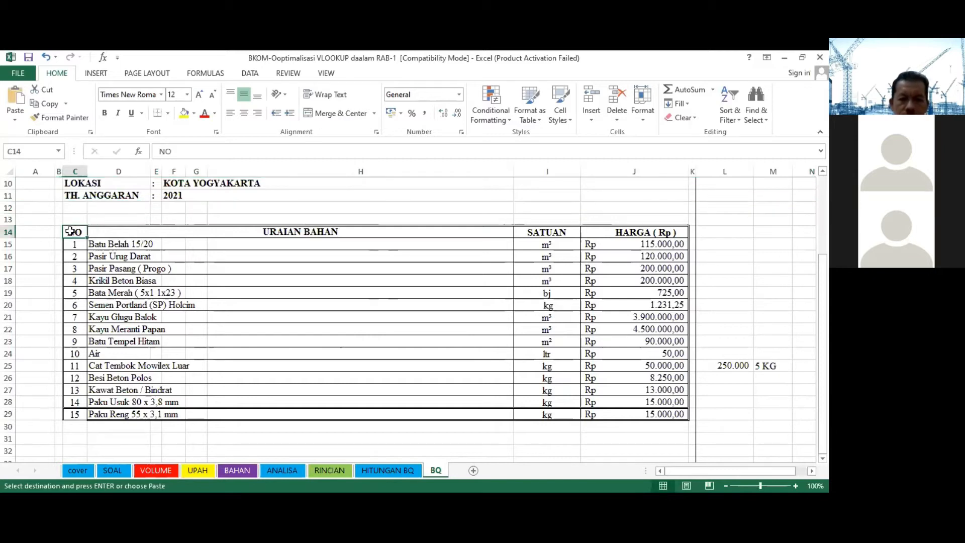
{"action": "right_click", "coordinate": [71, 233]}
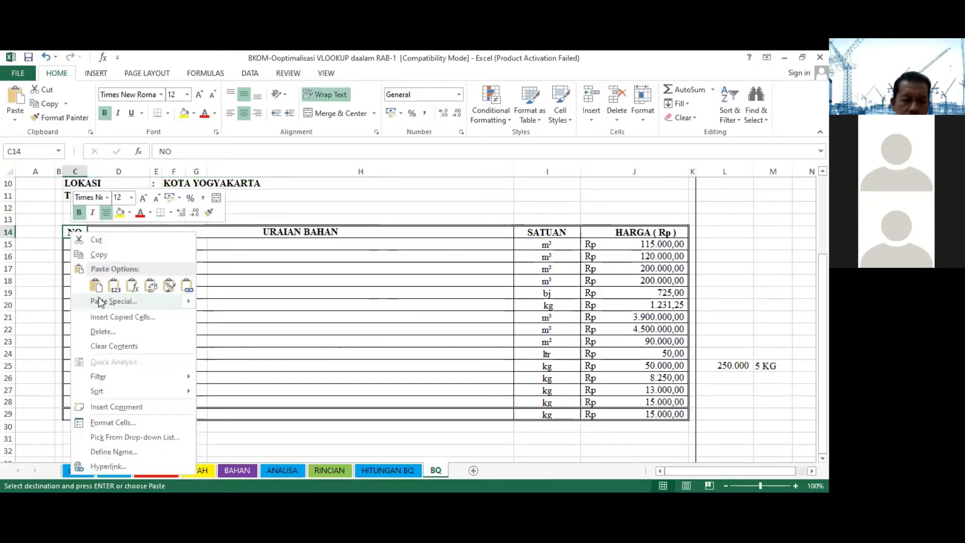
{"action": "left_click", "coordinate": [115, 289]}
{"action": "left_click", "coordinate": [416, 309]}
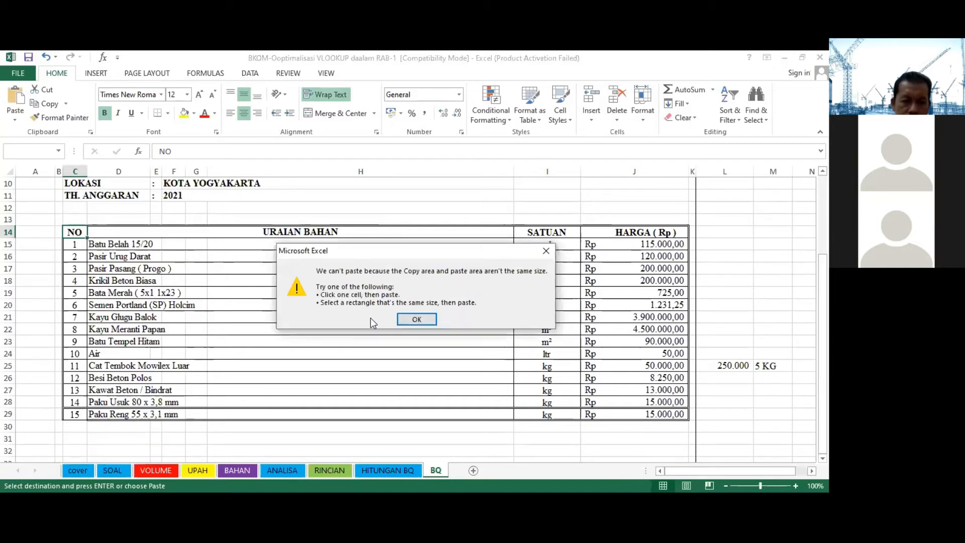
{"action": "left_click", "coordinate": [536, 250]}
Paste the copied labour and material table as values starting at C15, below the NO header.
{"action": "left_click", "coordinate": [72, 244]}
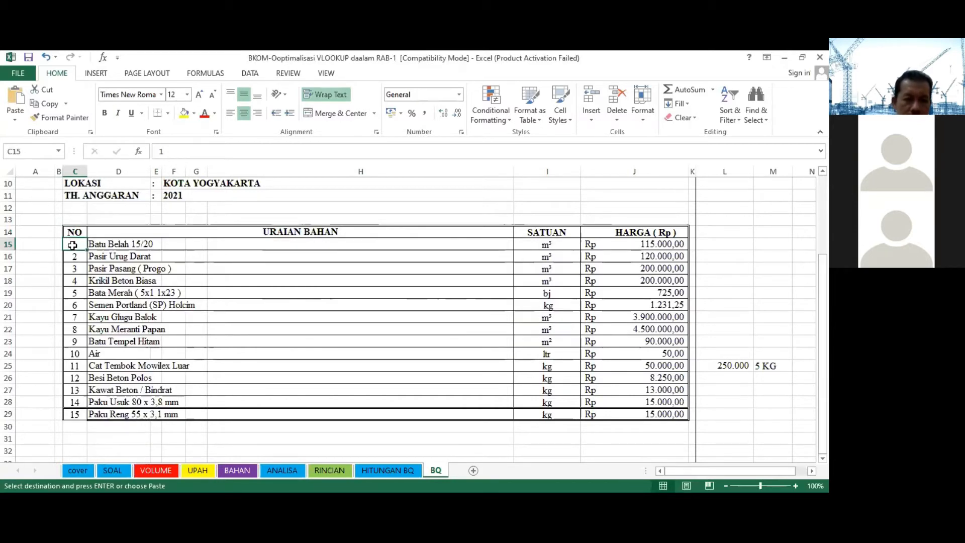
{"action": "right_click", "coordinate": [73, 245]}
{"action": "left_click", "coordinate": [119, 300]}
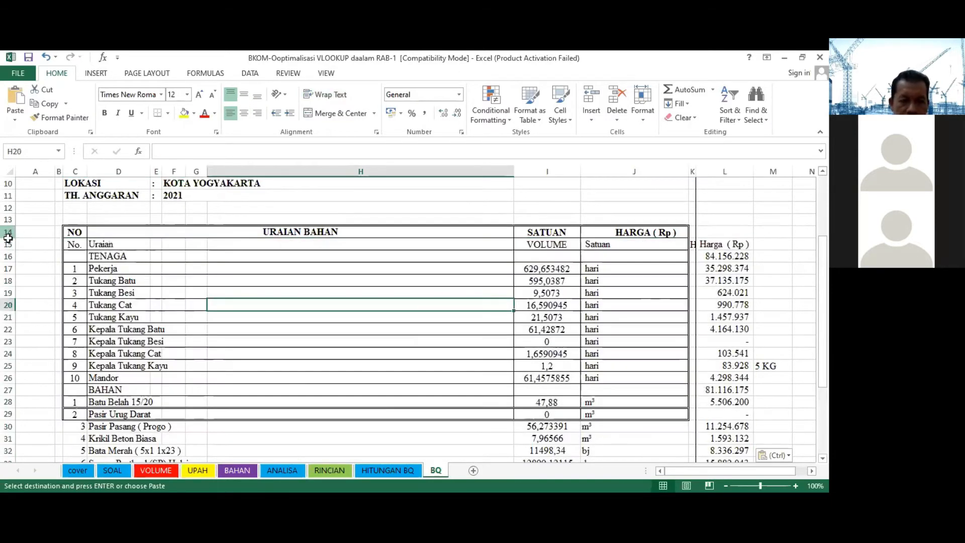
Insert a blank row above row 15, between the formatted header and the pasted header.
{"action": "left_click_drag", "start_coordinate": [8, 238], "coordinate": [8, 233]}
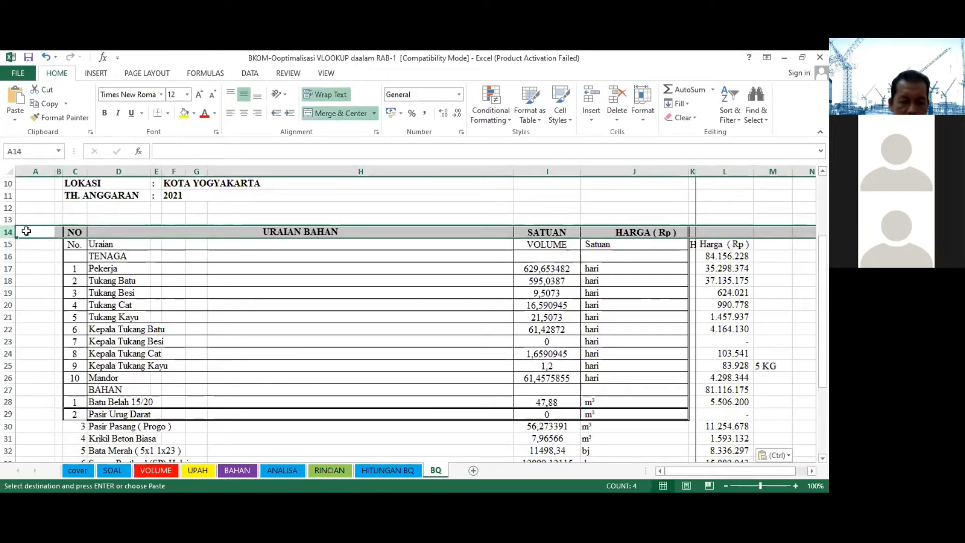
{"action": "left_click", "coordinate": [103, 244]}
{"action": "left_click_drag", "start_coordinate": [8, 244], "coordinate": [8, 244]}
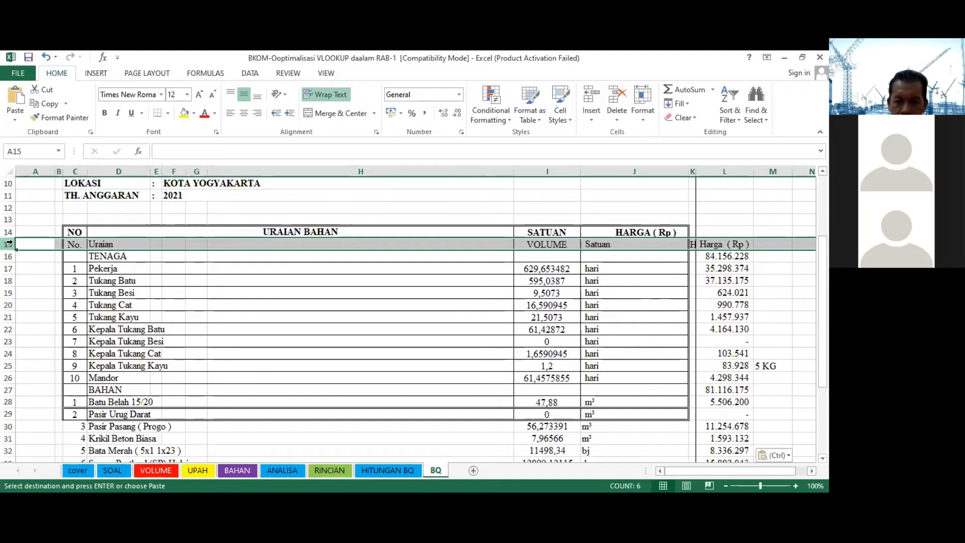
{"action": "right_click", "coordinate": [10, 244]}
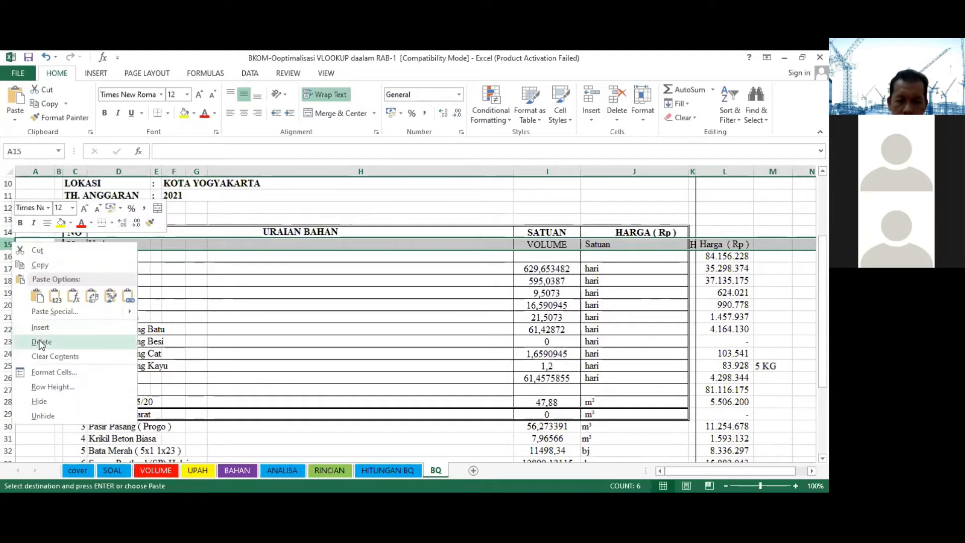
{"action": "left_click", "coordinate": [42, 327]}
{"action": "left_click", "coordinate": [360, 293]}
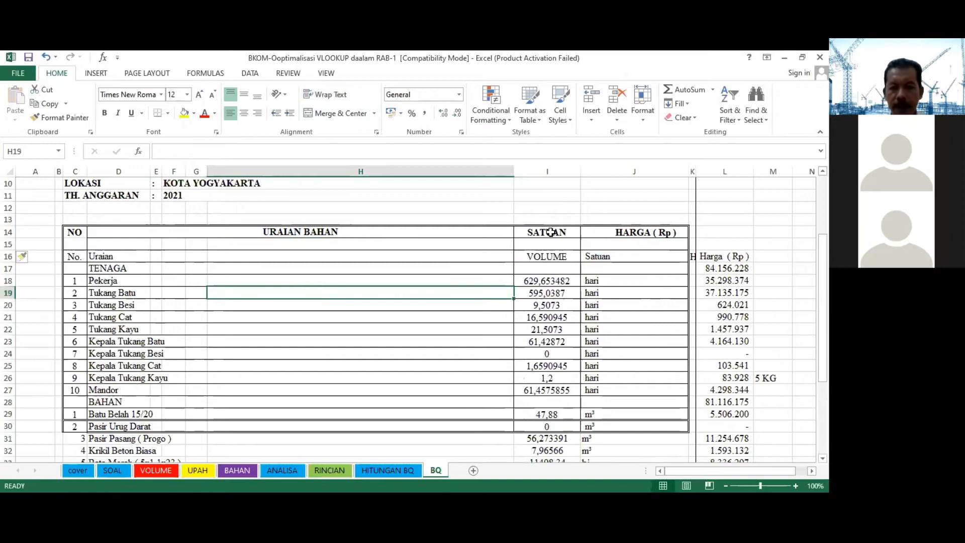
Change the header in I14 to VOLUME and clear the duplicate pasted VOLUME header in I16.
{"action": "left_click", "coordinate": [550, 232]}
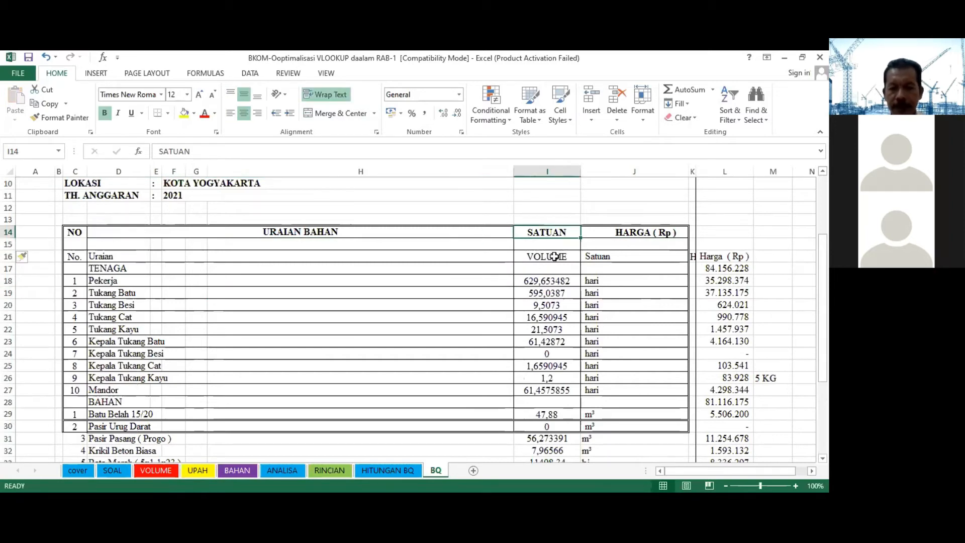
{"action": "type", "text": "VOLUME"}
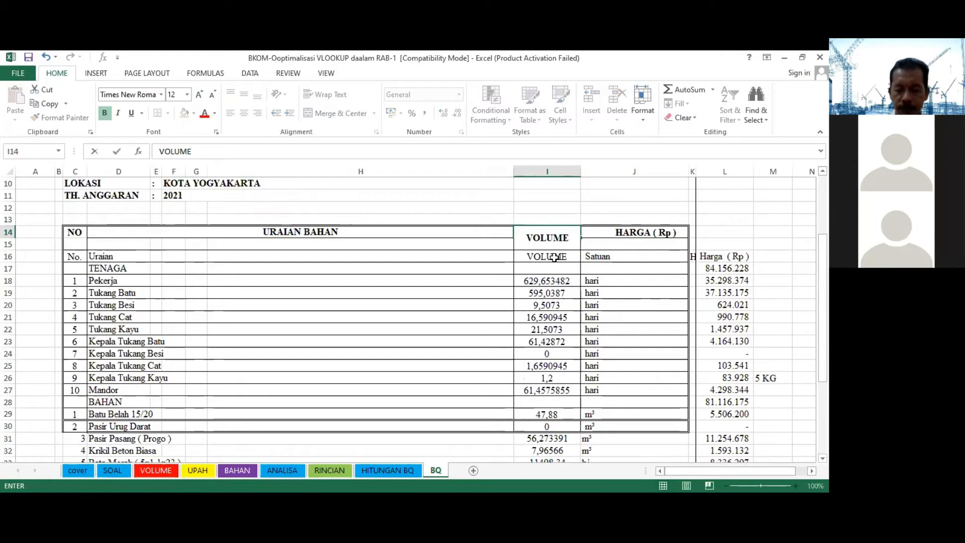
{"action": "key", "text": "Return"}
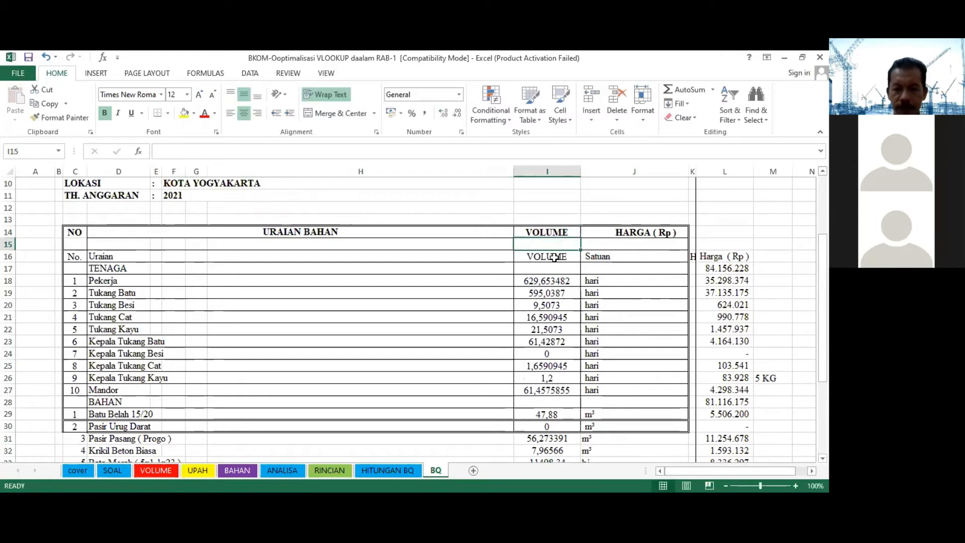
{"action": "left_click", "coordinate": [554, 258]}
{"action": "key", "text": "Delete"}
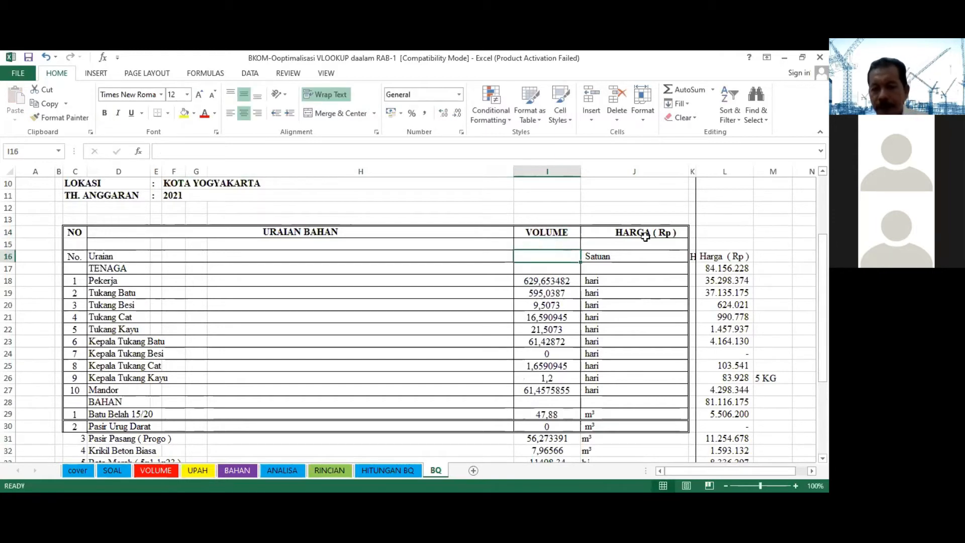
Change the header in J14 to SATUAN.
{"action": "left_click", "coordinate": [630, 233]}
{"action": "type", "text": "SA"}
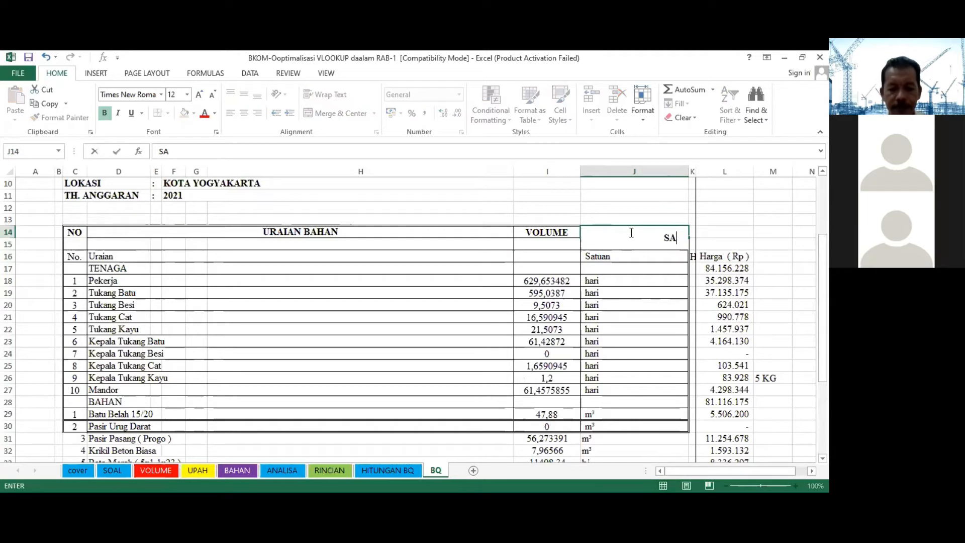
{"action": "type", "text": "TUAN"}
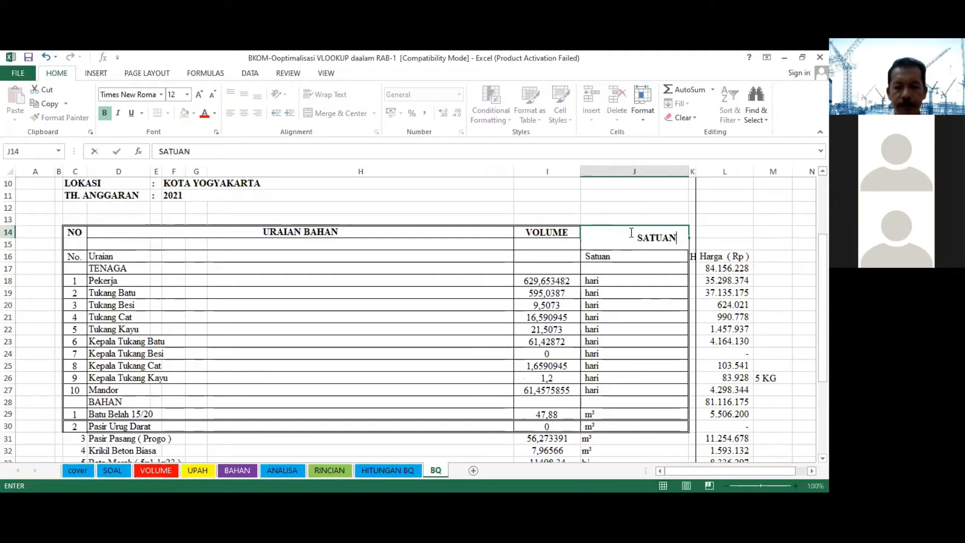
{"action": "left_click", "coordinate": [777, 227]}
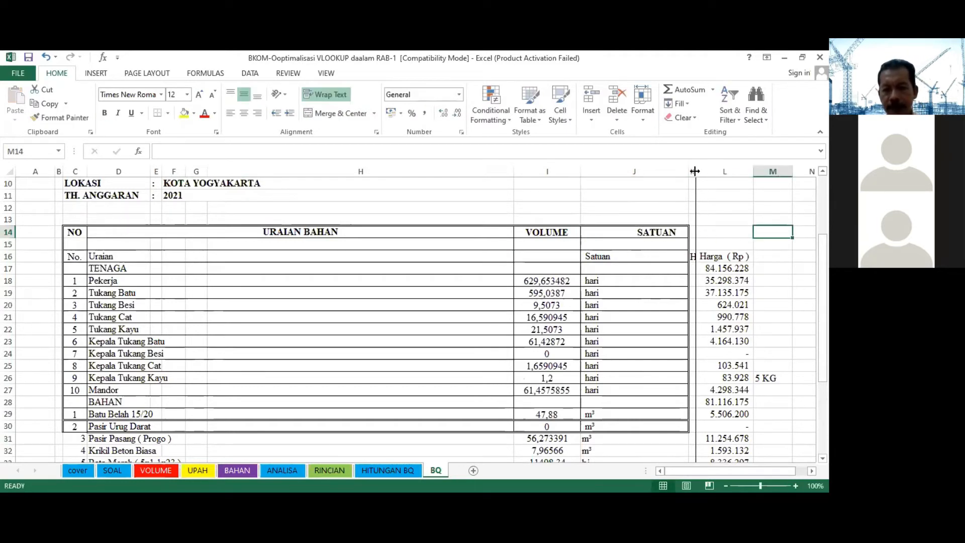
Widen column K to fit its unit prices and enter the headers HARGA SAT in K14 and JML HARGA in L14.
{"action": "left_click_drag", "start_coordinate": [695, 171], "coordinate": [750, 170]}
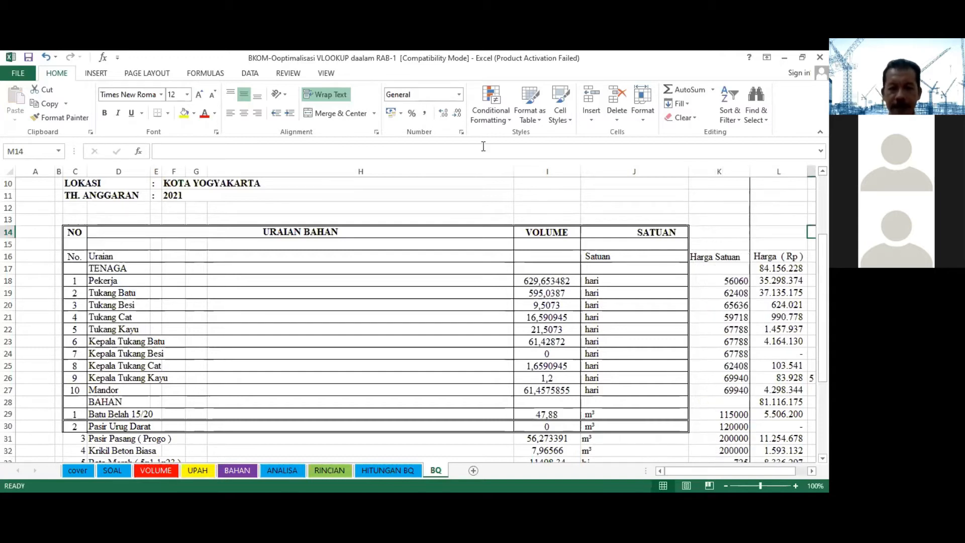
{"action": "left_click", "coordinate": [719, 232]}
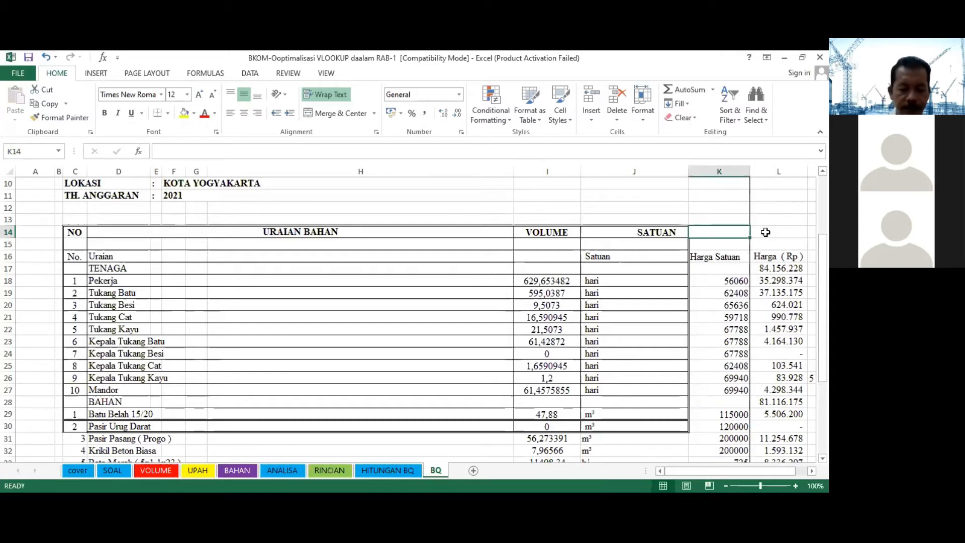
{"action": "type", "text": "HARGA SAT"}
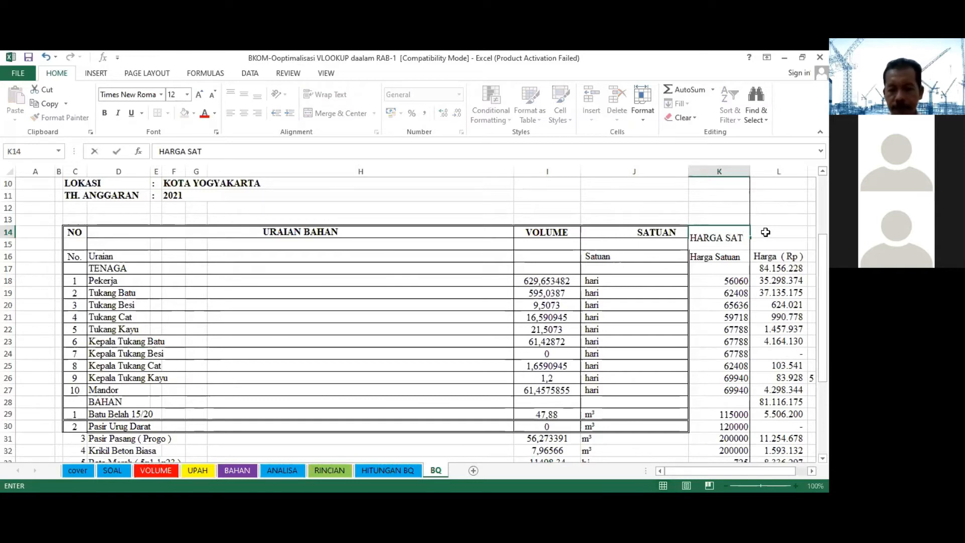
{"action": "key", "text": "Return"}
{"action": "left_click", "coordinate": [762, 231]}
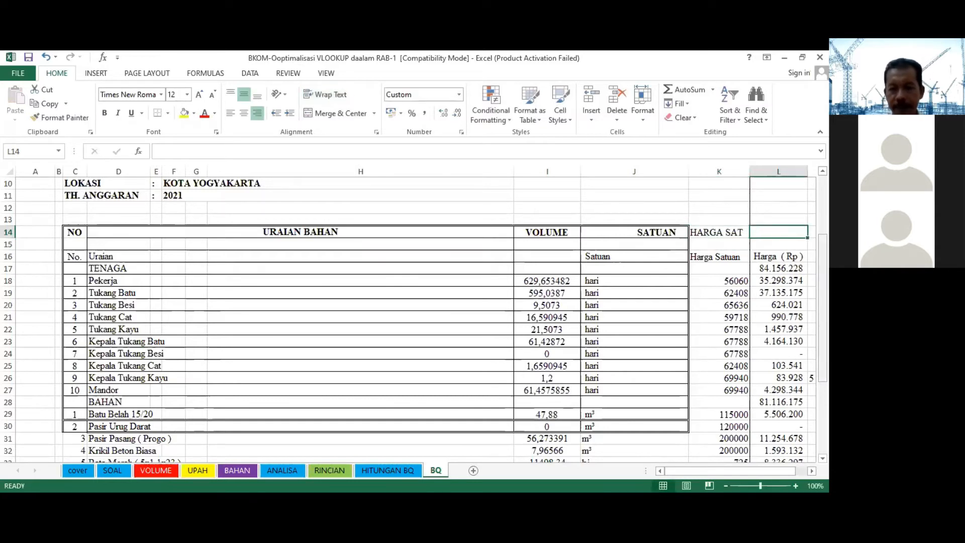
{"action": "type", "text": "J"}
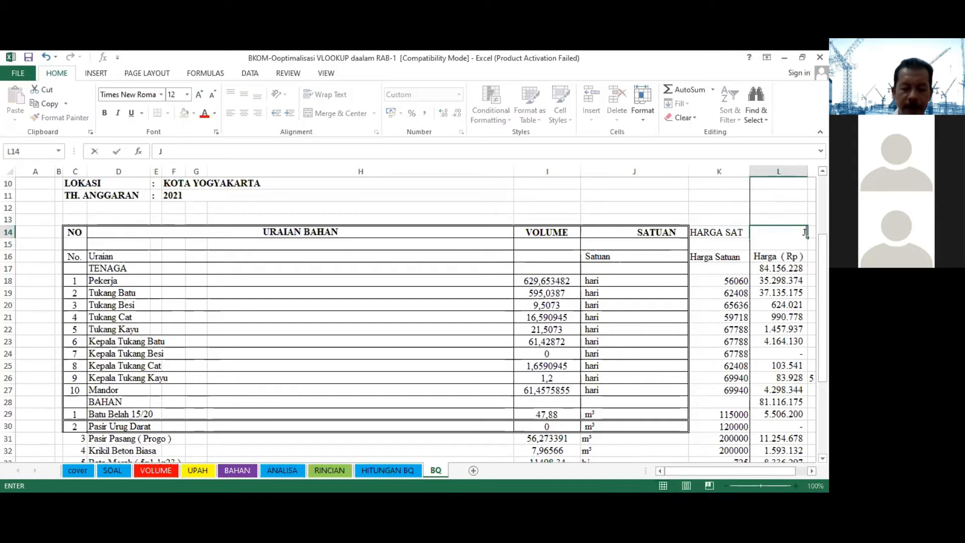
{"action": "type", "text": "ML HAR"}
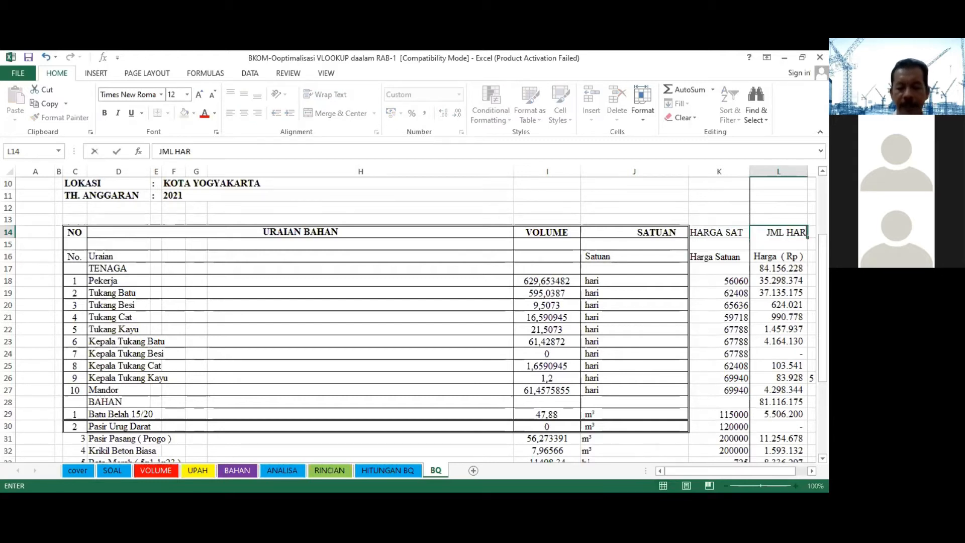
{"action": "type", "text": "GA"}
{"action": "key", "text": "Return"}
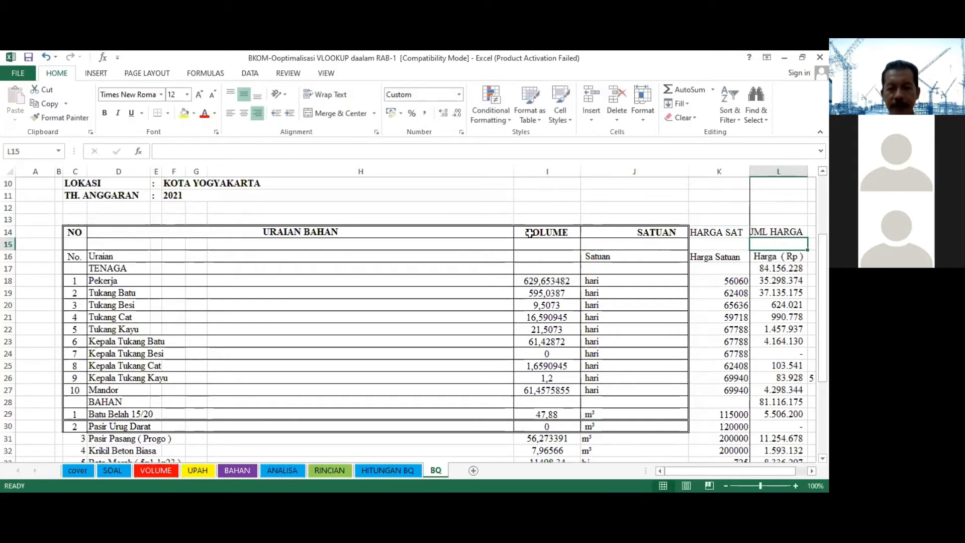
Delete the blank row 15 between the formatted header and the pasted header.
{"action": "left_click", "coordinate": [9, 244]}
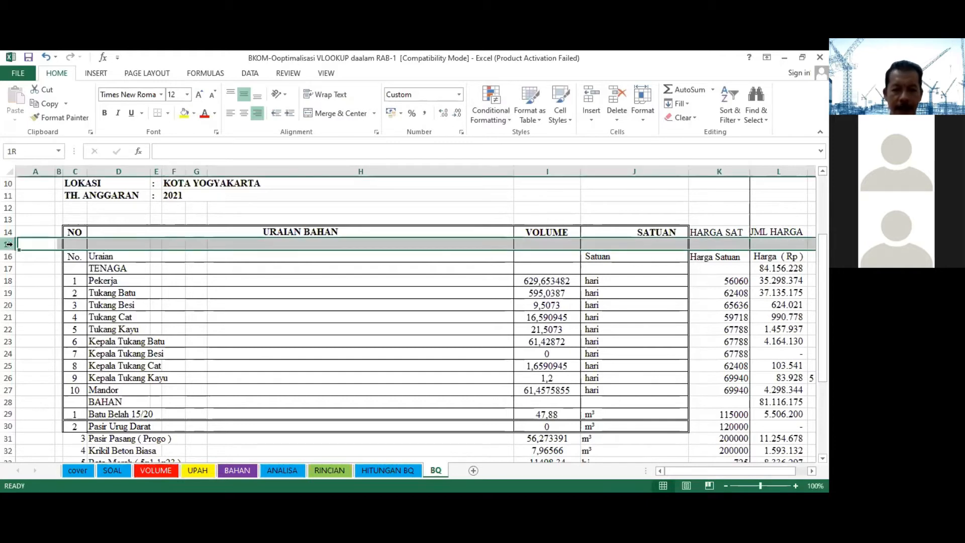
{"action": "left_click", "coordinate": [40, 350]}
{"action": "left_click", "coordinate": [360, 280]}
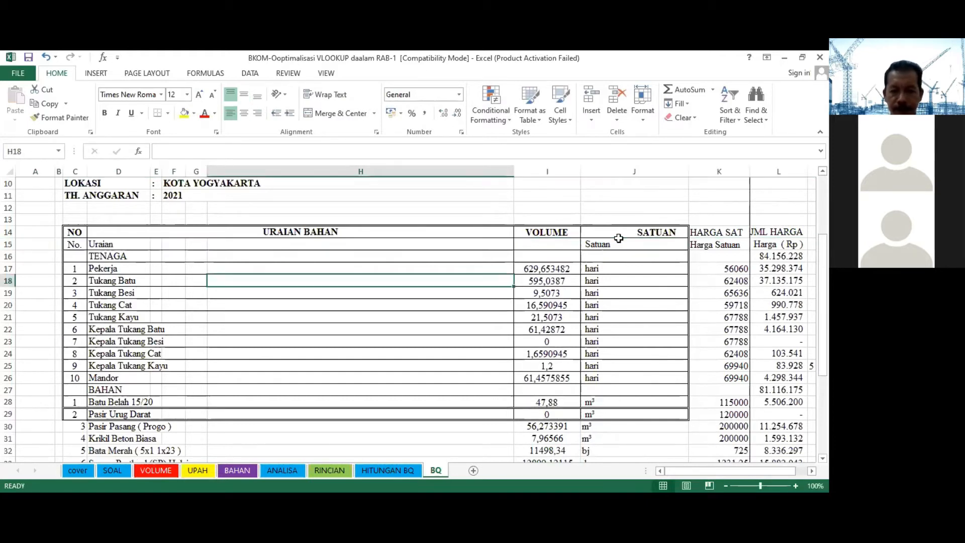
Delete row 15, the duplicate pasted header holding No., Uraian, Satuan, Harga Satuan and Harga (Rp).
{"action": "left_click", "coordinate": [8, 244]}
{"action": "right_click", "coordinate": [8, 244]}
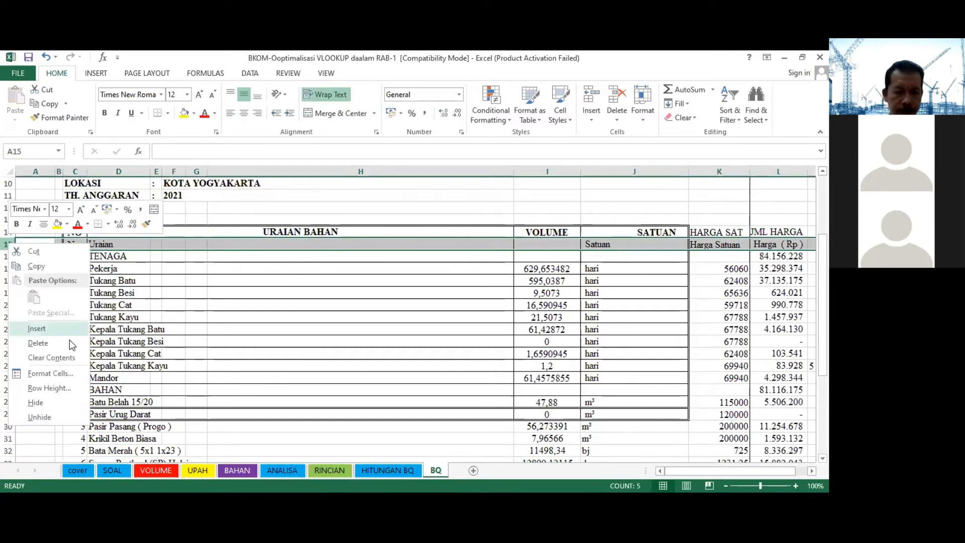
{"action": "left_click", "coordinate": [38, 343]}
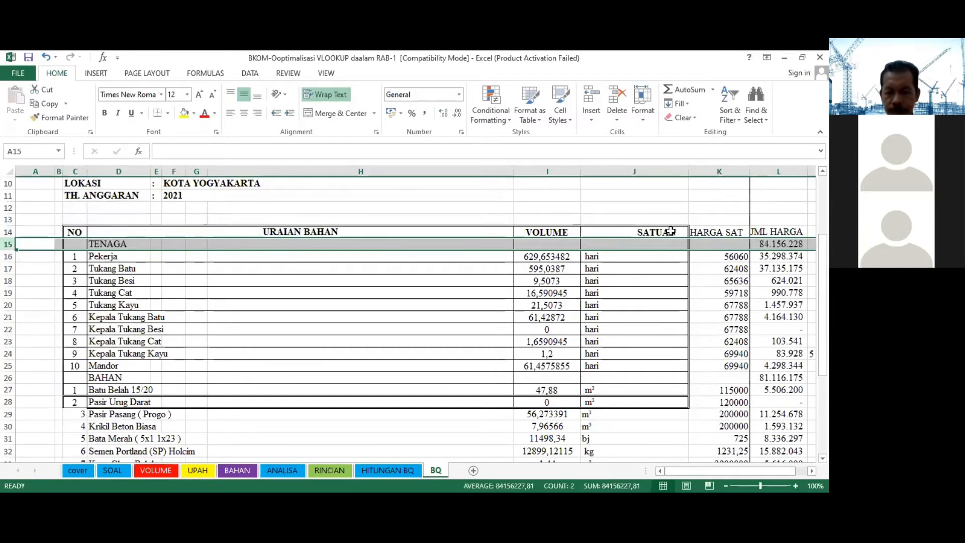
{"action": "left_click", "coordinate": [548, 169]}
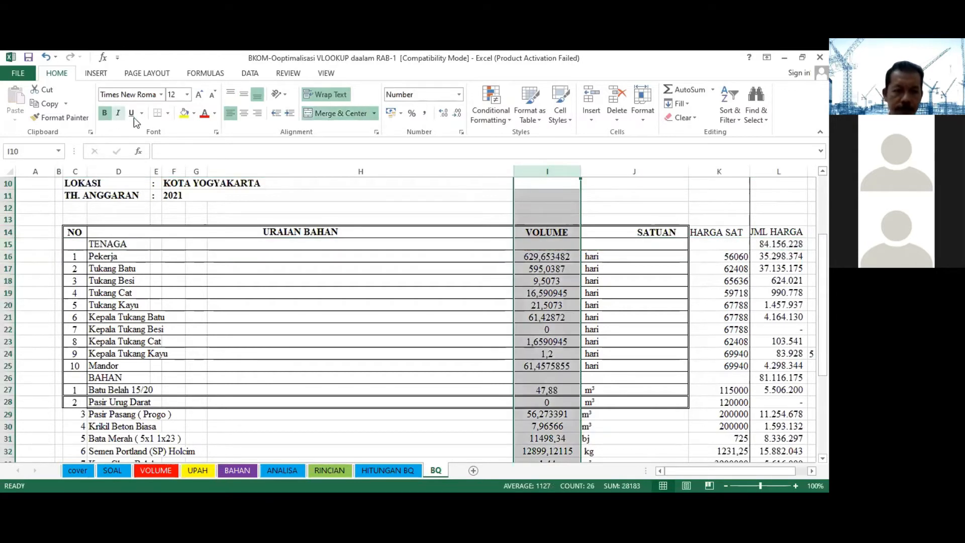
{"action": "left_click", "coordinate": [362, 303]}
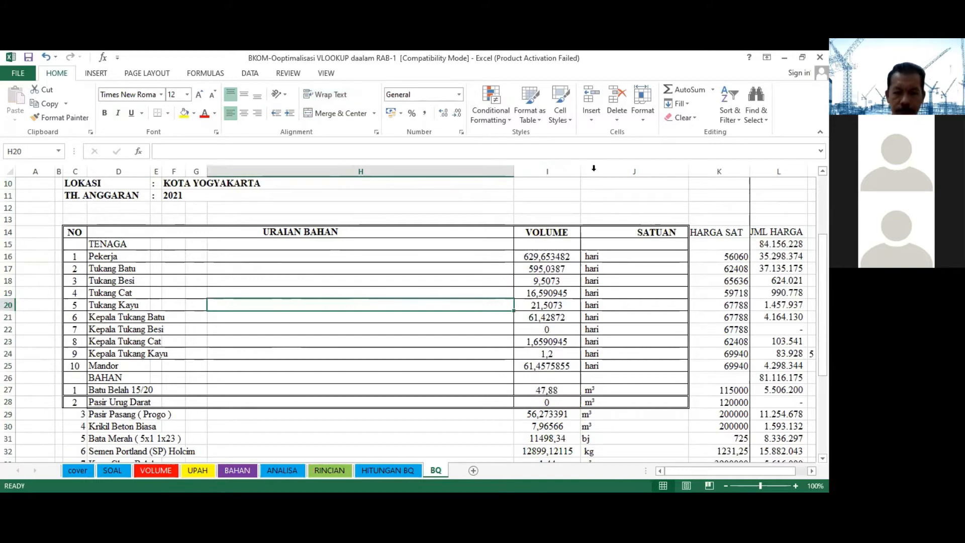
Copy the format of the SATUAN header in J14 to the price headers in K14:L14.
{"action": "left_click", "coordinate": [655, 232]}
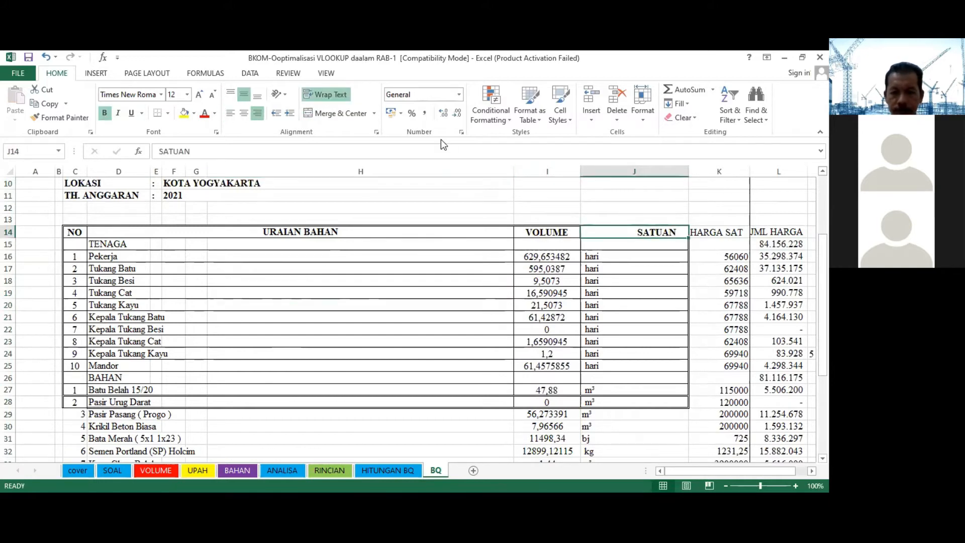
{"action": "left_click", "coordinate": [59, 118]}
{"action": "left_click_drag", "start_coordinate": [727, 233], "coordinate": [777, 230]}
{"action": "key", "text": "Down"}
{"action": "key", "text": "Down"}
{"action": "key", "text": "Down"}
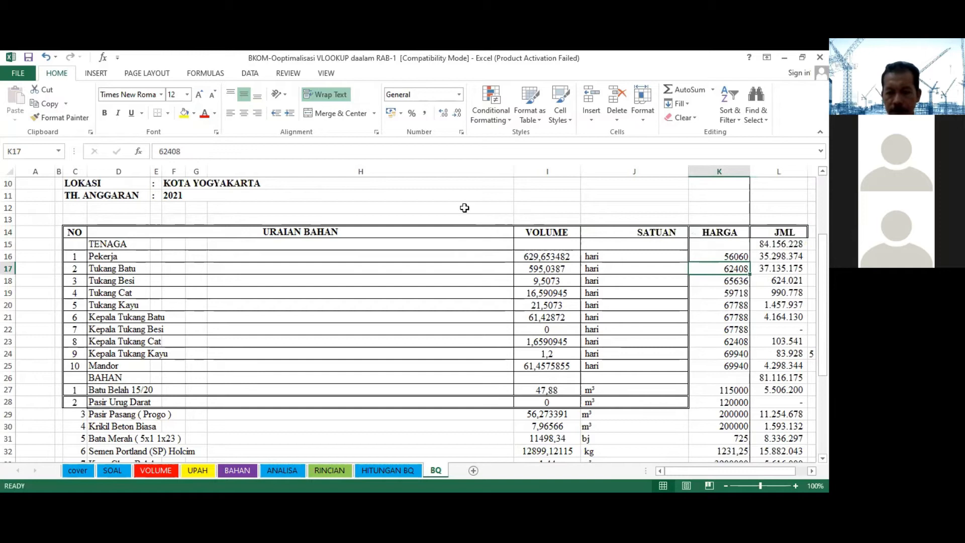
Narrow column H of the item descriptions and column J of the units.
{"action": "left_click_drag", "start_coordinate": [512, 170], "coordinate": [343, 222]}
{"action": "left_click", "coordinate": [668, 232]}
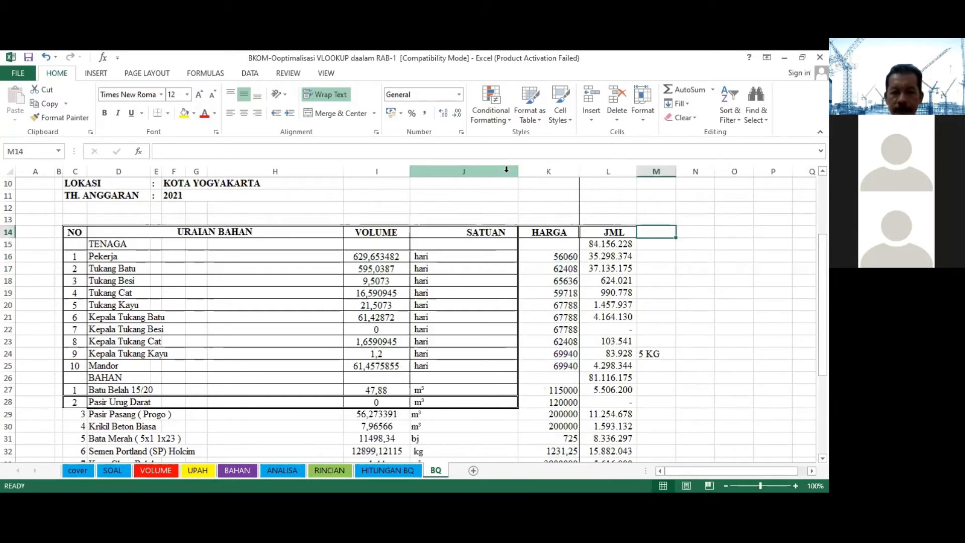
{"action": "left_click_drag", "start_coordinate": [473, 175], "coordinate": [478, 173]}
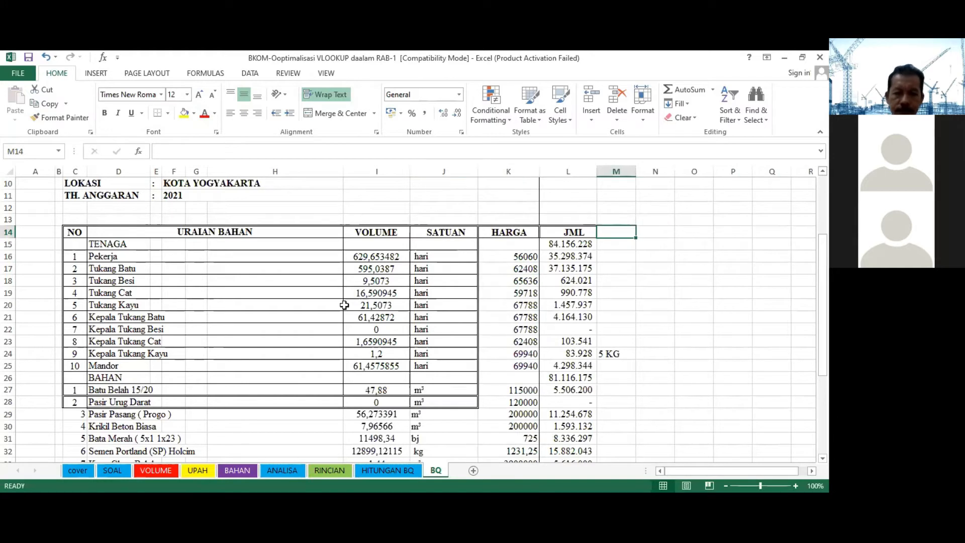
{"action": "left_click_drag", "start_coordinate": [724, 317], "coordinate": [702, 316]}
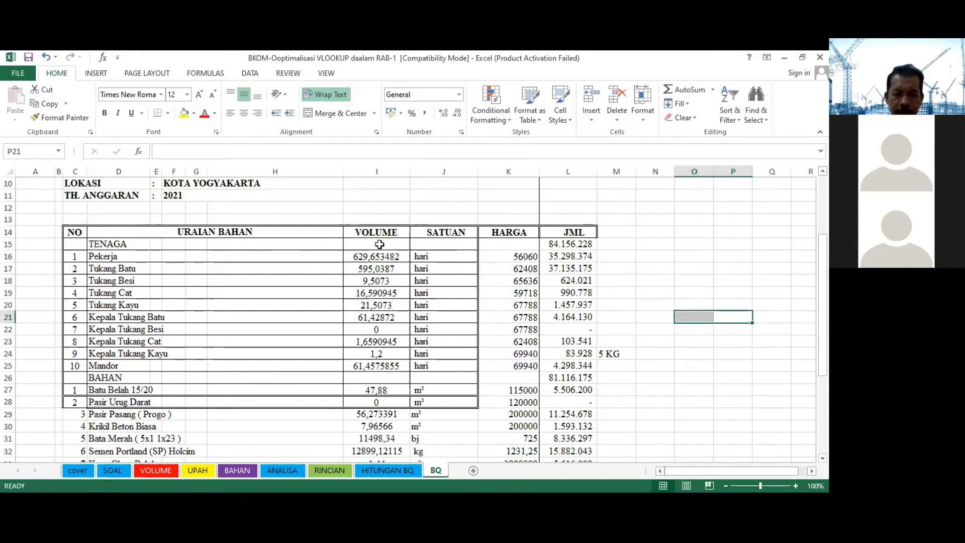
Copy the format of cell I15 to the rest of the TENAGA row, through L15.
{"action": "left_click", "coordinate": [380, 245]}
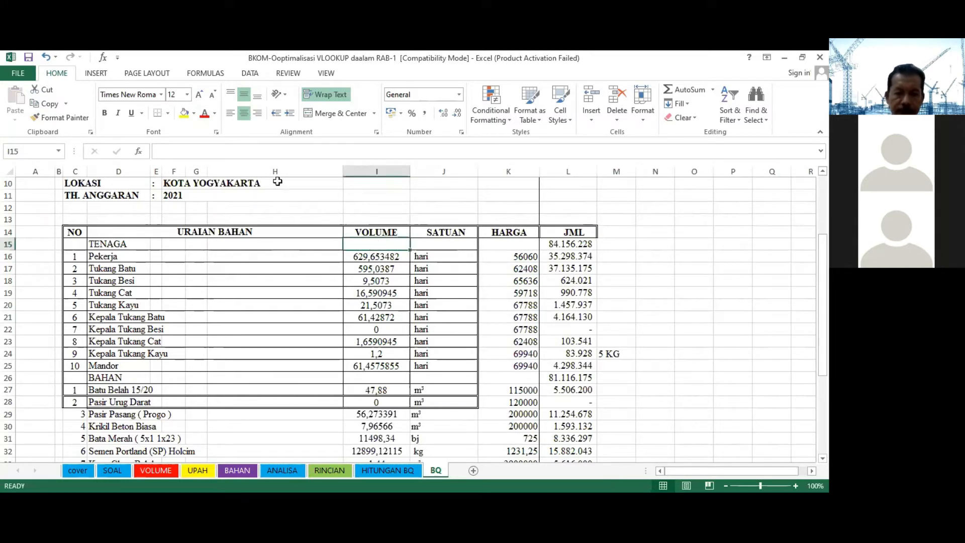
{"action": "left_click", "coordinate": [64, 117]}
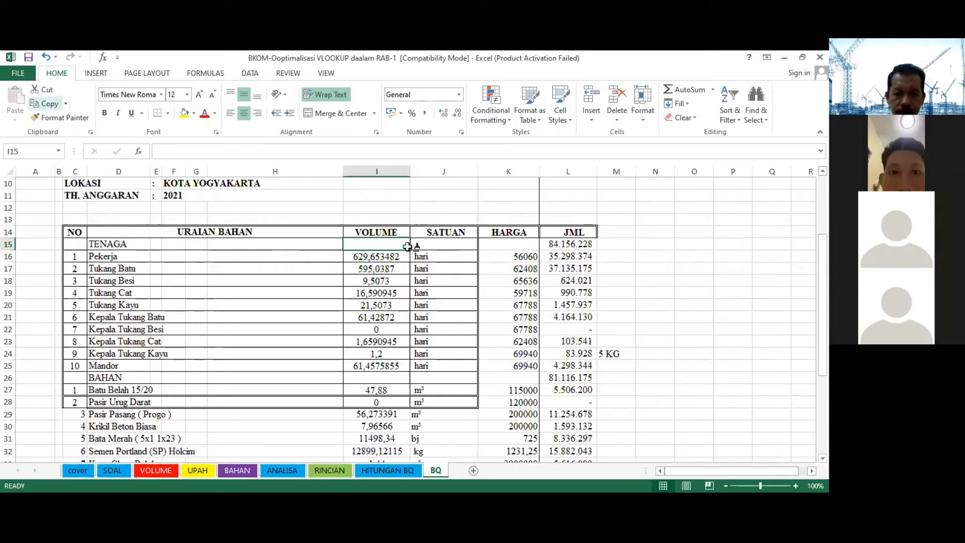
{"action": "left_click_drag", "start_coordinate": [415, 243], "coordinate": [577, 244]}
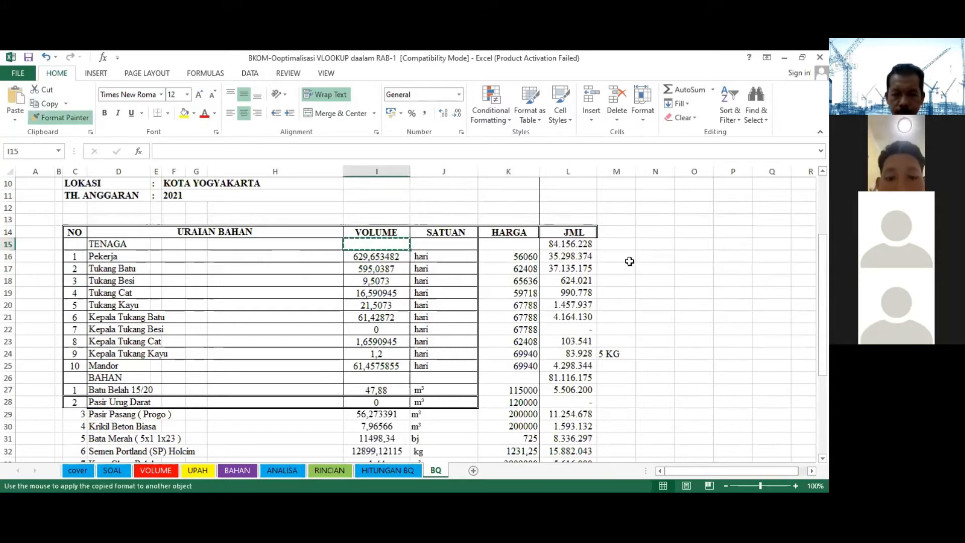
{"action": "left_click_drag", "start_coordinate": [655, 268], "coordinate": [655, 280]}
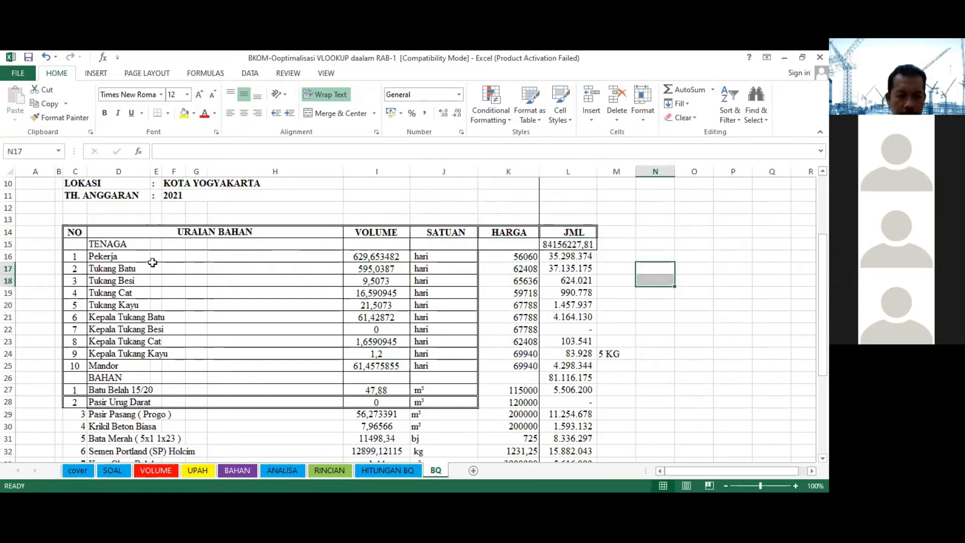
Copy the format of I16:J16 in the Pekerja row to its price cells K16:L16.
{"action": "left_click", "coordinate": [350, 256]}
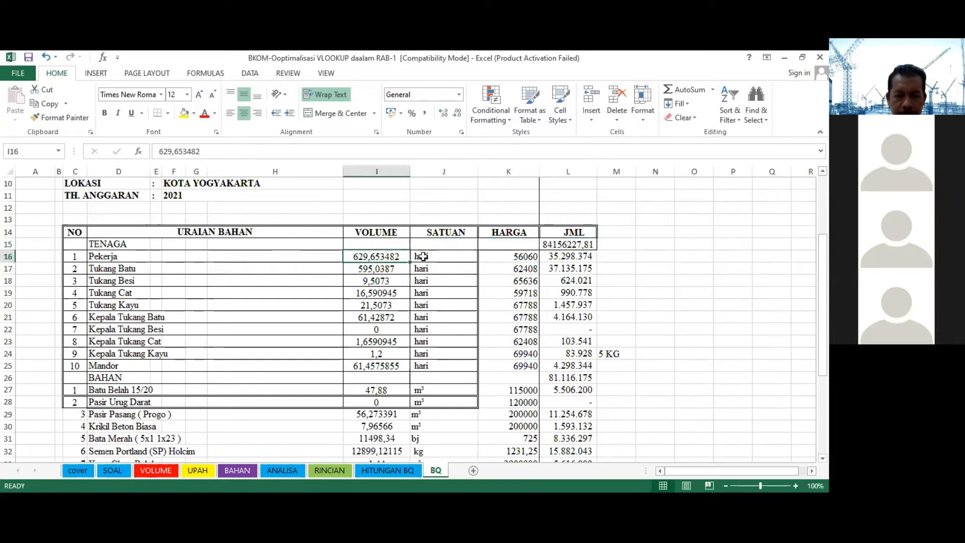
{"action": "left_click_drag", "start_coordinate": [422, 256], "coordinate": [380, 256]}
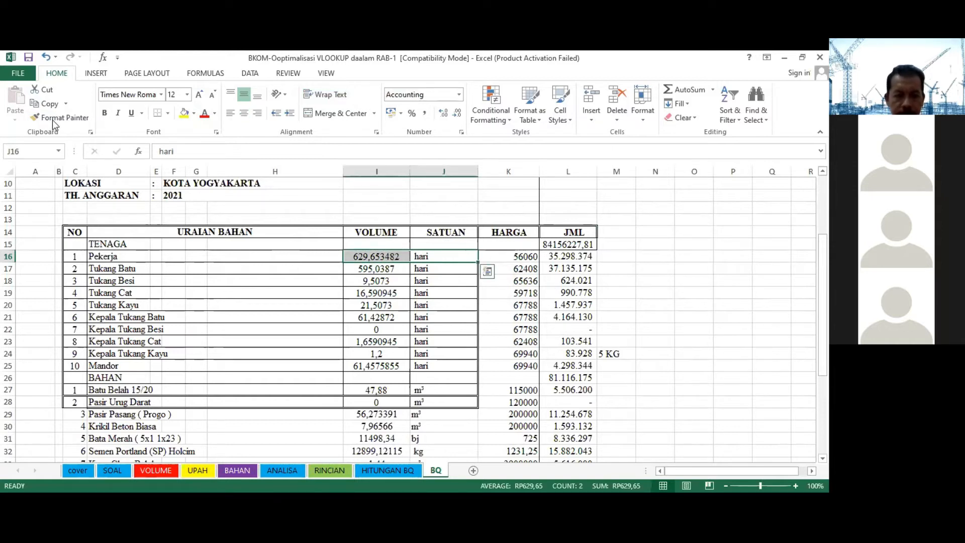
{"action": "left_click", "coordinate": [507, 255]}
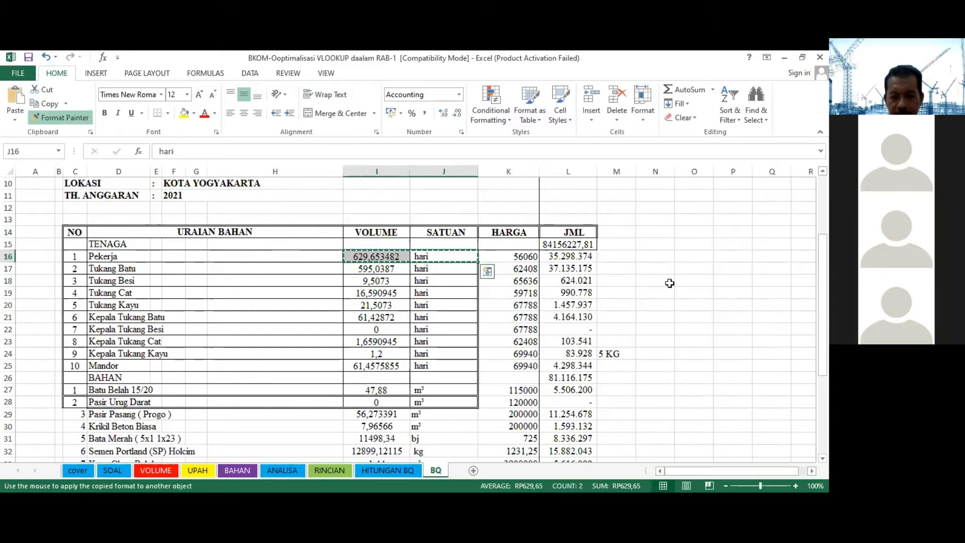
{"action": "left_click", "coordinate": [669, 283]}
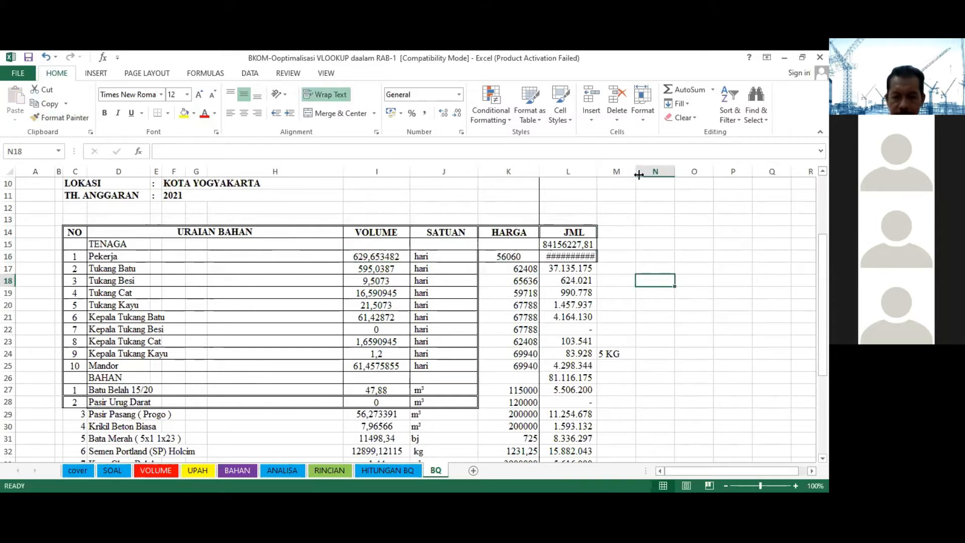
Widen column L to fit its amounts and copy row 16's format to the labour and material rows from row 17 down.
{"action": "mouse_move", "coordinate": [78, 257]}
{"action": "left_mouse_down"}
{"action": "mouse_move", "coordinate": [544, 231]}
{"action": "mouse_move", "coordinate": [623, 252]}
{"action": "left_mouse_up"}
{"action": "left_click", "coordinate": [64, 117]}
{"action": "mouse_move", "coordinate": [75, 269]}
{"action": "left_mouse_down"}
{"action": "mouse_move", "coordinate": [145, 440]}
{"action": "mouse_move", "coordinate": [101, 467]}
{"action": "mouse_move", "coordinate": [93, 425]}
{"action": "left_mouse_up"}
{"action": "scroll", "coordinate": [501, 323], "scroll_direction": "up", "scroll_amount": 3}
{"action": "scroll", "coordinate": [78, 302], "scroll_direction": "up", "scroll_amount": 1}
{"action": "mouse_move", "coordinate": [78, 303]}
{"action": "left_mouse_down"}
{"action": "mouse_move", "coordinate": [109, 294]}
{"action": "mouse_move", "coordinate": [657, 318]}
{"action": "mouse_move", "coordinate": [630, 305]}
{"action": "left_mouse_up"}
{"action": "left_click", "coordinate": [39, 118]}
{"action": "mouse_move", "coordinate": [75, 317]}
{"action": "left_mouse_down"}
{"action": "mouse_move", "coordinate": [441, 326]}
{"action": "mouse_move", "coordinate": [628, 465]}
{"action": "mouse_move", "coordinate": [547, 447]}
{"action": "mouse_move", "coordinate": [559, 437]}
{"action": "left_mouse_up"}
{"action": "scroll", "coordinate": [701, 302], "scroll_direction": "up", "scroll_amount": 3}
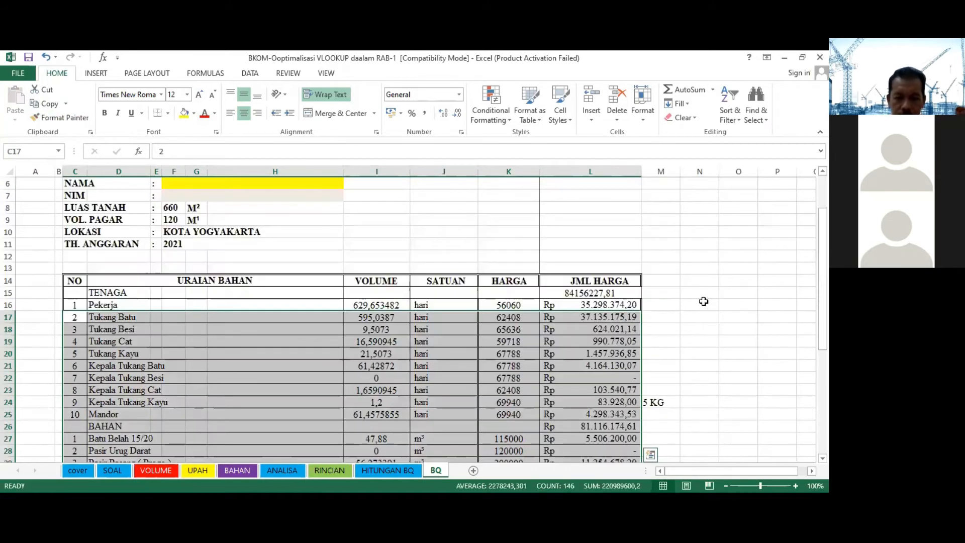
Clear the stray 5 KG entry in M24 outside the table.
{"action": "left_click", "coordinate": [700, 305]}
{"action": "left_click", "coordinate": [666, 402]}
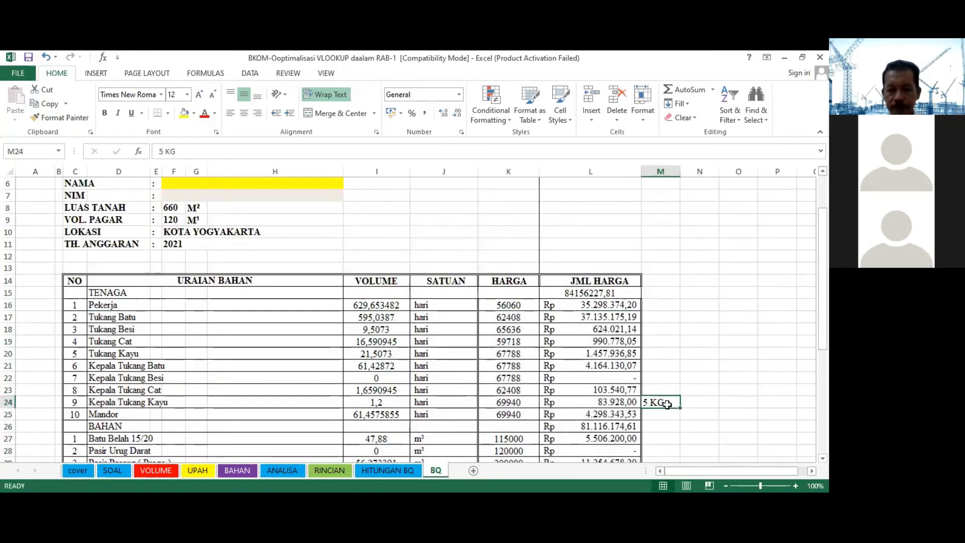
{"action": "key", "text": "Delete"}
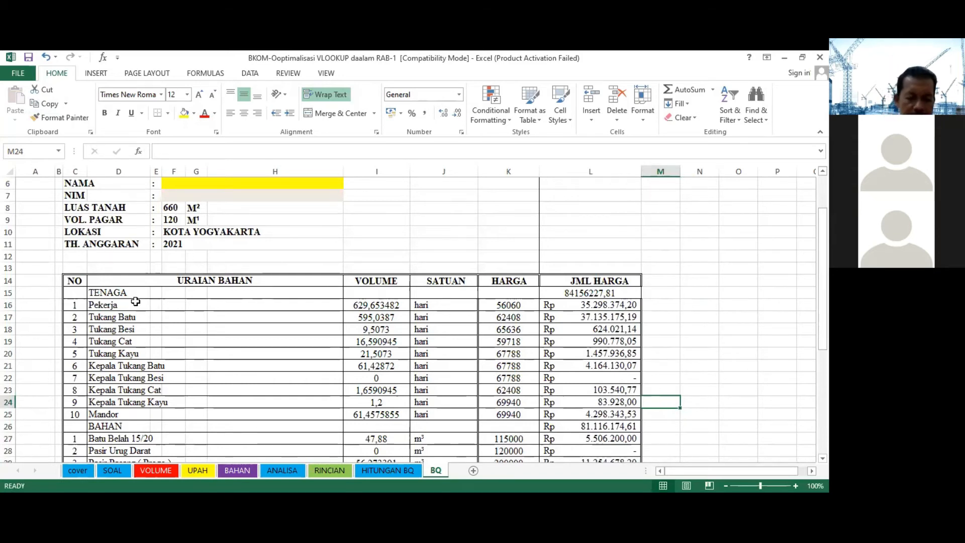
{"action": "scroll", "coordinate": [146, 296], "scroll_direction": "down", "scroll_amount": 1}
{"action": "scroll", "coordinate": [151, 286], "scroll_direction": "down", "scroll_amount": 2}
{"action": "scroll", "coordinate": [155, 282], "scroll_direction": "up", "scroll_amount": 2}
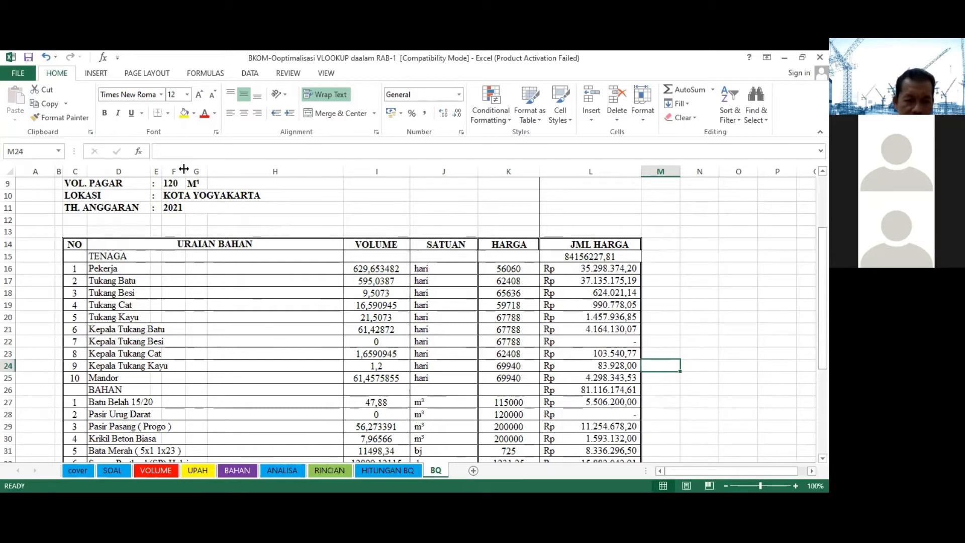
Widen column F slightly and delete the surplus column H between the descriptions and the VOLUME column.
{"action": "left_click_drag", "start_coordinate": [300, 183], "coordinate": [303, 181]}
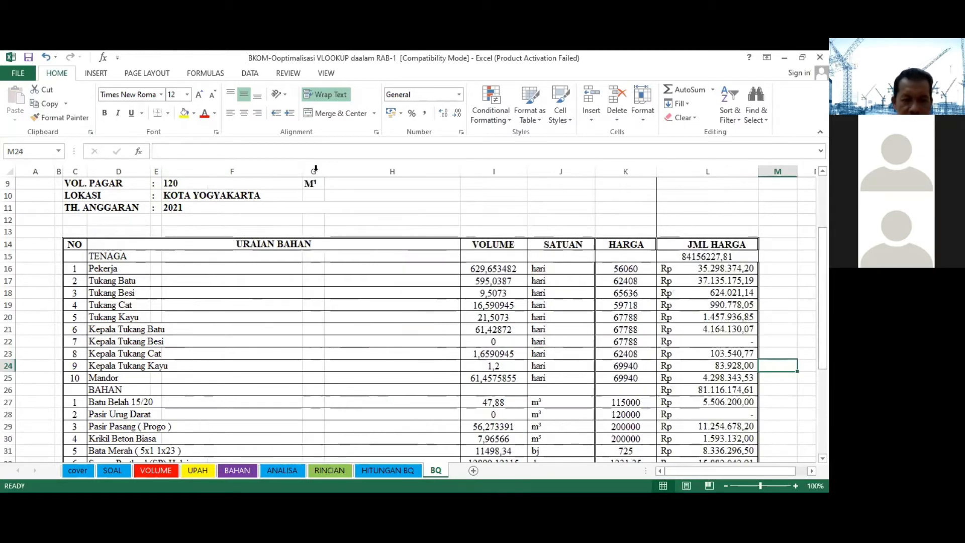
{"action": "left_click_drag", "start_coordinate": [304, 170], "coordinate": [196, 170]}
{"action": "scroll", "coordinate": [319, 207], "scroll_direction": "up", "scroll_amount": 3}
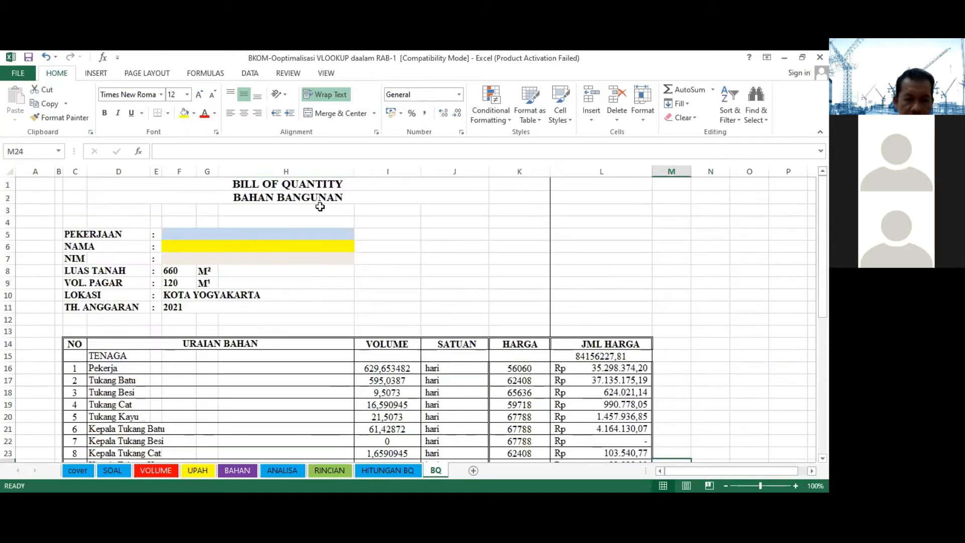
{"action": "left_click", "coordinate": [285, 184]}
{"action": "left_click", "coordinate": [285, 170]}
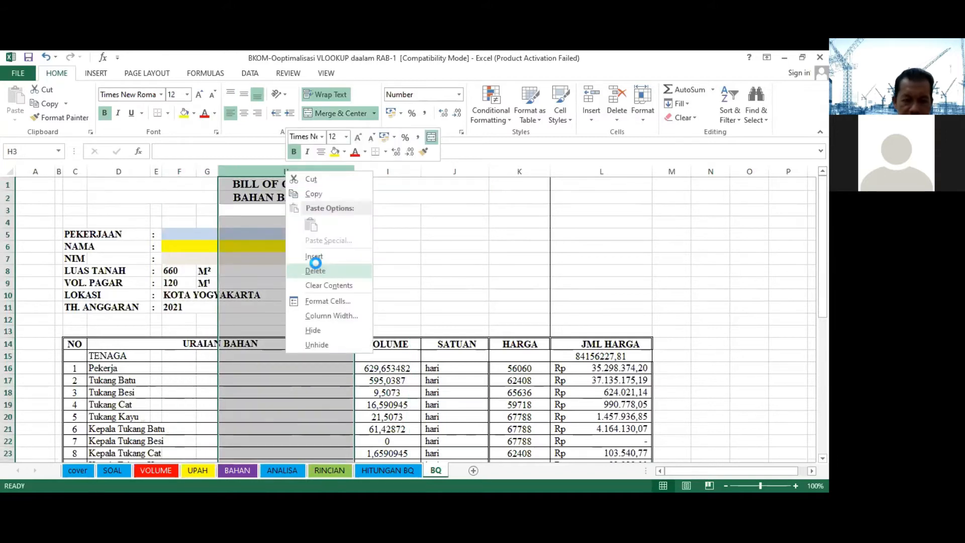
{"action": "left_click", "coordinate": [315, 270]}
{"action": "left_click", "coordinate": [652, 294]}
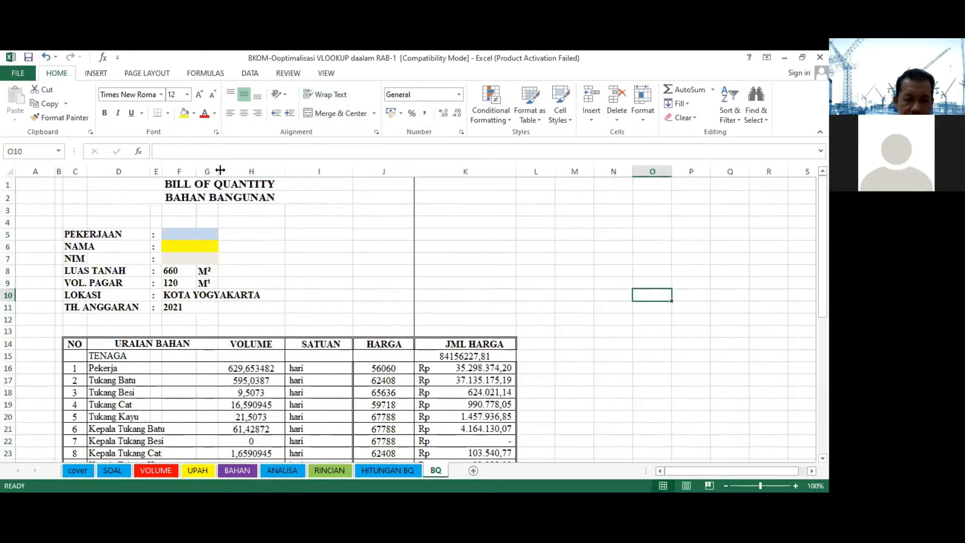
Widen column G so the URAIAN BAHAN descriptions have more room.
{"action": "left_click_drag", "start_coordinate": [257, 177], "coordinate": [256, 177]}
{"action": "left_click", "coordinate": [688, 344]}
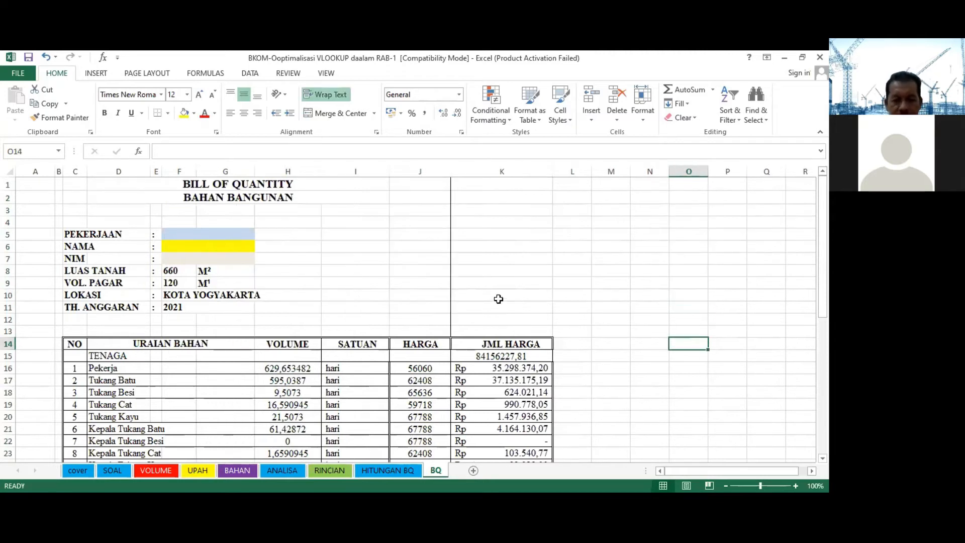
{"action": "scroll", "coordinate": [498, 299], "scroll_direction": "down", "scroll_amount": 2}
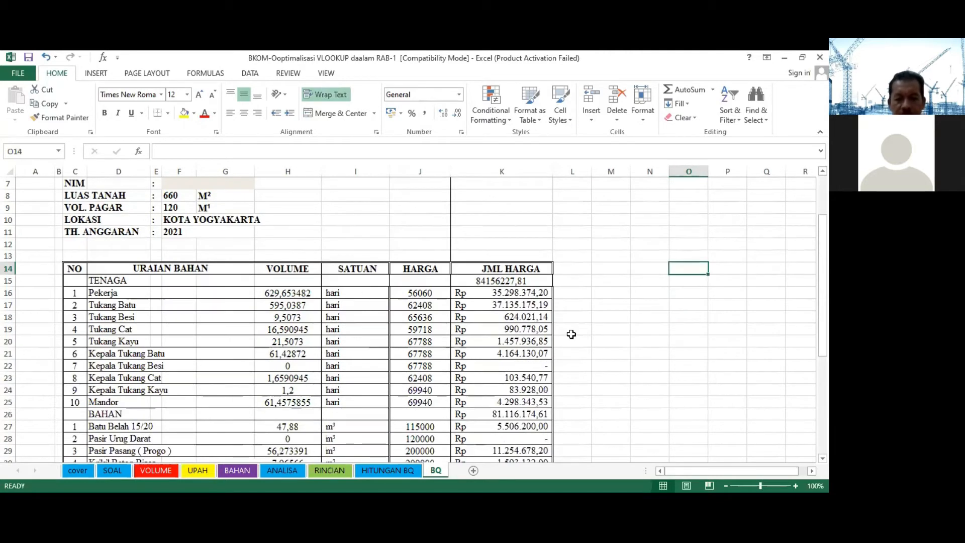
{"action": "left_click", "coordinate": [650, 329]}
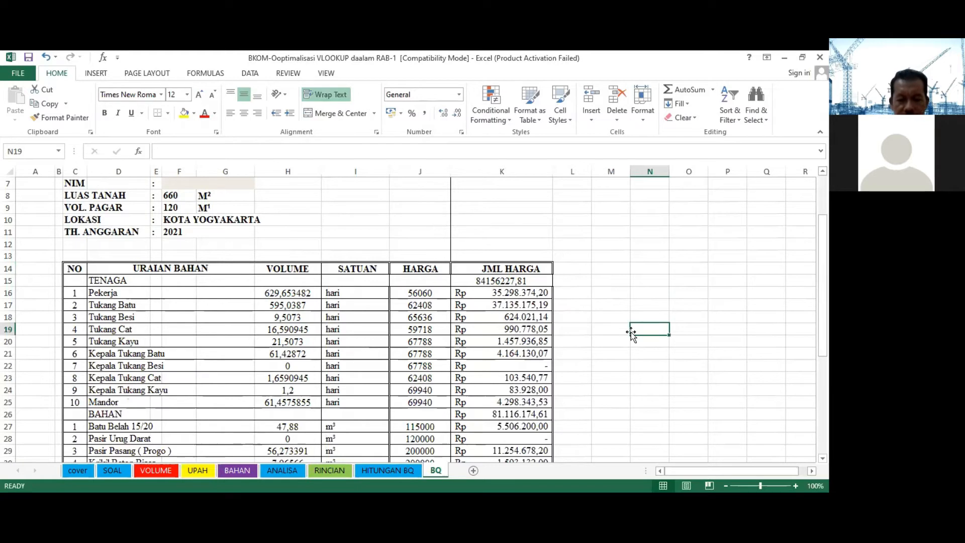
Apply all borders to the whole table, from the NO header in C14 through column K of row 42.
{"action": "left_click_drag", "start_coordinate": [356, 269], "coordinate": [420, 426]}
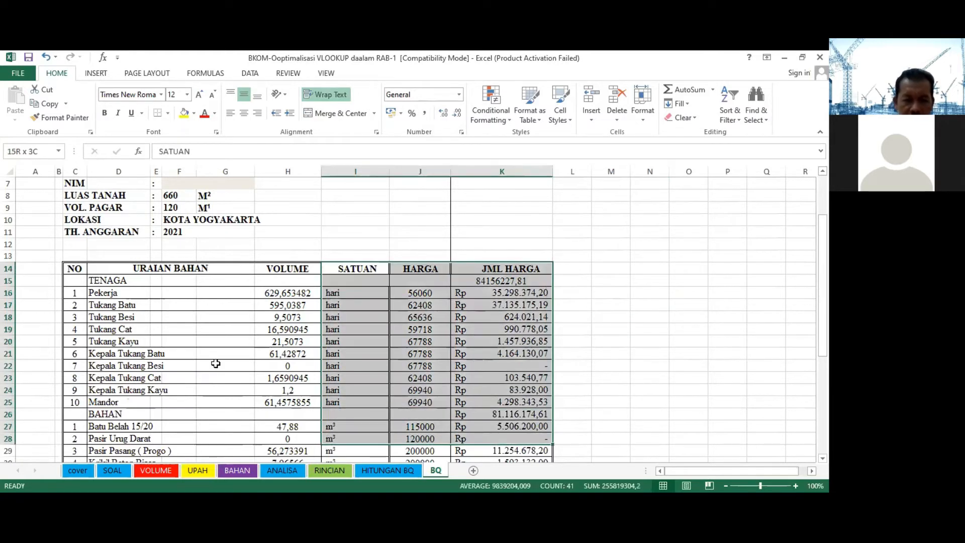
{"action": "left_click_drag", "start_coordinate": [83, 269], "coordinate": [504, 435]}
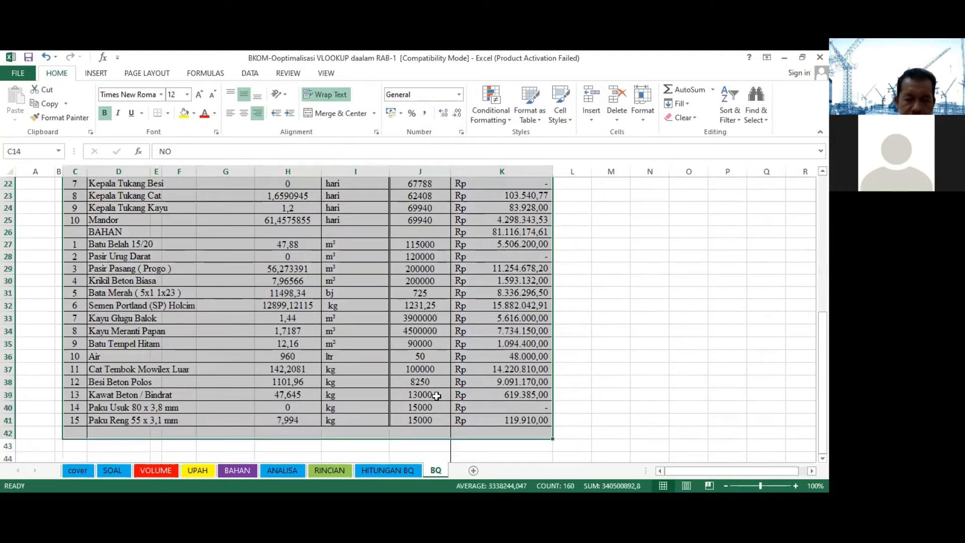
{"action": "left_click", "coordinate": [168, 112]}
{"action": "left_click", "coordinate": [167, 219]}
{"action": "scroll", "coordinate": [598, 302], "scroll_direction": "up", "scroll_amount": 6}
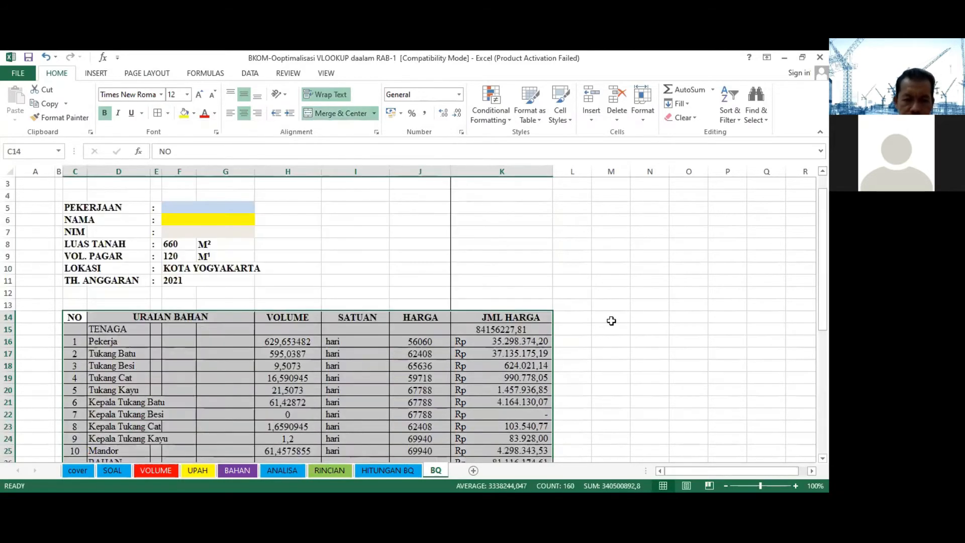
{"action": "left_click", "coordinate": [611, 318]}
Fill the table's header row, from NO to JML HARGA, with yellow.
{"action": "left_click_drag", "start_coordinate": [76, 320], "coordinate": [503, 318]}
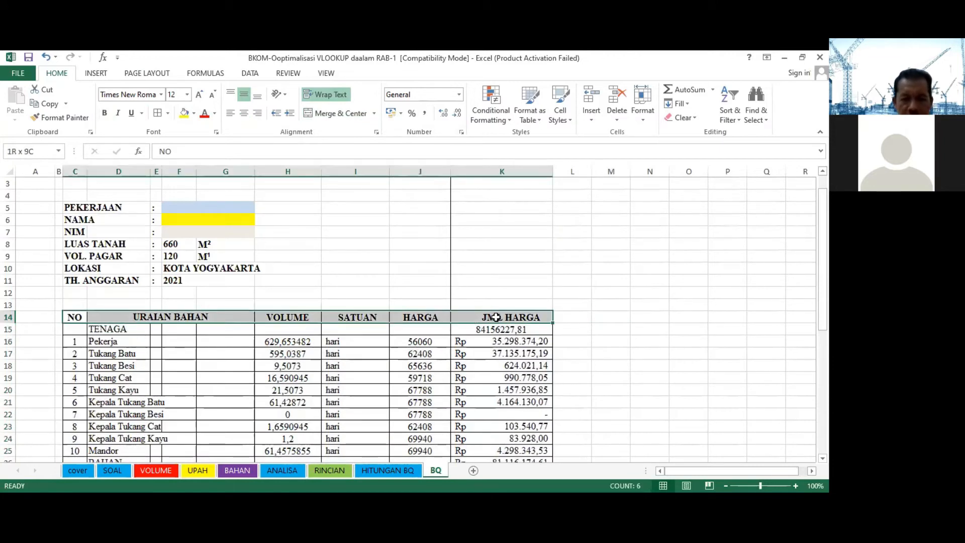
{"action": "left_click", "coordinate": [650, 292]}
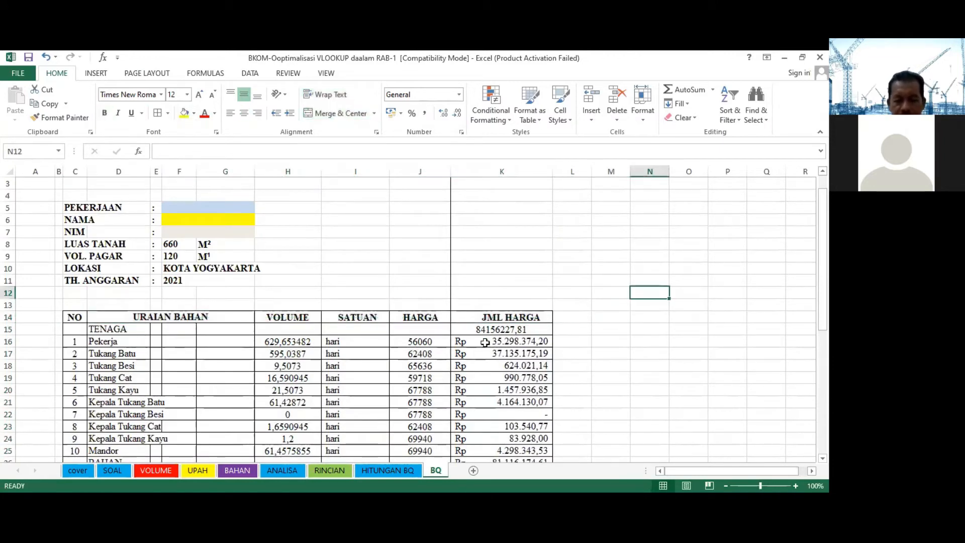
{"action": "left_click_drag", "start_coordinate": [81, 322], "coordinate": [508, 317]}
{"action": "left_click", "coordinate": [184, 113]}
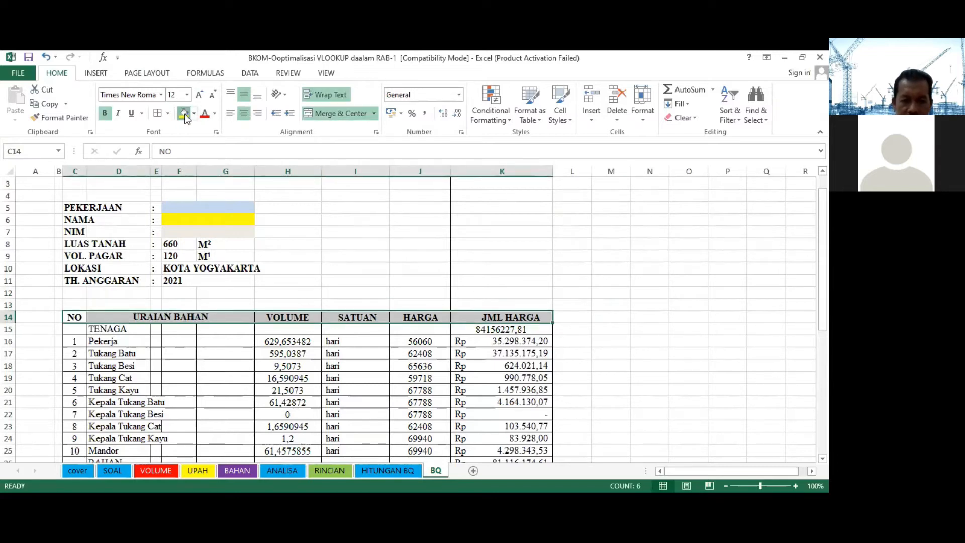
{"action": "left_click", "coordinate": [573, 305]}
Fill the TENAGA row from column C to K with tan and set its text colour to black.
{"action": "scroll", "coordinate": [182, 351], "scroll_direction": "down", "scroll_amount": 2}
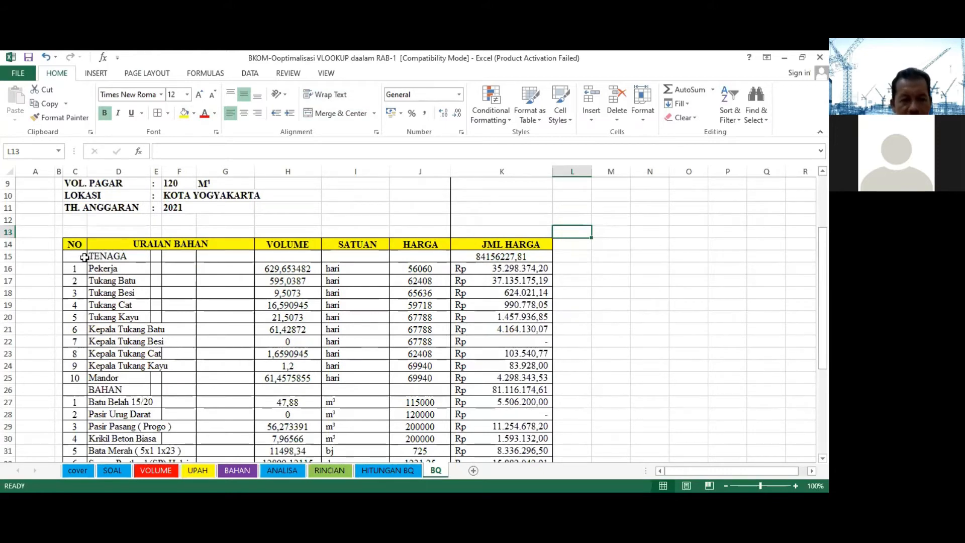
{"action": "left_click_drag", "start_coordinate": [82, 258], "coordinate": [520, 263]}
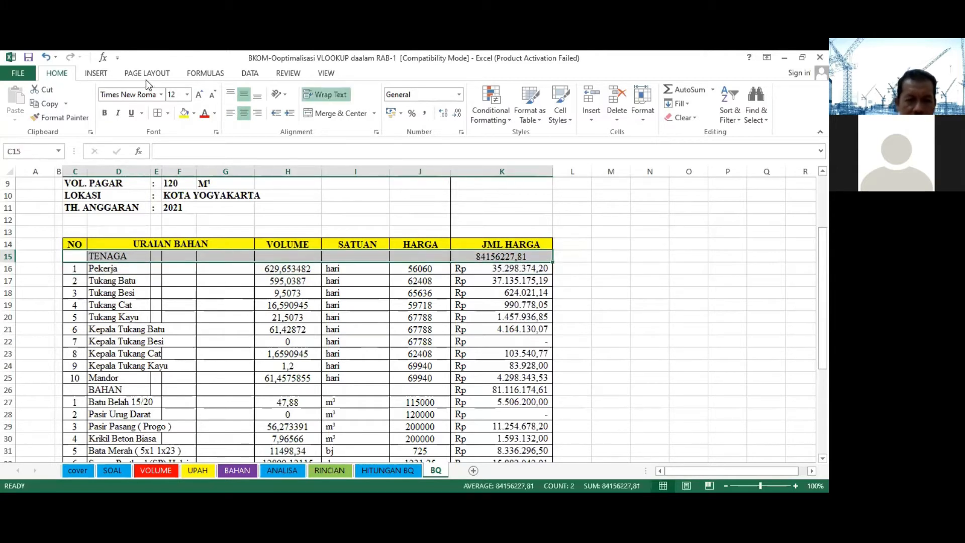
{"action": "left_click", "coordinate": [203, 113]}
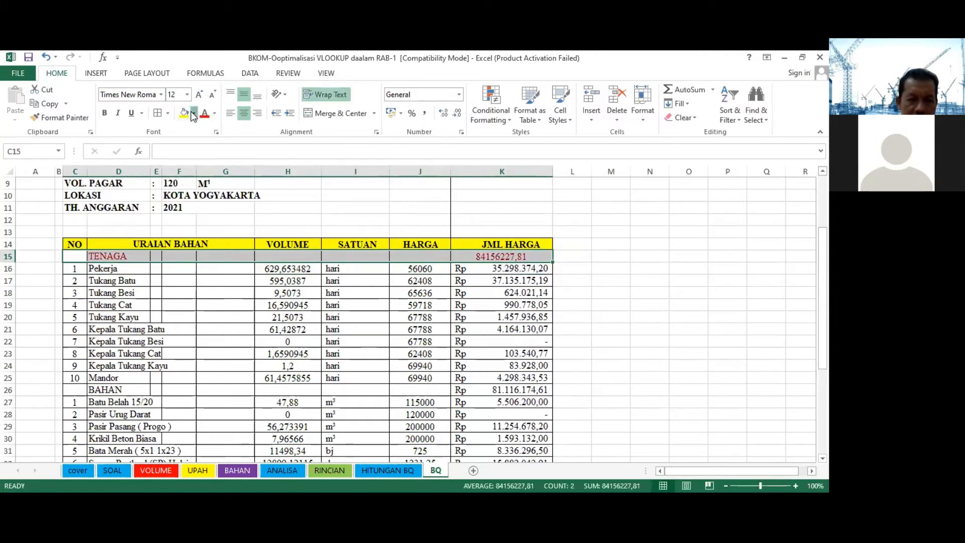
{"action": "left_click", "coordinate": [194, 113]}
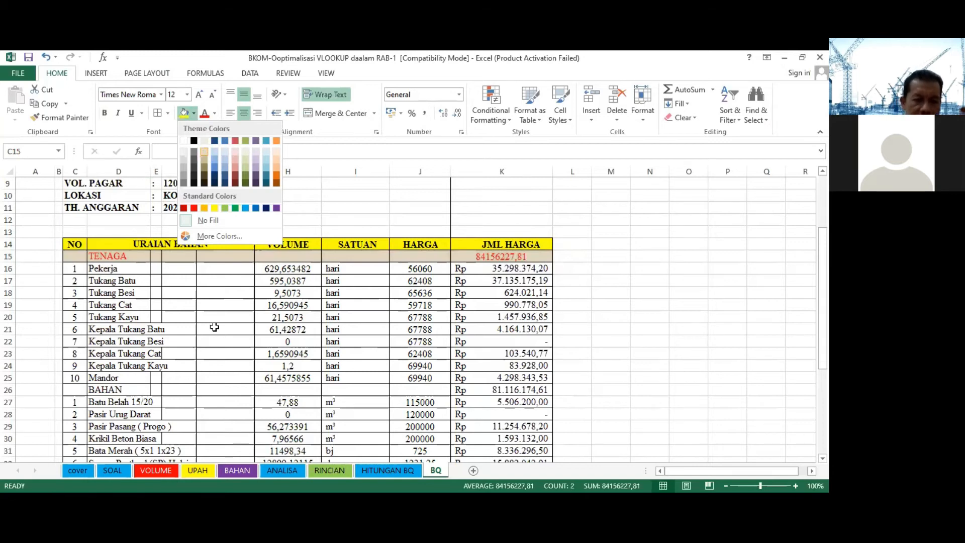
{"action": "scroll", "coordinate": [214, 327], "scroll_direction": "down", "scroll_amount": 5}
{"action": "left_click", "coordinate": [215, 113]}
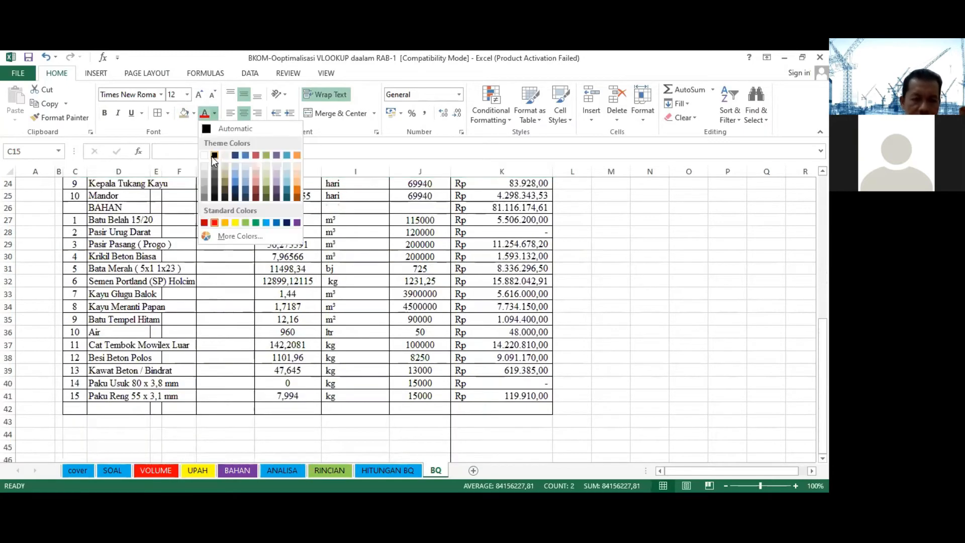
{"action": "left_click", "coordinate": [212, 156]}
{"action": "scroll", "coordinate": [163, 335], "scroll_direction": "up", "scroll_amount": 7}
Fill the BAHAN row from column C to K with light blue.
{"action": "scroll", "coordinate": [75, 259], "scroll_direction": "down", "scroll_amount": 5}
{"action": "left_click_drag", "start_coordinate": [75, 268], "coordinate": [541, 268]}
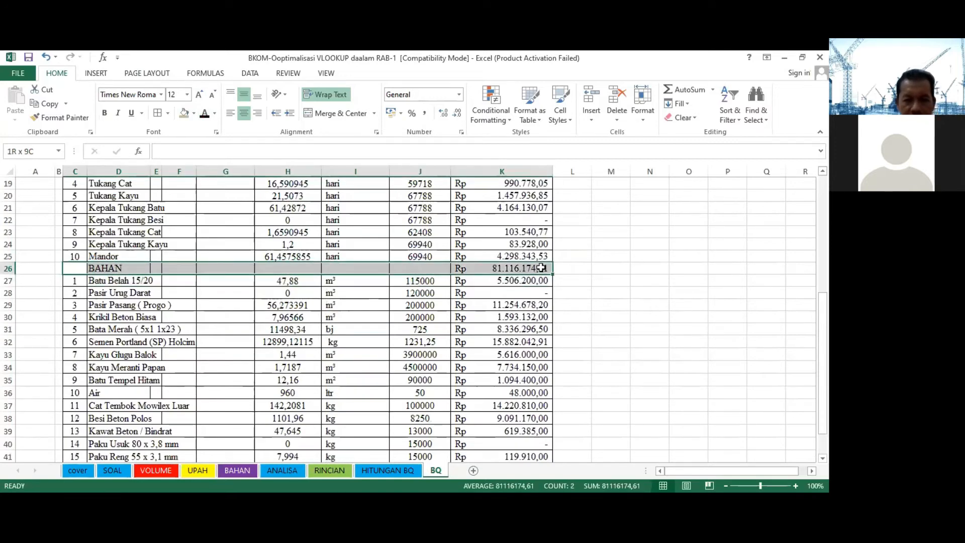
{"action": "left_click", "coordinate": [193, 113]}
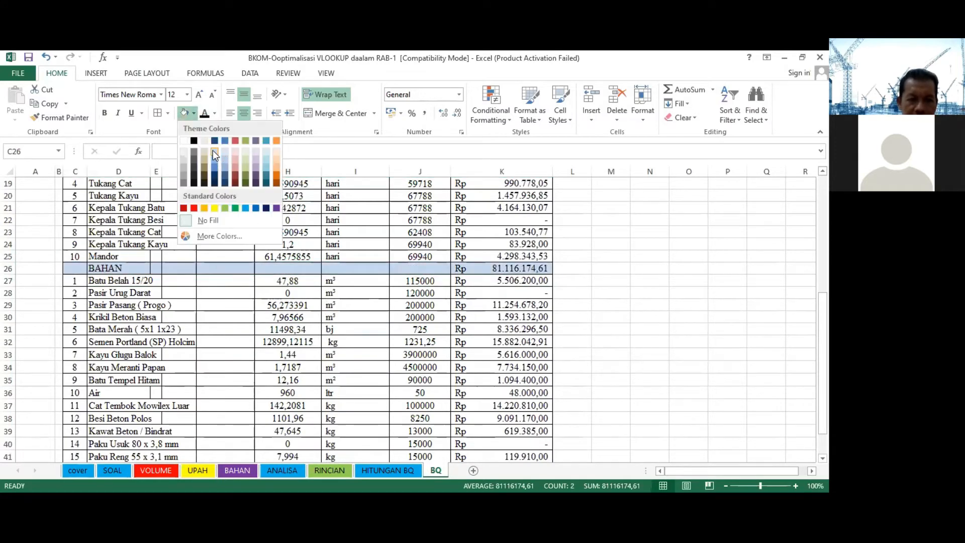
{"action": "left_click", "coordinate": [214, 152]}
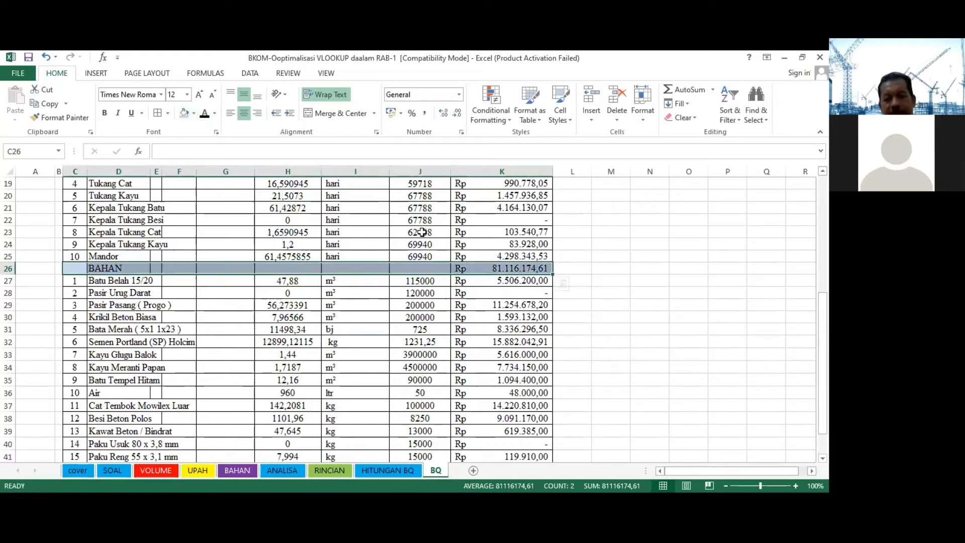
{"action": "left_click", "coordinate": [422, 231]}
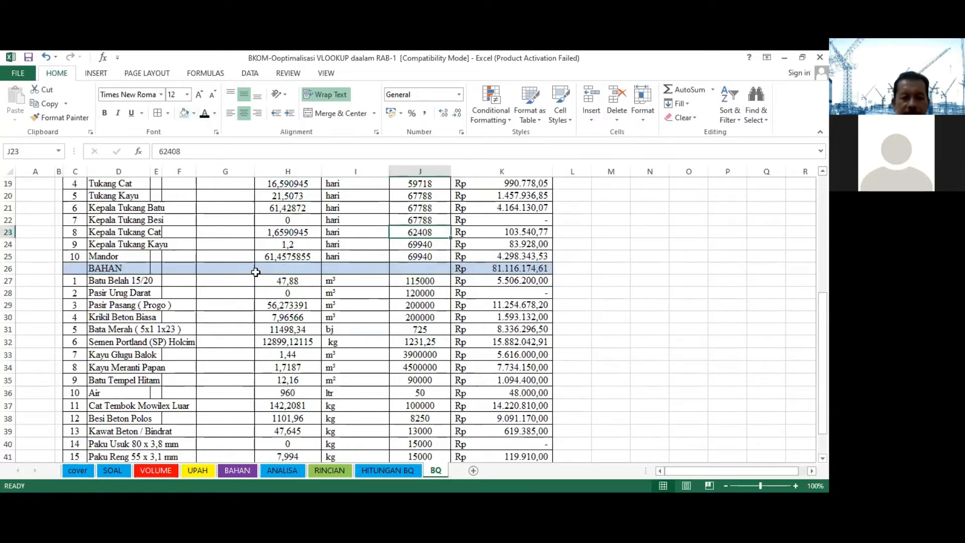
Remove the inner vertical borders from the URAIAN BAHAN cells D15:G42 through the cell formatting settings.
{"action": "scroll", "coordinate": [156, 256], "scroll_direction": "up", "scroll_amount": 3}
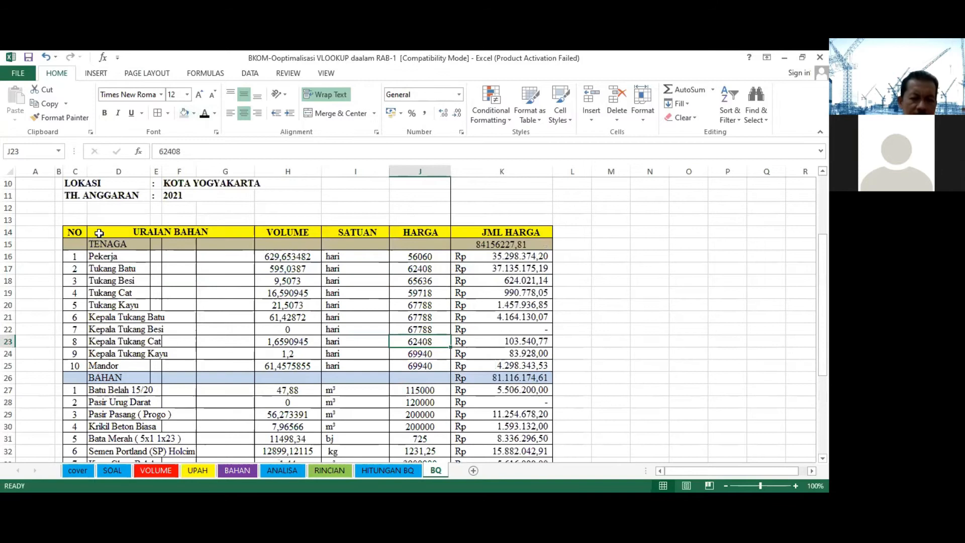
{"action": "left_click_drag", "start_coordinate": [119, 243], "coordinate": [219, 396]}
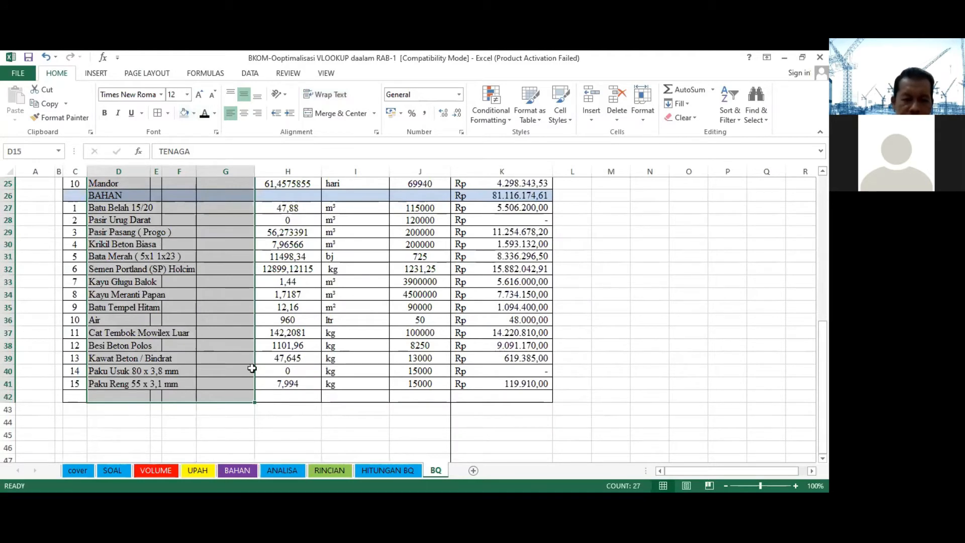
{"action": "scroll", "coordinate": [201, 334], "scroll_direction": "up", "scroll_amount": 7}
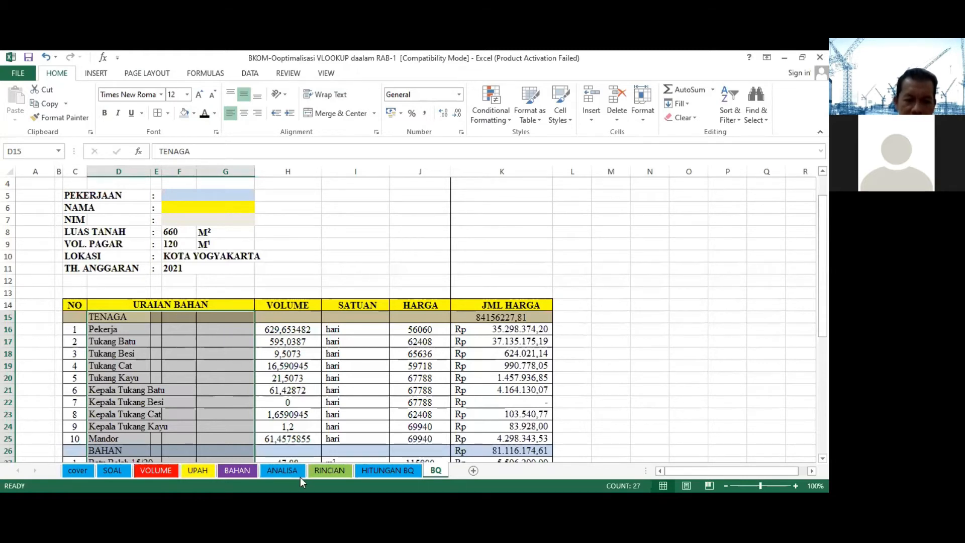
{"action": "key", "text": "ctrl+1"}
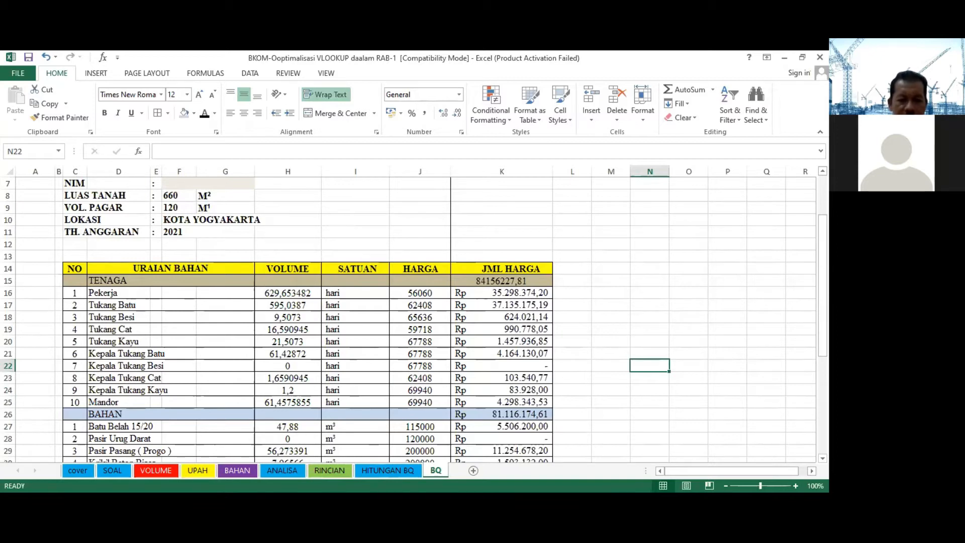
Clear the values in the VOLUME and HARGA columns from row 16 downward.
{"action": "left_click_drag", "start_coordinate": [287, 293], "coordinate": [272, 441]}
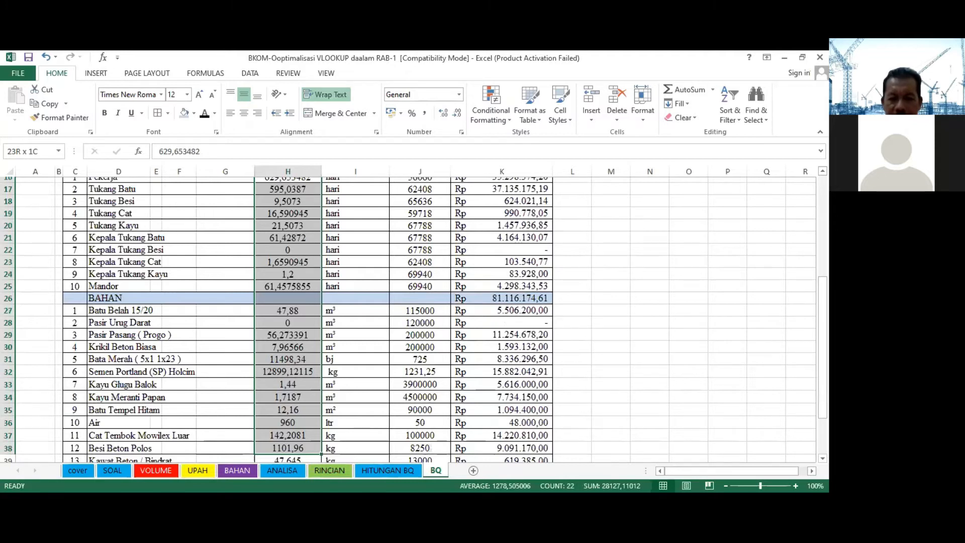
{"action": "key", "text": "Delete"}
{"action": "left_click_drag", "start_coordinate": [414, 180], "coordinate": [409, 442]}
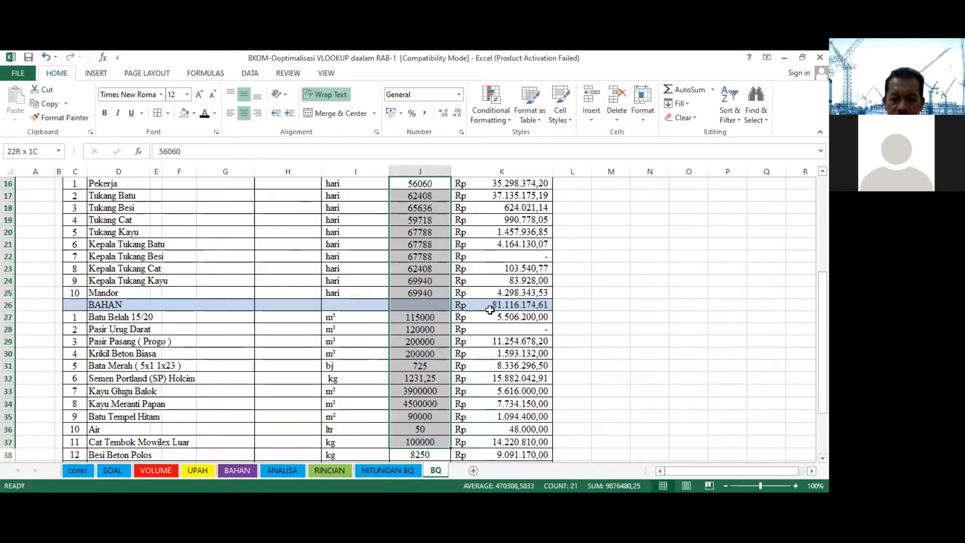
{"action": "key", "text": "Delete"}
Clear the amounts in the JML HARGA column from row 15 downward.
{"action": "scroll", "coordinate": [494, 307], "scroll_direction": "up", "scroll_amount": 4}
{"action": "left_click", "coordinate": [498, 305]}
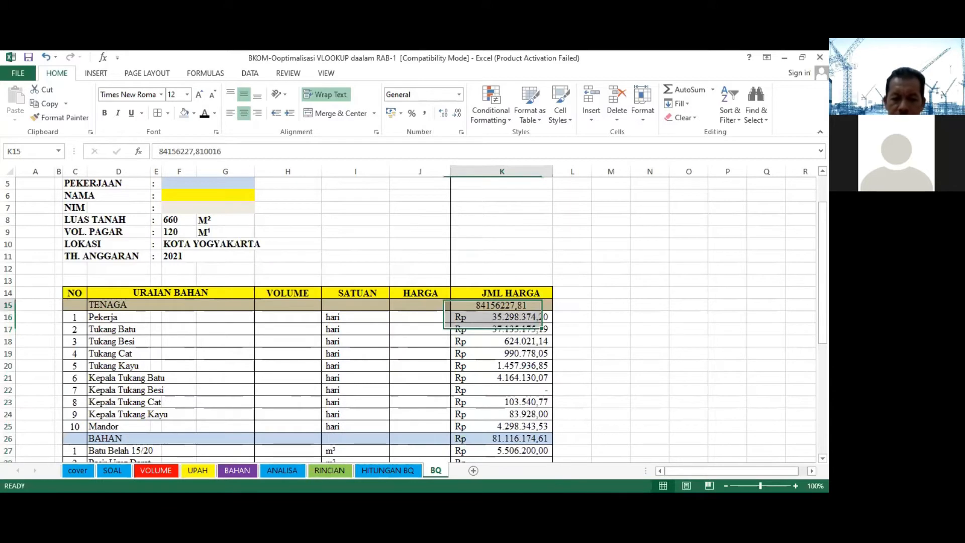
{"action": "left_click_drag", "start_coordinate": [499, 306], "coordinate": [504, 440]}
{"action": "key", "text": "Delete"}
{"action": "scroll", "coordinate": [490, 368], "scroll_direction": "up", "scroll_amount": 4}
{"action": "left_click", "coordinate": [618, 308]}
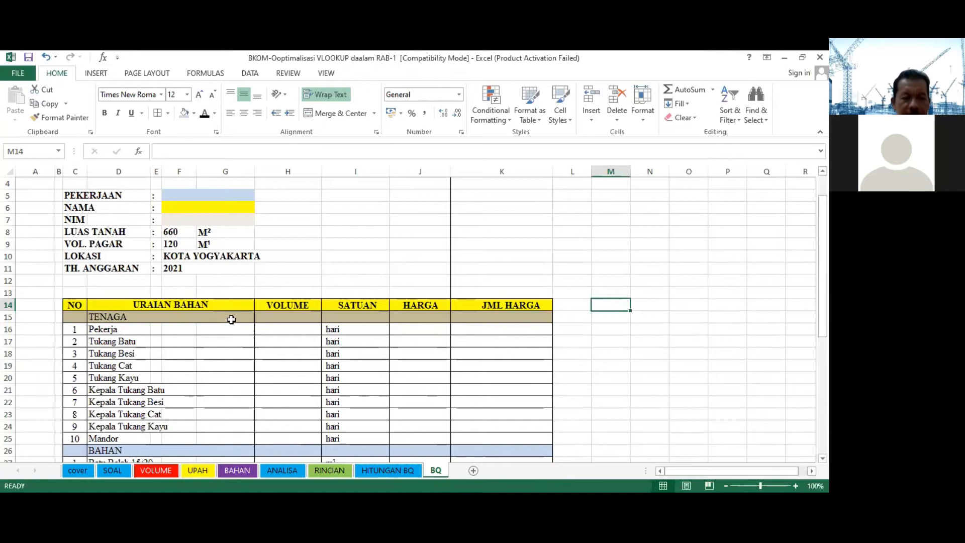
Start a VLOOKUP formula in the Pekerja row's VOLUME cell H16 with D16 as the lookup value.
{"action": "scroll", "coordinate": [256, 297], "scroll_direction": "down", "scroll_amount": 2}
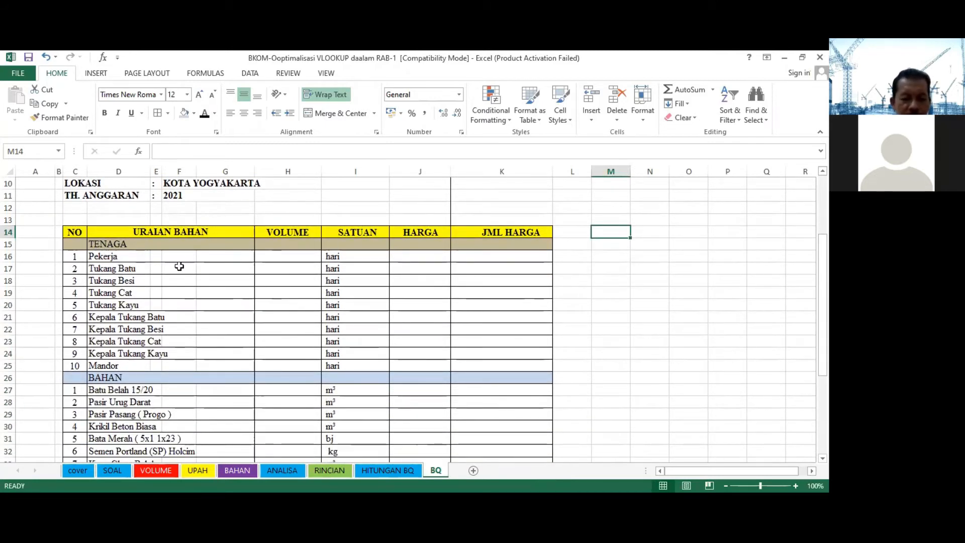
{"action": "left_click", "coordinate": [291, 254]}
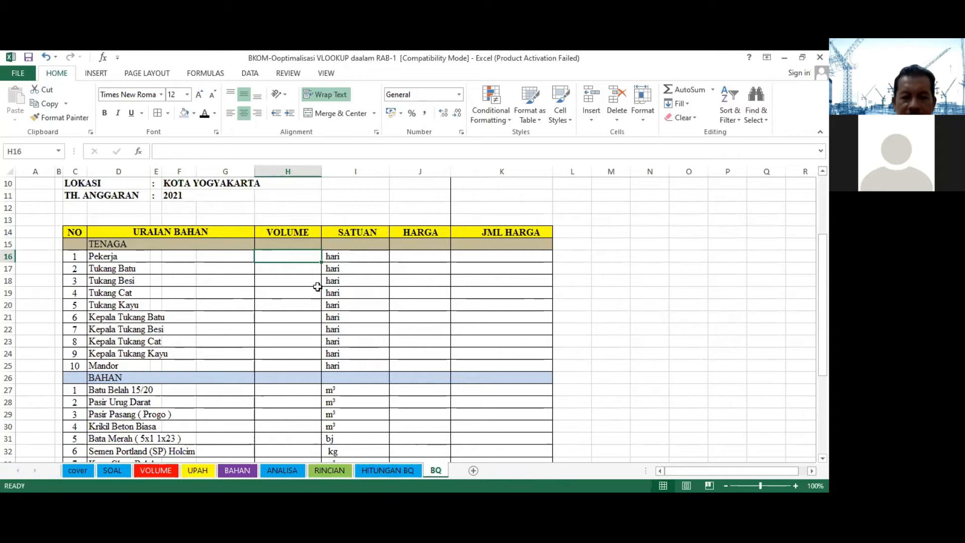
{"action": "type", "text": "="}
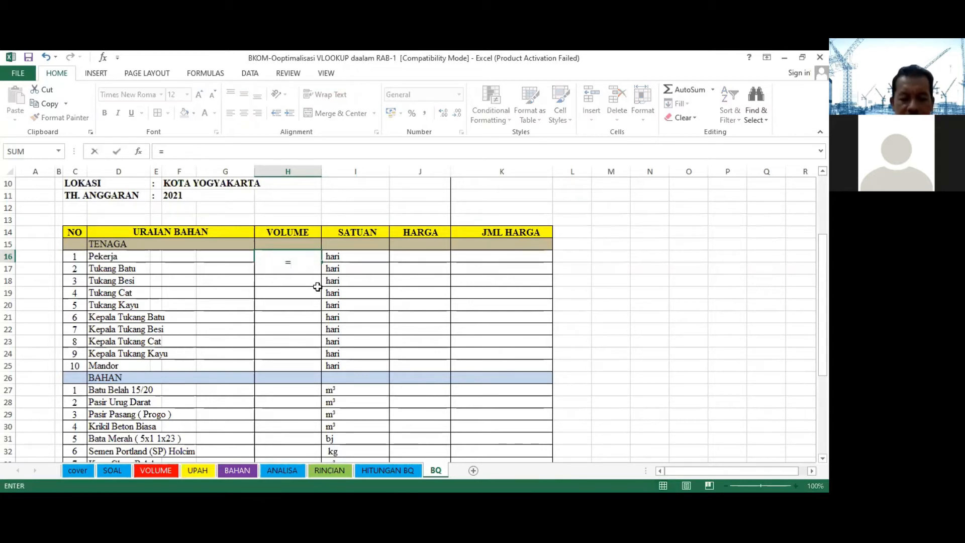
{"action": "type", "text": "V"}
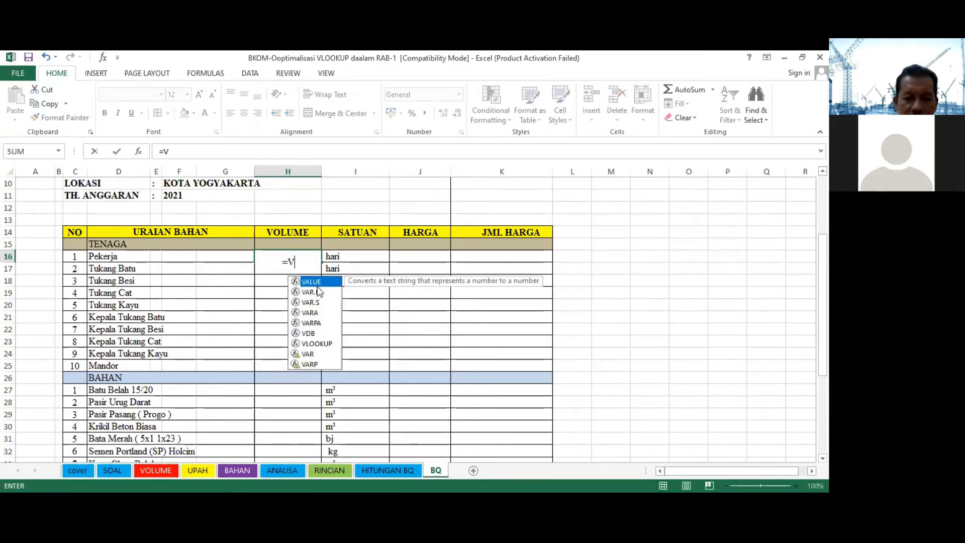
{"action": "type", "text": "L"}
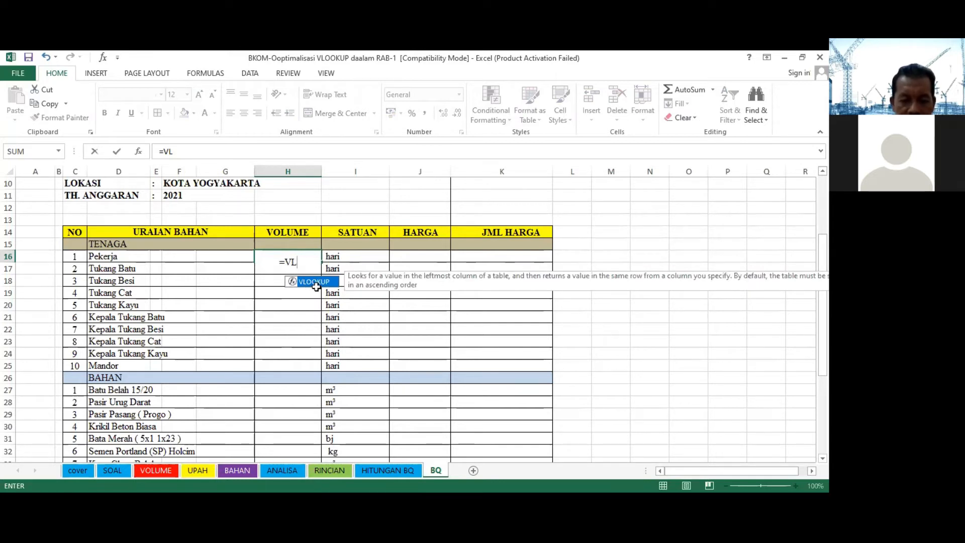
{"action": "double_click", "coordinate": [316, 286]}
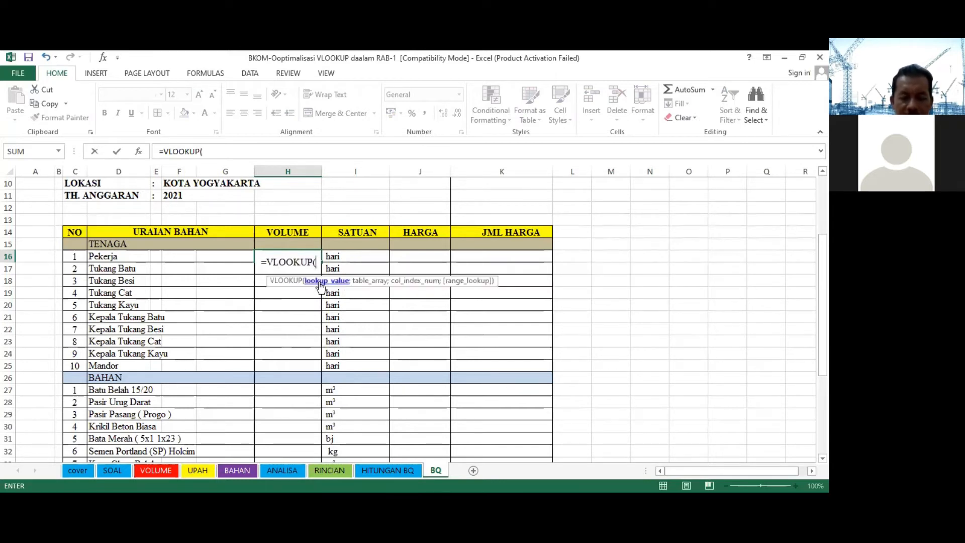
{"action": "left_click", "coordinate": [102, 256]}
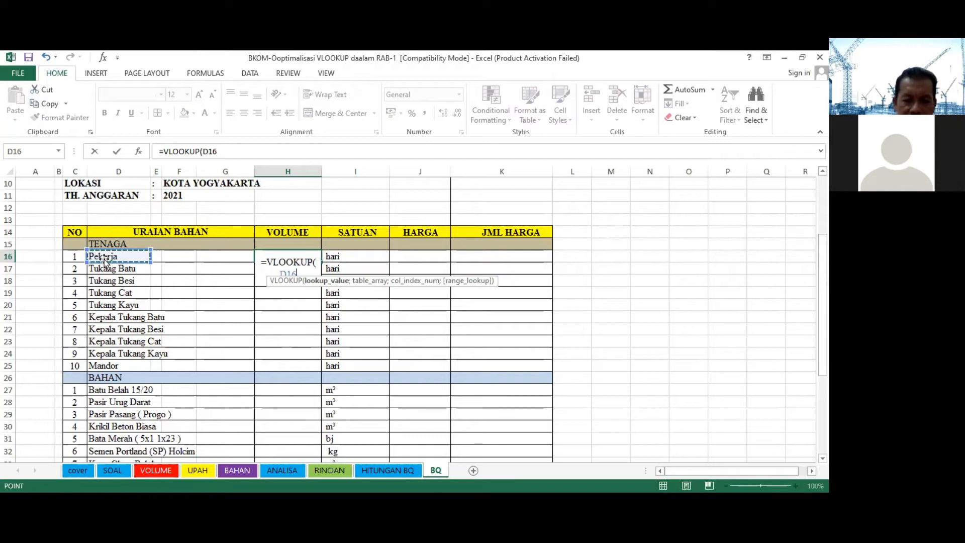
{"action": "type", "text": ";"}
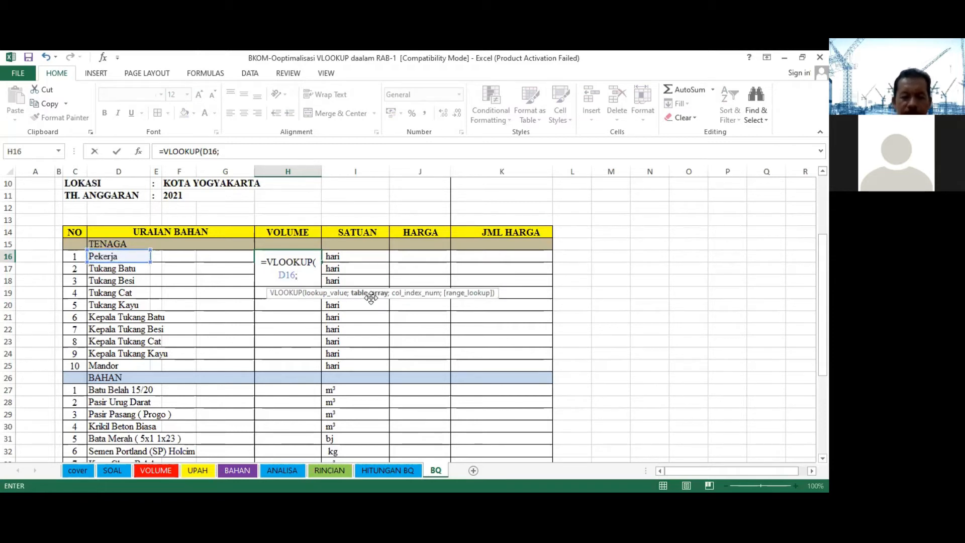
Try to set the VLOOKUP table array from HITUNGAN BQ, then from column S of HITUNGAN BOQ in the MENGHITUNG BILL OF QUANTITY (BOQ) workbook.
{"action": "left_click", "coordinate": [386, 470]}
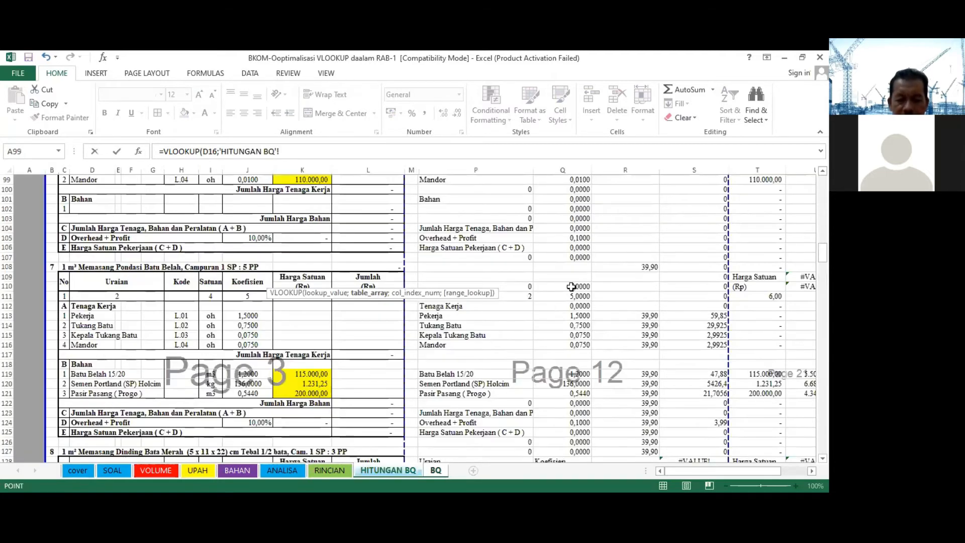
{"action": "left_click_drag", "start_coordinate": [823, 253], "coordinate": [823, 185]}
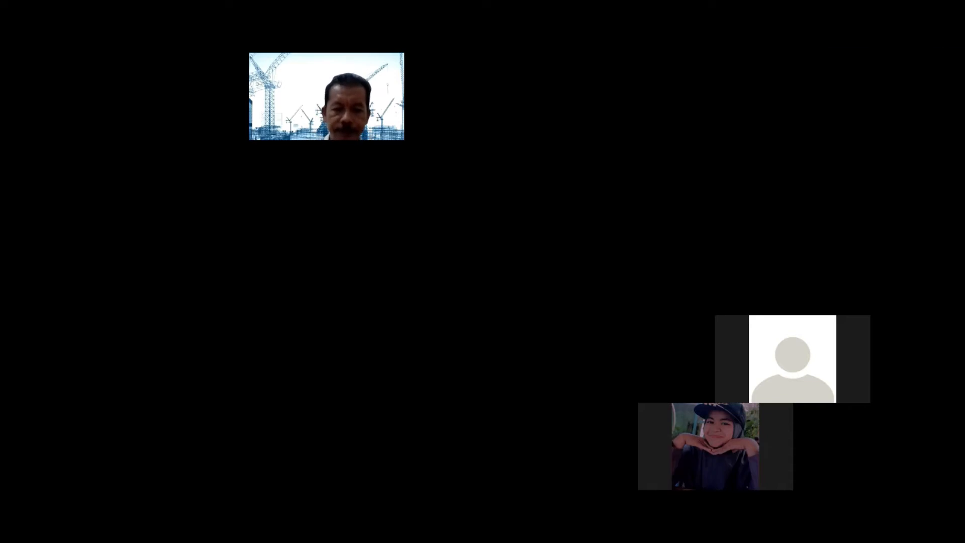
{"action": "scroll", "coordinate": [497, 271], "scroll_direction": "up", "scroll_amount": 5}
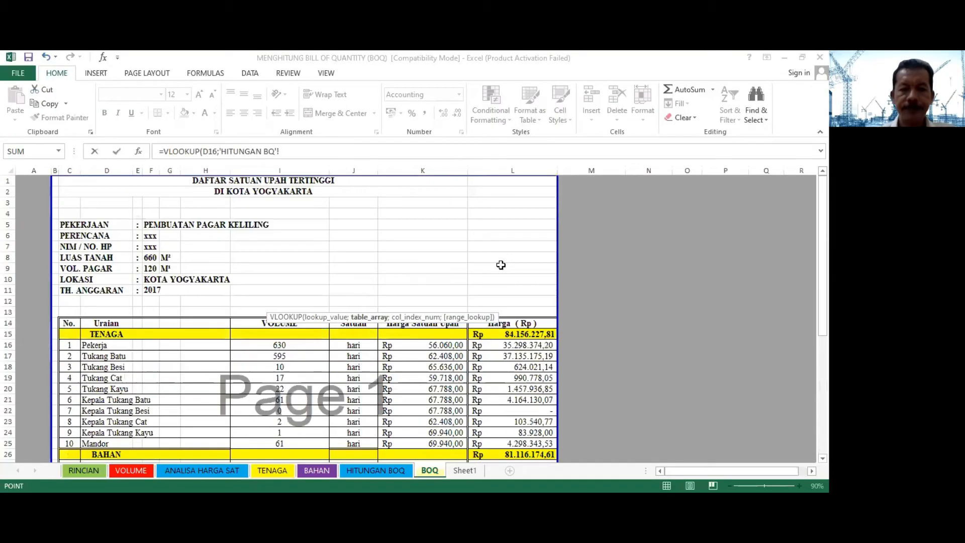
{"action": "scroll", "coordinate": [347, 350], "scroll_direction": "down", "scroll_amount": 1}
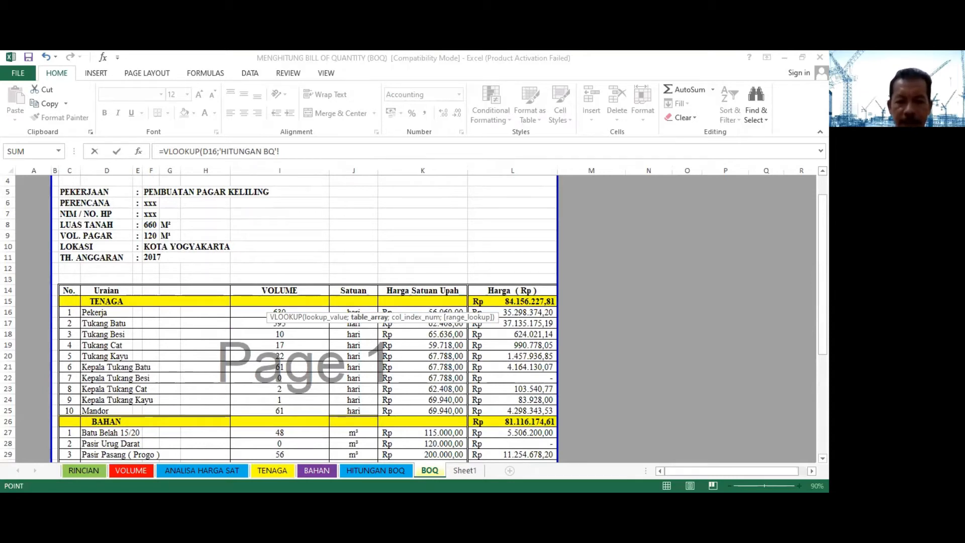
{"action": "left_click", "coordinate": [376, 470]}
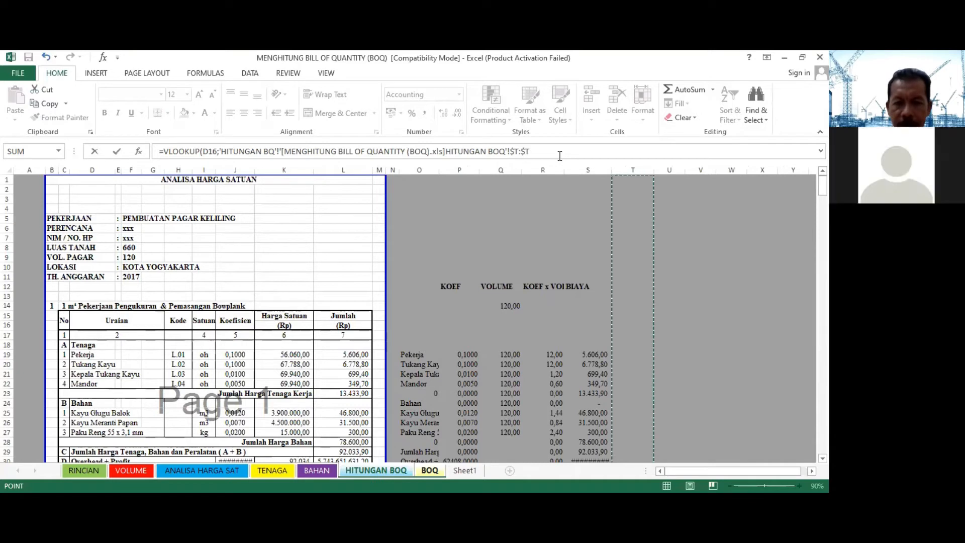
{"action": "left_click", "coordinate": [570, 170]}
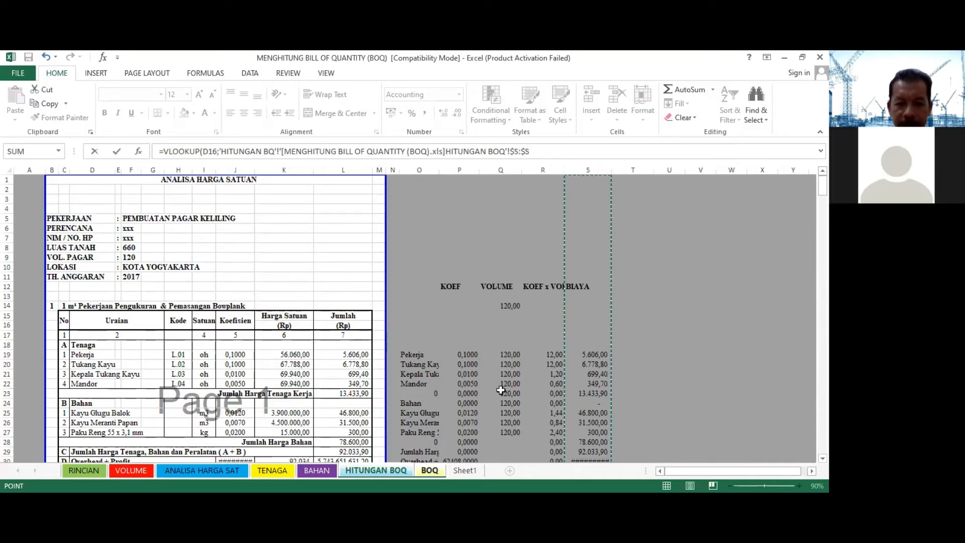
{"action": "key", "text": "Return"}
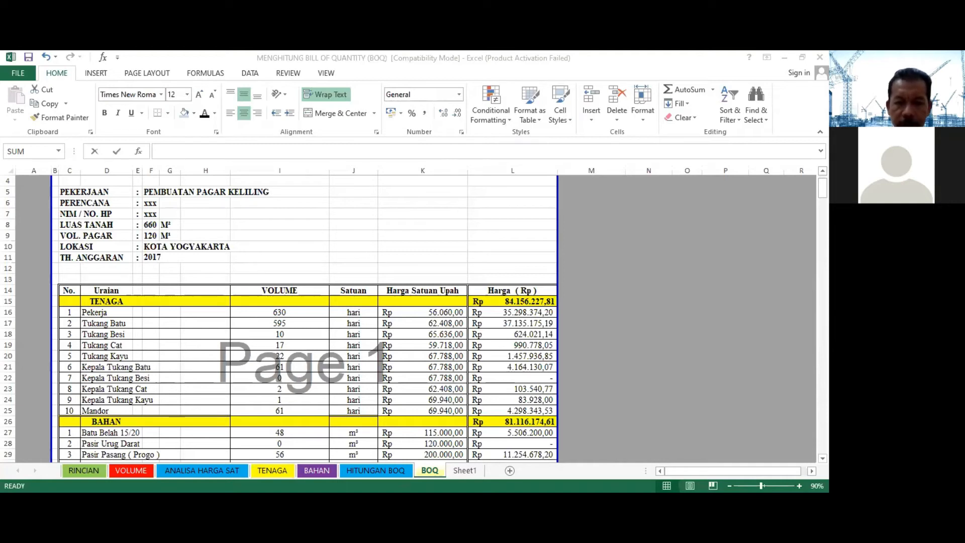
Copy the SUMIF formula text from the Pekerja row's VOLUME cell I16 on the BOQ sheet, leaving the cell unedited.
{"action": "left_click", "coordinate": [290, 313]}
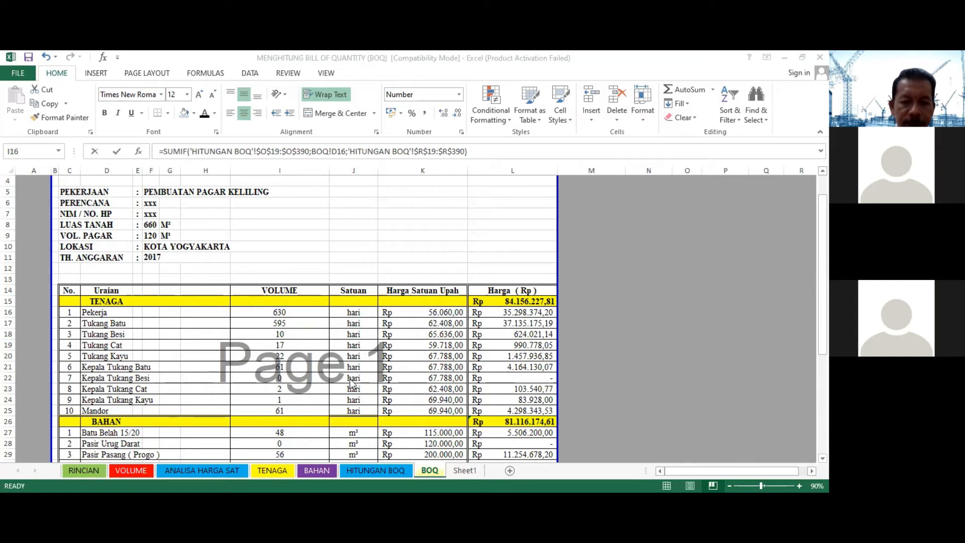
{"action": "left_click", "coordinate": [292, 311]}
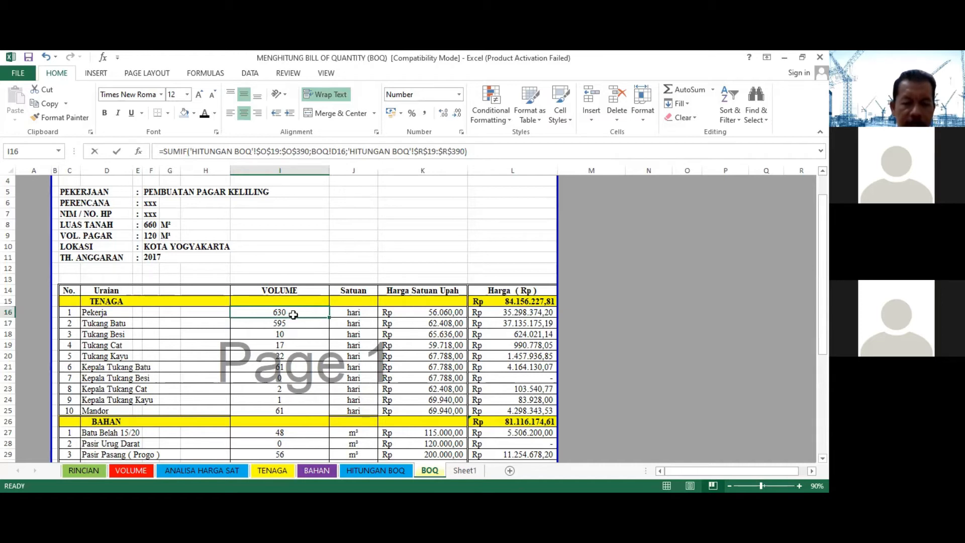
{"action": "right_click", "coordinate": [293, 312]}
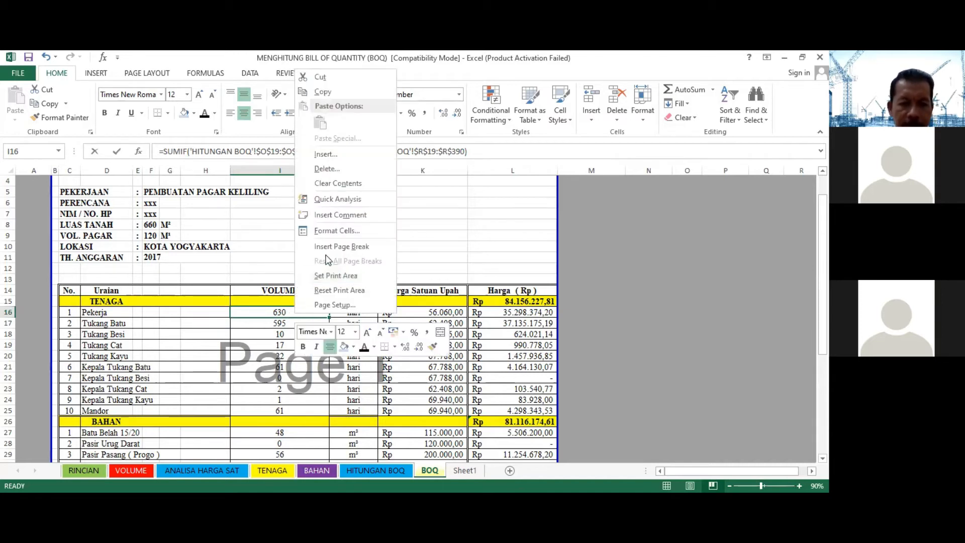
{"action": "left_click_drag", "start_coordinate": [479, 152], "coordinate": [97, 154]}
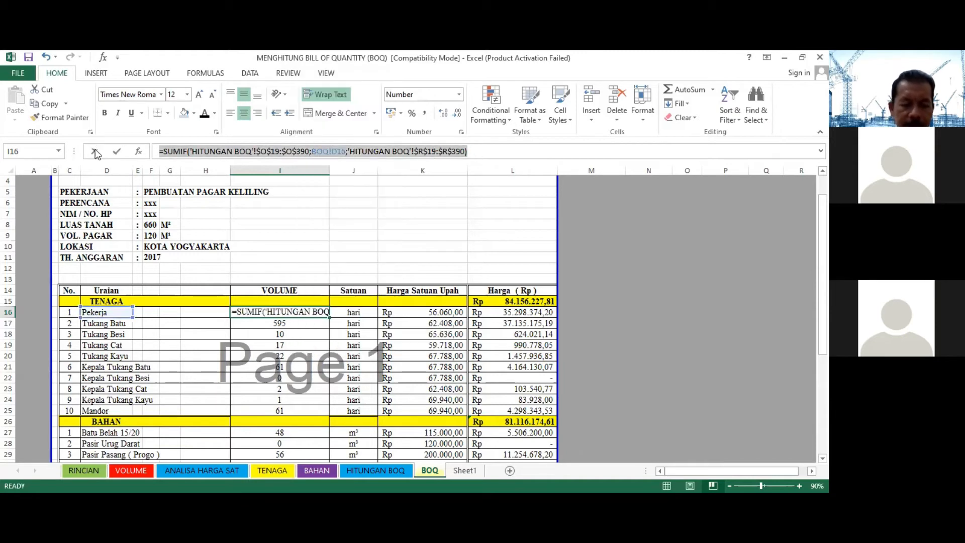
{"action": "key", "text": "ctrl+c"}
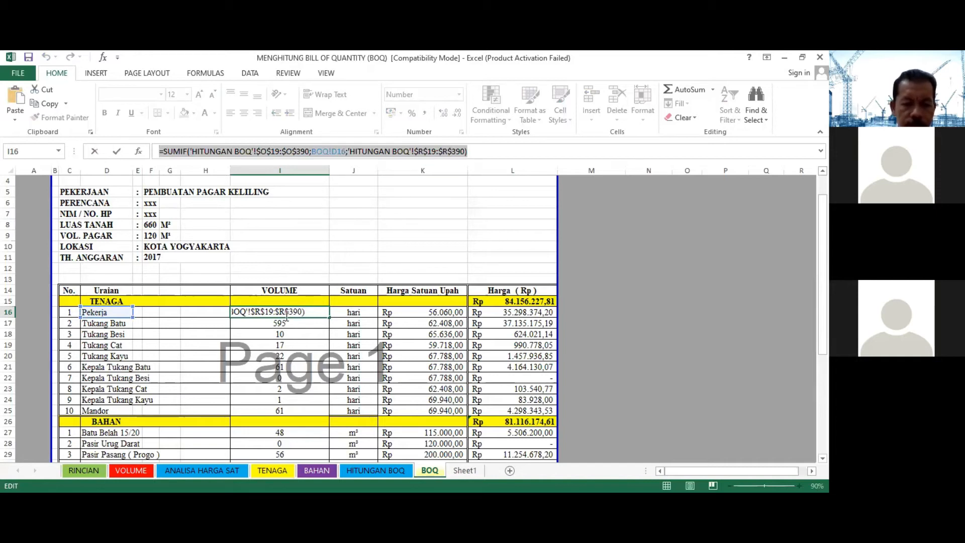
{"action": "key", "text": "Escape"}
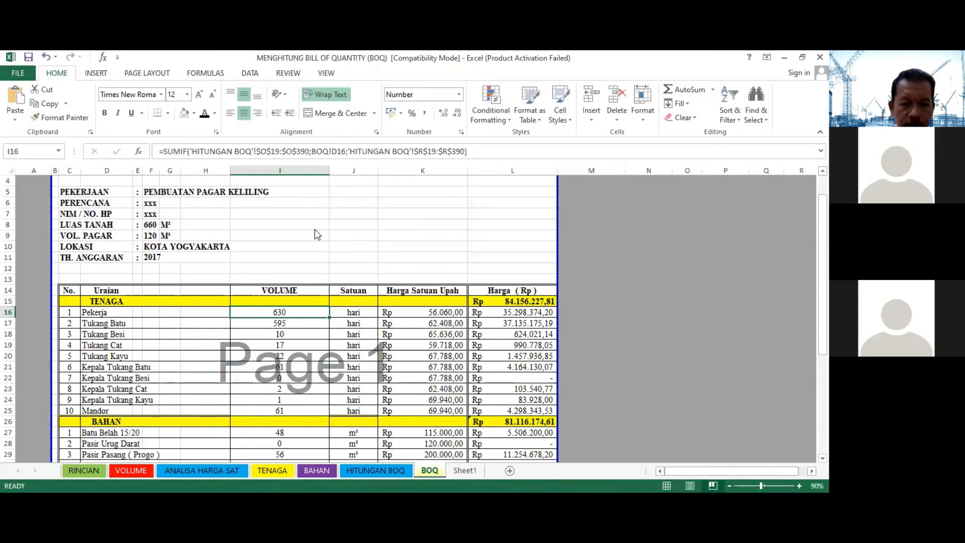
Add a comment containing the copied SUMIF formula to cell I16, and resize and move its box above the table.
{"action": "key", "text": "shift+F10"}
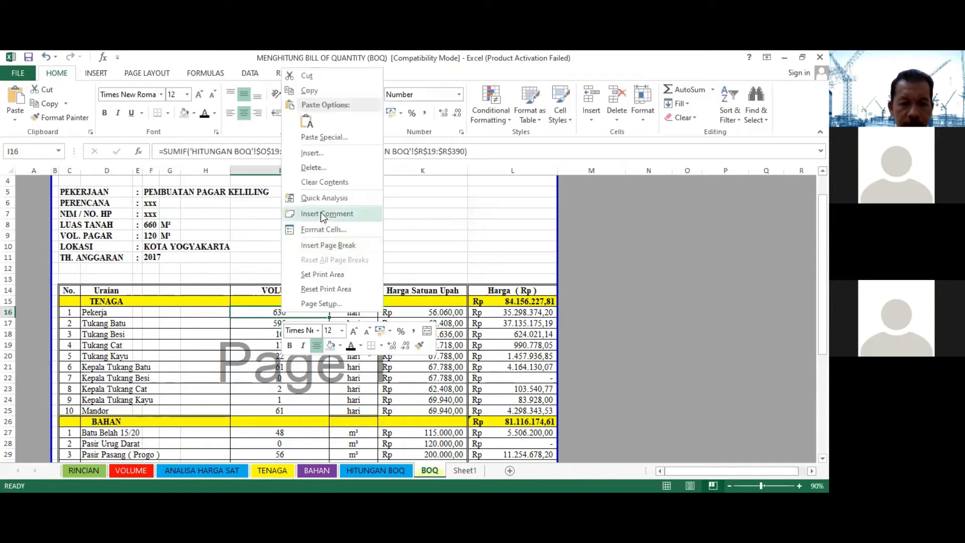
{"action": "left_click", "coordinate": [323, 215]}
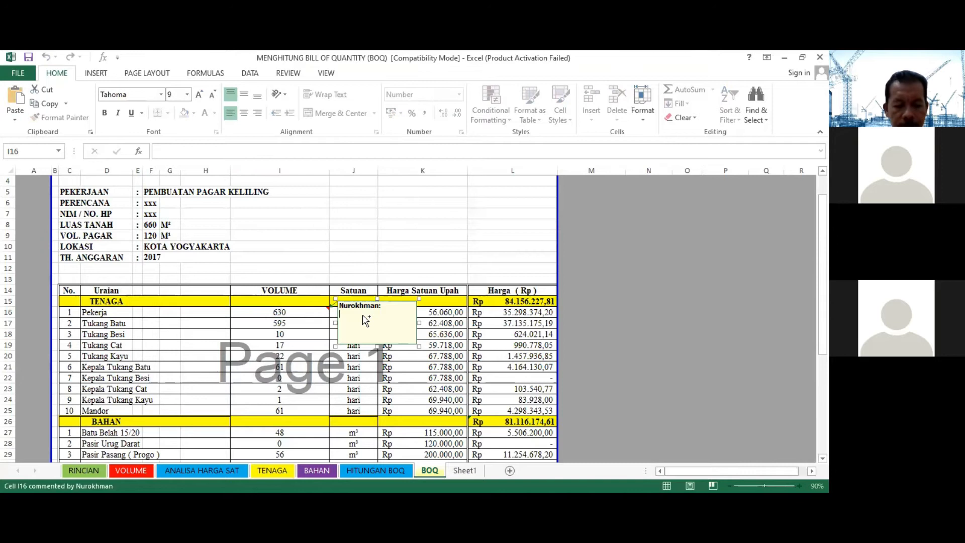
{"action": "key", "text": "ctrl+v"}
{"action": "left_click_drag", "start_coordinate": [419, 298], "coordinate": [650, 302]}
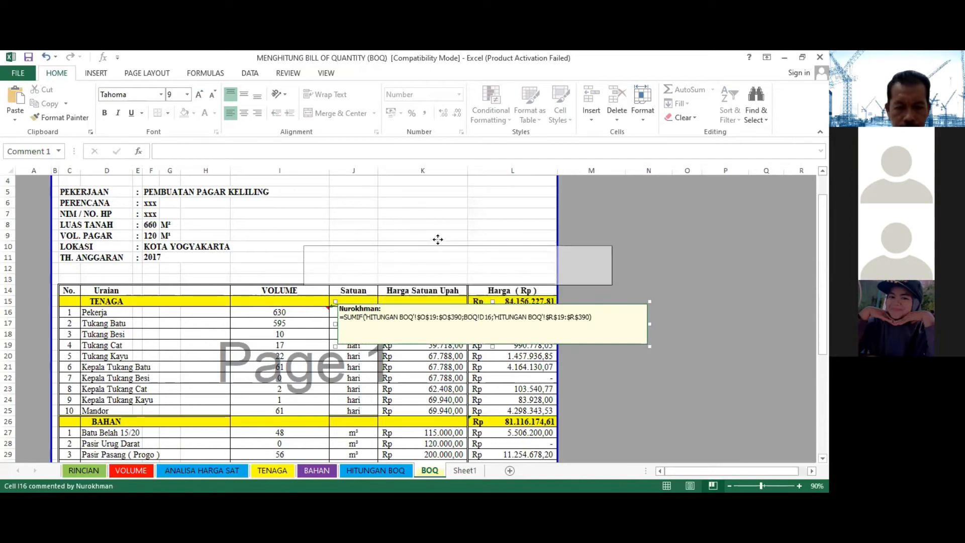
{"action": "left_click_drag", "start_coordinate": [496, 347], "coordinate": [471, 285]}
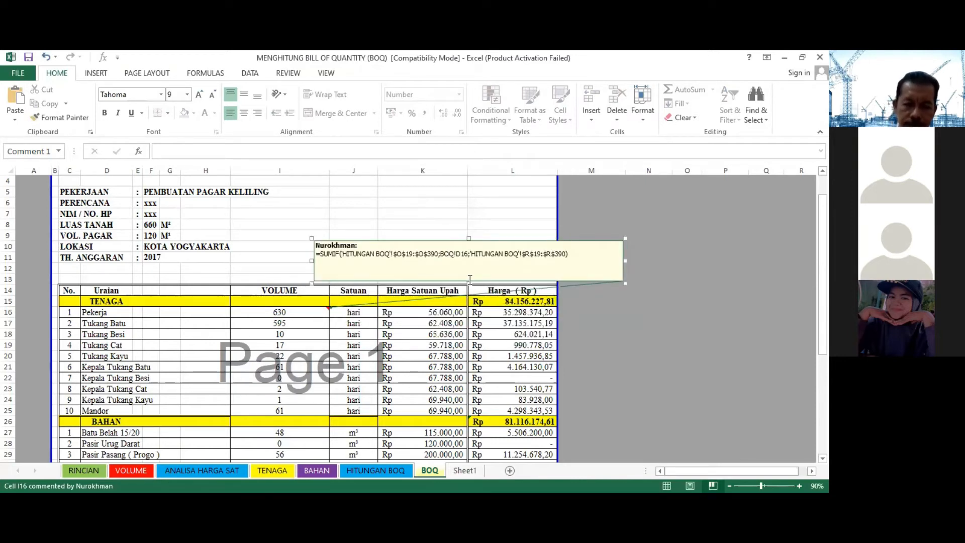
{"action": "left_click_drag", "start_coordinate": [466, 283], "coordinate": [465, 269]}
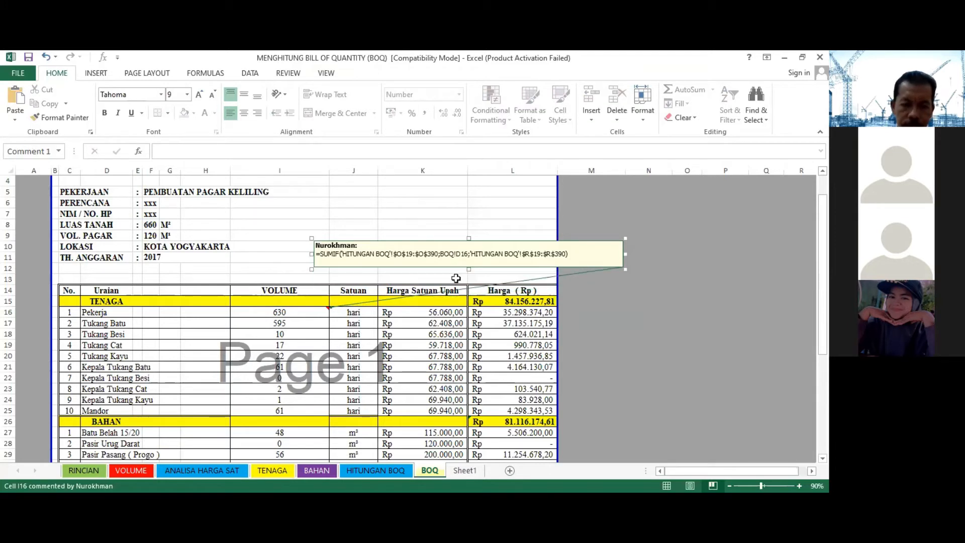
Set the comment on cell I16 to stay permanently shown.
{"action": "left_click", "coordinate": [286, 313]}
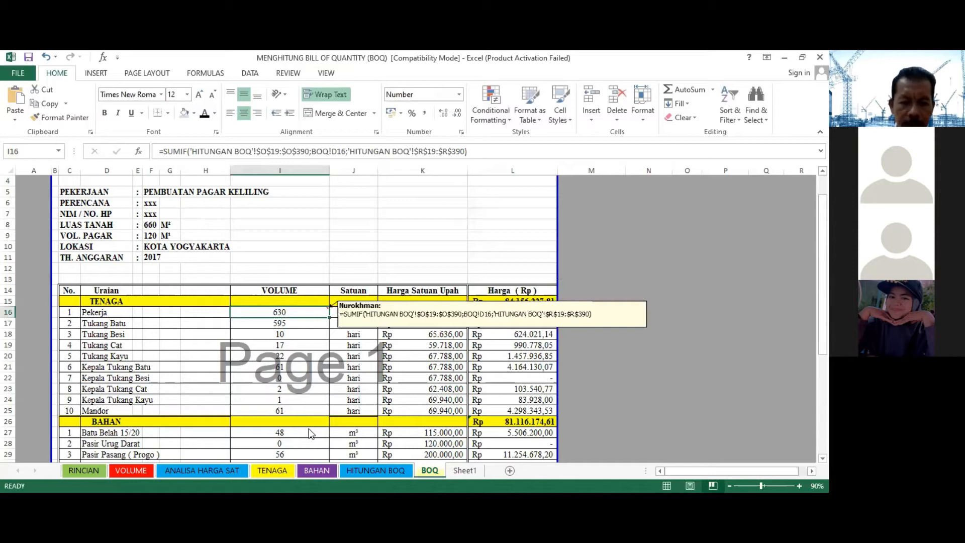
{"action": "right_click", "coordinate": [293, 313]}
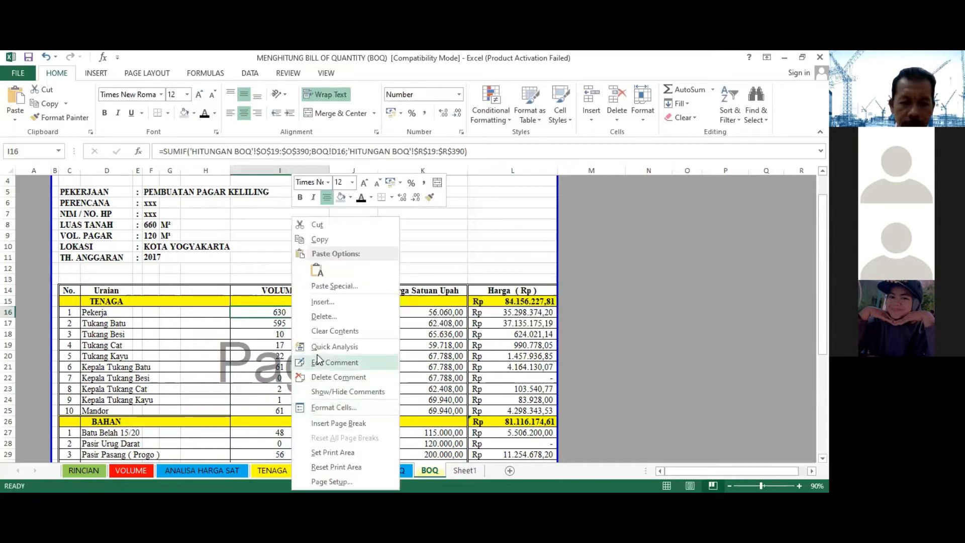
{"action": "left_click", "coordinate": [327, 391]}
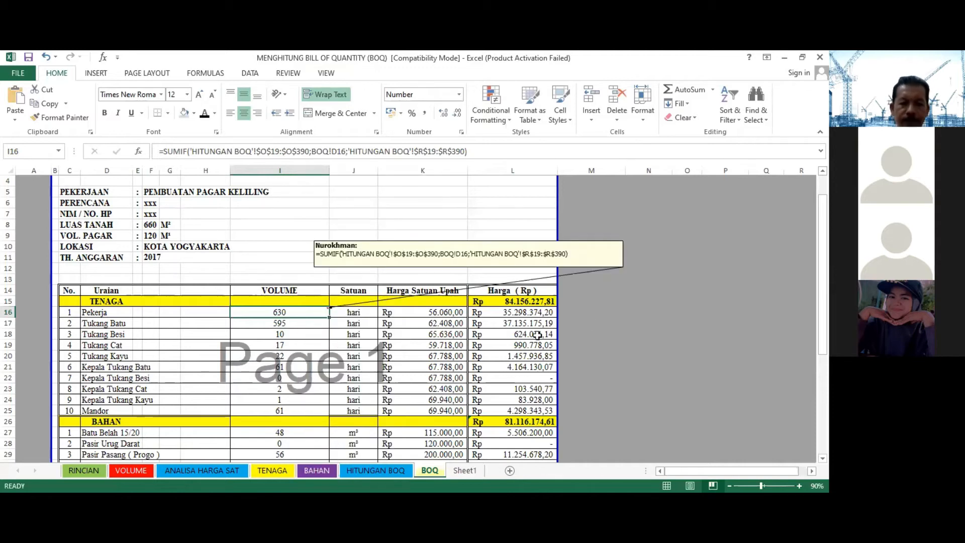
Clear the VOLUME formula in the Tukang Batu row, cell I17.
{"action": "left_click", "coordinate": [584, 324]}
{"action": "left_click", "coordinate": [265, 324]}
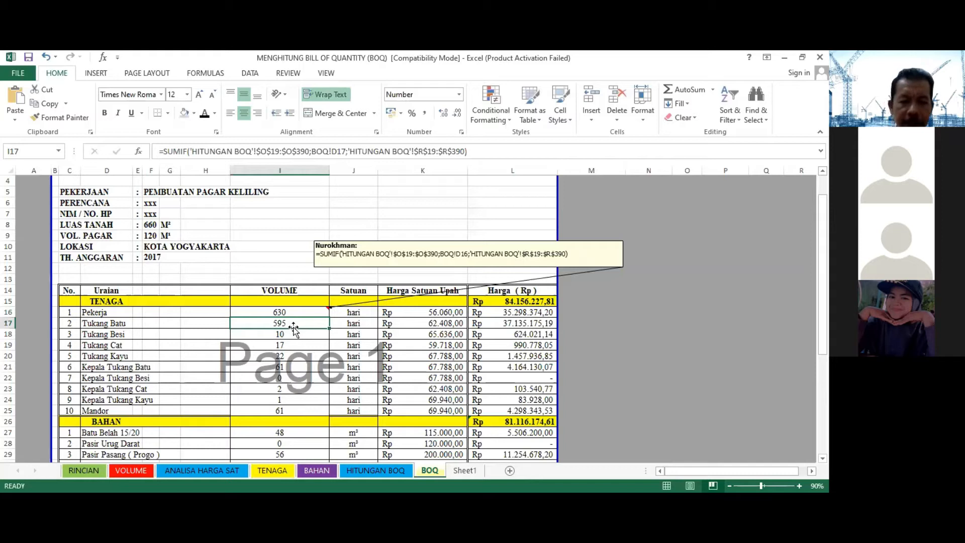
{"action": "key", "text": "Delete"}
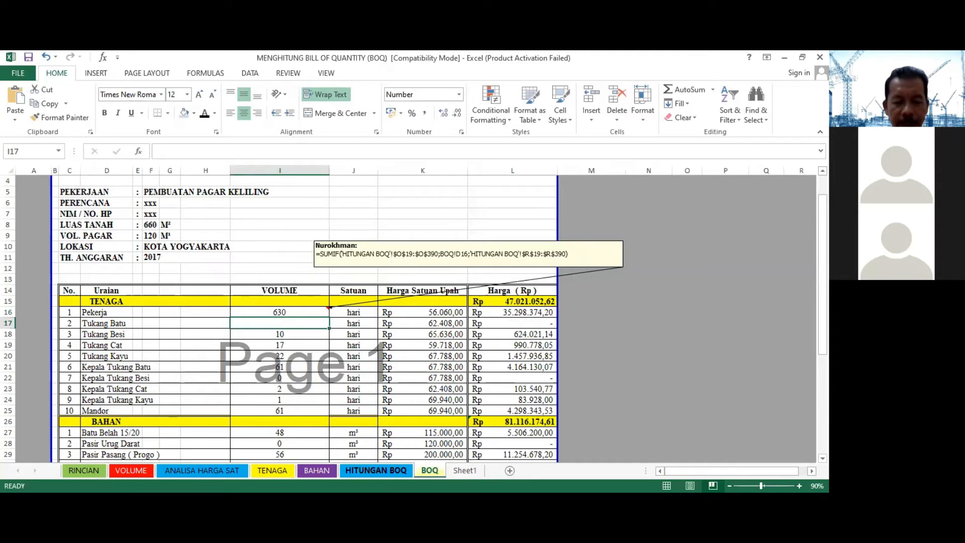
Examine the coefficient, volume and KOEF x VOL columns beside the work-item analyses on the HITUNGAN BOQ sheet, from item 1 to item 8.
{"action": "left_click", "coordinate": [377, 471]}
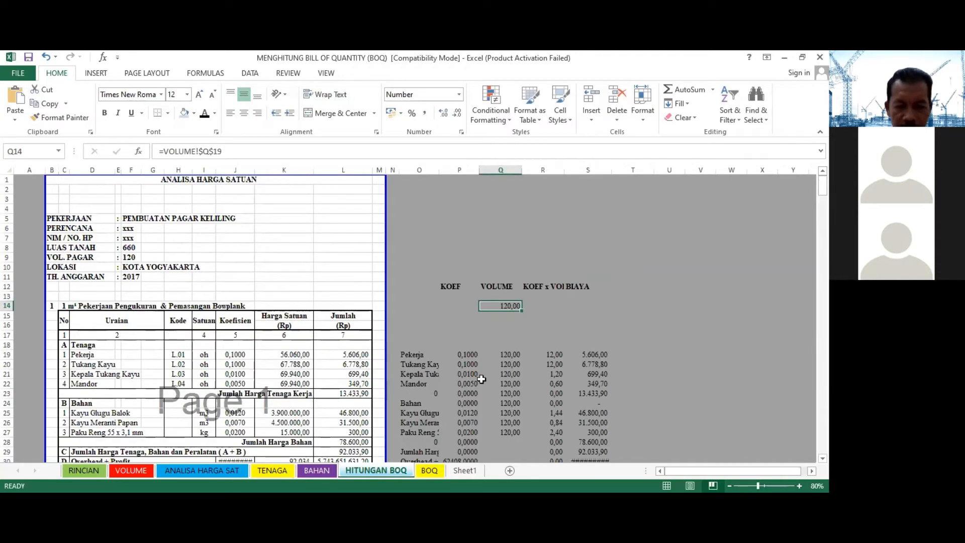
{"action": "left_click", "coordinate": [556, 363]}
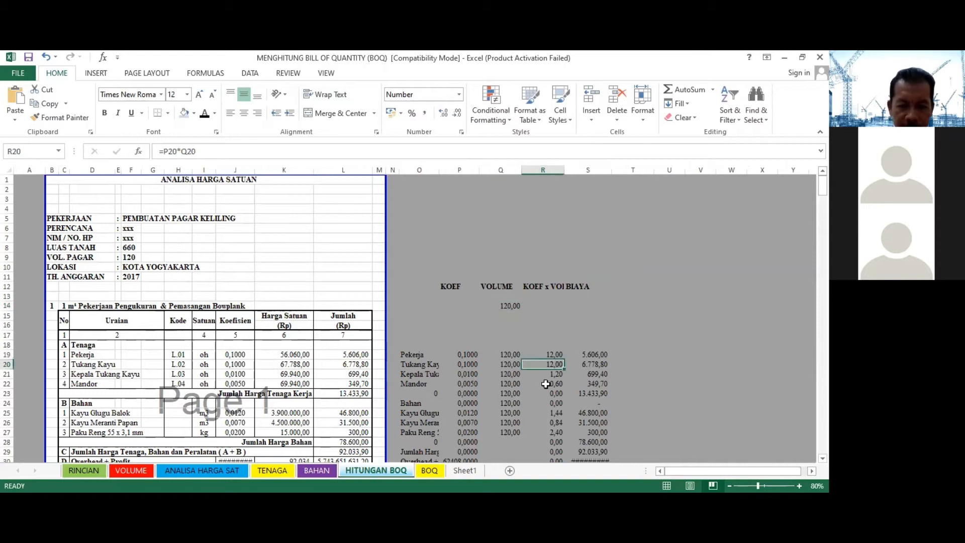
{"action": "scroll", "coordinate": [546, 384], "scroll_direction": "down", "scroll_amount": 1}
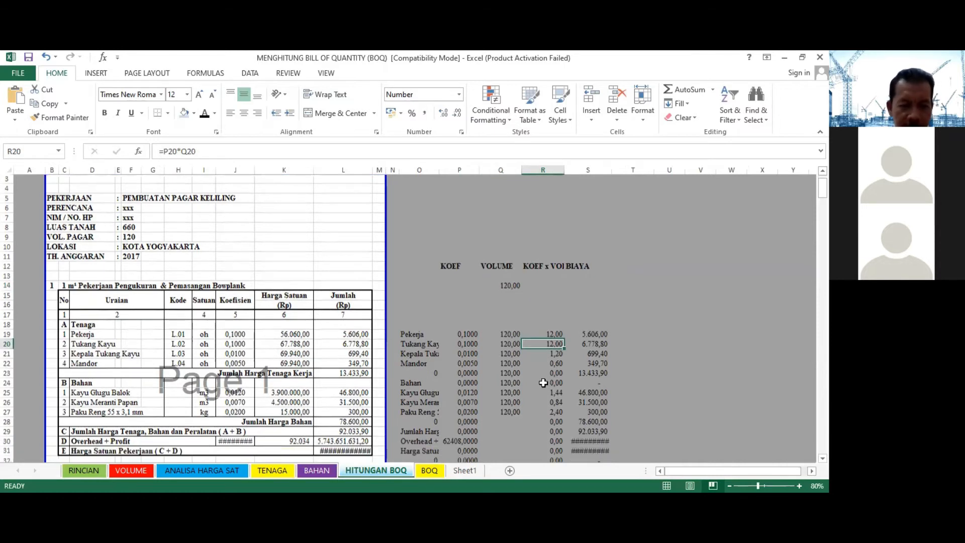
{"action": "scroll", "coordinate": [182, 421], "scroll_direction": "down", "scroll_amount": 4}
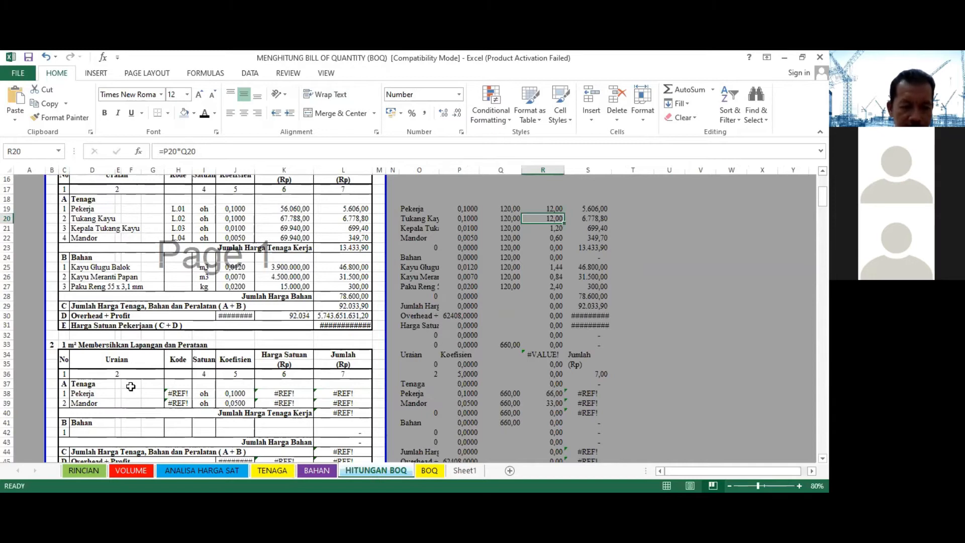
{"action": "scroll", "coordinate": [130, 388], "scroll_direction": "down", "scroll_amount": 4}
{"action": "scroll", "coordinate": [373, 395], "scroll_direction": "down", "scroll_amount": 4}
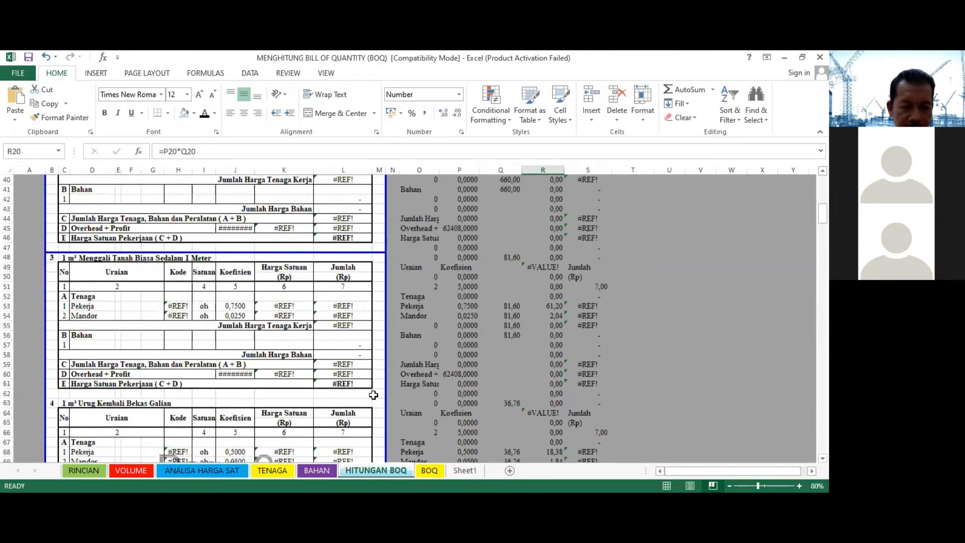
{"action": "scroll", "coordinate": [309, 416], "scroll_direction": "down", "scroll_amount": 8}
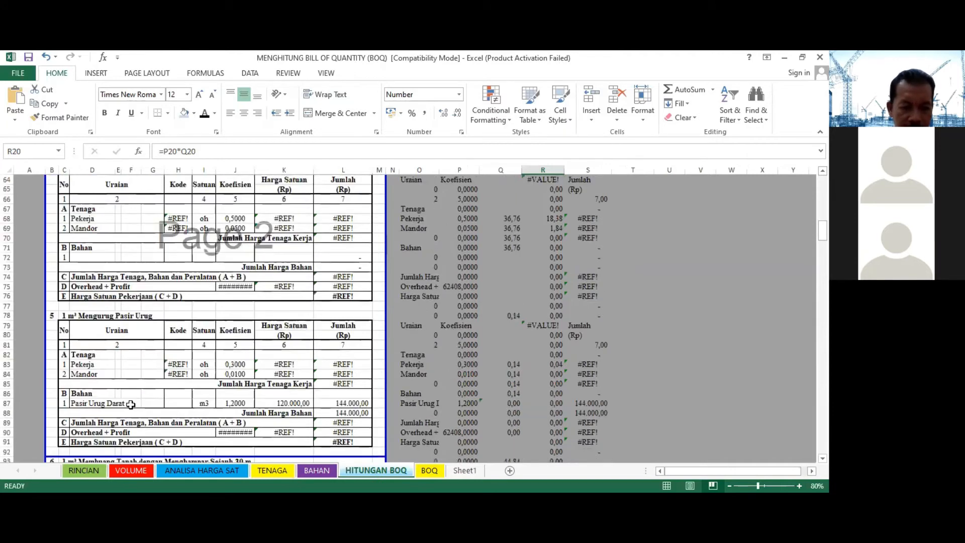
{"action": "scroll", "coordinate": [131, 404], "scroll_direction": "down", "scroll_amount": 4}
{"action": "scroll", "coordinate": [179, 421], "scroll_direction": "down", "scroll_amount": 4}
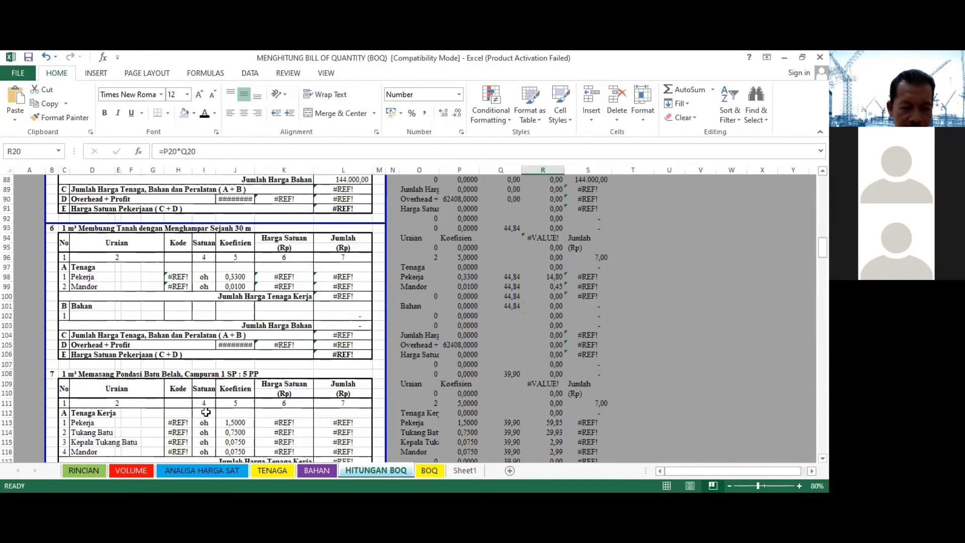
{"action": "scroll", "coordinate": [206, 413], "scroll_direction": "down", "scroll_amount": 1}
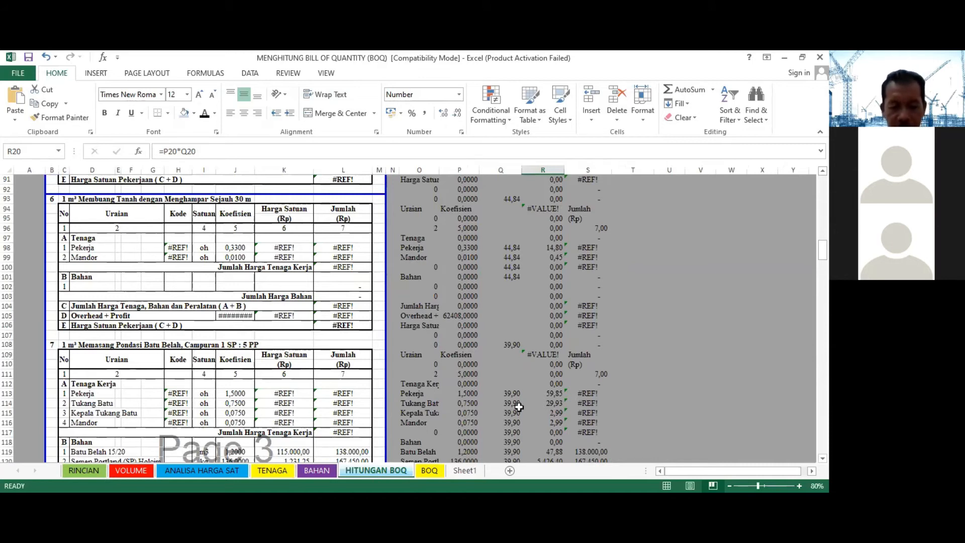
{"action": "scroll", "coordinate": [518, 407], "scroll_direction": "down", "scroll_amount": 1}
{"action": "scroll", "coordinate": [518, 407], "scroll_direction": "down", "scroll_amount": 4}
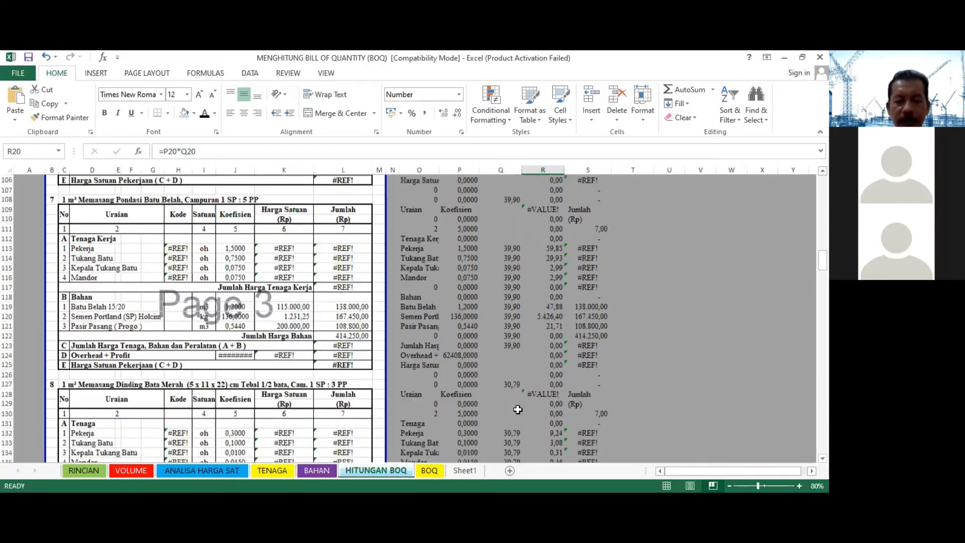
{"action": "scroll", "coordinate": [517, 411], "scroll_direction": "down", "scroll_amount": 2}
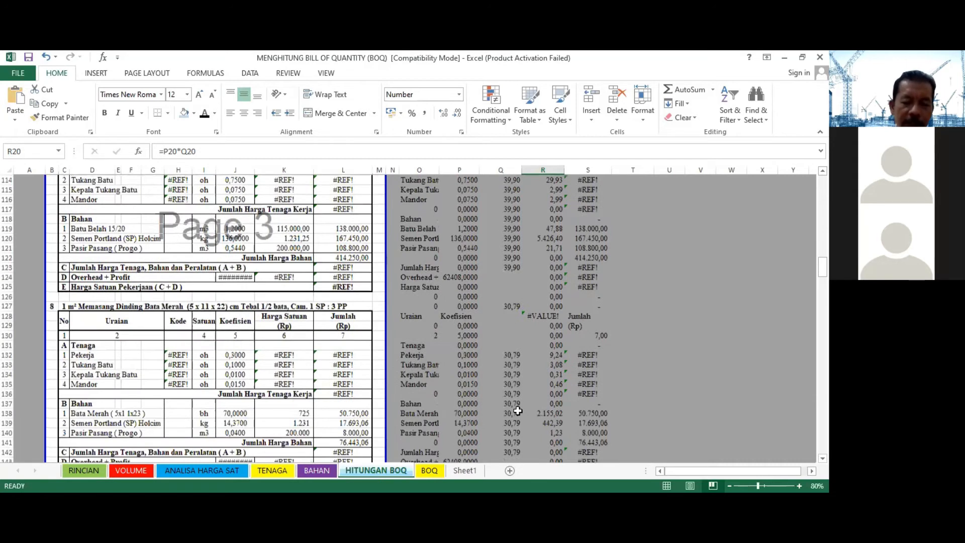
{"action": "scroll", "coordinate": [518, 410], "scroll_direction": "down", "scroll_amount": 1}
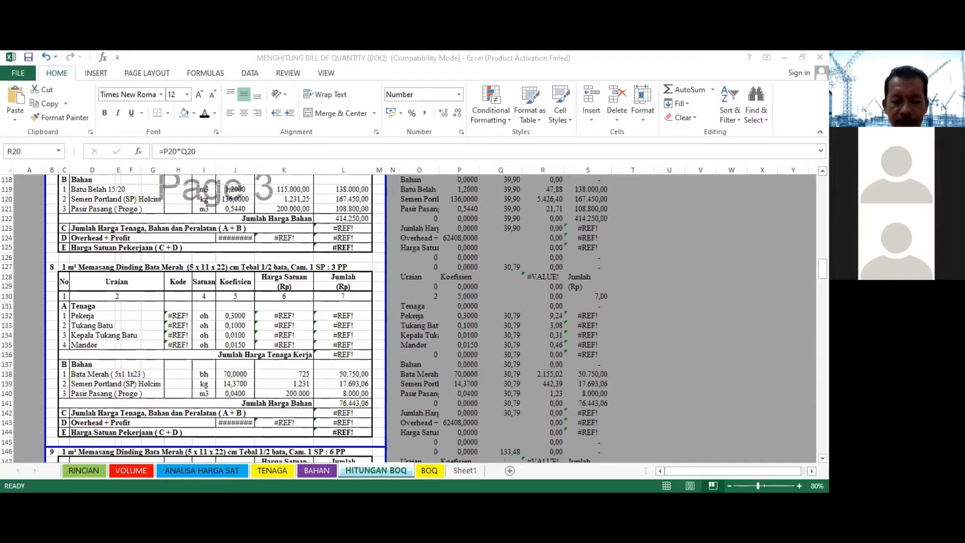
{"action": "left_click", "coordinate": [620, 329]}
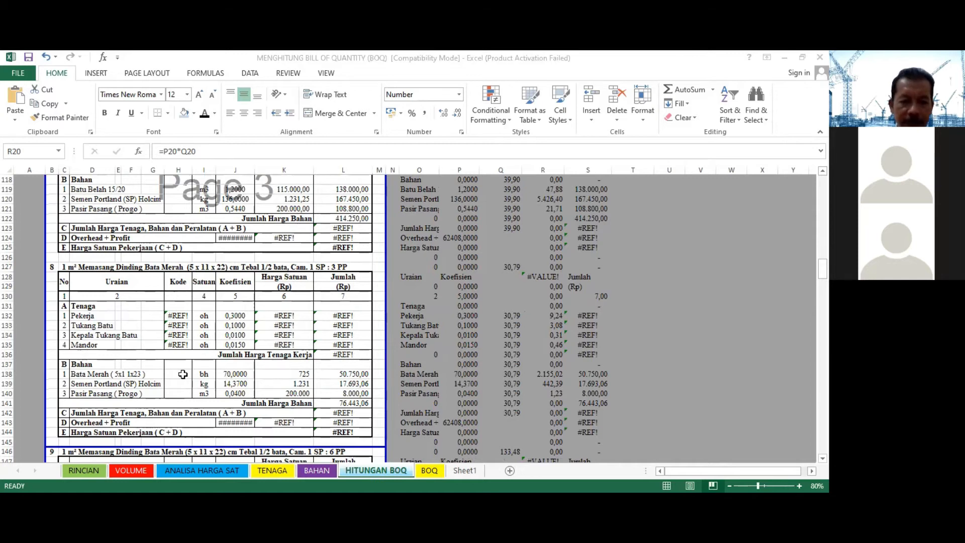
Start a SUMIF formula in the Tukang Batu VOLUME cell, I17, with O19:S392 on the HITUNGAN BOQ sheet as its range.
{"action": "left_click", "coordinate": [429, 471]}
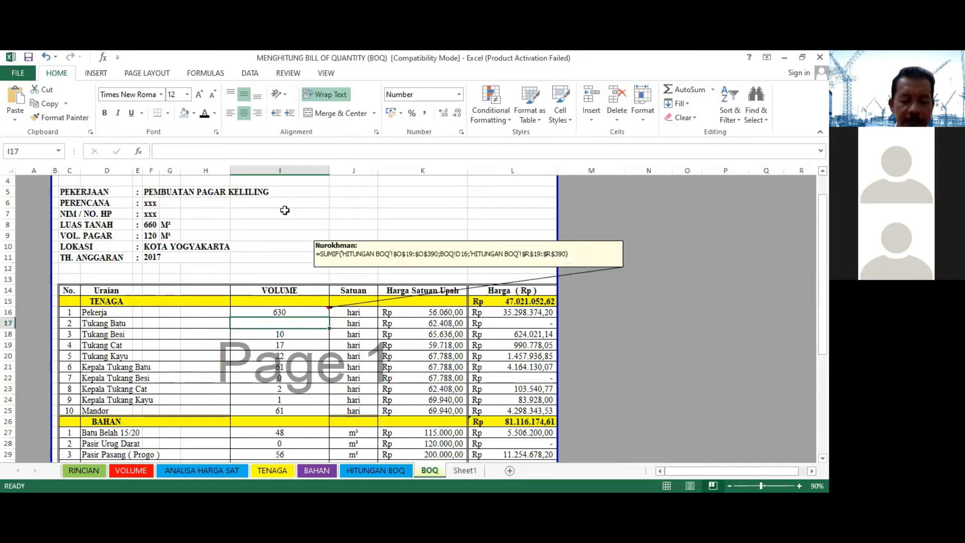
{"action": "type", "text": "="}
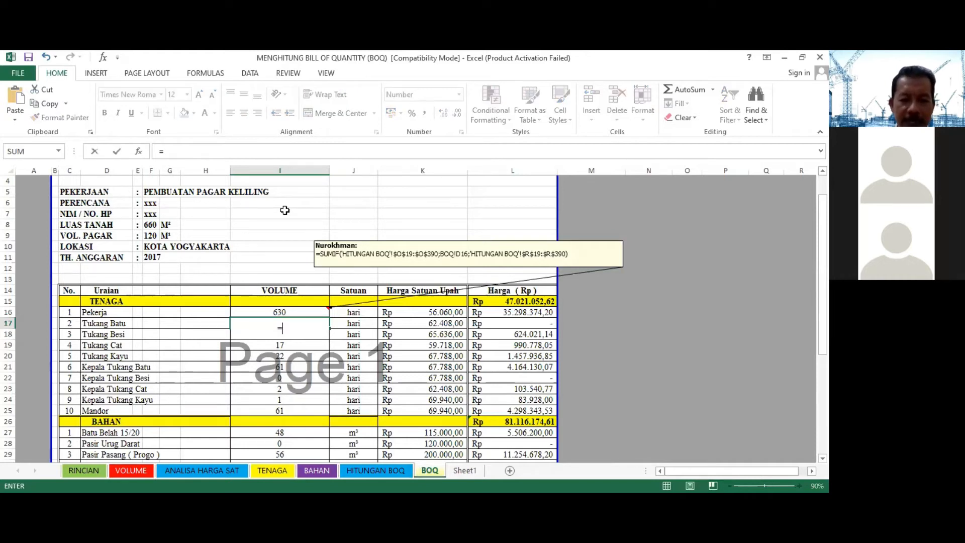
{"action": "type", "text": "SUM"}
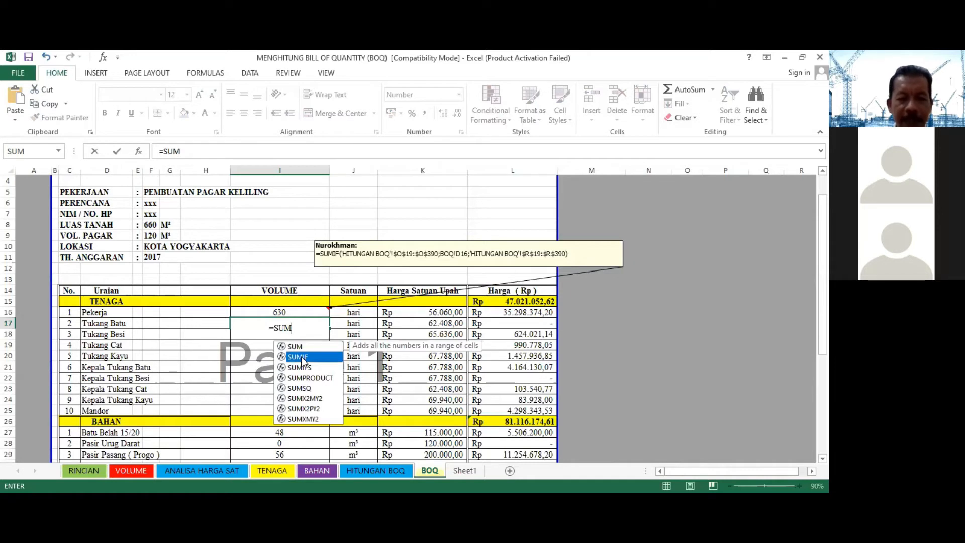
{"action": "double_click", "coordinate": [300, 357]}
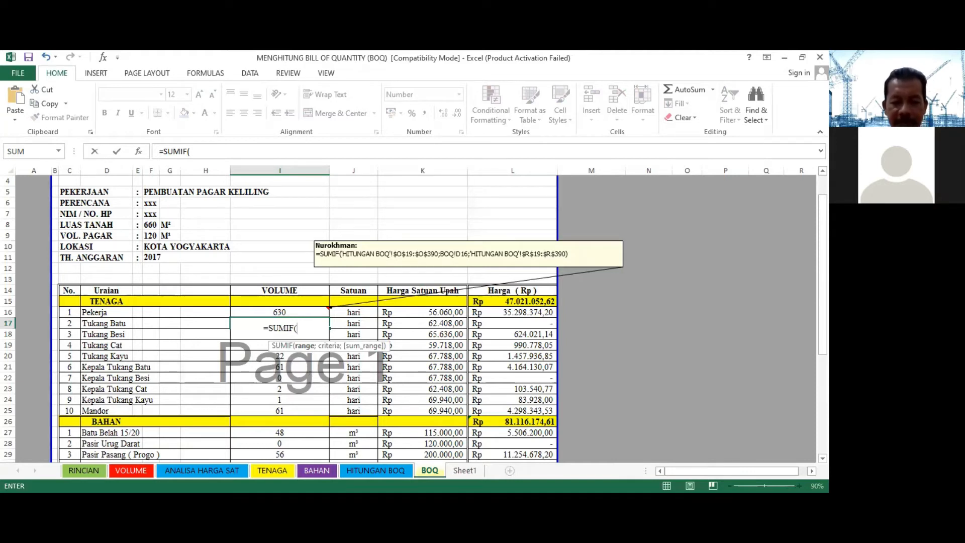
{"action": "left_click", "coordinate": [376, 471]}
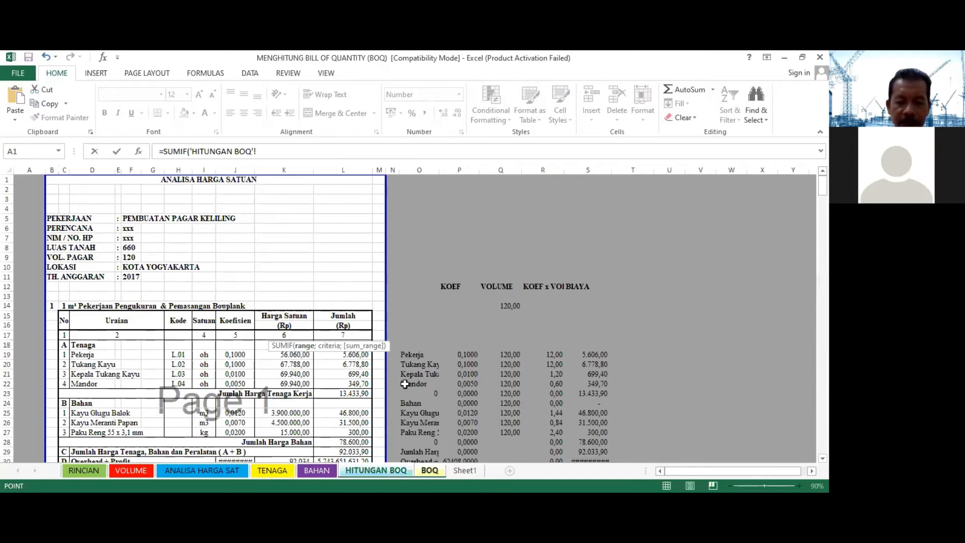
{"action": "left_click", "coordinate": [407, 354]}
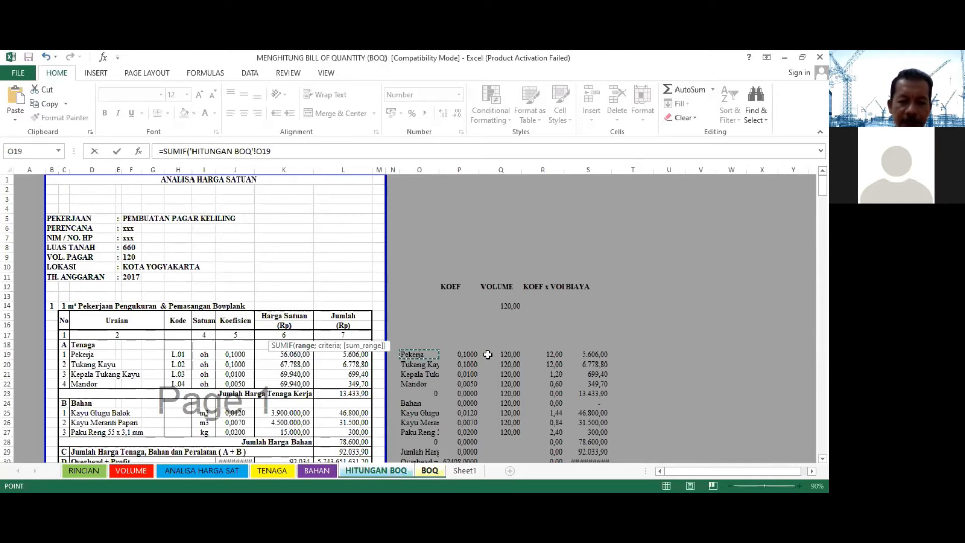
{"action": "left_click_drag", "start_coordinate": [487, 355], "coordinate": [580, 372]}
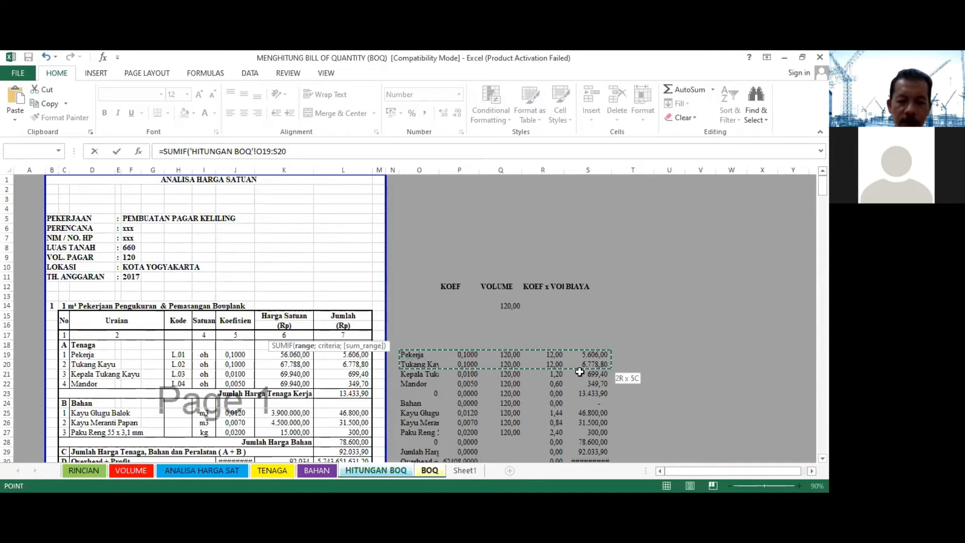
{"action": "mouse_move", "coordinate": [581, 452]}
{"action": "left_mouse_down"}
{"action": "mouse_move", "coordinate": [581, 467]}
{"action": "mouse_move", "coordinate": [593, 465]}
{"action": "mouse_move", "coordinate": [587, 451]}
{"action": "left_mouse_up"}
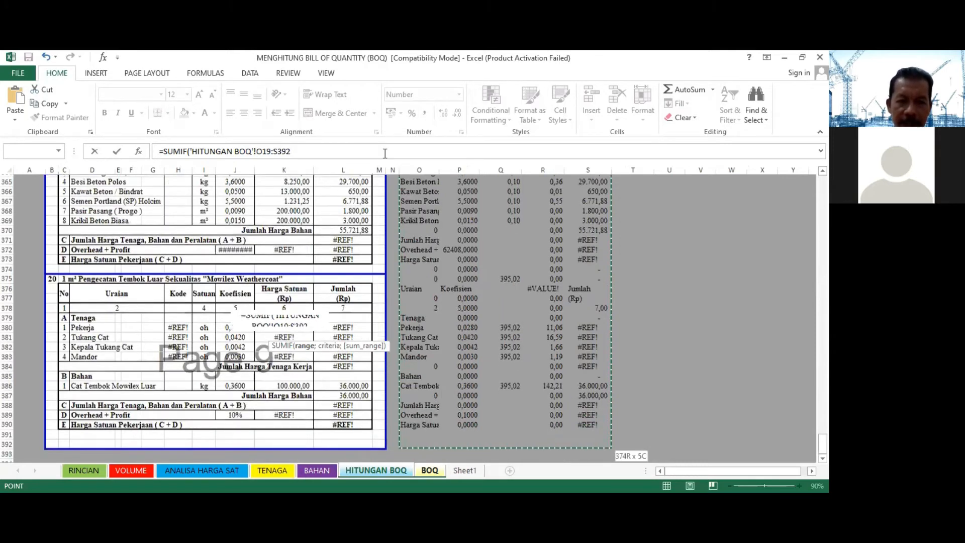
{"action": "scroll", "coordinate": [625, 362], "scroll_direction": "down", "scroll_amount": 2}
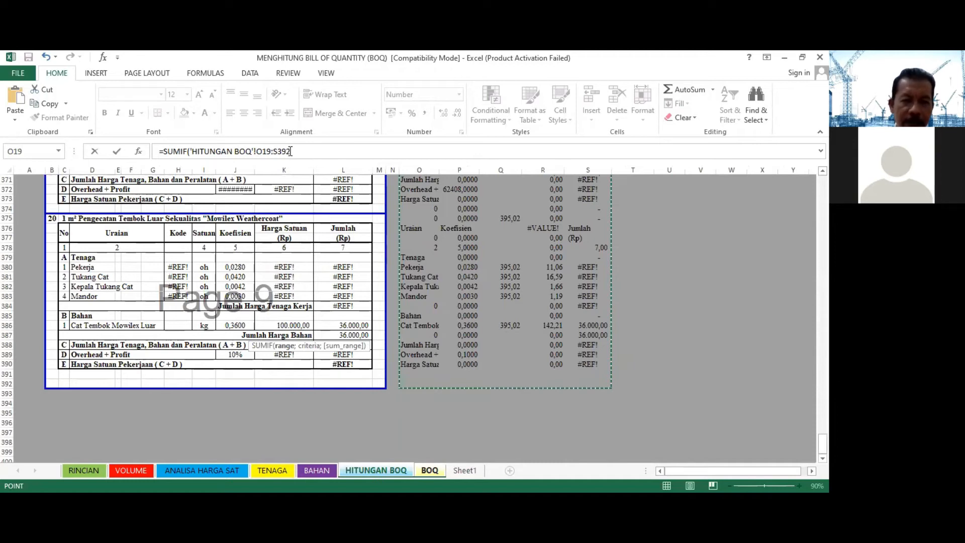
Make the O19:S392 range absolute and add the Tukang Batu name in BOQ cell D17 as the SUMIF criterion.
{"action": "left_click", "coordinate": [299, 153]}
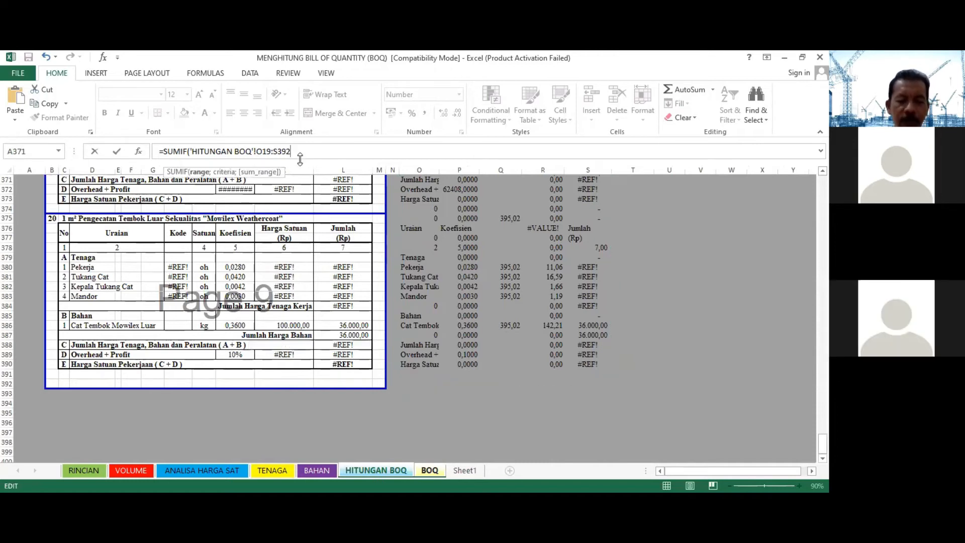
{"action": "key", "text": "F4"}
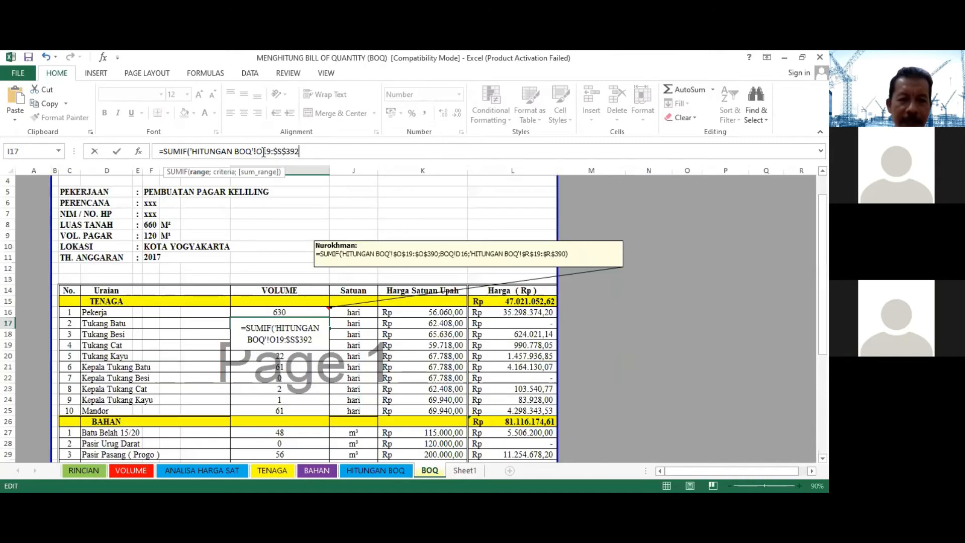
{"action": "double_click", "coordinate": [264, 151]}
{"action": "key", "text": "F4"}
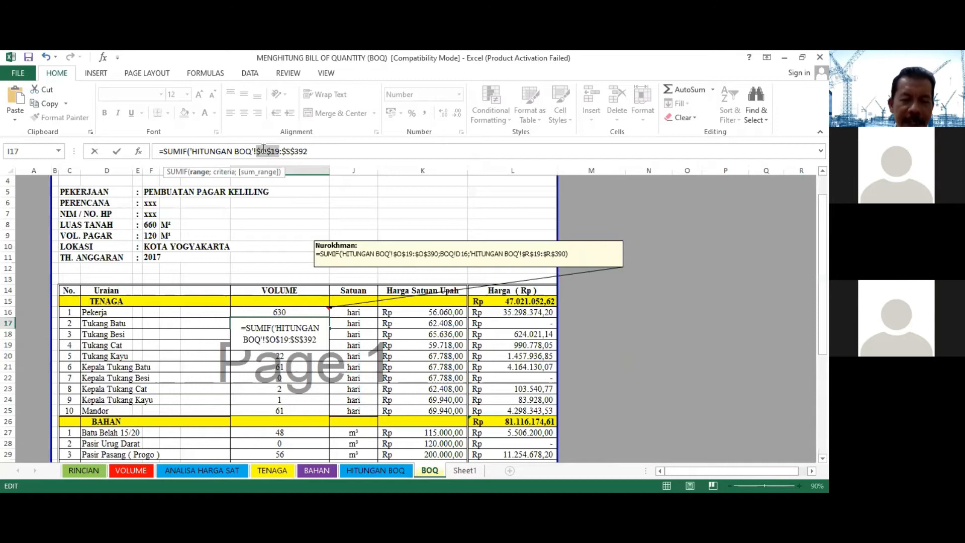
{"action": "left_click", "coordinate": [328, 151]}
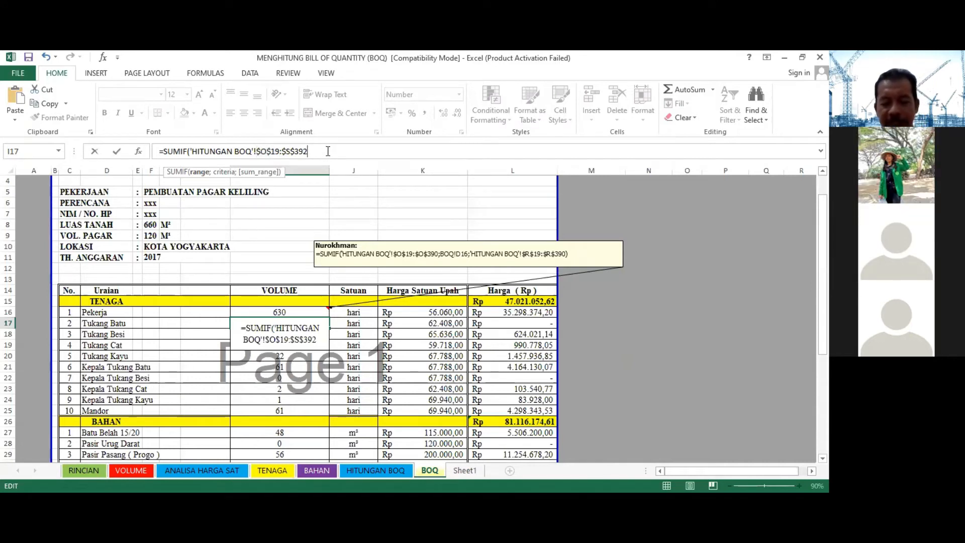
{"action": "type", "text": ";"}
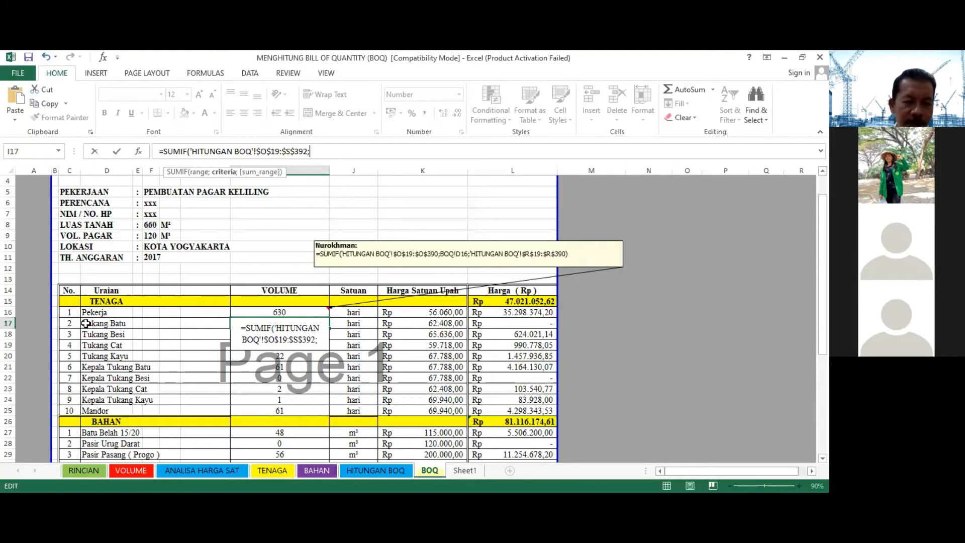
{"action": "left_click", "coordinate": [86, 324]}
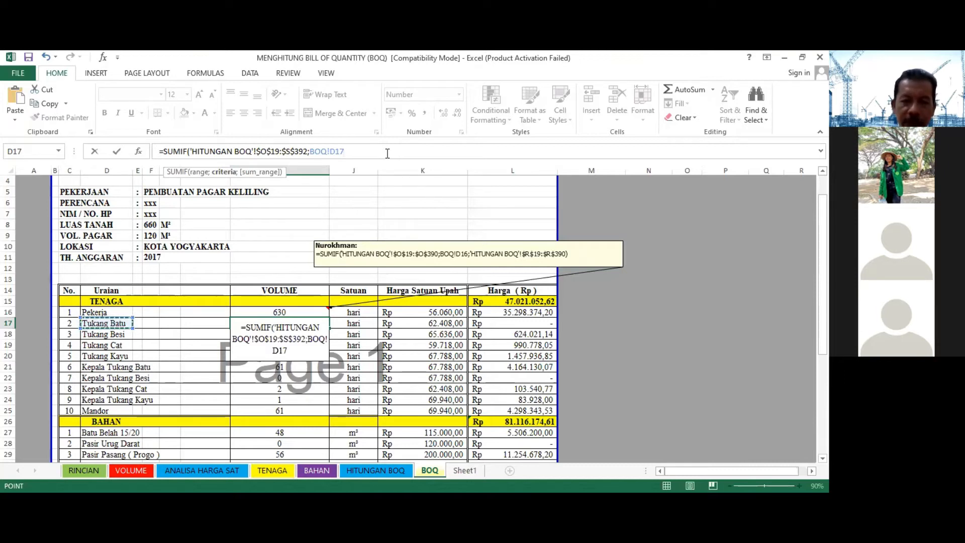
{"action": "type", "text": ";"}
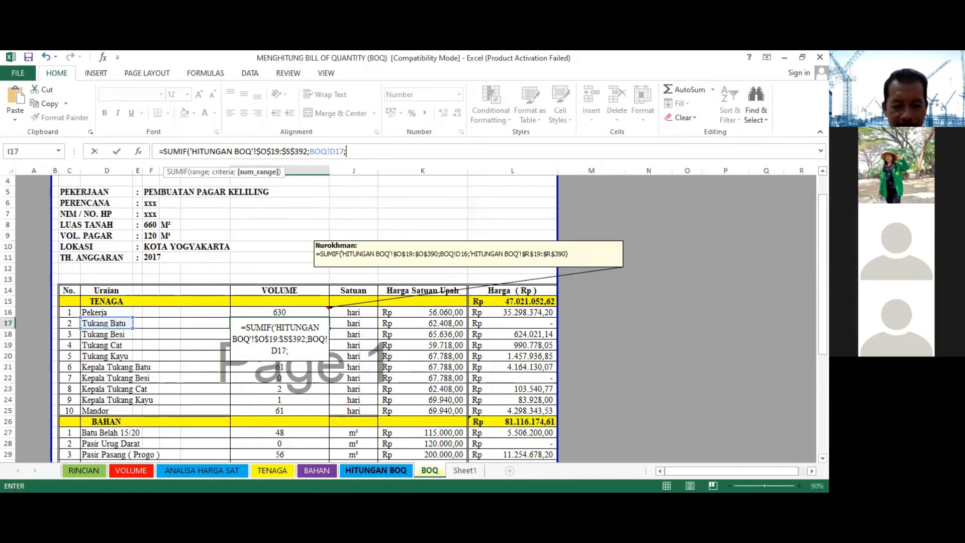
Set the HITUNGAN BOQ sheet's VOLUME column range Q19:Q390 as the SUMIF sum range.
{"action": "left_click", "coordinate": [375, 471]}
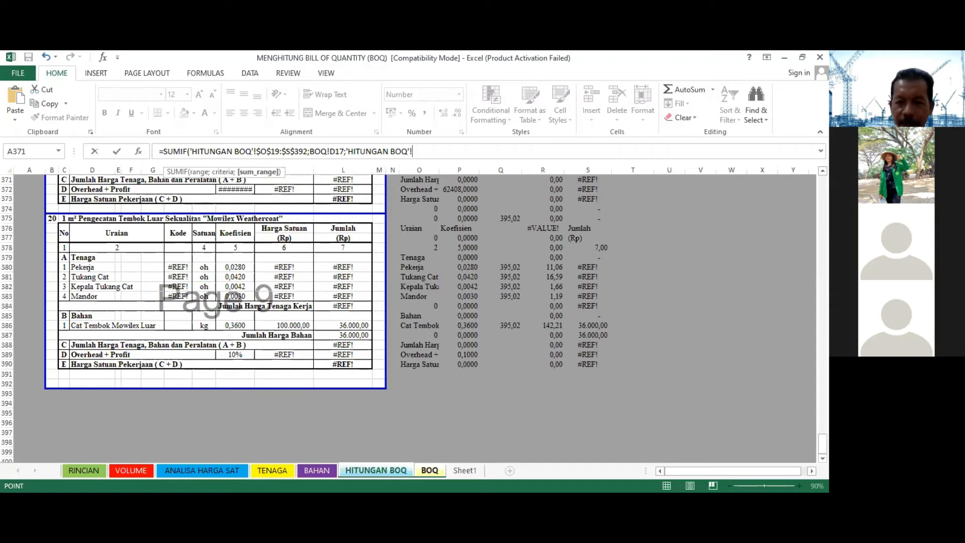
{"action": "scroll", "coordinate": [414, 315], "scroll_direction": "up", "scroll_amount": 1}
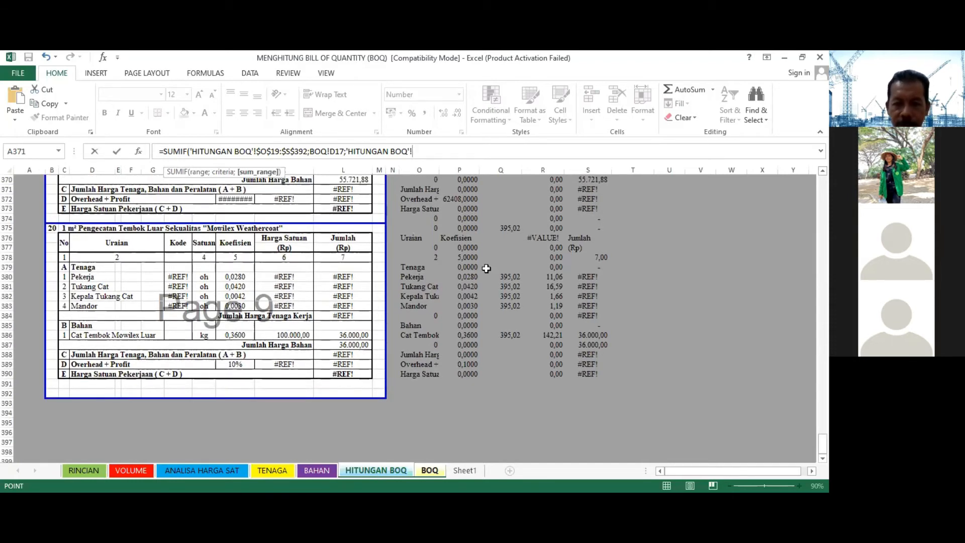
{"action": "left_click", "coordinate": [511, 372]}
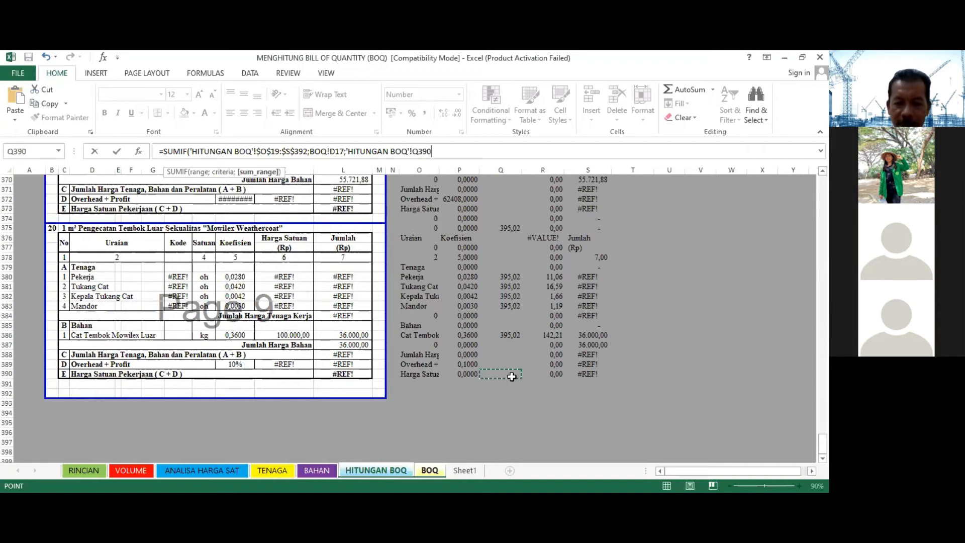
{"action": "left_click_drag", "start_coordinate": [477, 95], "coordinate": [519, 358]}
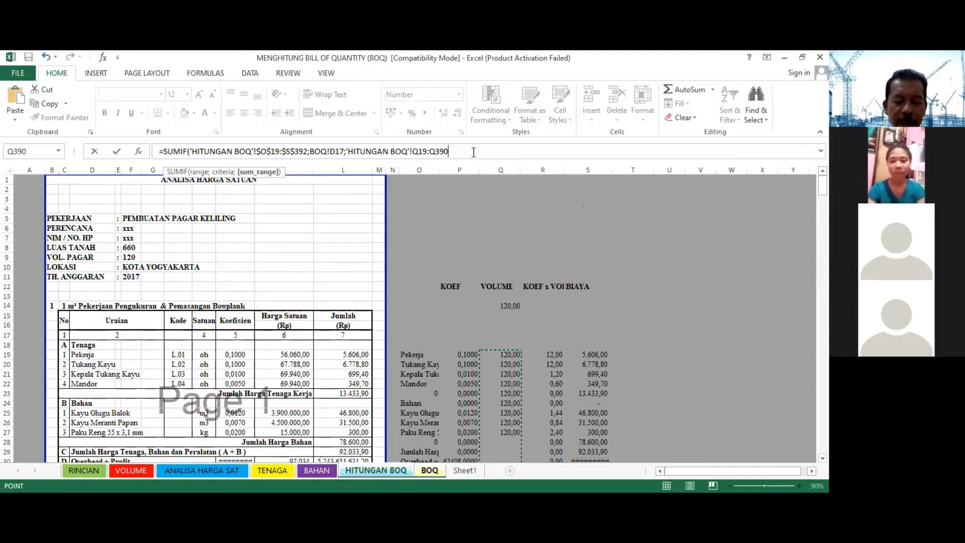
Make the sum range absolute as $Q$19:$Q$390, then close and enter the SUMIF formula in I17.
{"action": "left_click", "coordinate": [444, 151]}
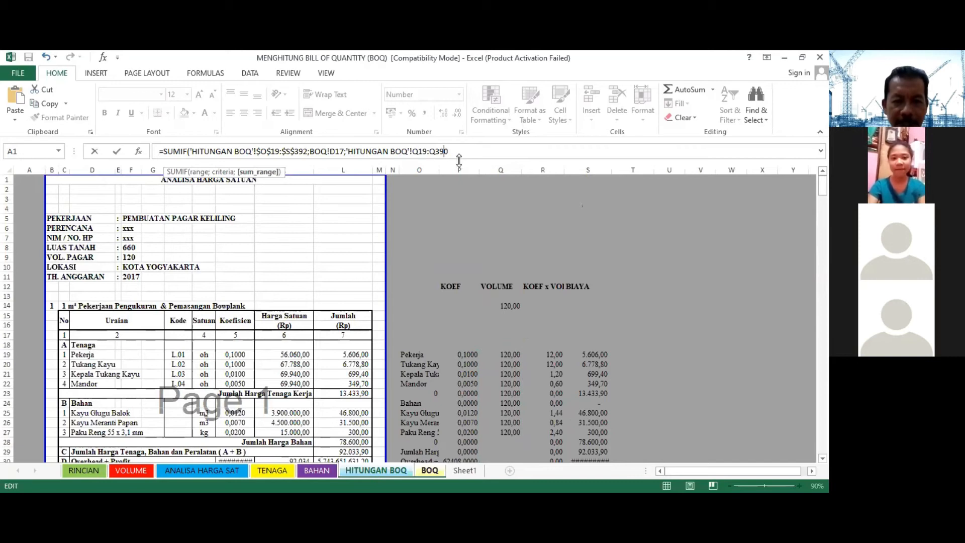
{"action": "key", "text": "F4"}
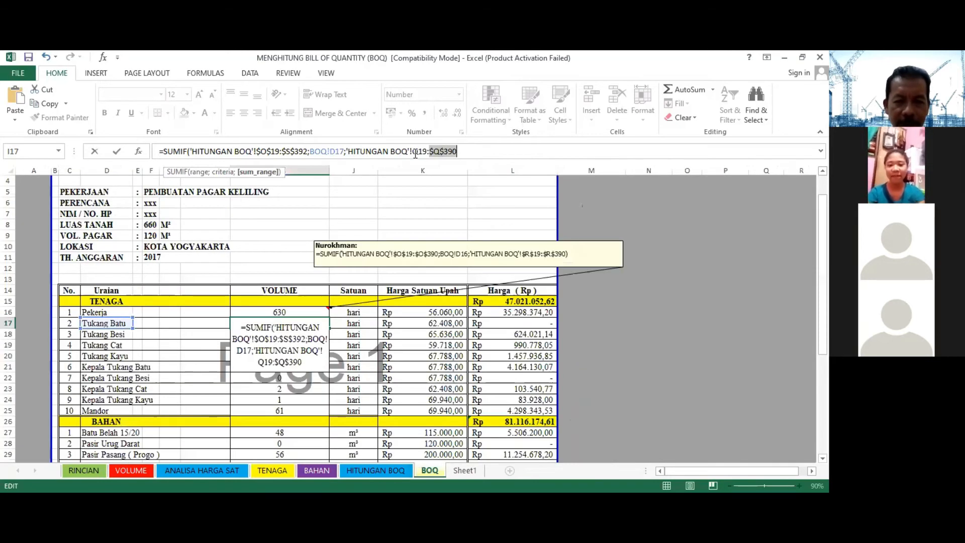
{"action": "key", "text": "Left"}
{"action": "key", "text": "Left"}
{"action": "key", "text": "F4"}
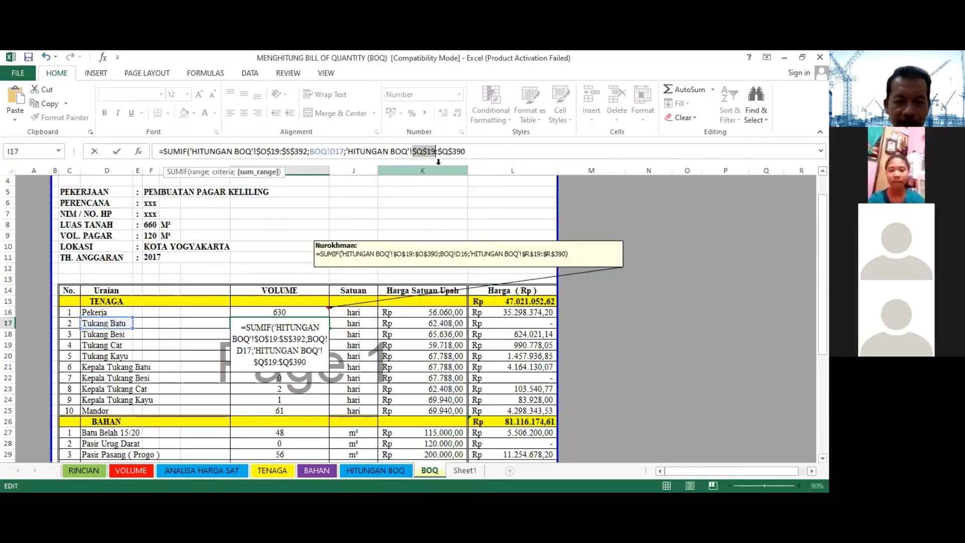
{"action": "left_click", "coordinate": [471, 146]}
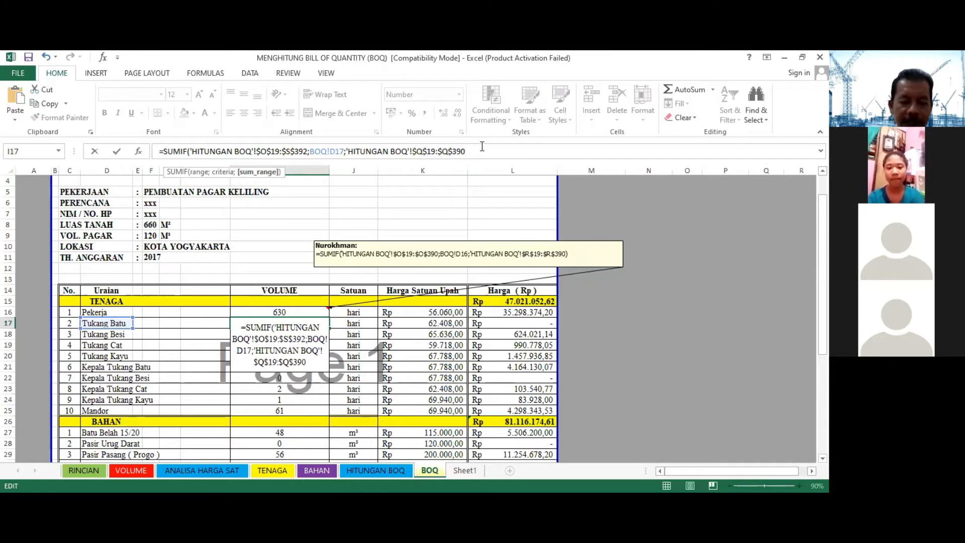
{"action": "type", "text": ")"}
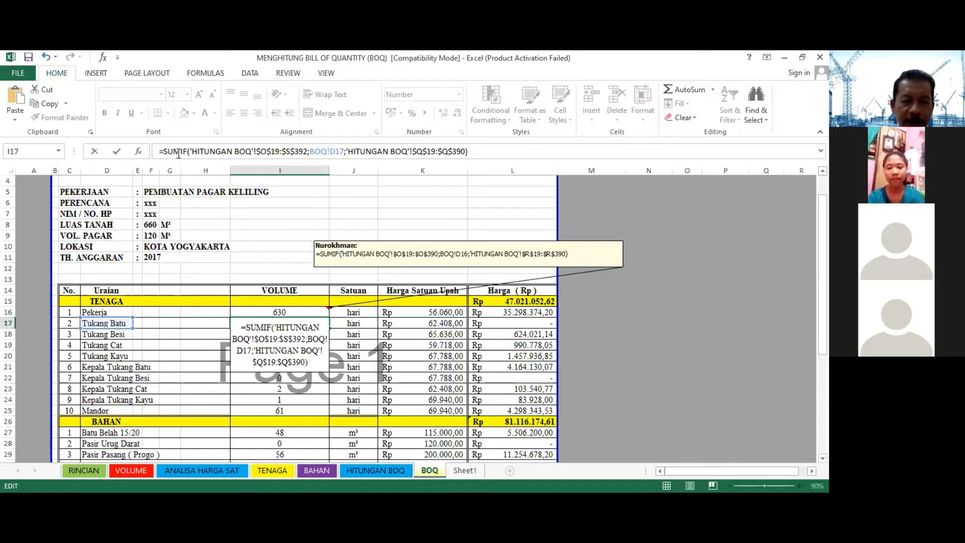
{"action": "key", "text": "Return"}
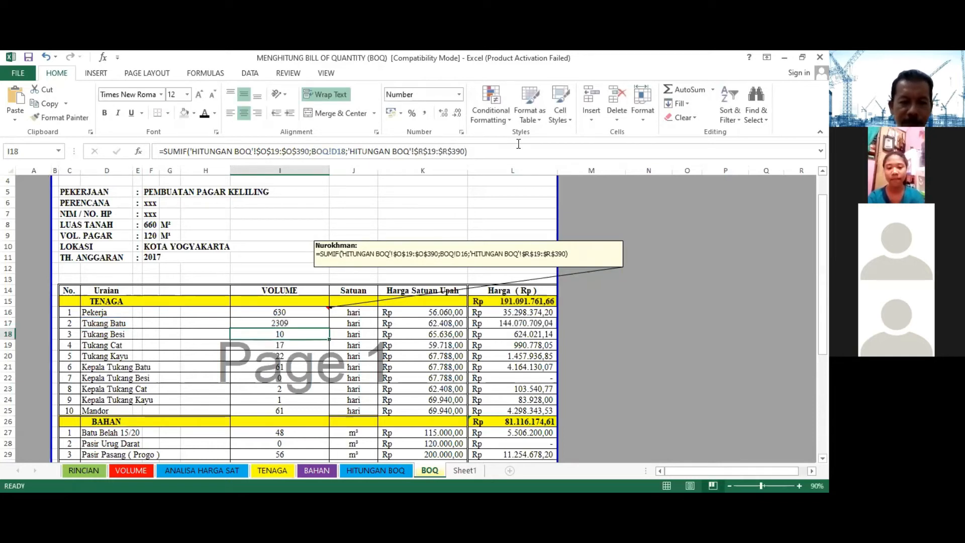
Clear the VOLUME cells from Tukang Besi to Mandor, I18:I25, and the Harga Satuan Upah cells K17:K25.
{"action": "left_click", "coordinate": [289, 323]}
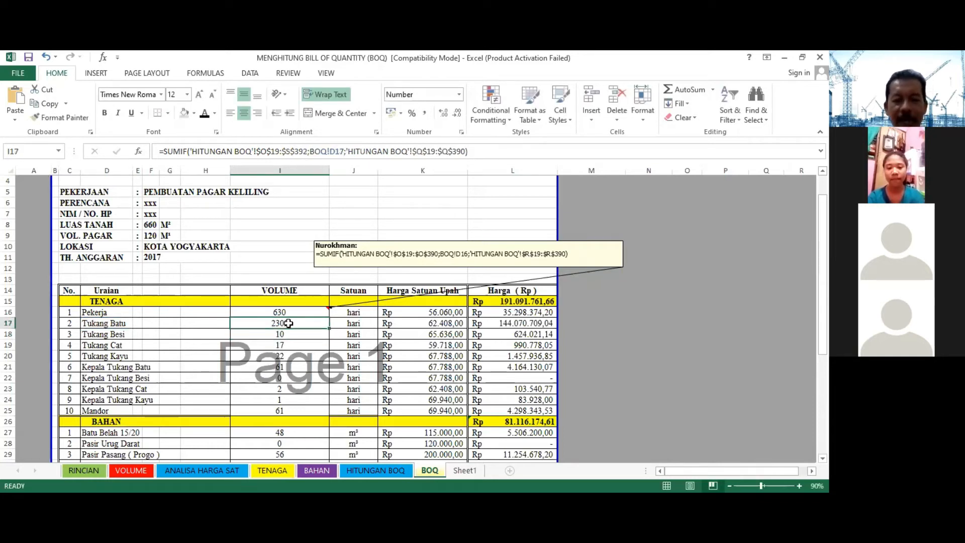
{"action": "left_click_drag", "start_coordinate": [281, 411], "coordinate": [276, 335]}
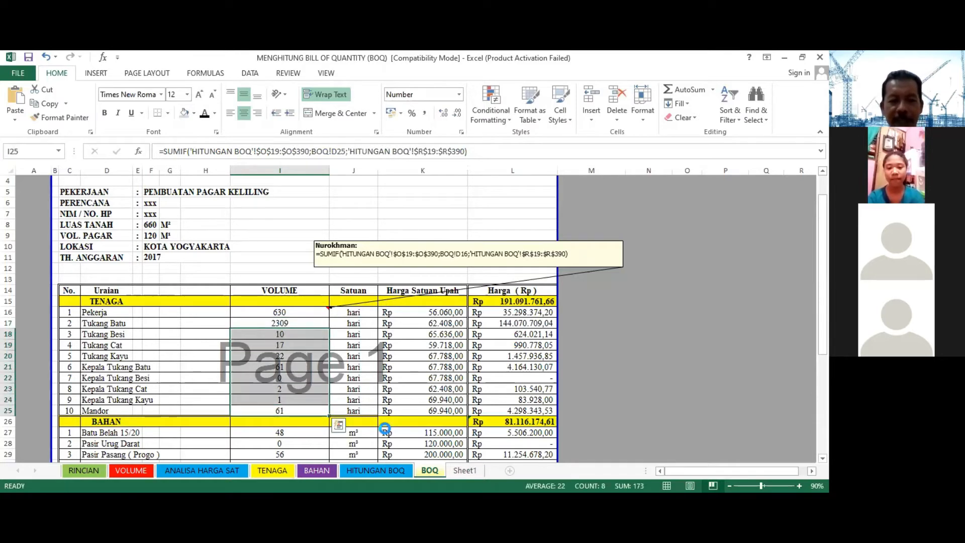
{"action": "key", "text": "Delete"}
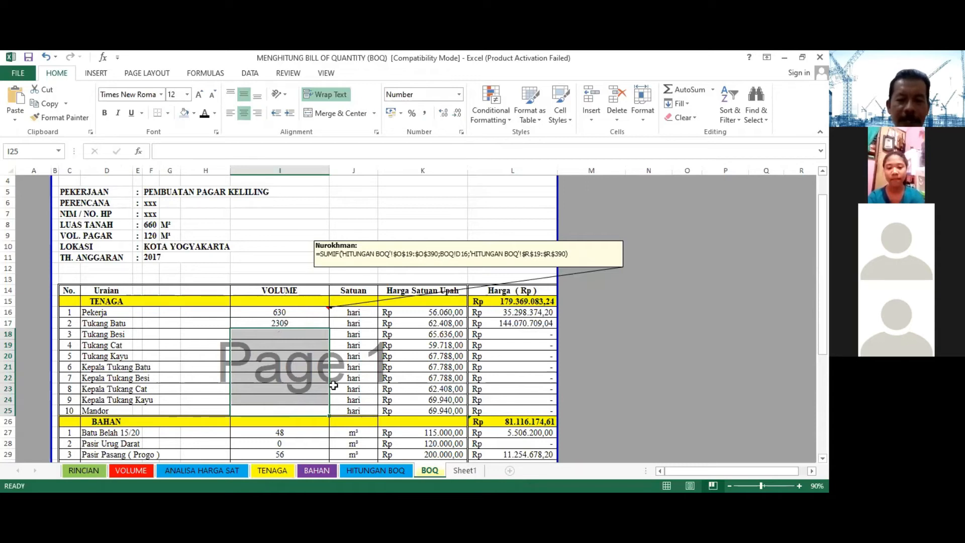
{"action": "left_click_drag", "start_coordinate": [415, 323], "coordinate": [439, 412]}
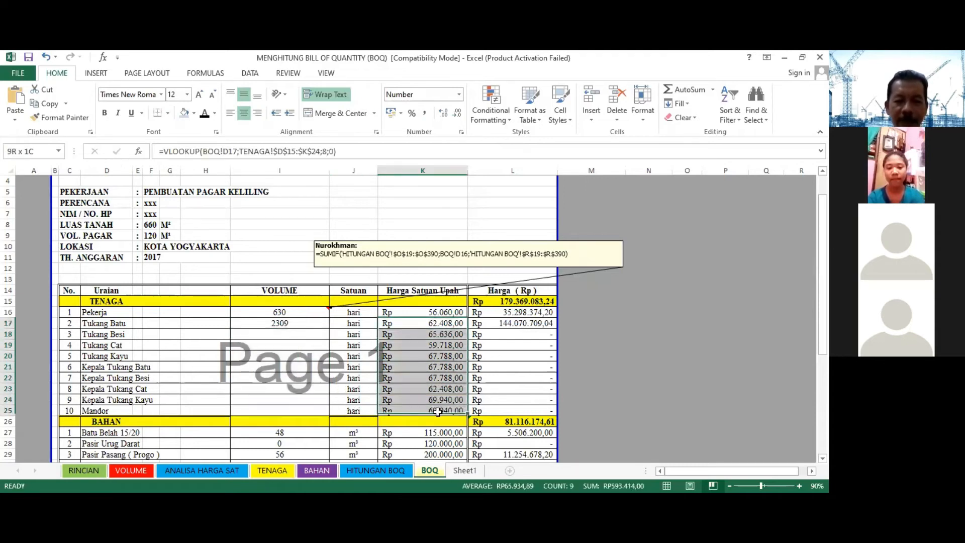
{"action": "key", "text": "Delete"}
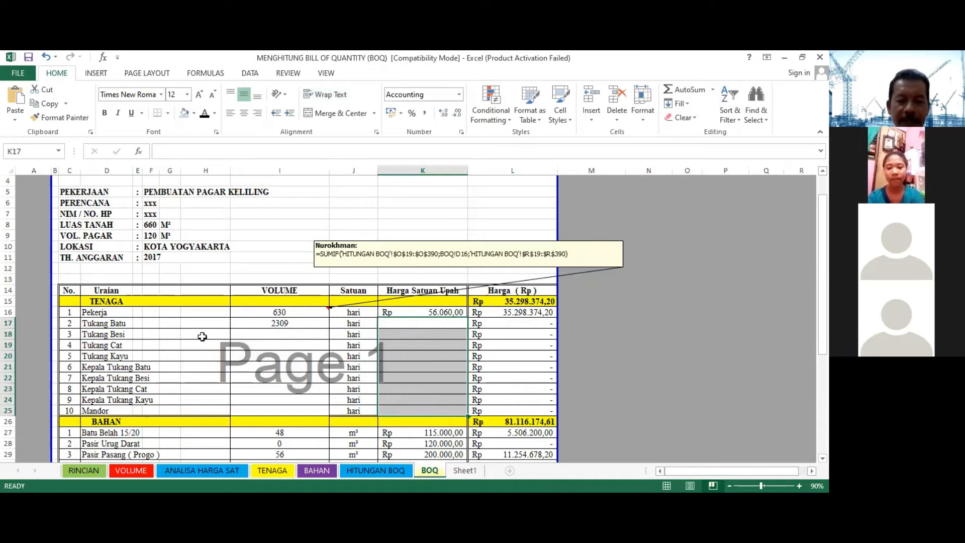
Fill the SUMIF formula from I17 down through the Mandor row, I25.
{"action": "left_click", "coordinate": [264, 357]}
{"action": "left_click", "coordinate": [271, 322]}
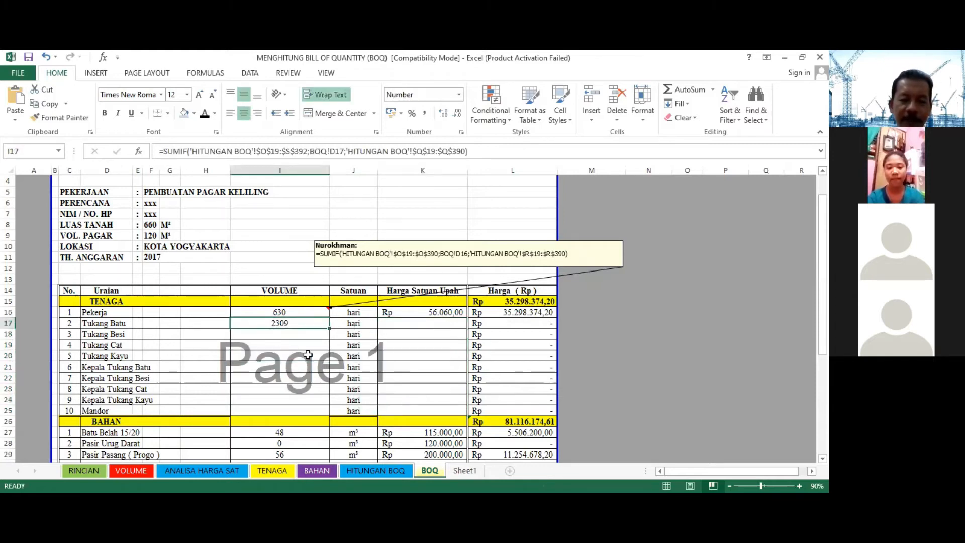
{"action": "left_click_drag", "start_coordinate": [330, 329], "coordinate": [331, 412]}
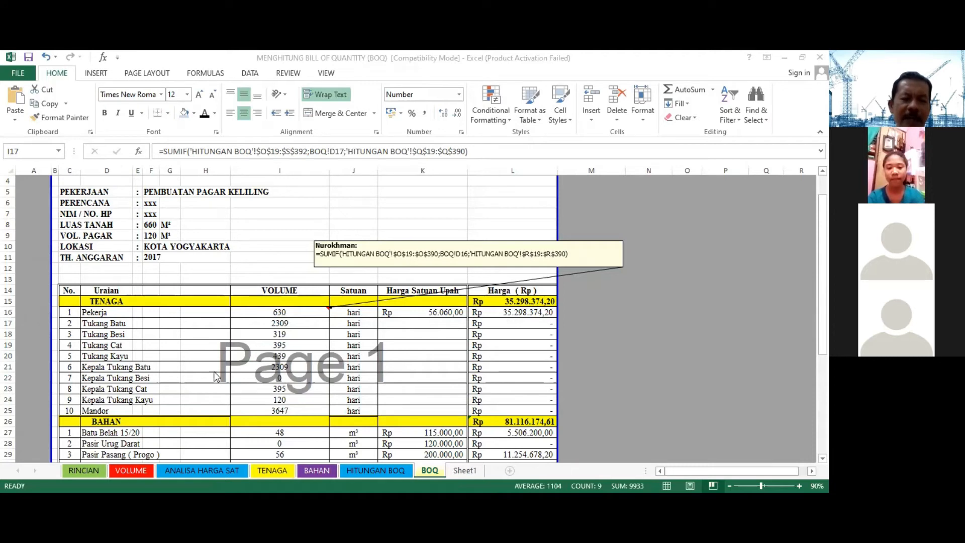
Add a period to the end of the Kepala Tukang Batu label in D21.
{"action": "left_click", "coordinate": [99, 369]}
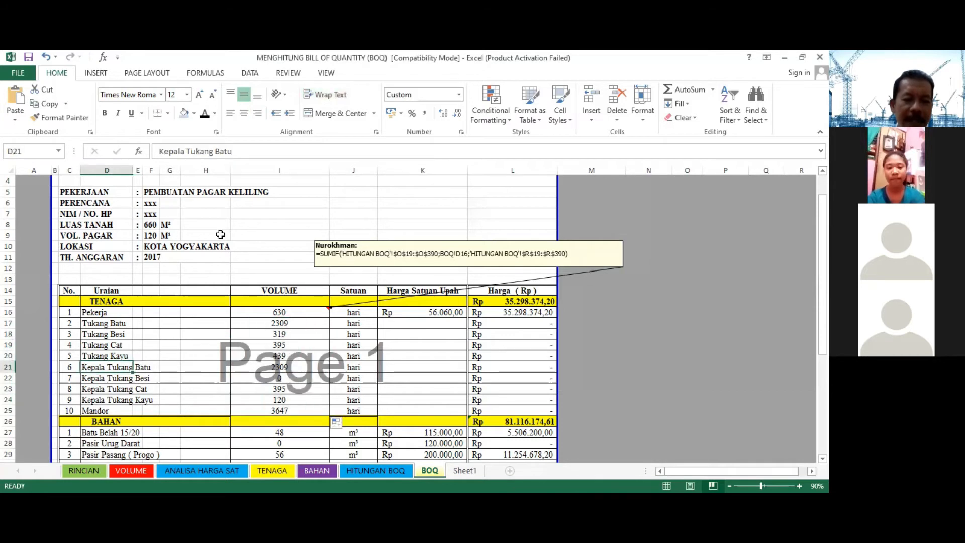
{"action": "left_click", "coordinate": [235, 149]}
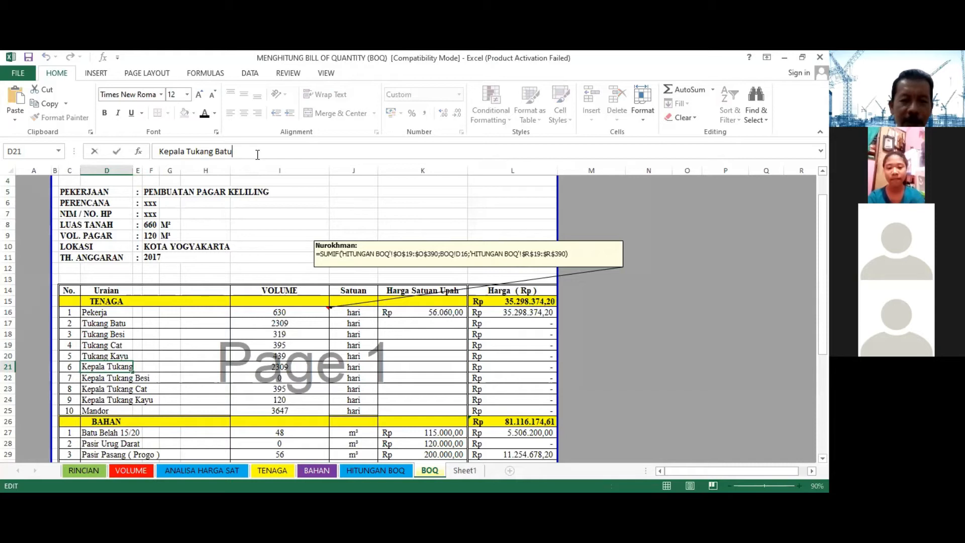
{"action": "type", "text": "."}
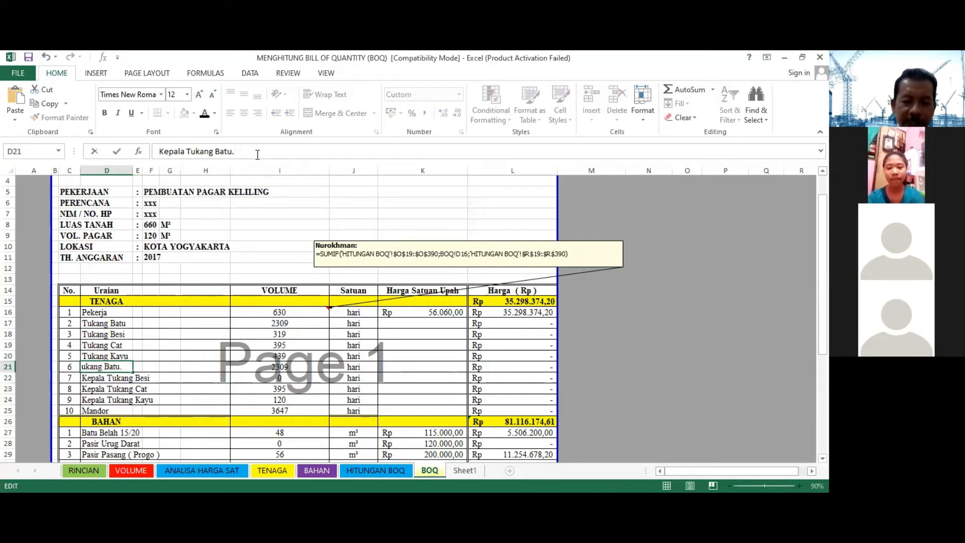
{"action": "key", "text": "Return"}
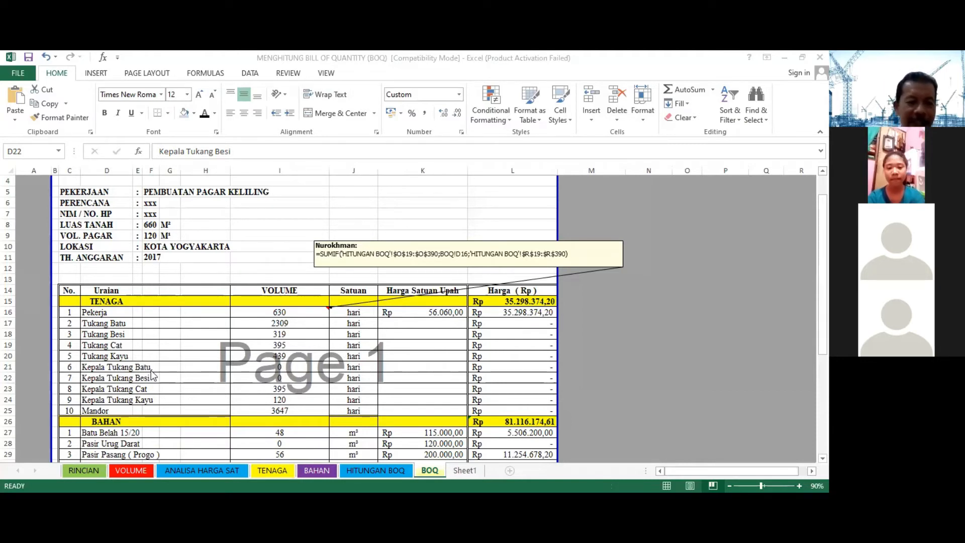
Remove the trailing period from the Kepala Tukang Batu label in D21.
{"action": "left_click", "coordinate": [92, 367]}
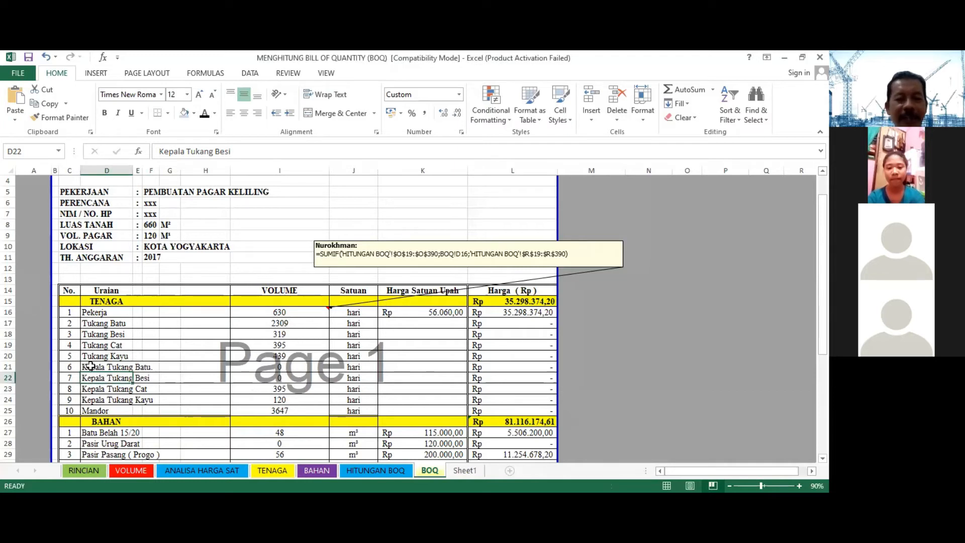
{"action": "left_click", "coordinate": [259, 155]}
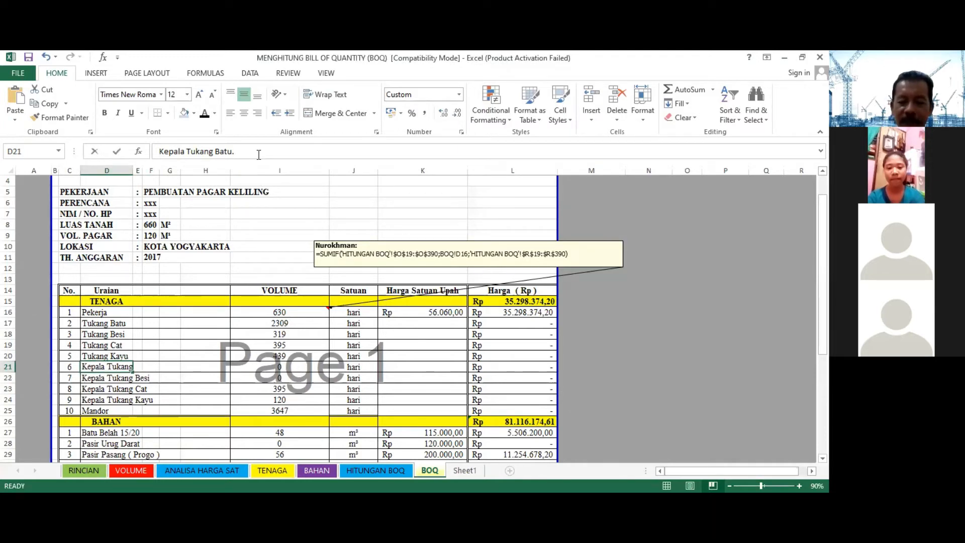
{"action": "key", "text": "BackSpace"}
{"action": "key", "text": "Return"}
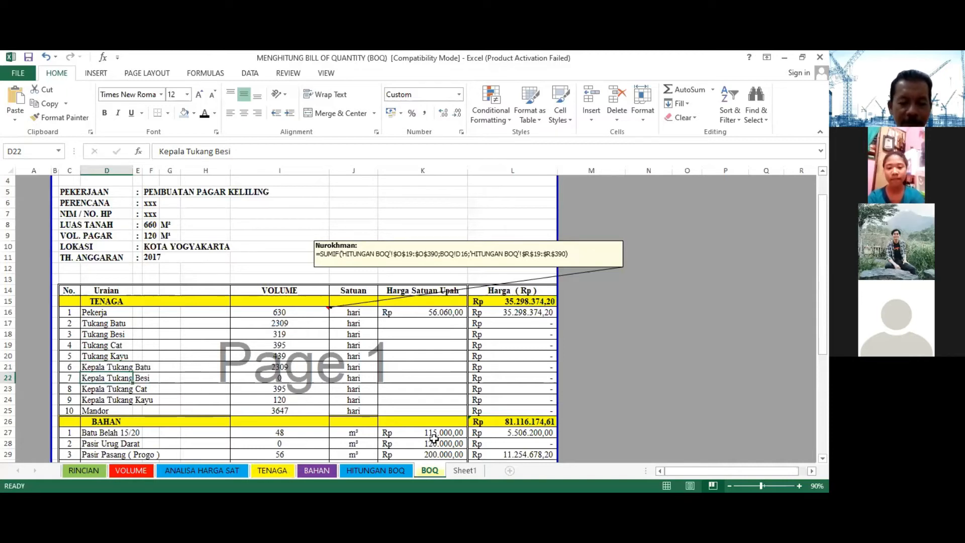
On the HITUNGAN BOQ sheet, replace the Tukang Kayu reference in O20 with the text TK KAYU.
{"action": "left_click", "coordinate": [375, 470]}
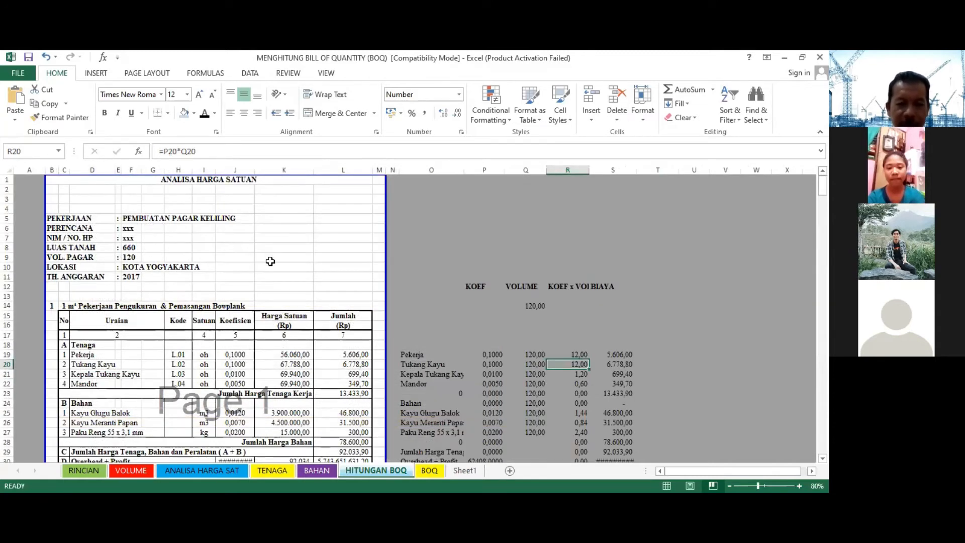
{"action": "key", "text": "Left"}
{"action": "key", "text": "Left"}
{"action": "key", "text": "Left"}
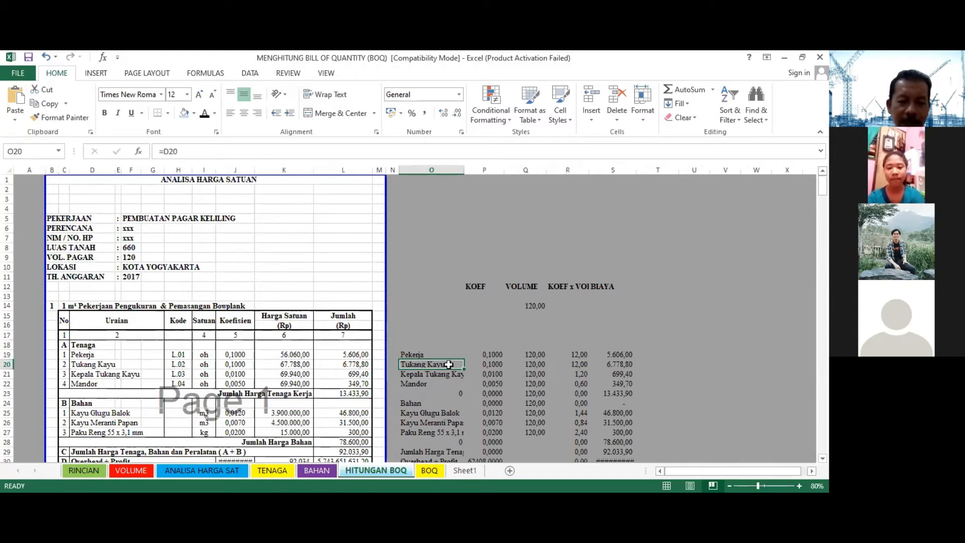
{"action": "type", "text": "TK"}
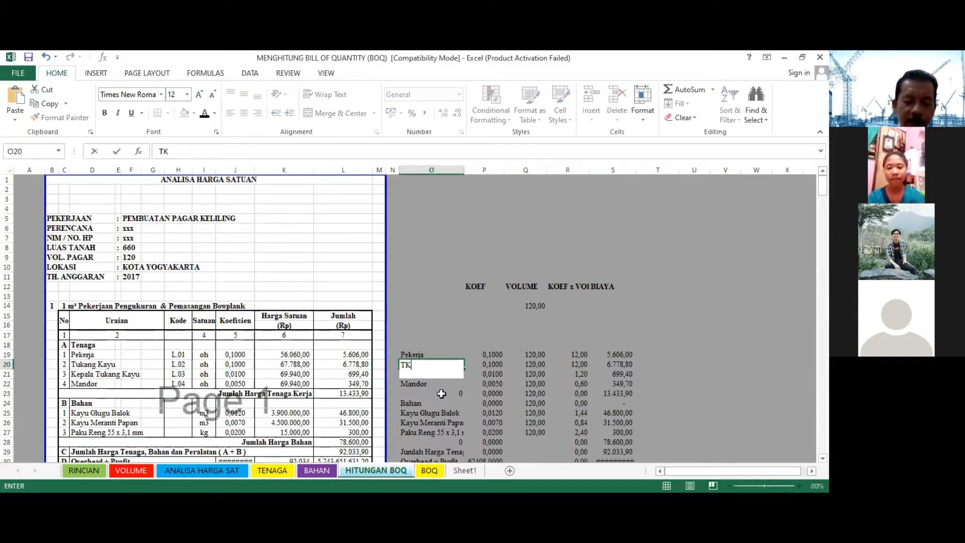
{"action": "type", "text": " KAYU"}
{"action": "key", "text": "Return"}
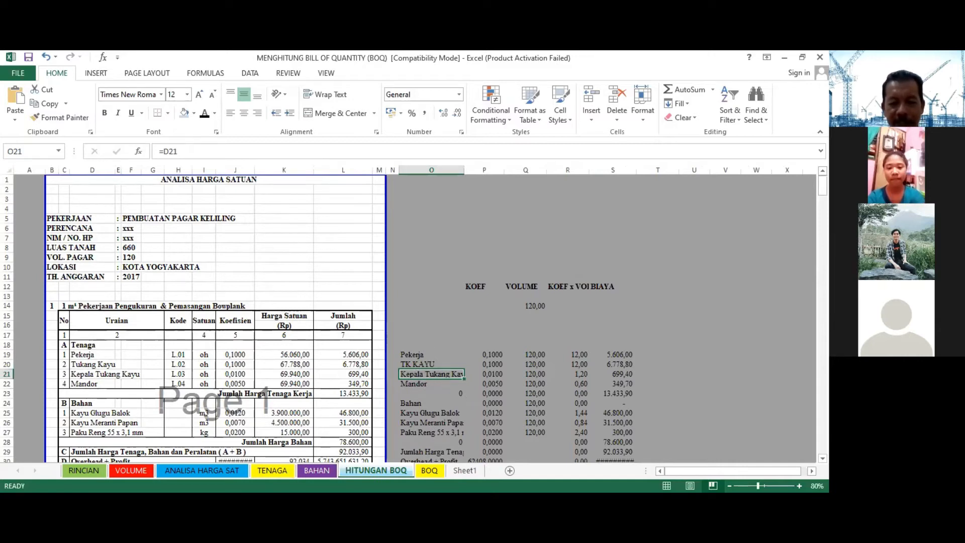
Check the Tukang Kayu volume and its SUMIF formula in I20 on the BOQ sheet.
{"action": "left_click", "coordinate": [430, 471]}
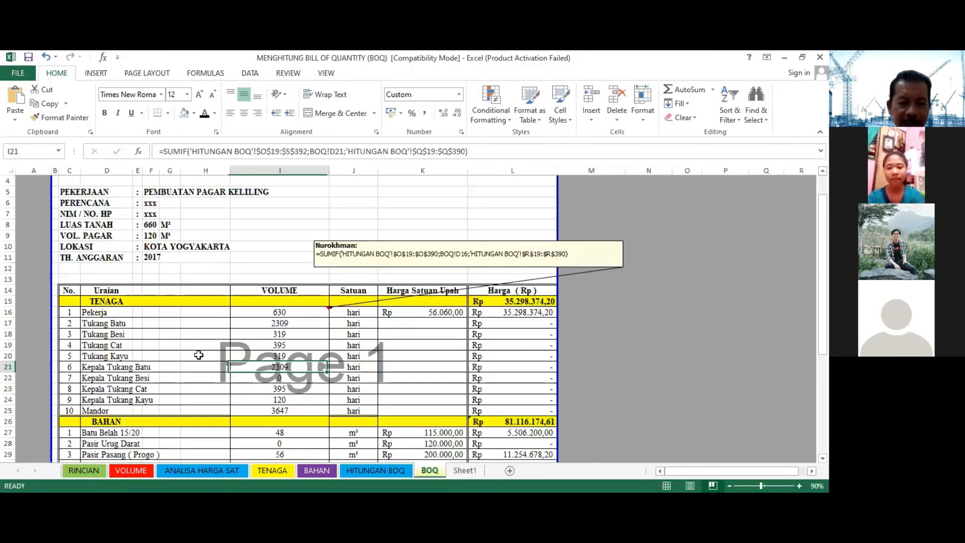
{"action": "left_click", "coordinate": [259, 355]}
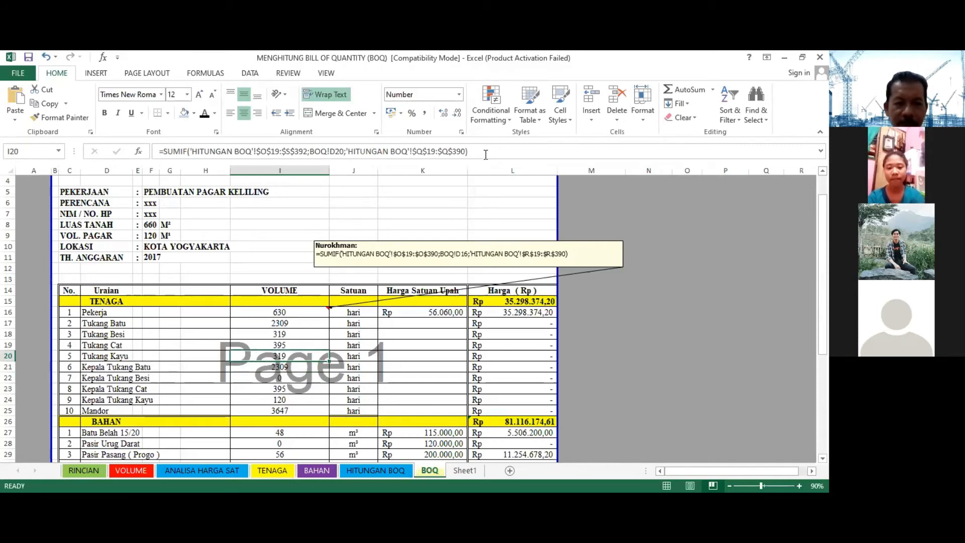
{"action": "left_click", "coordinate": [493, 145]}
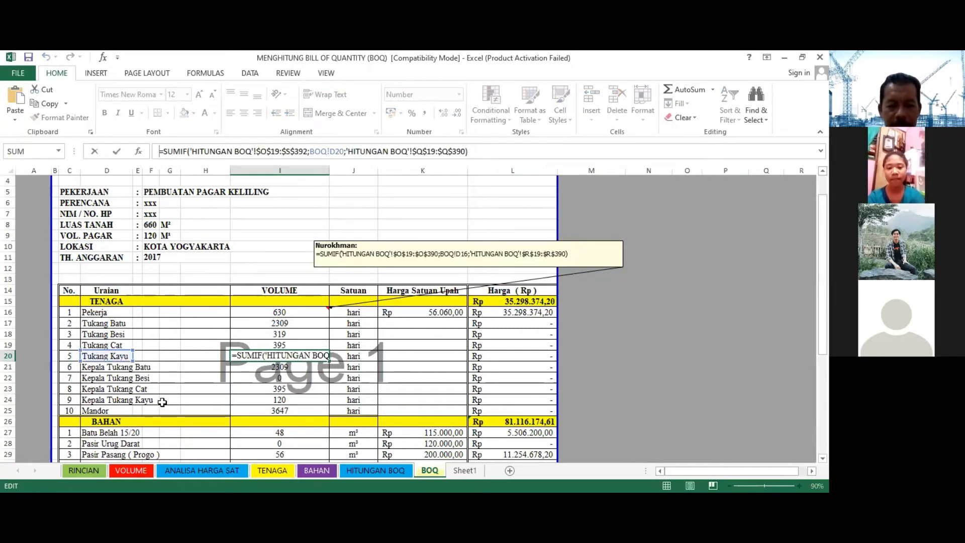
{"action": "key", "text": "Return"}
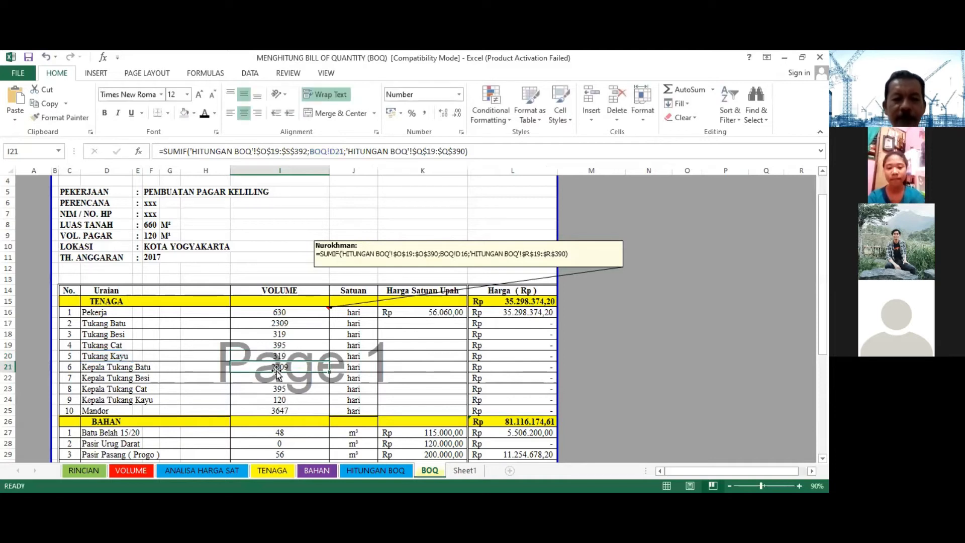
{"action": "left_click", "coordinate": [265, 352]}
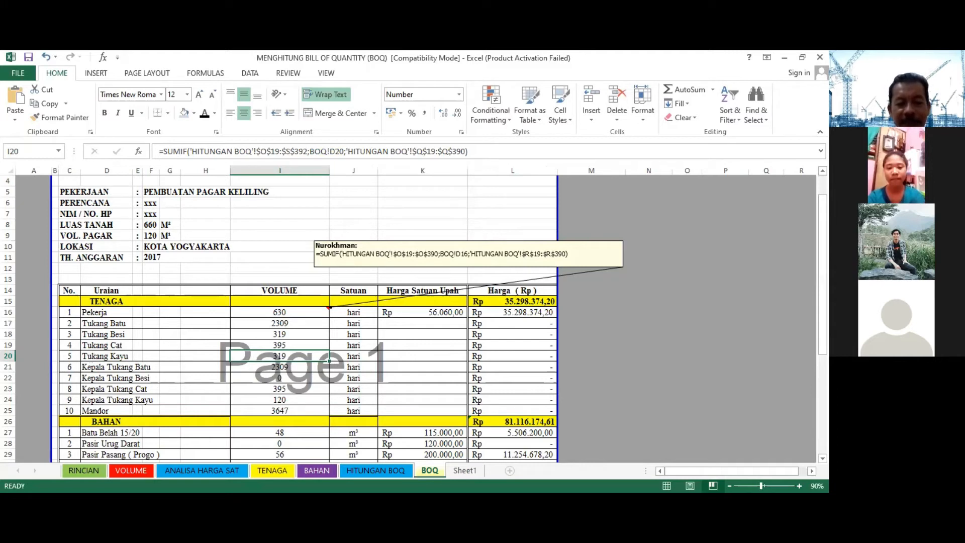
Examine the HITUNGAN BOQ sheet's description column and the coefficient, volume and KOEF x VOL cells of the TK KAYU row.
{"action": "left_click", "coordinate": [387, 471]}
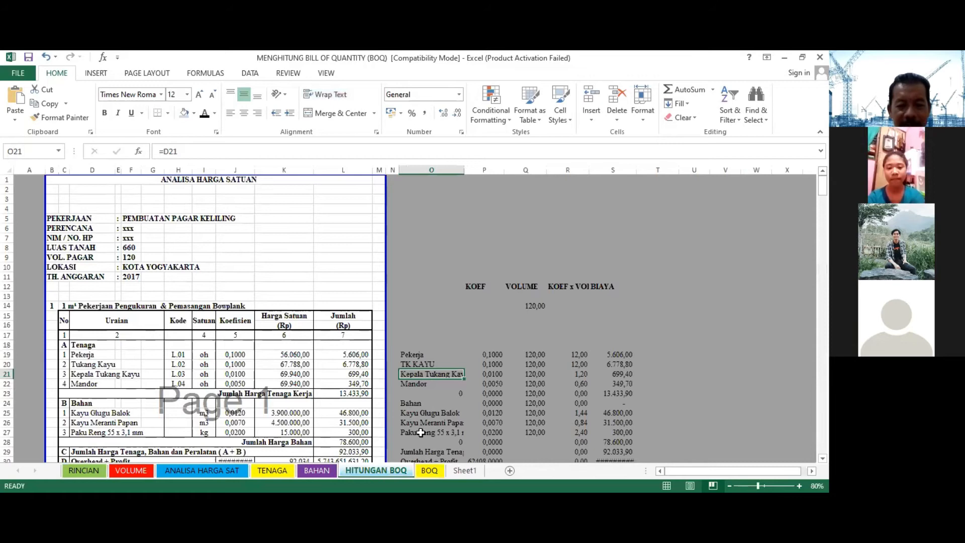
{"action": "scroll", "coordinate": [421, 432], "scroll_direction": "down", "scroll_amount": 8}
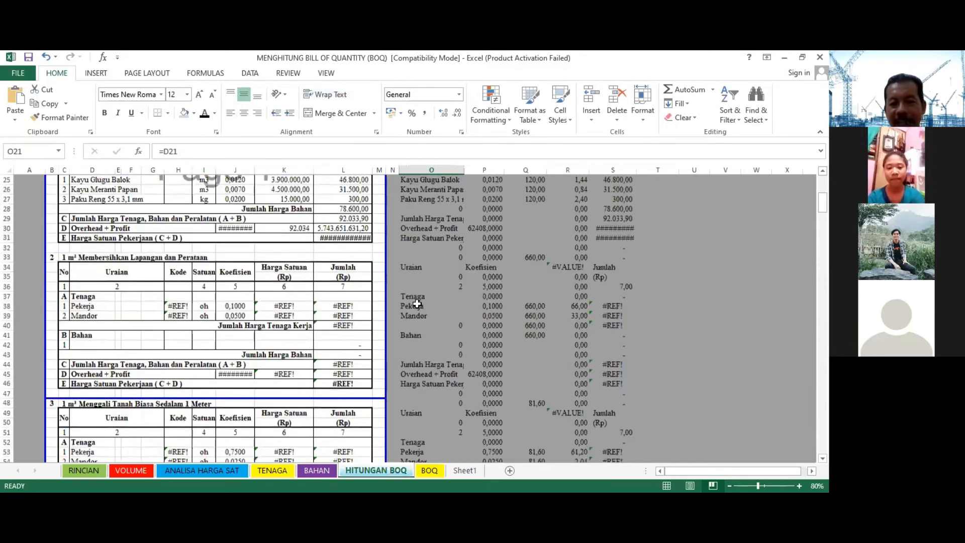
{"action": "key", "text": "Up"}
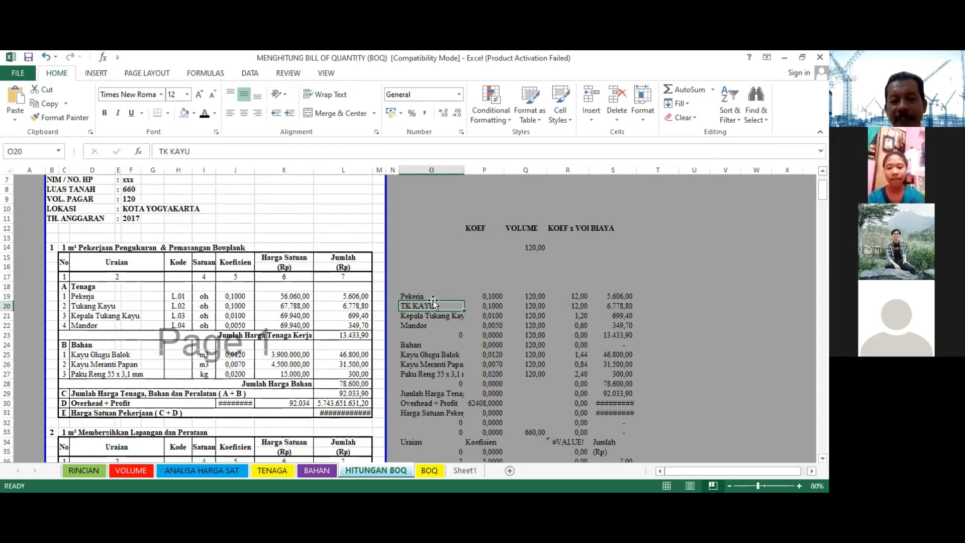
{"action": "left_click", "coordinate": [417, 298]}
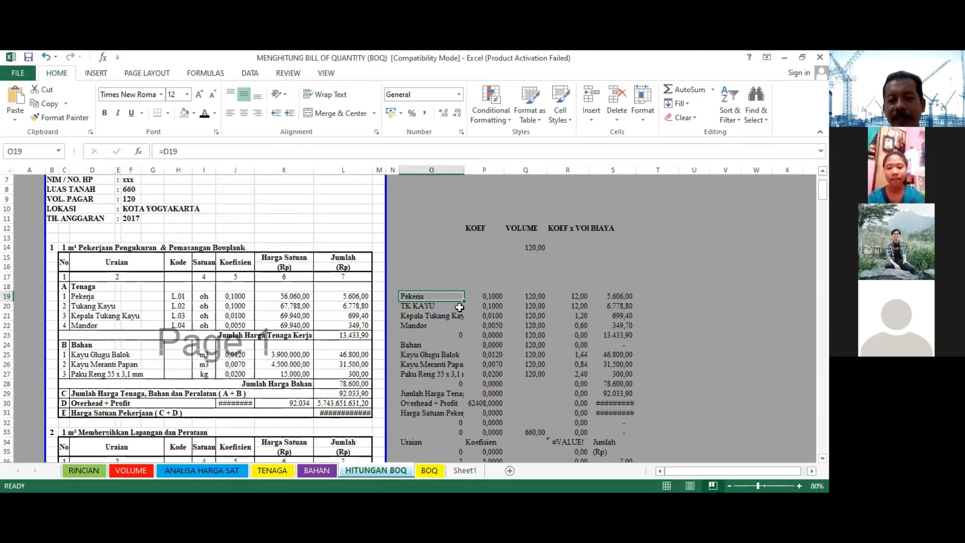
{"action": "left_click", "coordinate": [432, 335]}
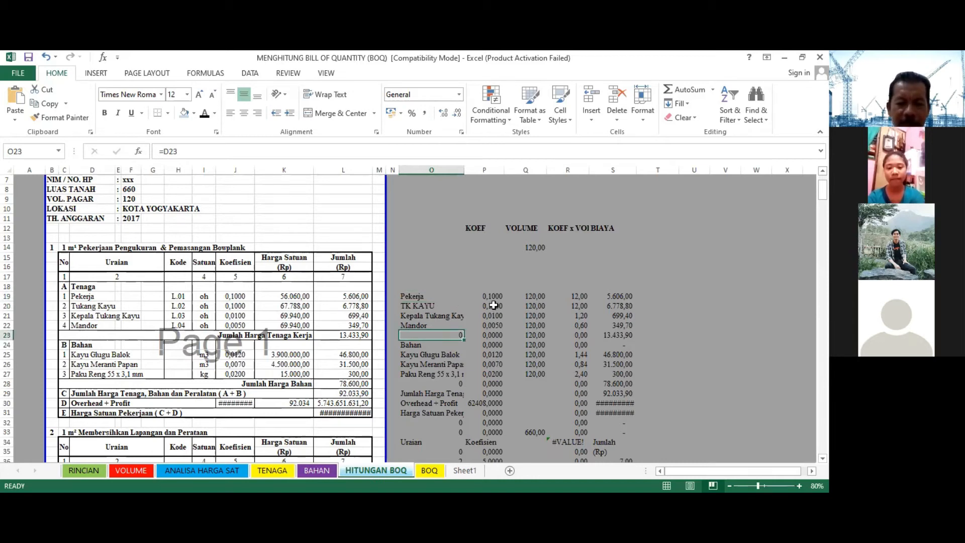
{"action": "left_click", "coordinate": [531, 306]}
{"action": "left_click", "coordinate": [492, 307]}
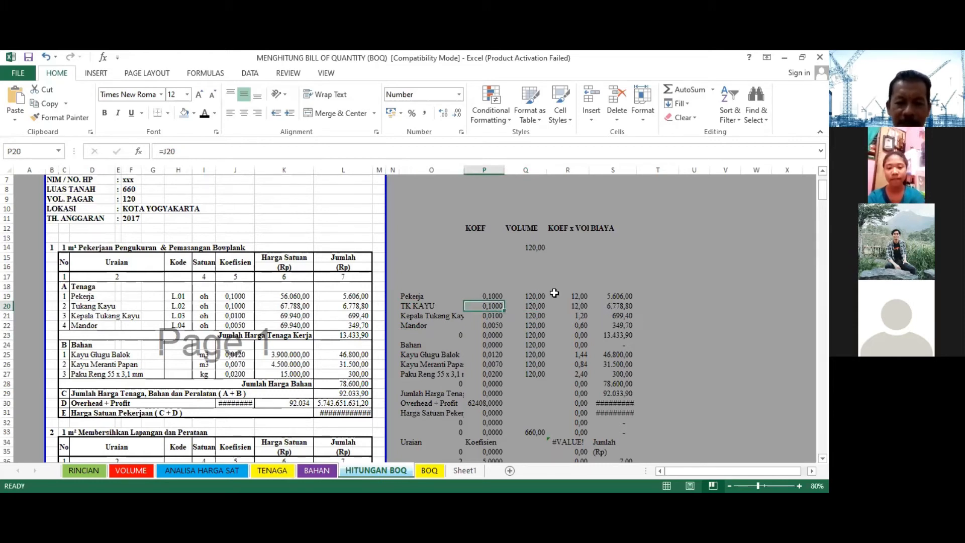
{"action": "key", "text": "Right"}
{"action": "key", "text": "Right"}
{"action": "left_click", "coordinate": [232, 150]}
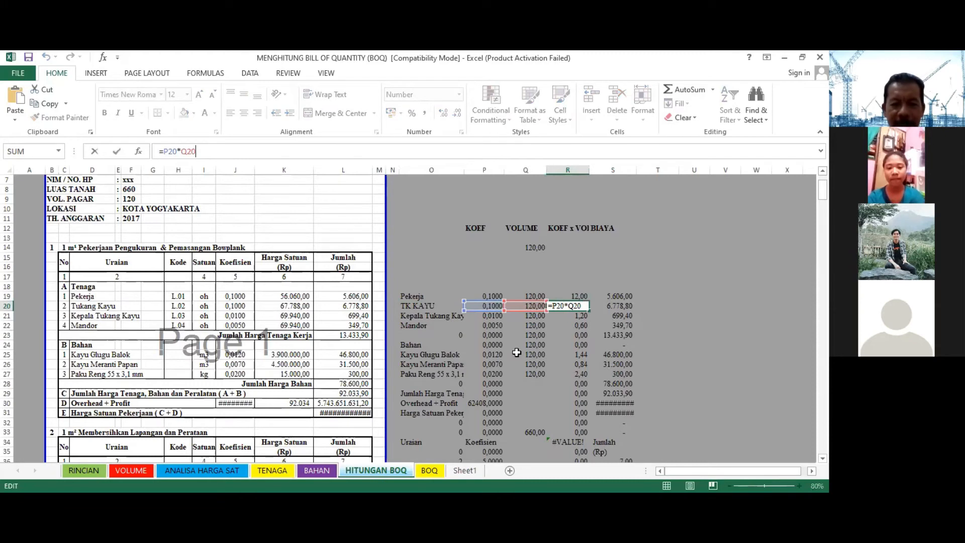
{"action": "left_click", "coordinate": [518, 353]}
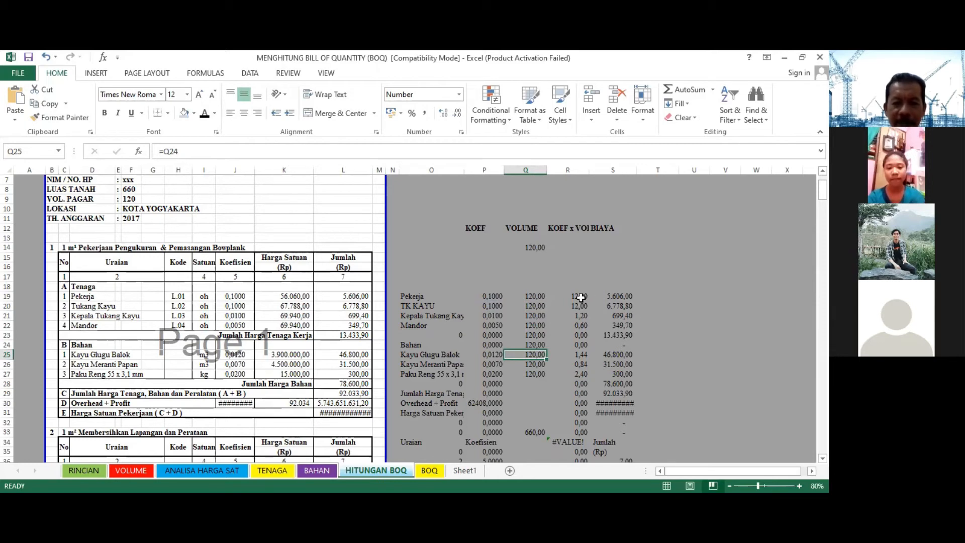
Inspect the formulas behind the Pekerja row's BIAYA cell S19 and unit price K19, plus the BIAYA heading.
{"action": "left_click", "coordinate": [620, 295]}
{"action": "left_click", "coordinate": [293, 297]}
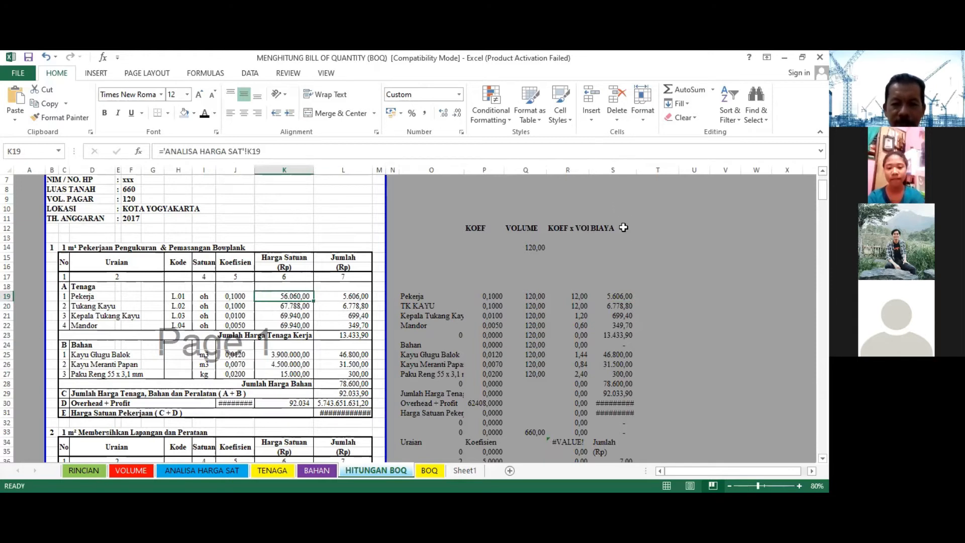
{"action": "left_click", "coordinate": [628, 295]}
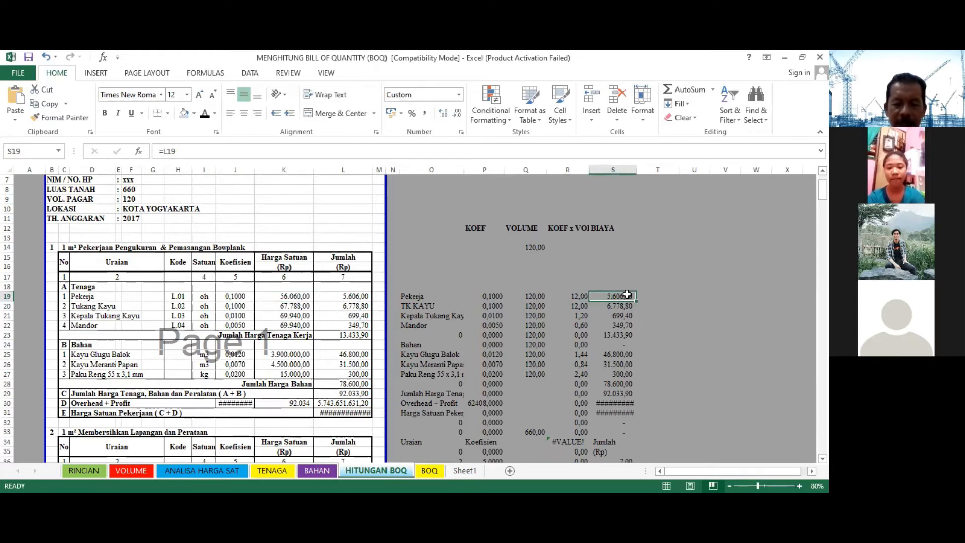
{"action": "left_click", "coordinate": [612, 231]}
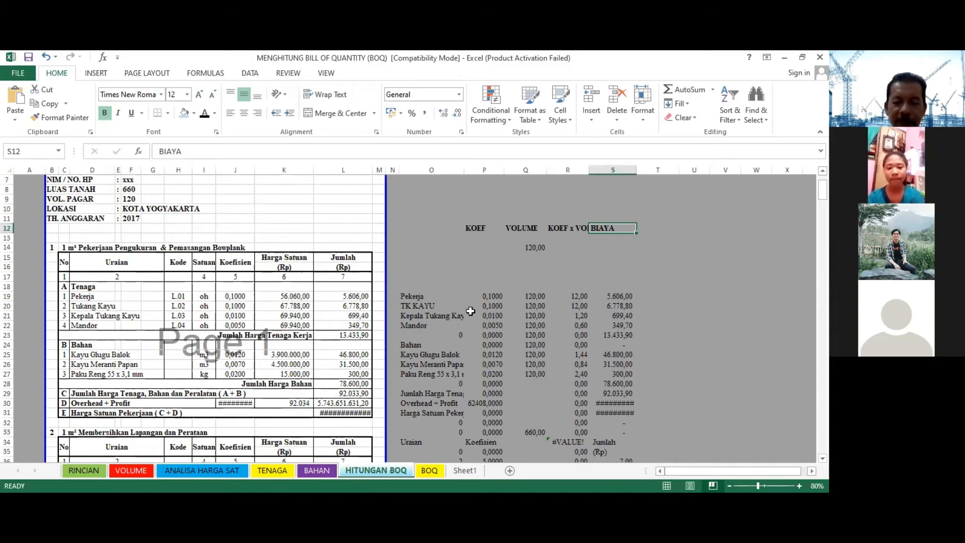
Start a VLOOKUP formula in the Pekerja row's BIAYA cell S19 with O19 as the lookup value.
{"action": "left_click_drag", "start_coordinate": [644, 306], "coordinate": [644, 297]}
{"action": "left_click", "coordinate": [619, 297]}
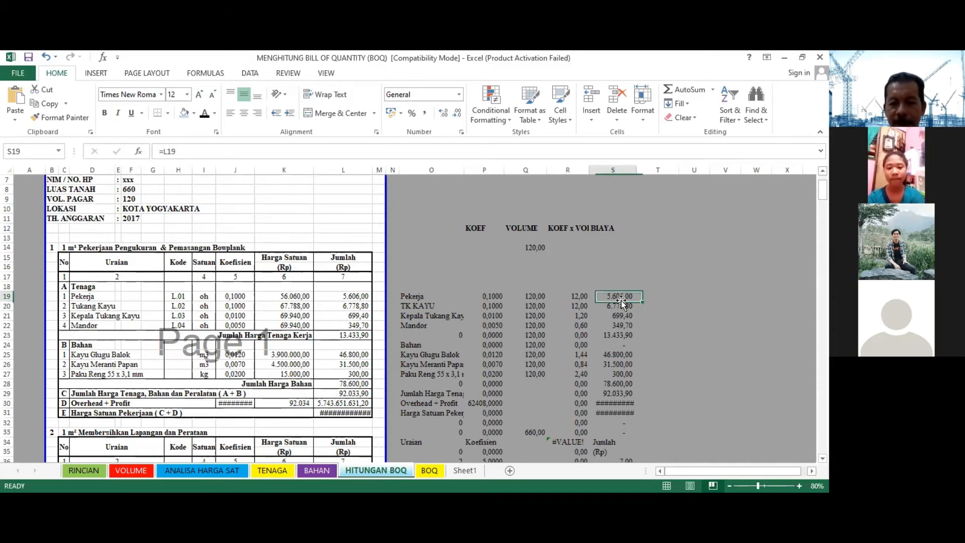
{"action": "type", "text": "="}
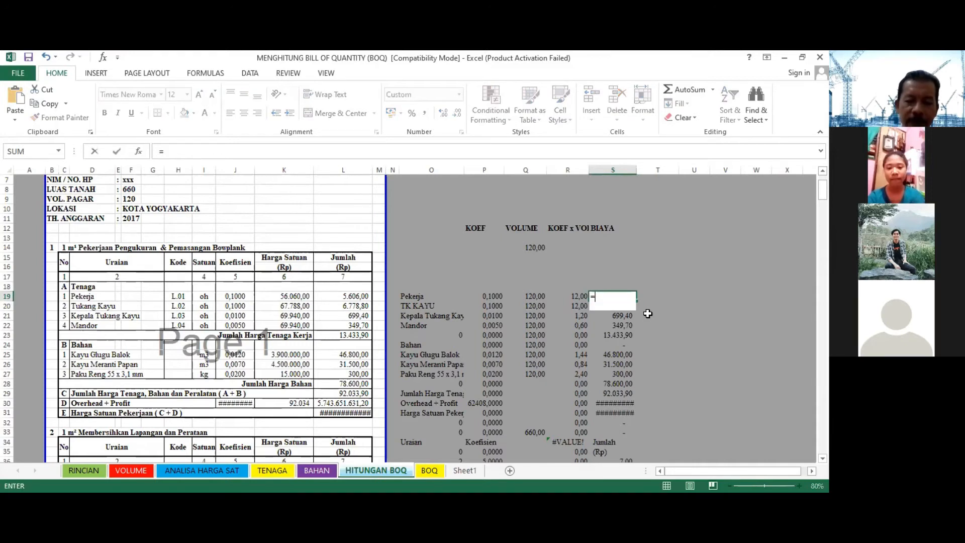
{"action": "type", "text": "V"}
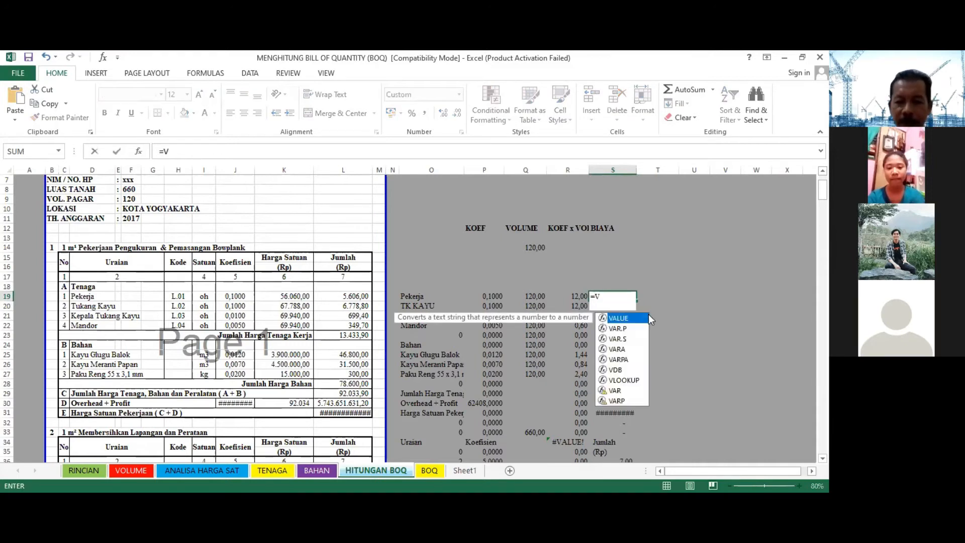
{"action": "double_click", "coordinate": [630, 379]}
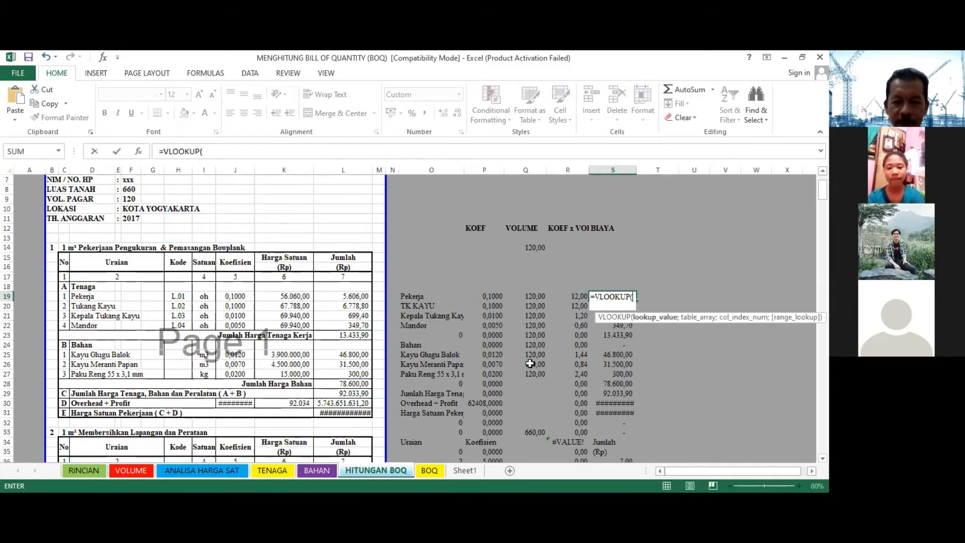
{"action": "left_click", "coordinate": [408, 297]}
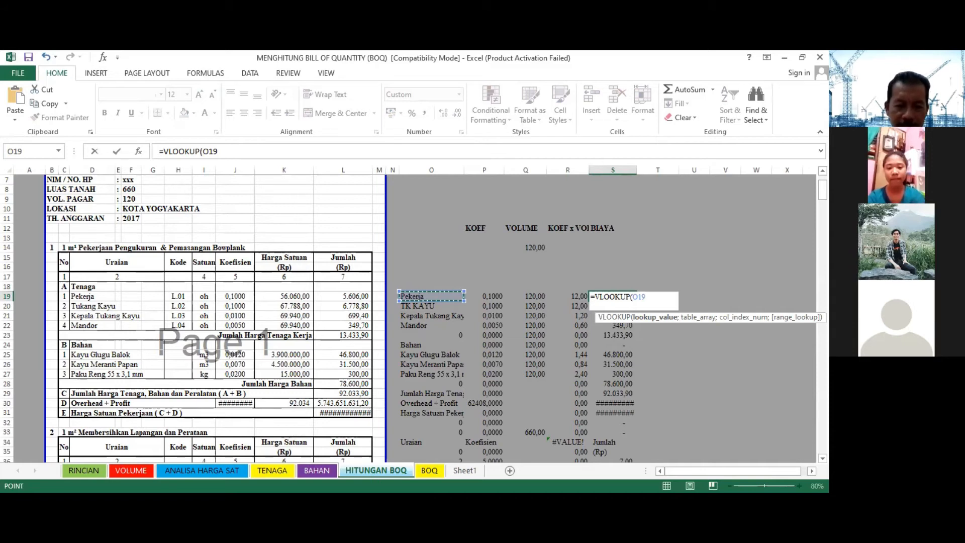
{"action": "type", "text": ";"}
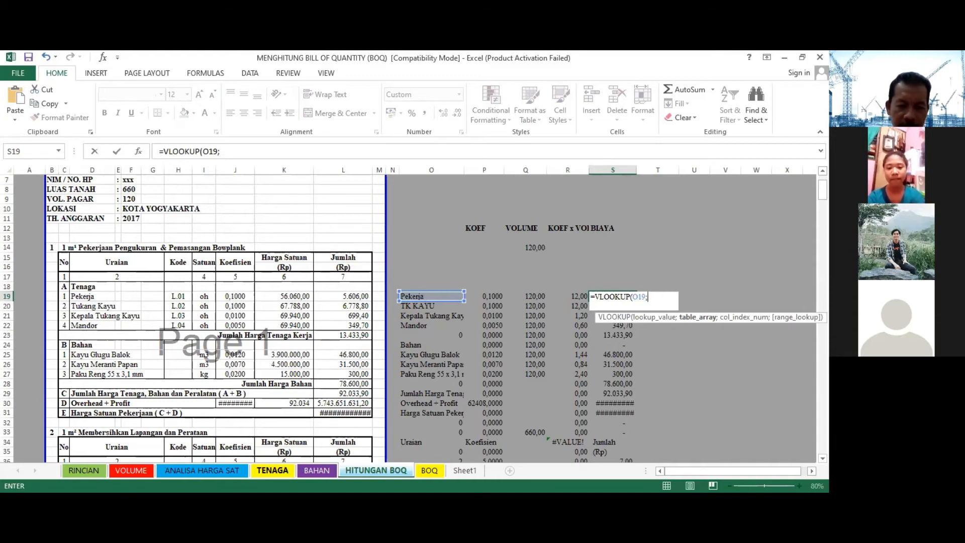
Add the TENAGA wage table as the absolute range $D$15:$K$24 for the table array of the S19 VLOOKUP.
{"action": "left_click", "coordinate": [273, 471]}
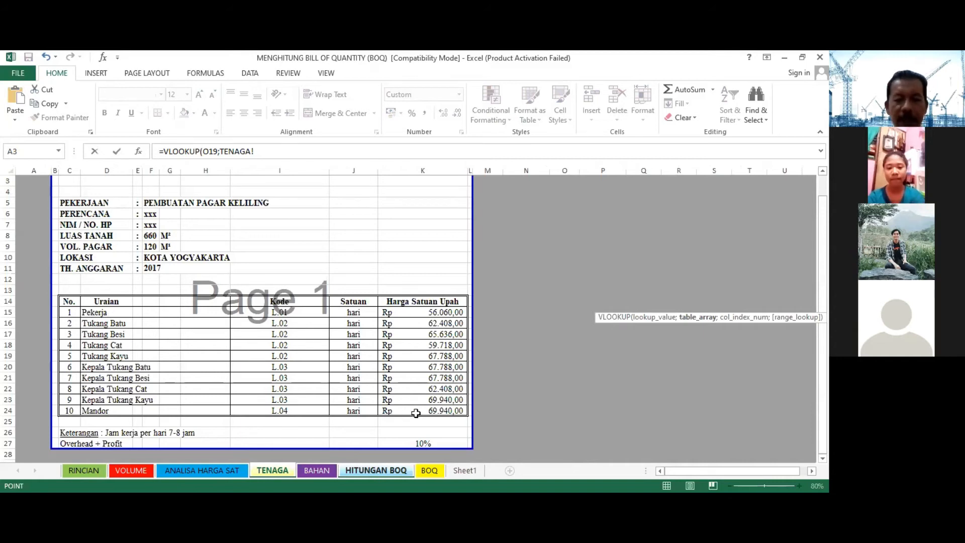
{"action": "left_click", "coordinate": [106, 312]}
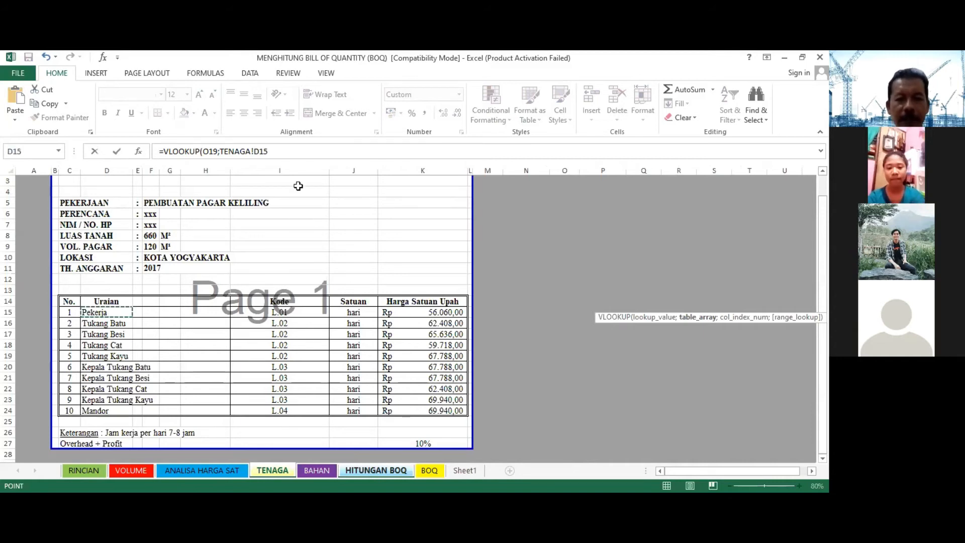
{"action": "left_click", "coordinate": [269, 148]}
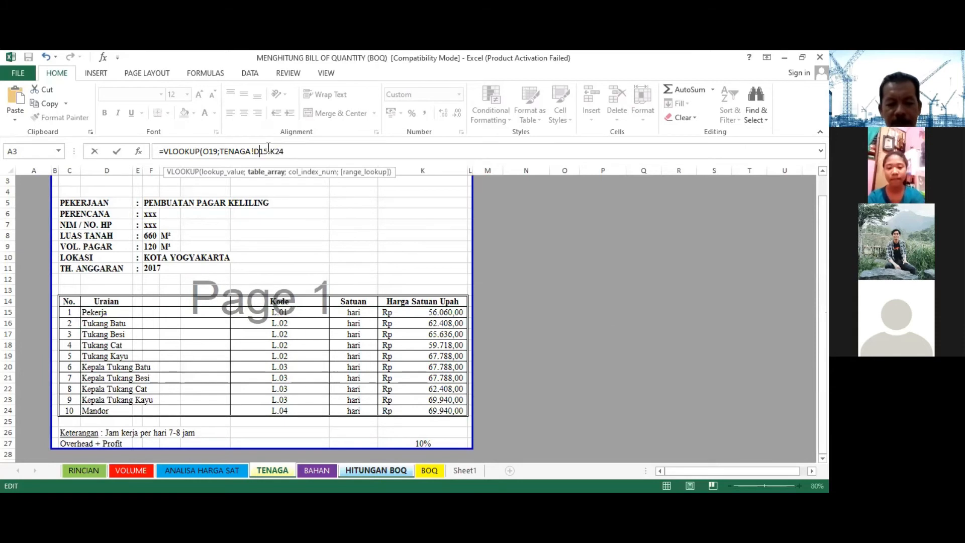
{"action": "key", "text": "F4"}
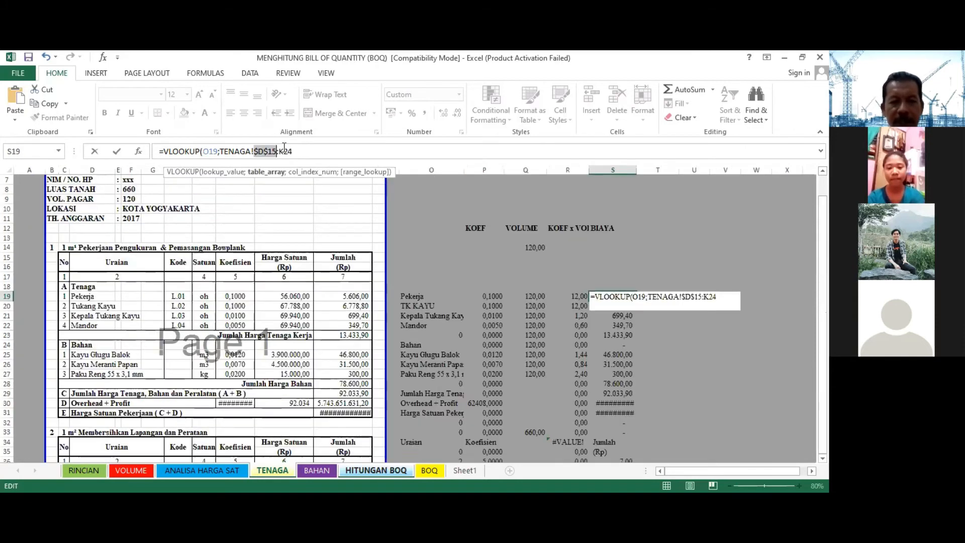
{"action": "left_click", "coordinate": [312, 150]}
{"action": "key", "text": "F4"}
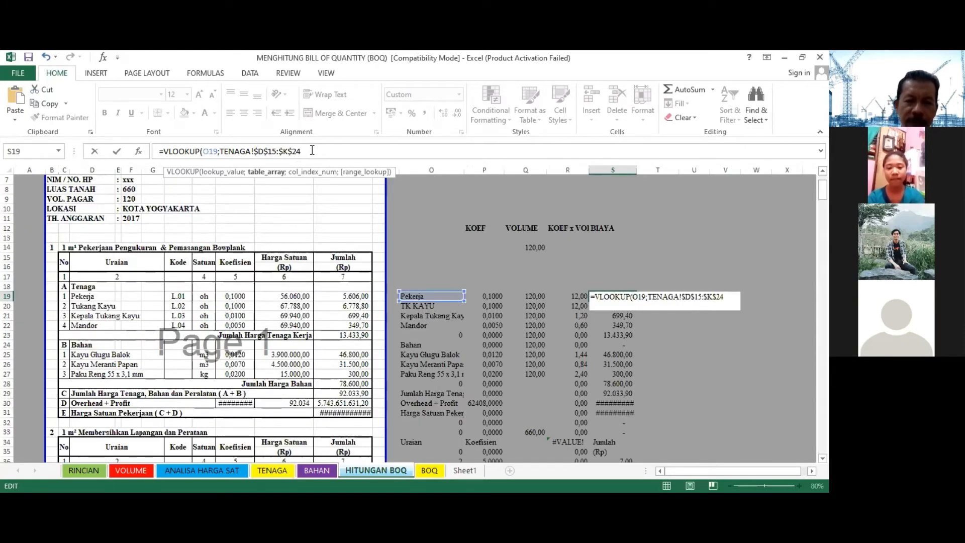
{"action": "type", "text": ";"}
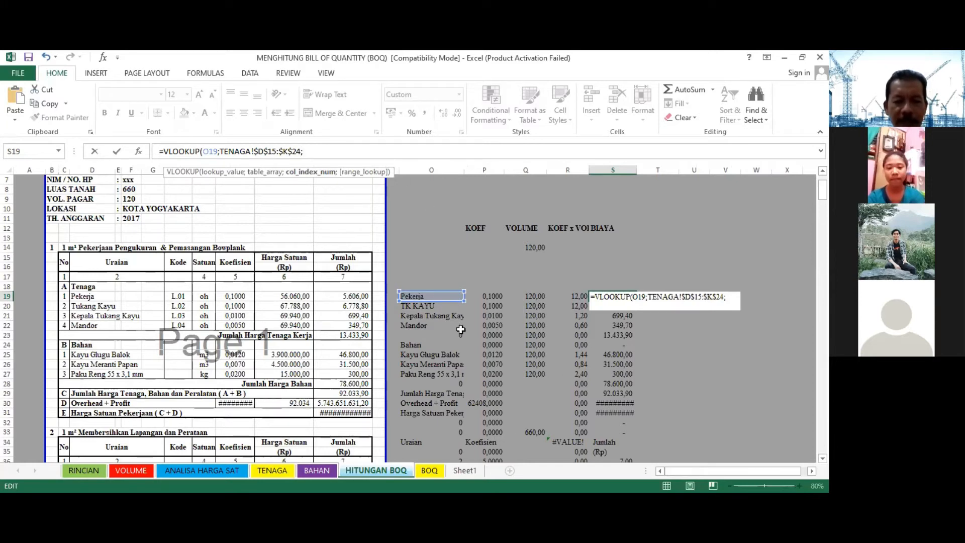
{"action": "left_click", "coordinate": [272, 470]}
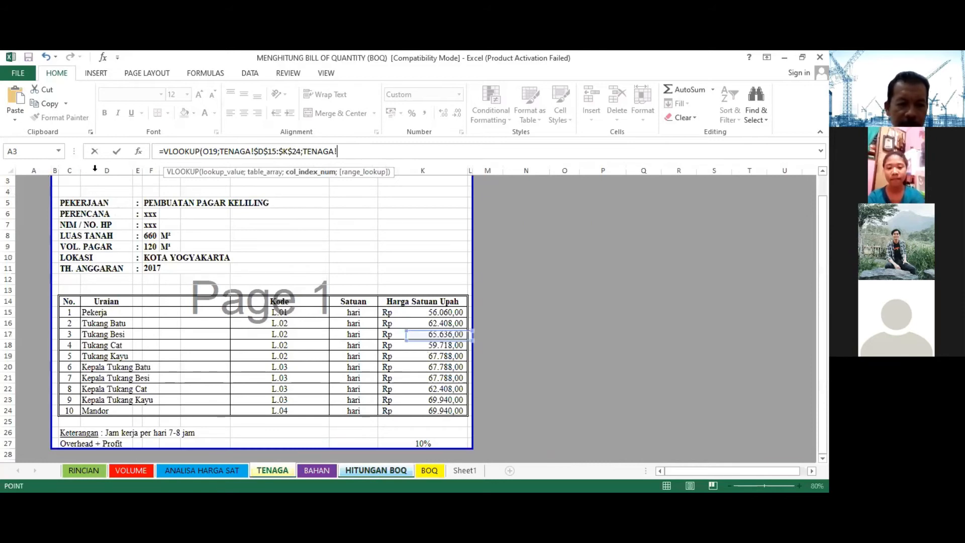
{"action": "left_click", "coordinate": [170, 193]}
{"action": "left_click", "coordinate": [353, 192]}
{"action": "left_click", "coordinate": [425, 195]}
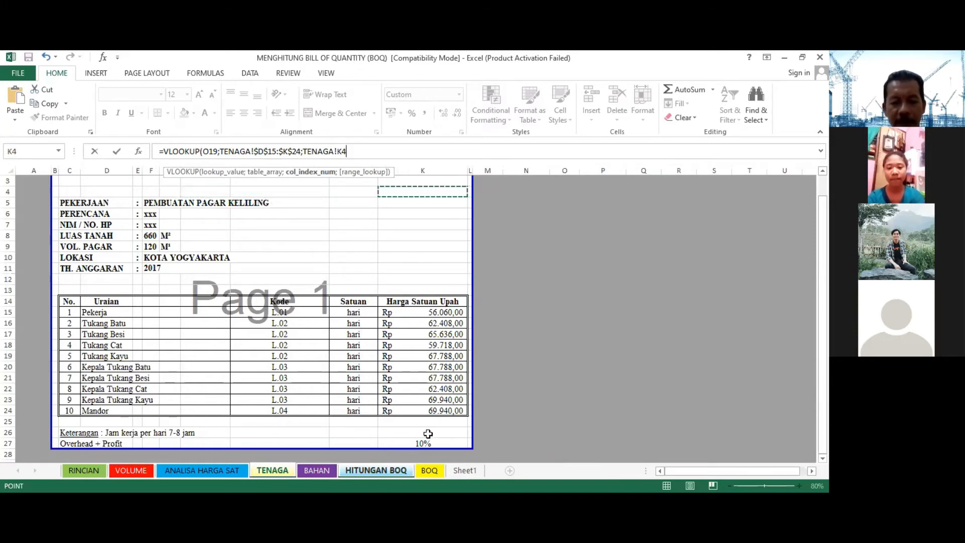
{"action": "left_click", "coordinate": [430, 470]}
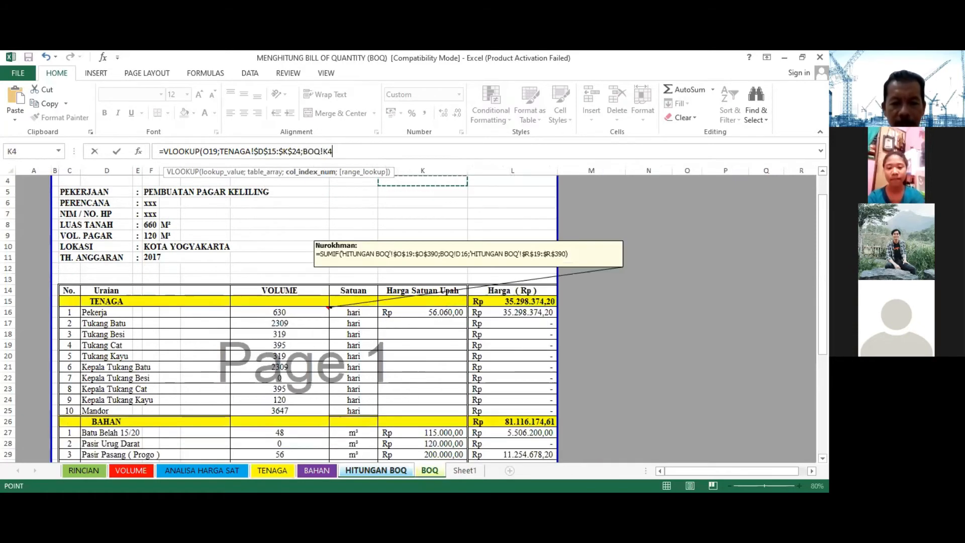
{"action": "left_click", "coordinate": [376, 470]}
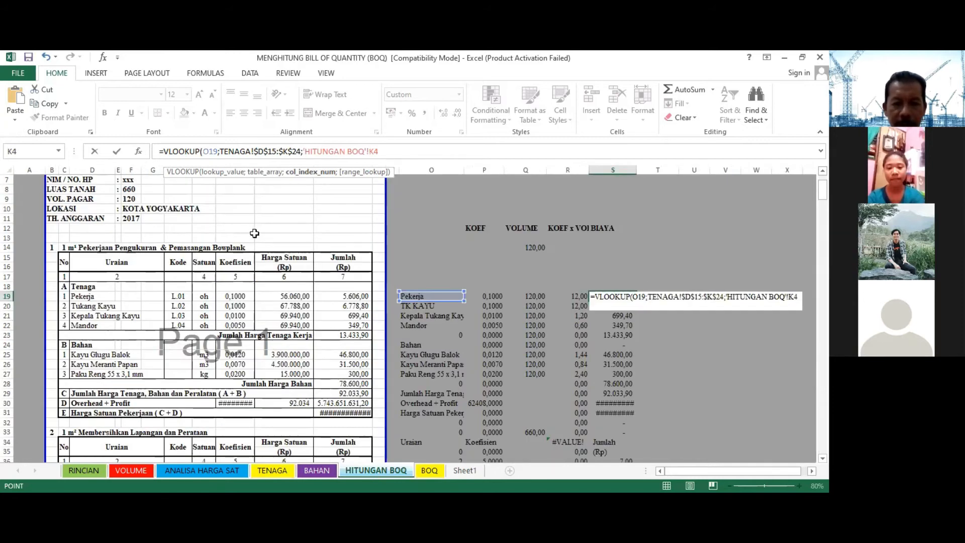
{"action": "left_click_drag", "start_coordinate": [388, 147], "coordinate": [312, 151]}
{"action": "key", "text": "BackSpace"}
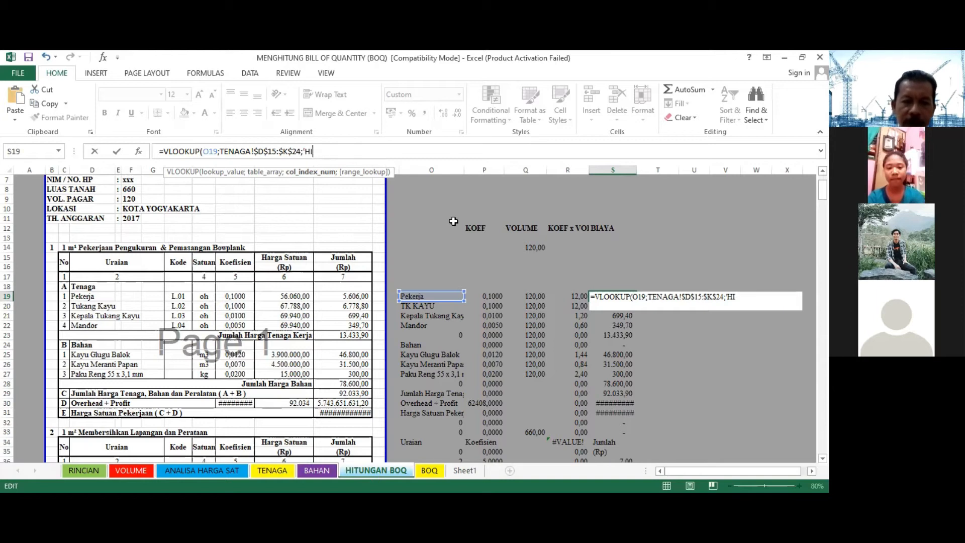
{"action": "key", "text": "BackSpace"}
{"action": "key", "text": "BackSpace"}
{"action": "key", "text": "BackSpace"}
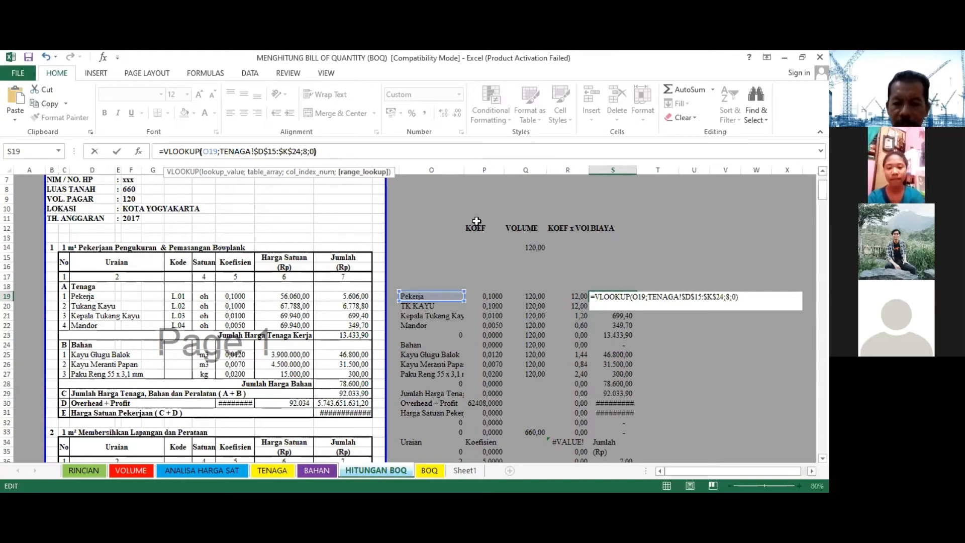
Complete the S19 VLOOKUP with column index 8 and range lookup 0, and fill it down to S23.
{"action": "key", "text": "Return"}
{"action": "key", "text": "Up"}
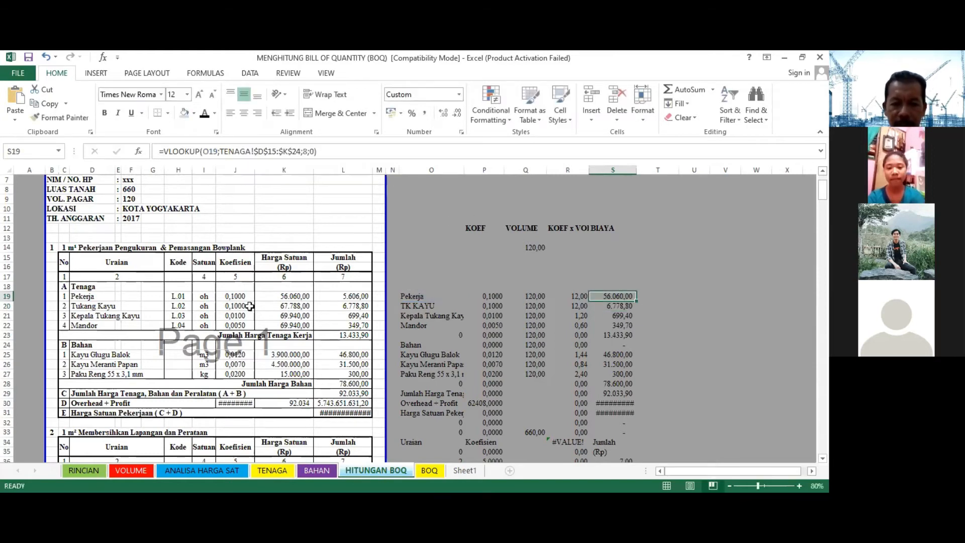
{"action": "left_click_drag", "start_coordinate": [639, 300], "coordinate": [637, 340]}
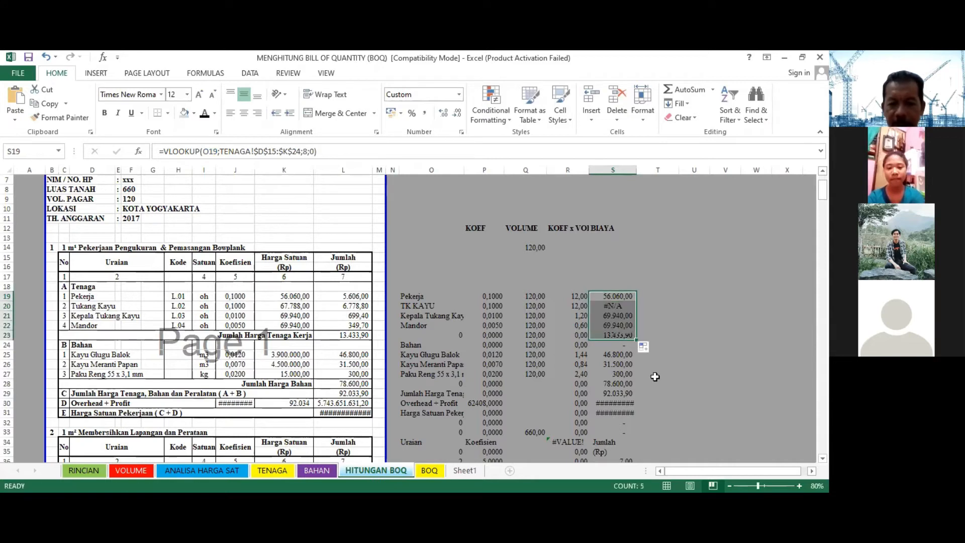
Replace the TK KAYU text in O20 with a link to the Tukang Kayu description in D20.
{"action": "left_click", "coordinate": [602, 307]}
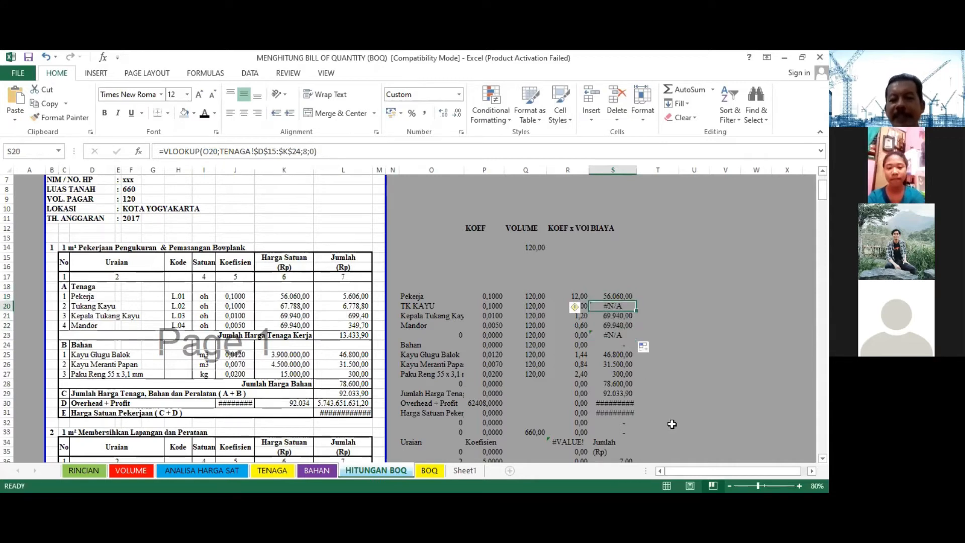
{"action": "left_click", "coordinate": [408, 306]}
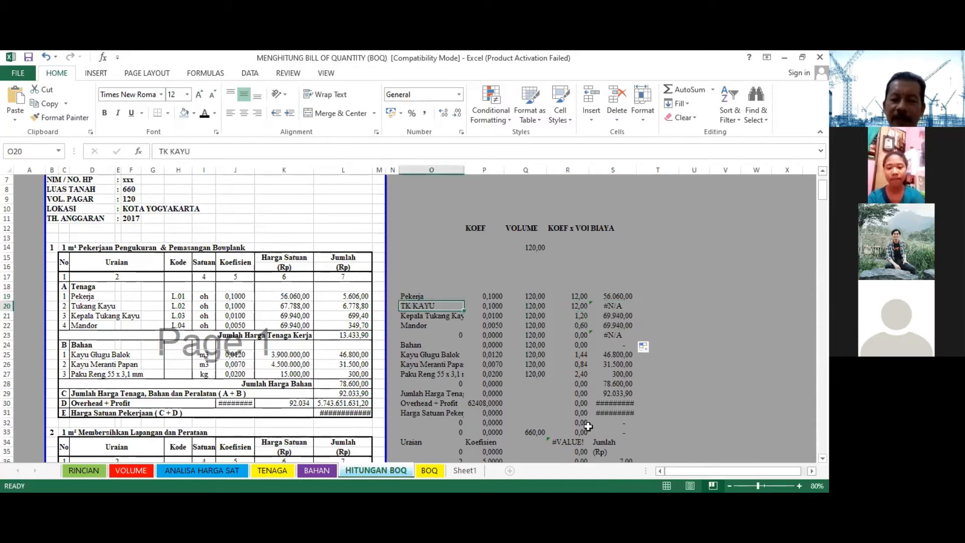
{"action": "type", "text": "="}
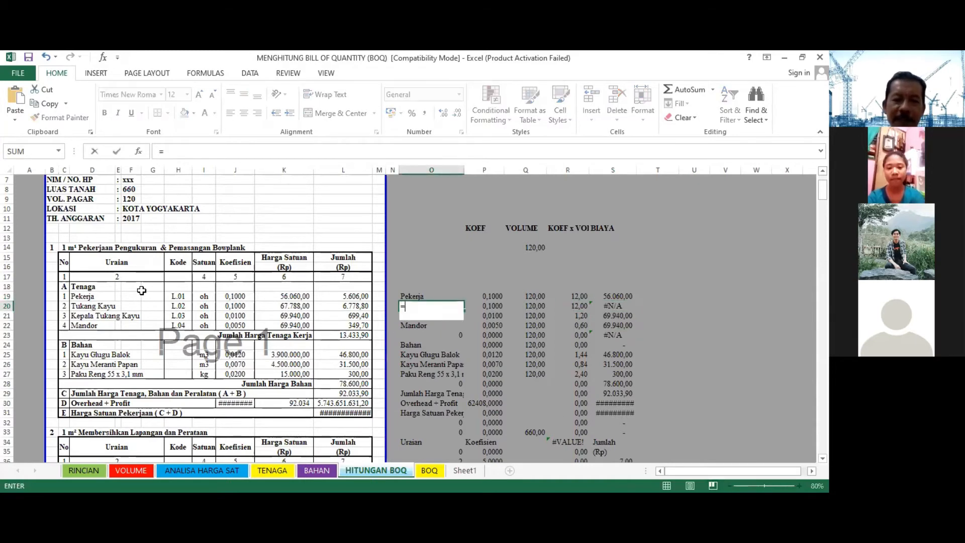
{"action": "left_click", "coordinate": [81, 306]}
{"action": "key", "text": "Return"}
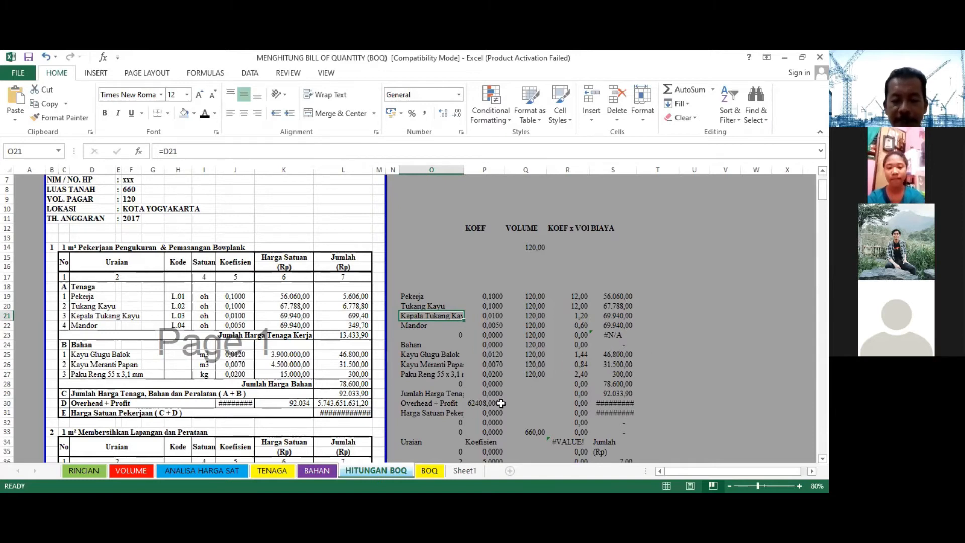
Clear the volumes of the BAHAN items from I27 down on the BOQ sheet.
{"action": "left_click", "coordinate": [429, 470]}
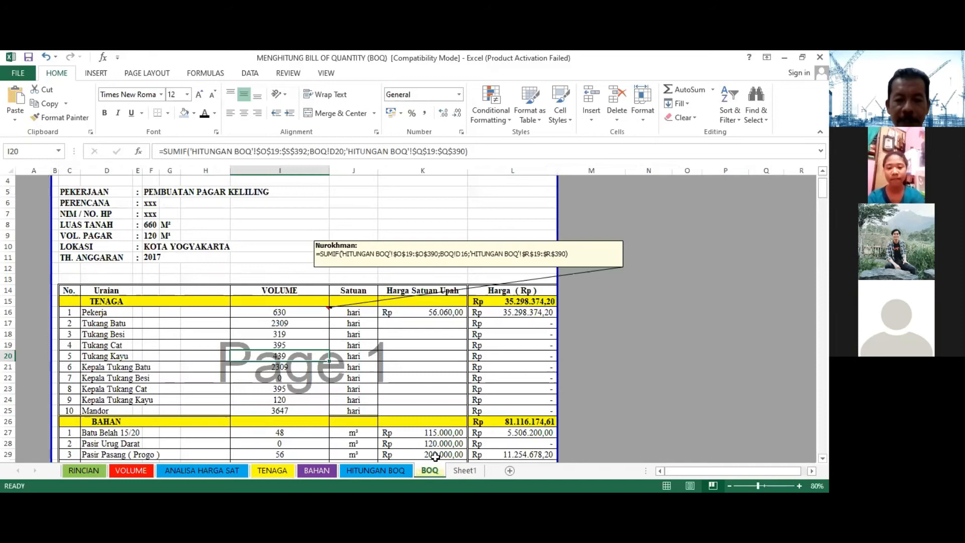
{"action": "left_click", "coordinate": [579, 328]}
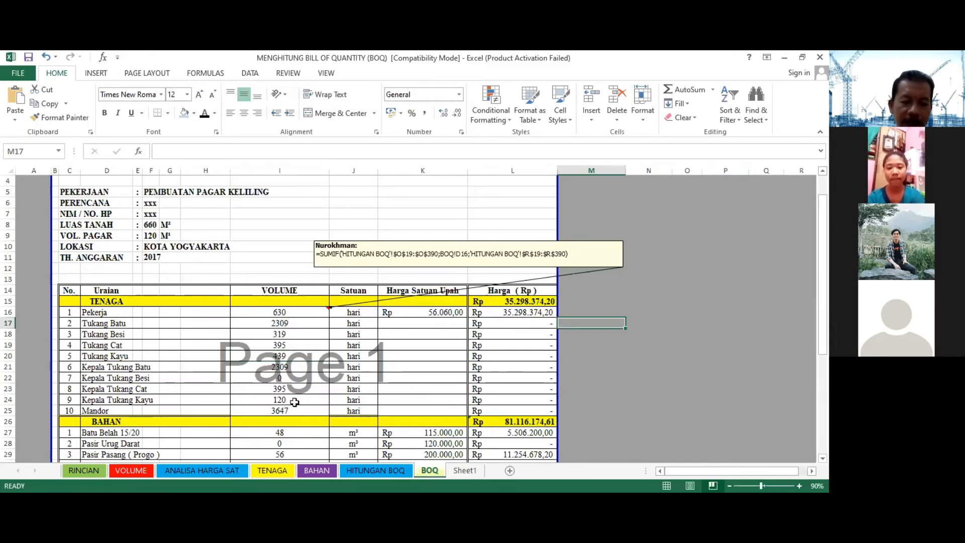
{"action": "scroll", "coordinate": [295, 402], "scroll_direction": "down", "scroll_amount": 2}
{"action": "left_click_drag", "start_coordinate": [256, 367], "coordinate": [271, 439]}
{"action": "key", "text": "Delete"}
{"action": "scroll", "coordinate": [284, 398], "scroll_direction": "up", "scroll_amount": 4}
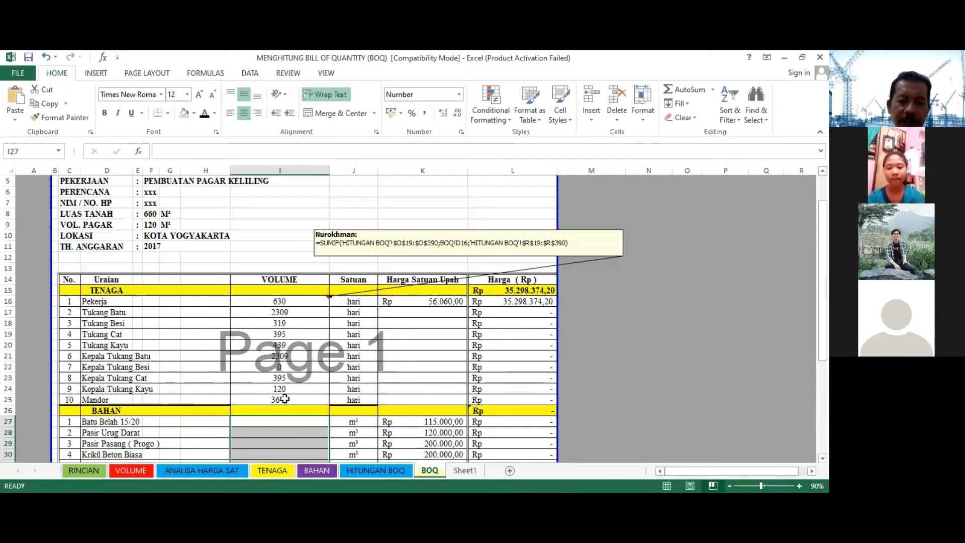
Copy the SUMIF formula of Tukang Besi's volume in I18 to the BAHAN volume cells I27:I40.
{"action": "left_click", "coordinate": [274, 324]}
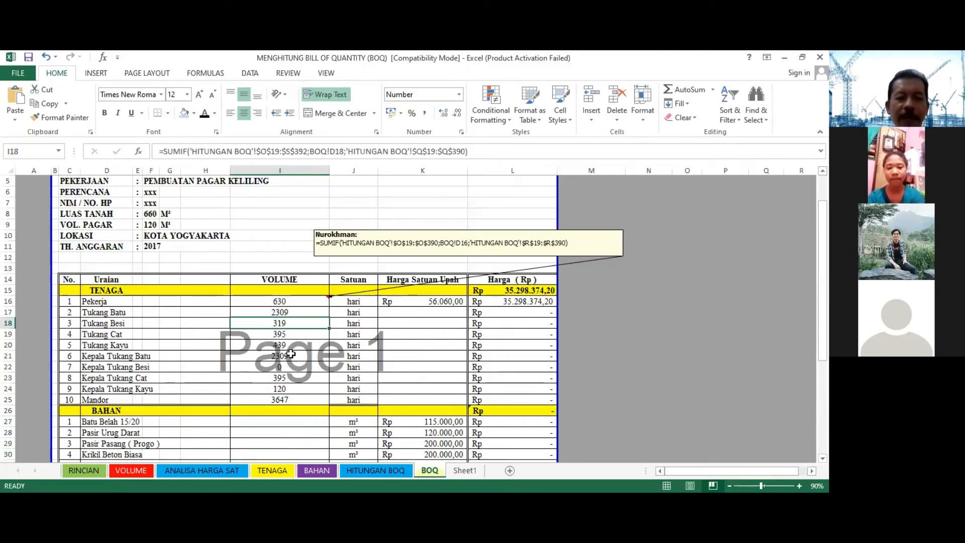
{"action": "left_click", "coordinate": [43, 103]}
{"action": "scroll", "coordinate": [289, 321], "scroll_direction": "down", "scroll_amount": 4}
{"action": "left_click_drag", "start_coordinate": [289, 291], "coordinate": [304, 435]}
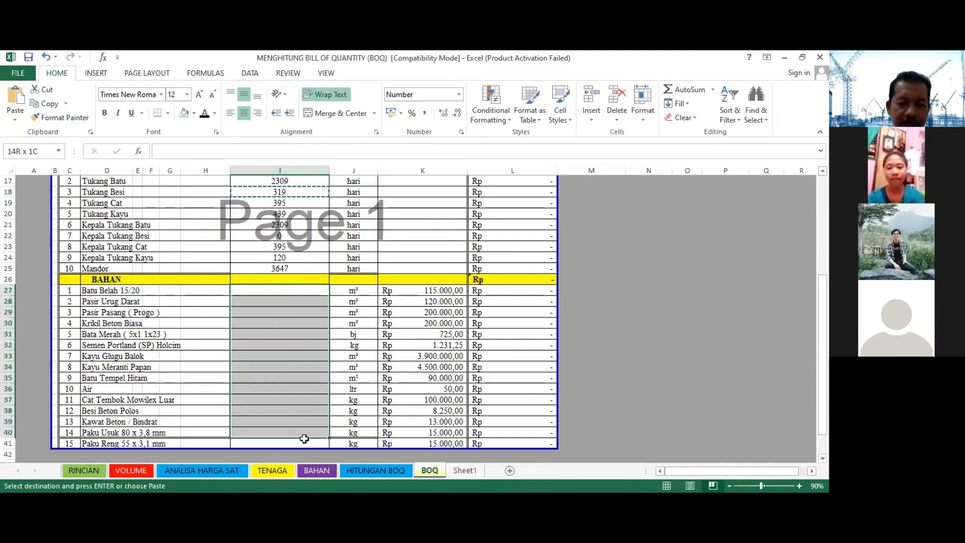
{"action": "left_click", "coordinate": [13, 101]}
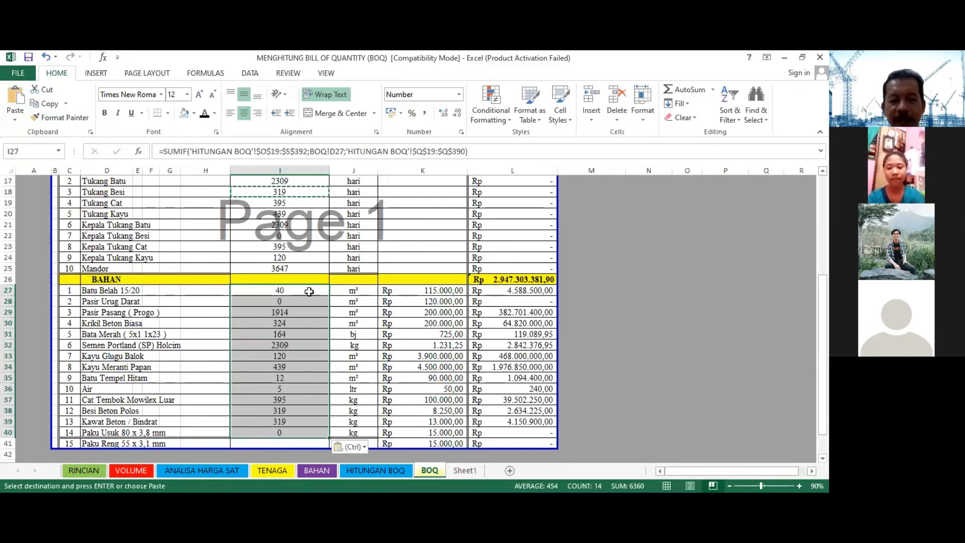
{"action": "scroll", "coordinate": [421, 334], "scroll_direction": "up", "scroll_amount": 1}
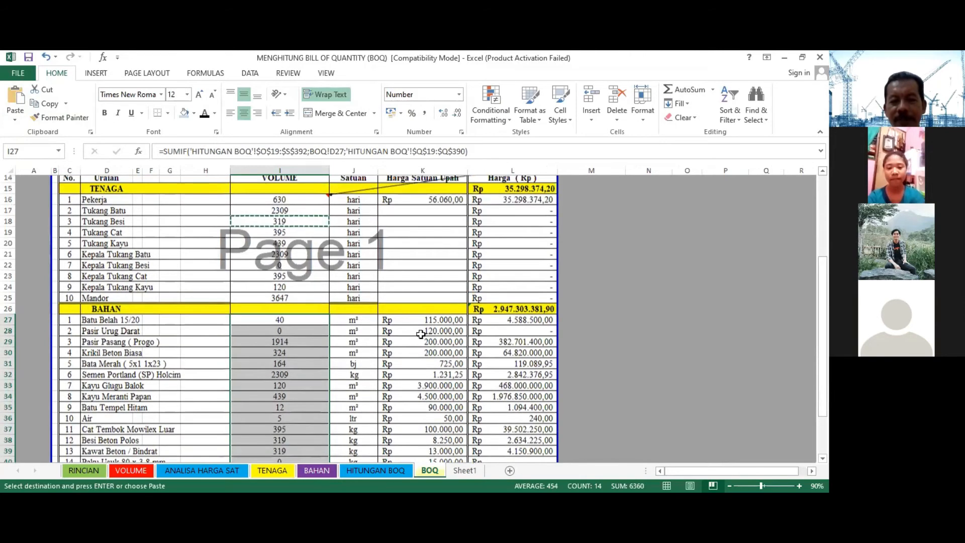
Clear the unit prices of all BAHAN items in K27:K41.
{"action": "left_click_drag", "start_coordinate": [409, 324], "coordinate": [422, 449]}
{"action": "key", "text": "Delete"}
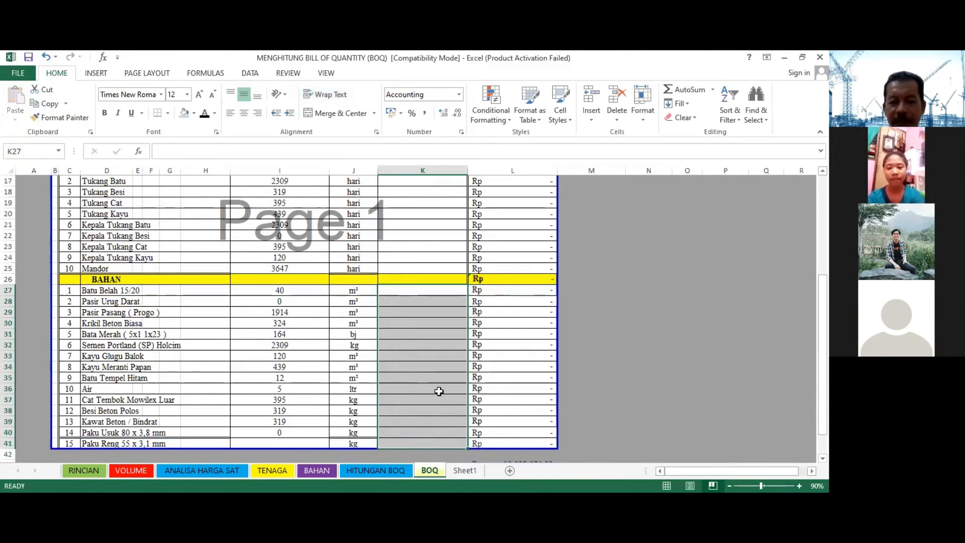
{"action": "scroll", "coordinate": [439, 391], "scroll_direction": "up", "scroll_amount": 5}
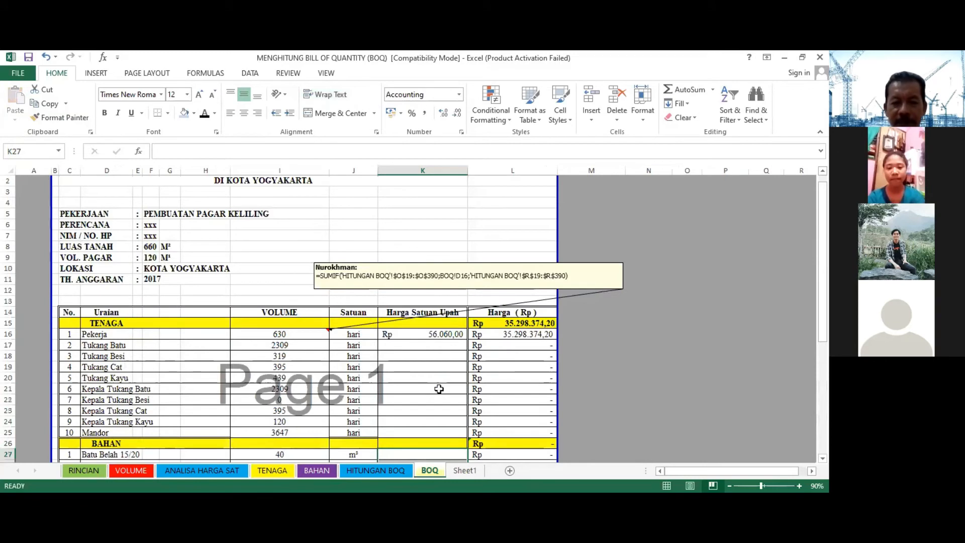
Inspect the VLOOKUP formula behind Pekerja's unit wage in K16.
{"action": "left_click", "coordinate": [426, 357]}
{"action": "scroll", "coordinate": [427, 361], "scroll_direction": "down", "scroll_amount": 2}
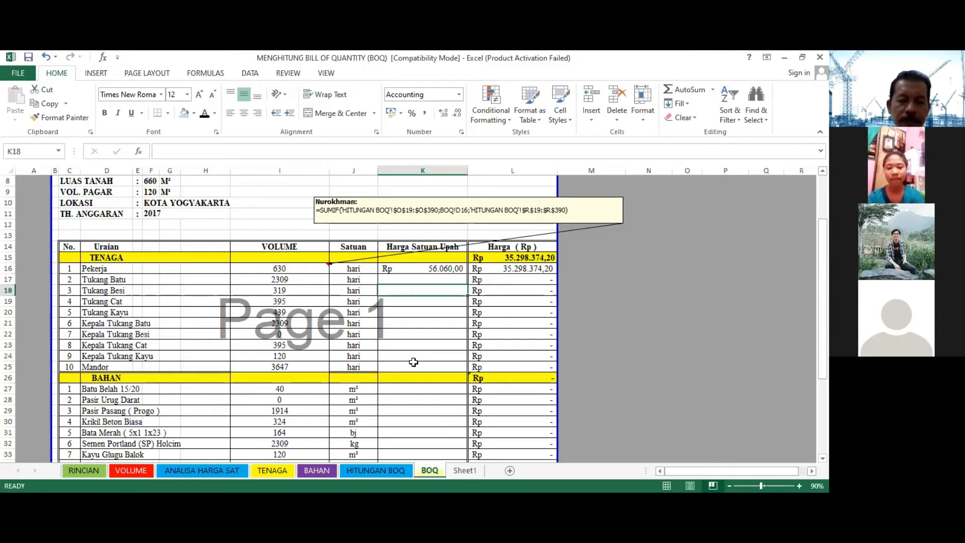
{"action": "left_click", "coordinate": [418, 270]}
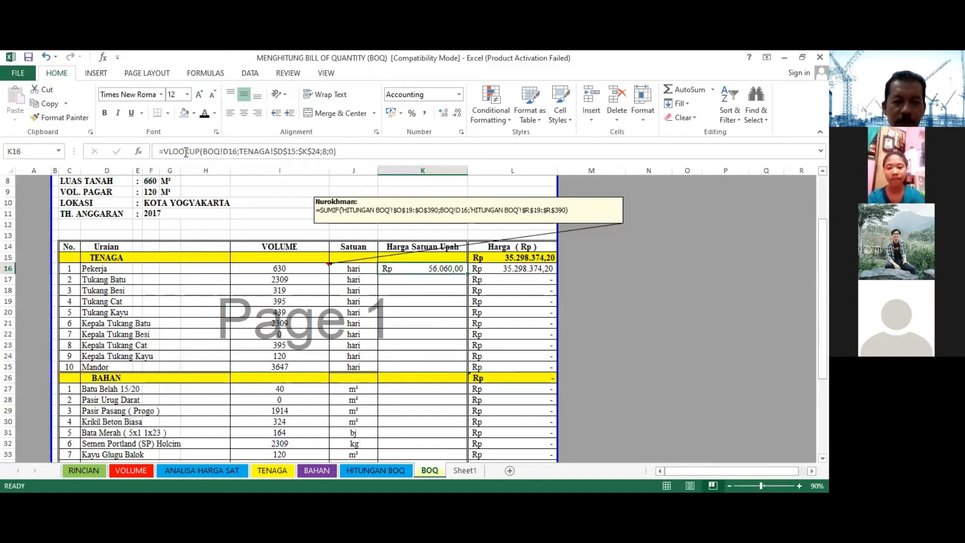
{"action": "left_click", "coordinate": [421, 300]}
Start a VLOOKUP formula for Tukang Batu's unit wage in K17 with D17 as the lookup value.
{"action": "left_click", "coordinate": [413, 278]}
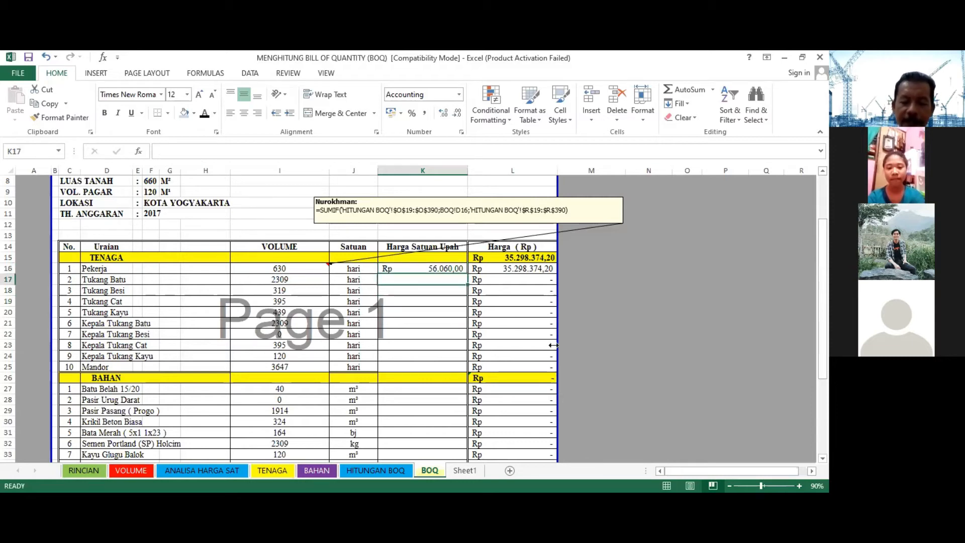
{"action": "type", "text": "="}
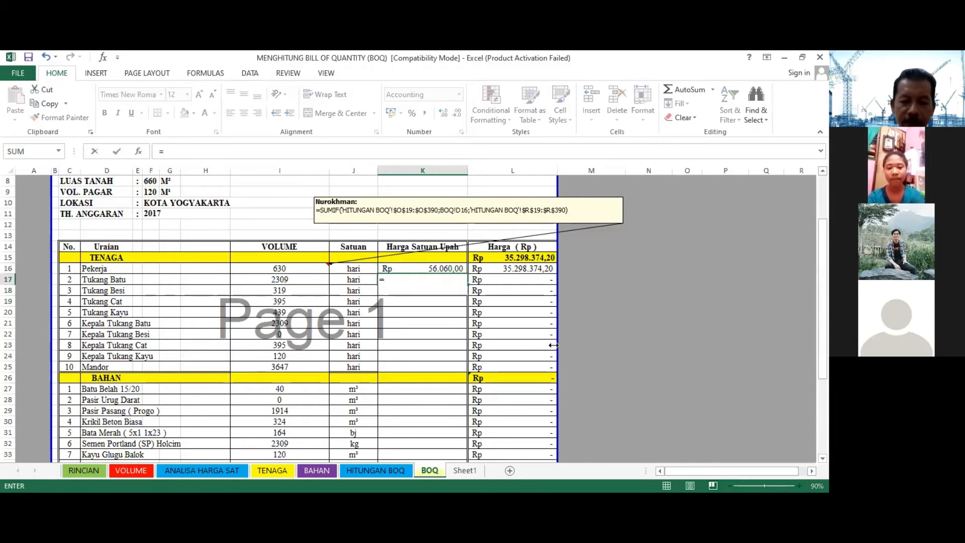
{"action": "type", "text": "VL"}
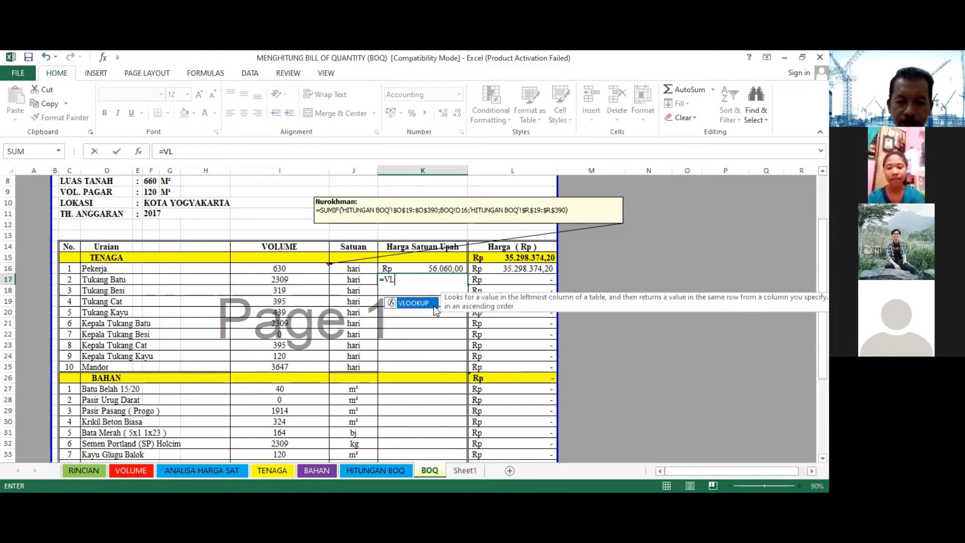
{"action": "key", "text": "Tab"}
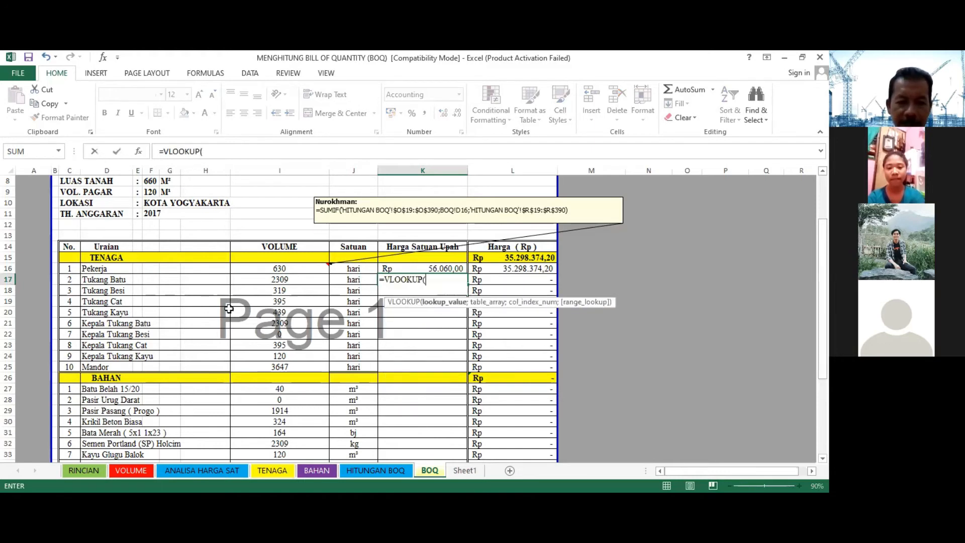
{"action": "left_click", "coordinate": [87, 280]}
{"action": "left_click", "coordinate": [222, 152]}
{"action": "type", "text": ";"}
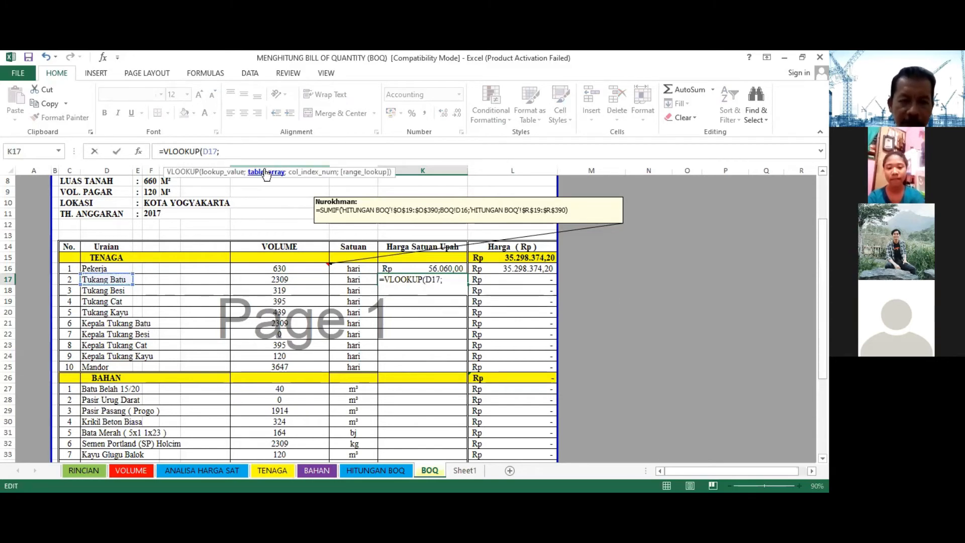
Set the table array of K17's VLOOKUP to the absolute range $D$15:$K$24 on the TENAGA sheet.
{"action": "left_click", "coordinate": [274, 471]}
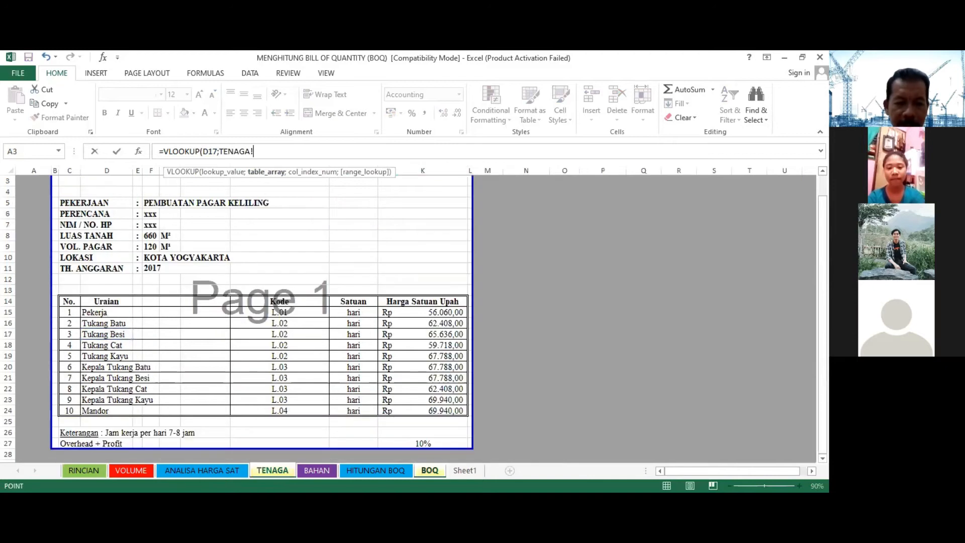
{"action": "left_click", "coordinate": [89, 312]}
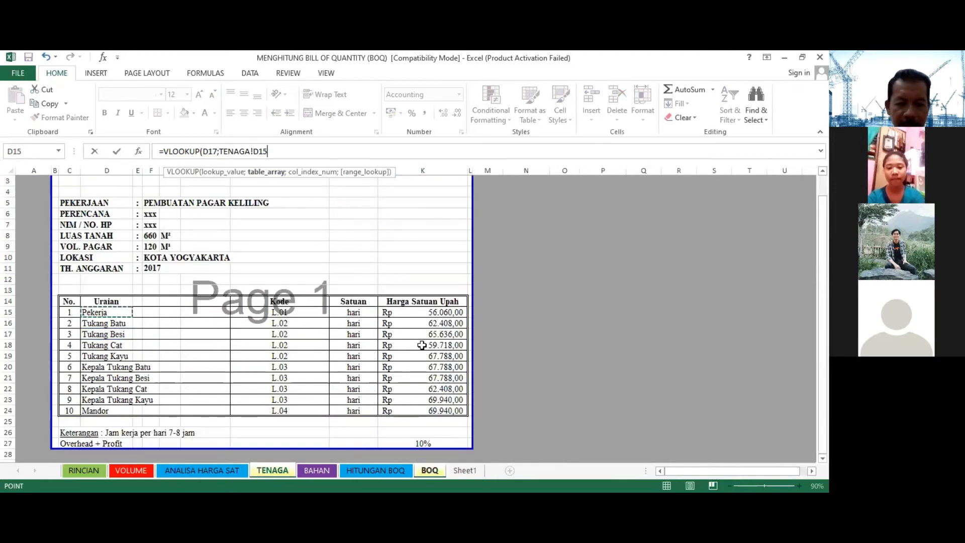
{"action": "left_click", "coordinate": [433, 408], "text": "shift"}
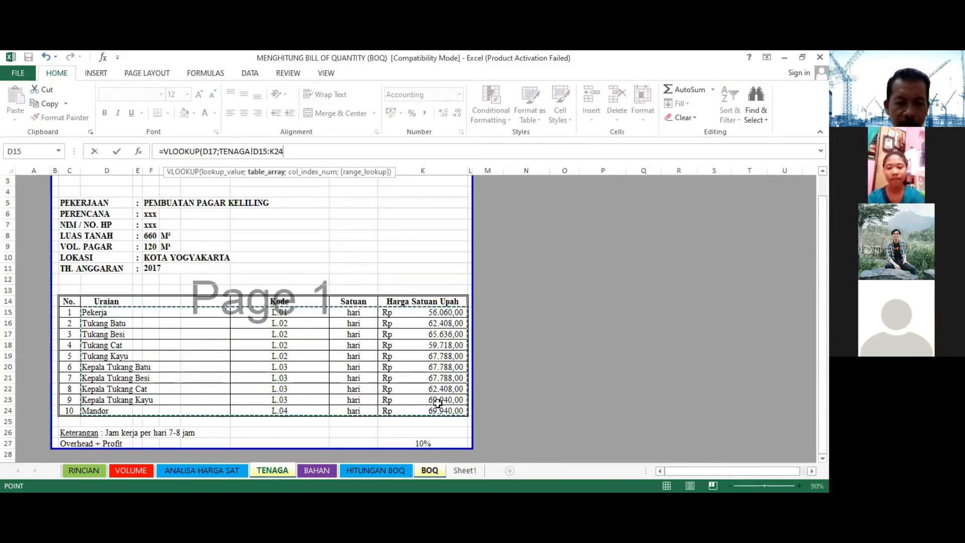
{"action": "key", "text": "F4"}
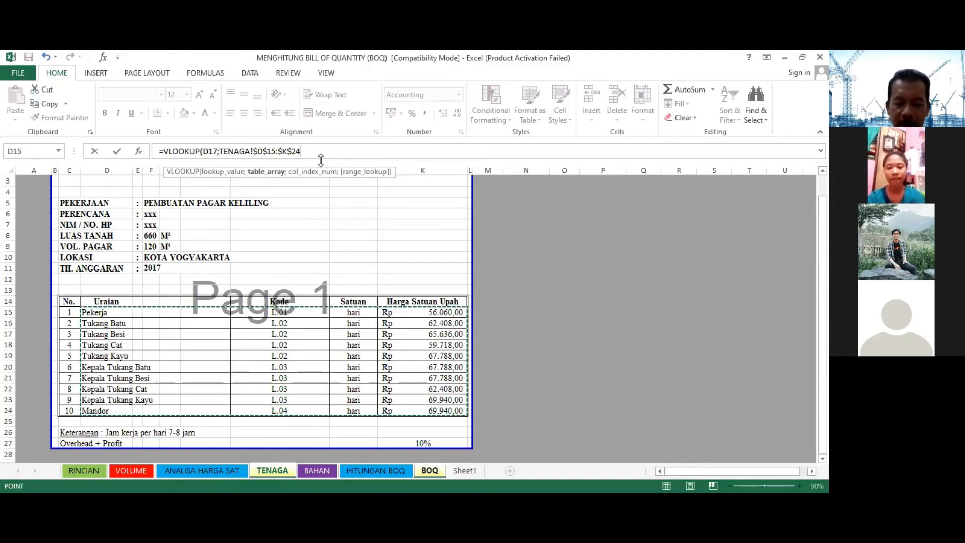
{"action": "type", "text": ";"}
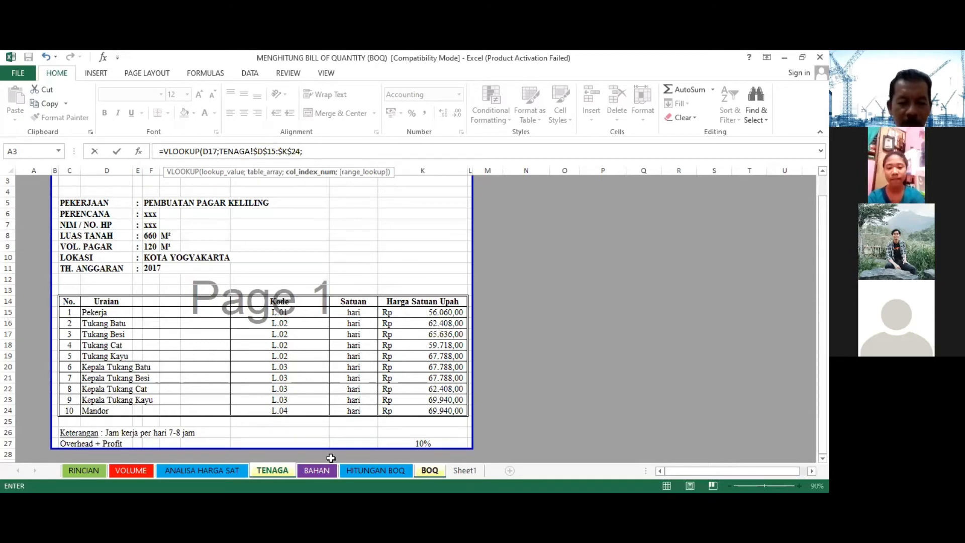
Complete K17's VLOOKUP with column index 8 and range lookup 0, and fill it down through Mandor's wage in K25.
{"action": "left_click", "coordinate": [272, 471]}
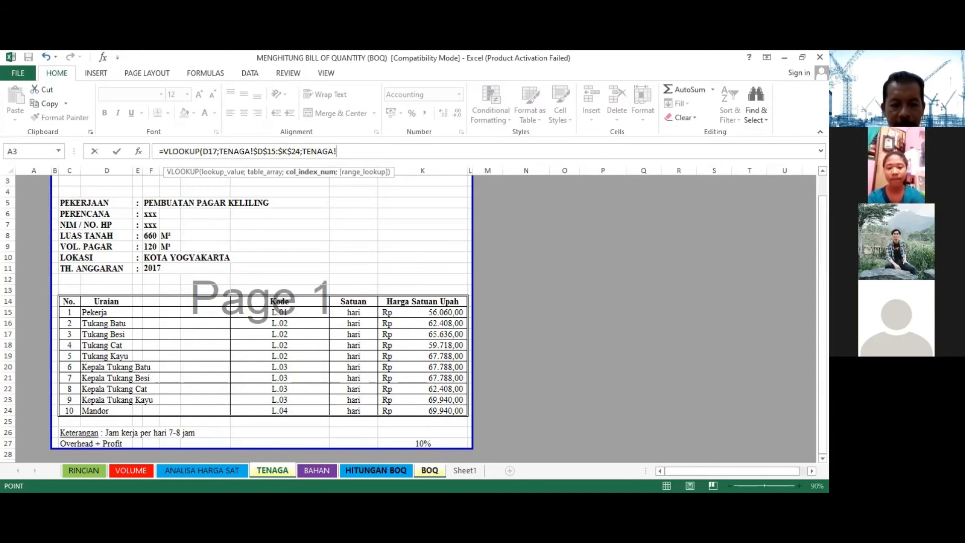
{"action": "left_click", "coordinate": [431, 471]}
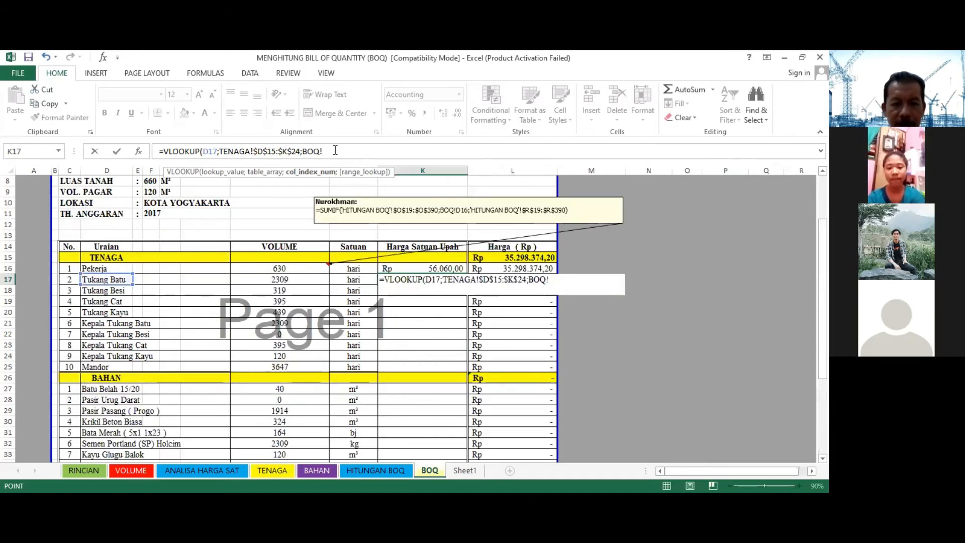
{"action": "left_click_drag", "start_coordinate": [330, 151], "coordinate": [303, 147]}
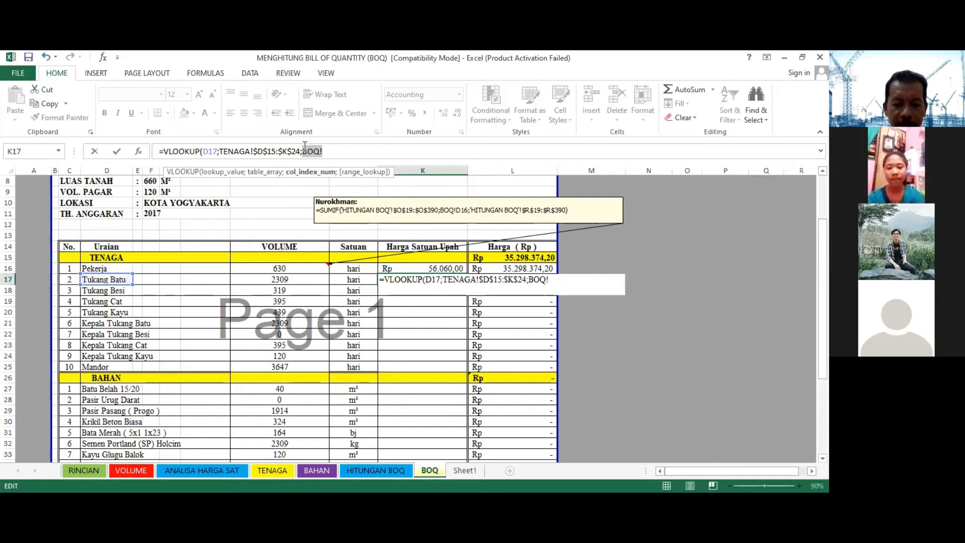
{"action": "type", "text": "8"}
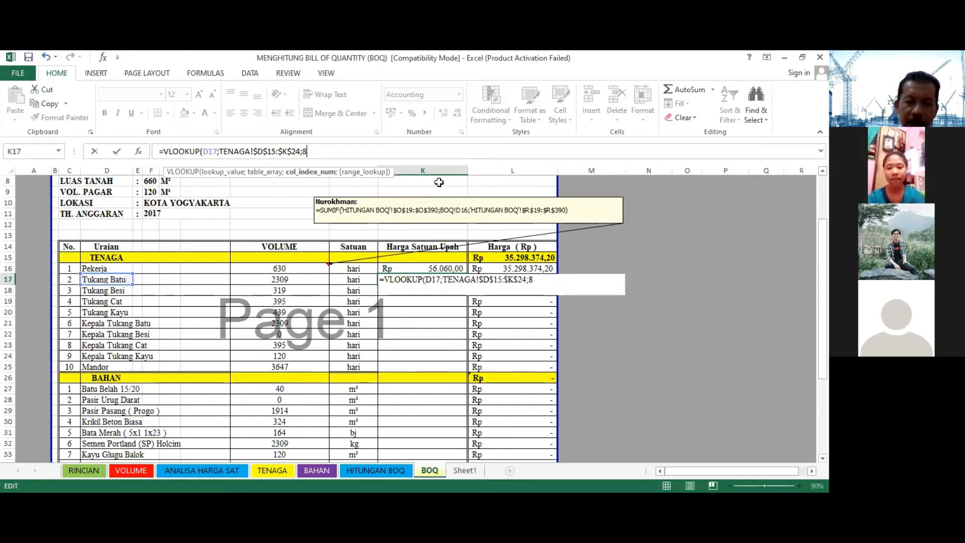
{"action": "type", "text": ";0)"}
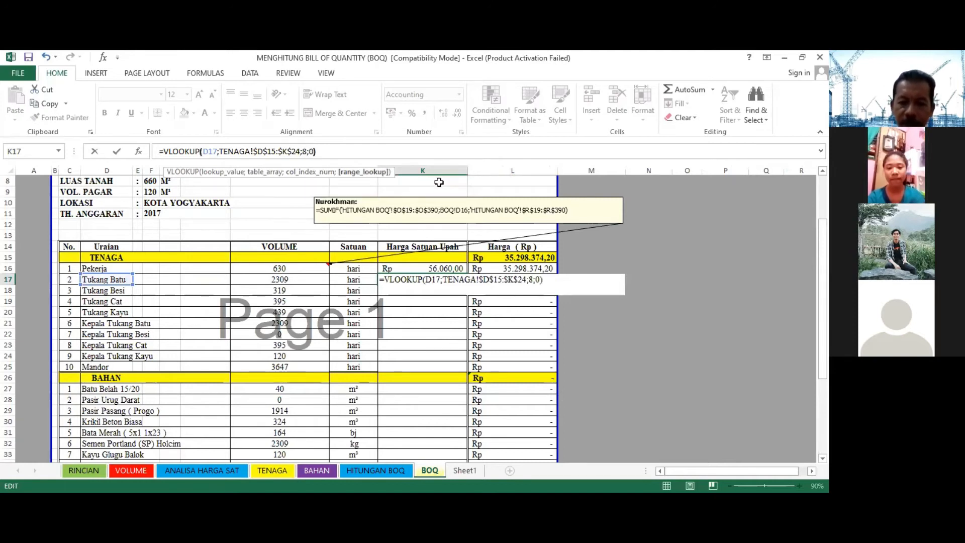
{"action": "key", "text": "Return"}
{"action": "left_click", "coordinate": [443, 280]}
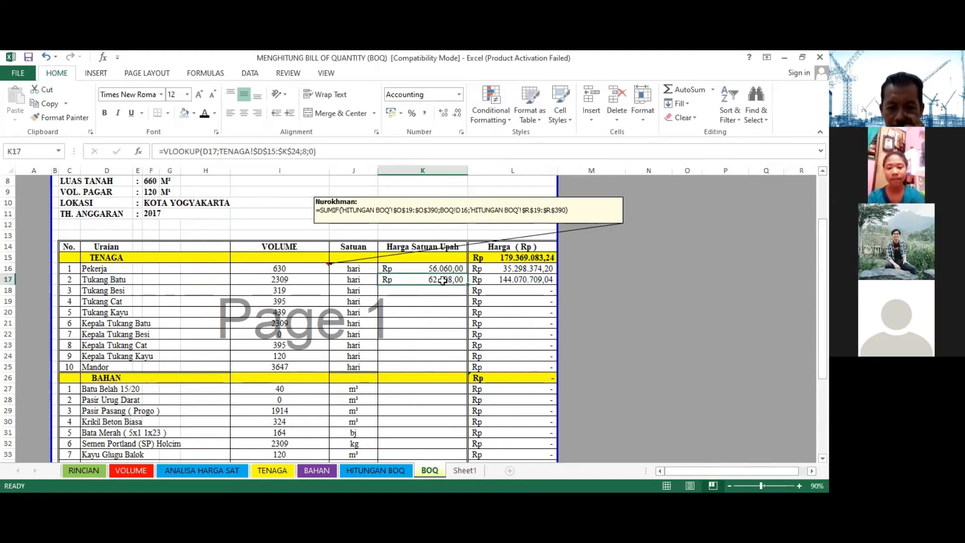
{"action": "left_click_drag", "start_coordinate": [468, 282], "coordinate": [467, 372]}
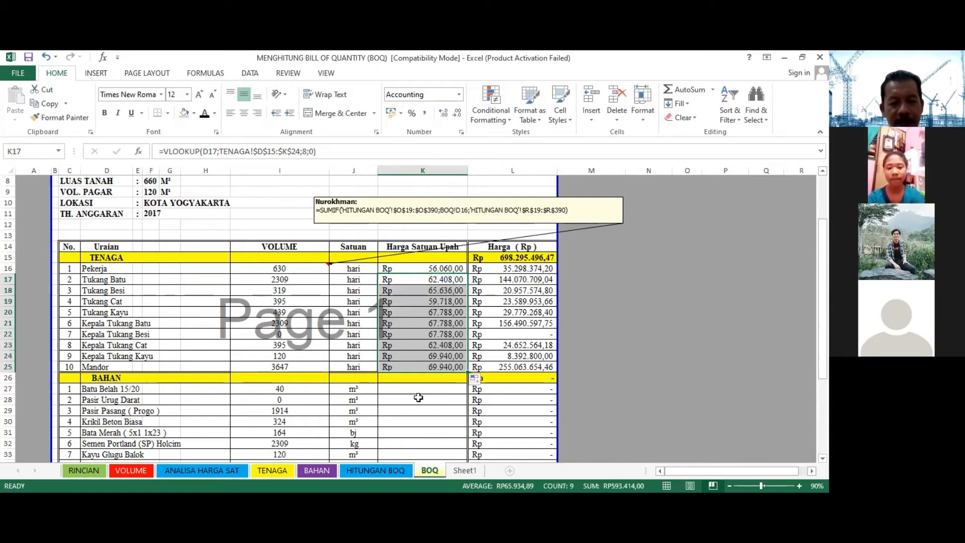
Copy the VLOOKUP formula of Kepala Tukang Besi's wage in K22 to the BAHAN unit price cells K27:K31.
{"action": "left_click", "coordinate": [421, 333]}
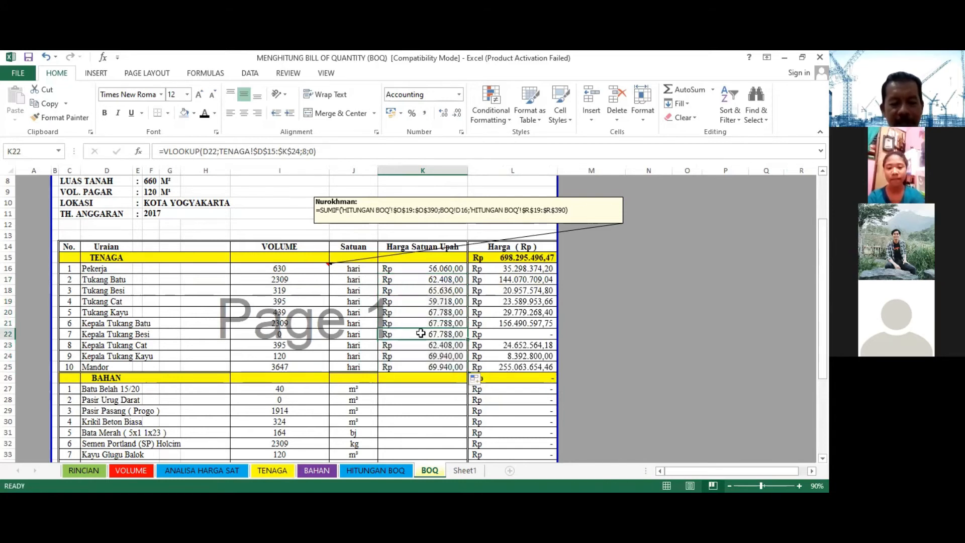
{"action": "key", "text": "ctrl+c"}
{"action": "left_click_drag", "start_coordinate": [419, 389], "coordinate": [423, 433]}
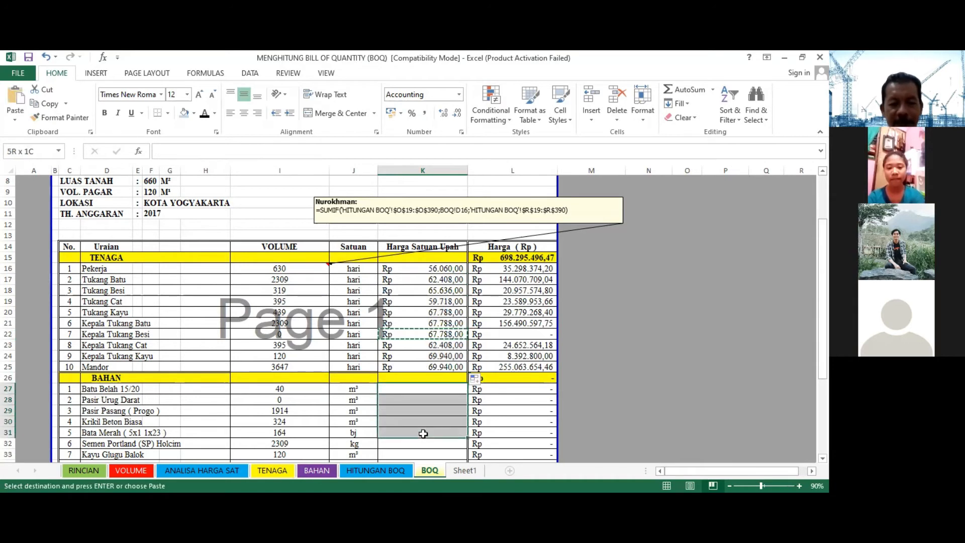
{"action": "key", "text": "ctrl+v"}
{"action": "key", "text": "Return"}
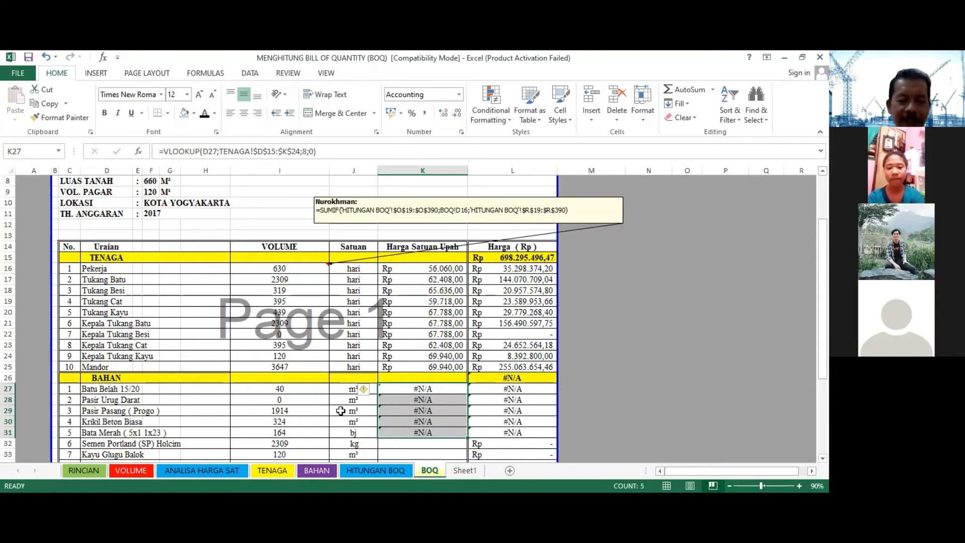
{"action": "left_click", "coordinate": [412, 389]}
{"action": "left_click", "coordinate": [289, 151]}
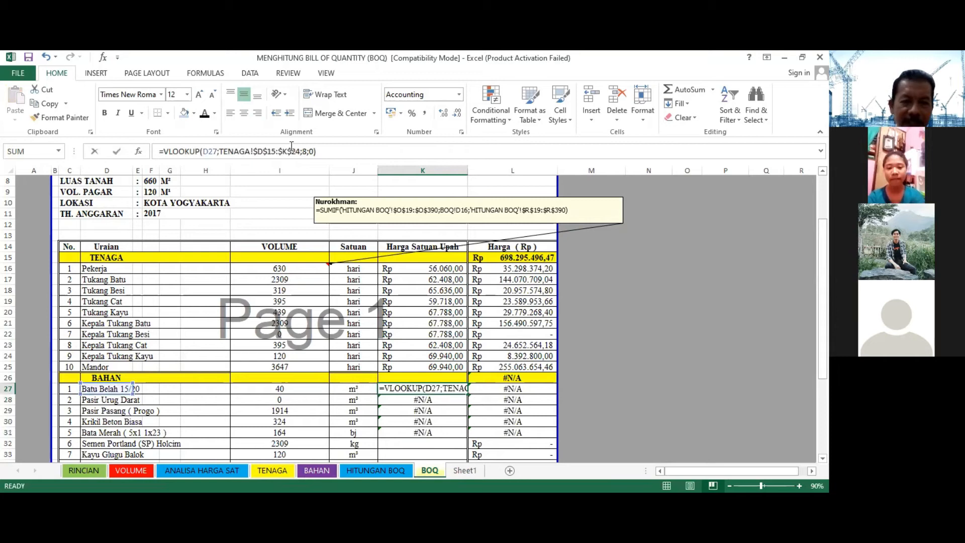
{"action": "left_click_drag", "start_coordinate": [227, 151], "coordinate": [298, 151]}
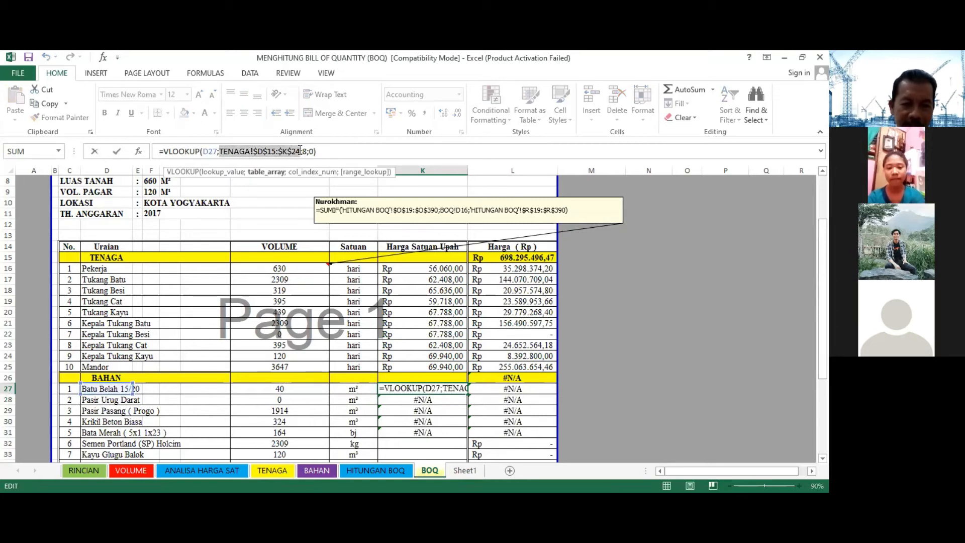
{"action": "left_click", "coordinate": [317, 471]}
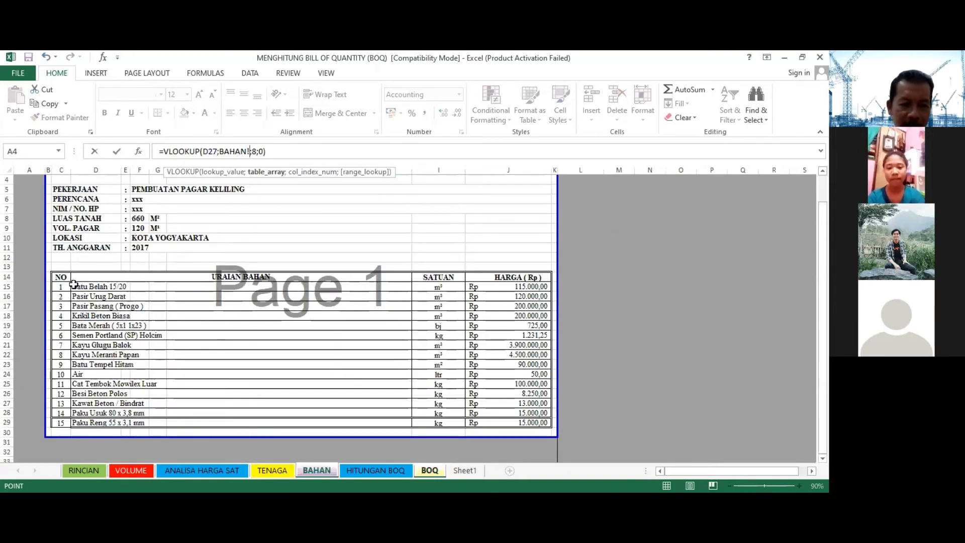
{"action": "left_click", "coordinate": [116, 287]}
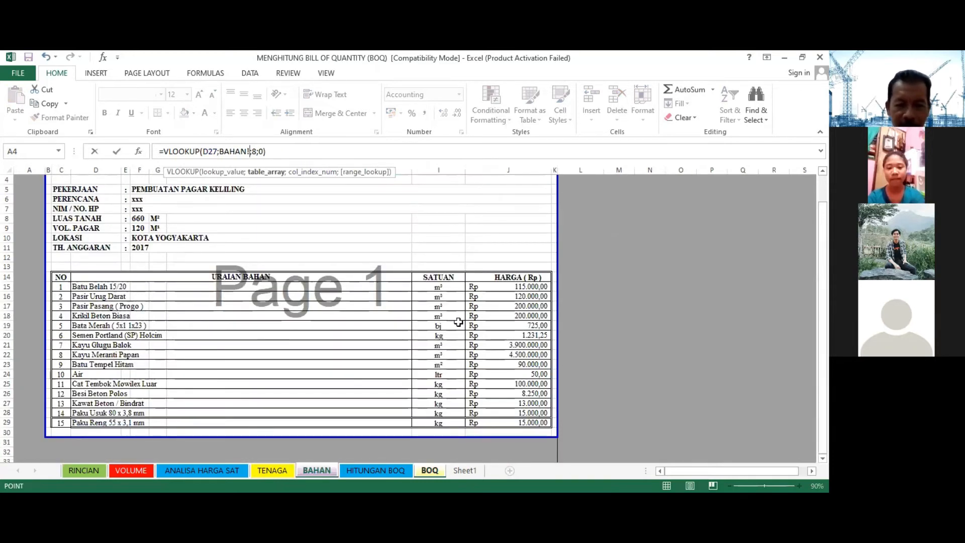
{"action": "left_click", "coordinate": [523, 423], "text": "shift"}
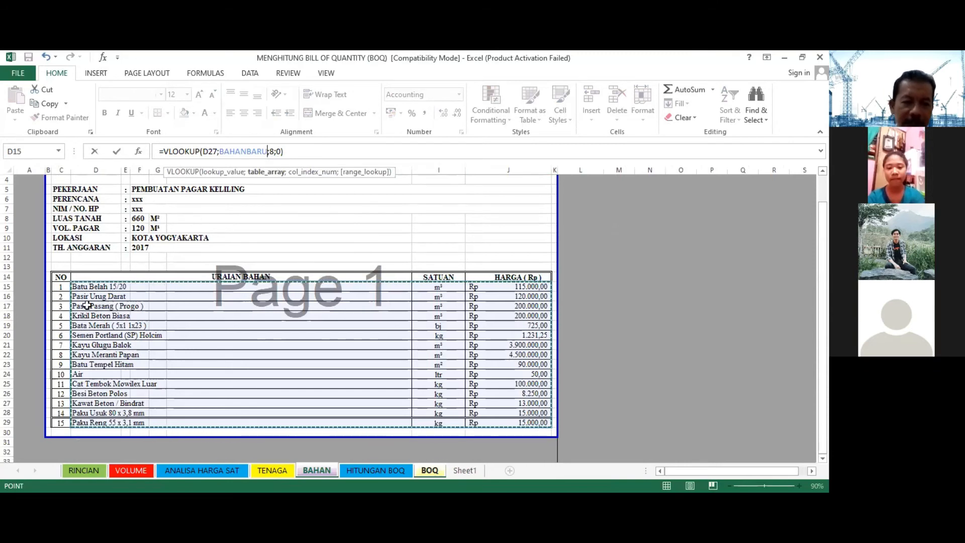
{"action": "left_click", "coordinate": [113, 285]}
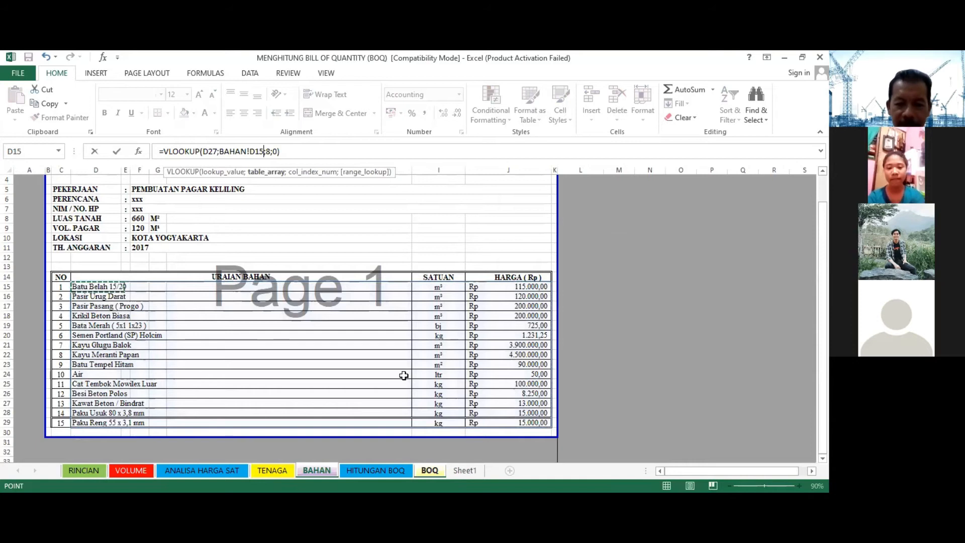
{"action": "left_click", "coordinate": [511, 420], "text": "shift"}
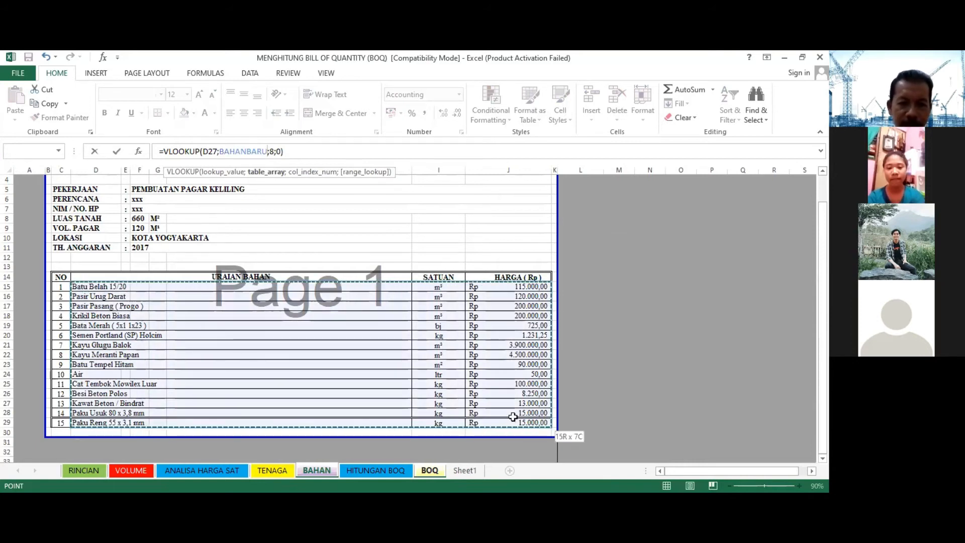
{"action": "left_click", "coordinate": [513, 417], "text": "shift"}
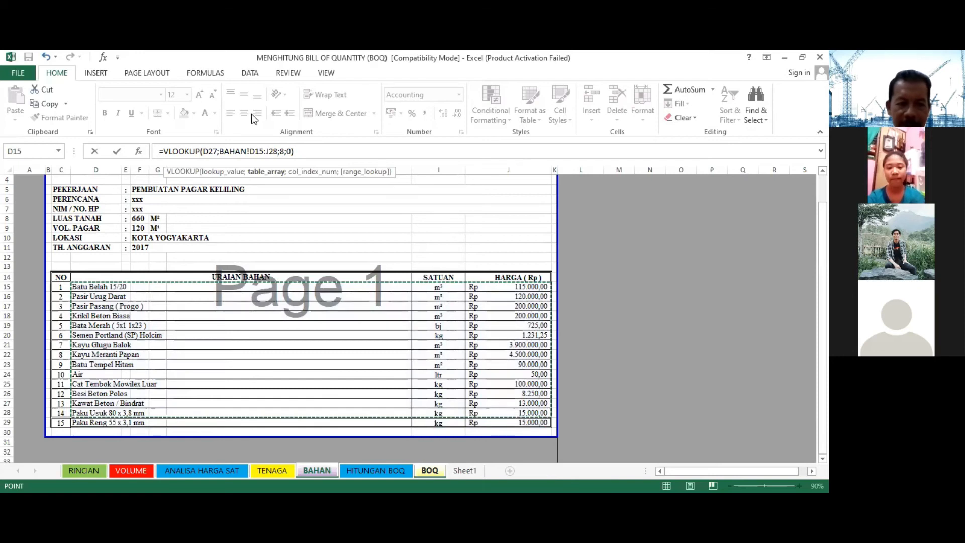
{"action": "key", "text": "Escape"}
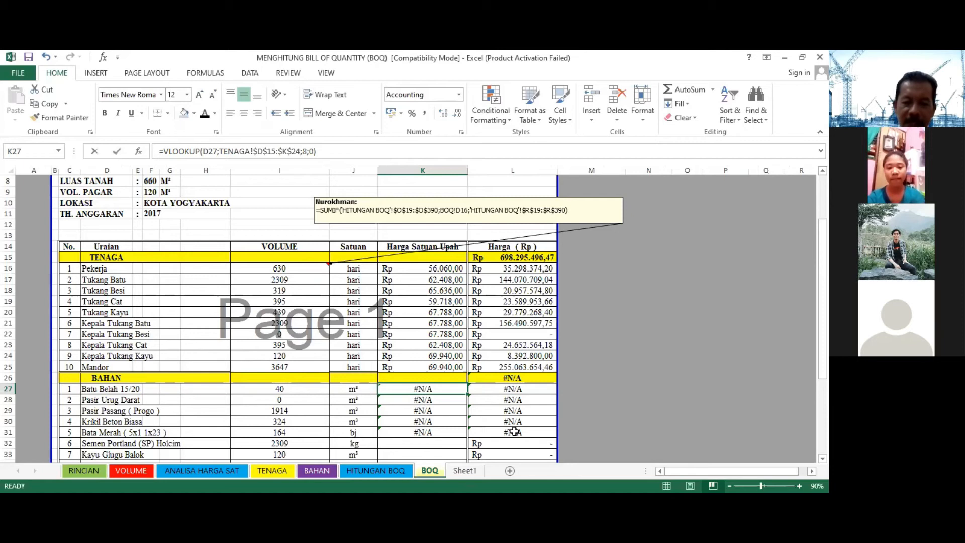
Start a VLOOKUP formula for Batu Belah 15/20's unit price in K27 with D27 as the lookup value and the BAHAN sheet as the table source.
{"action": "type", "text": "="}
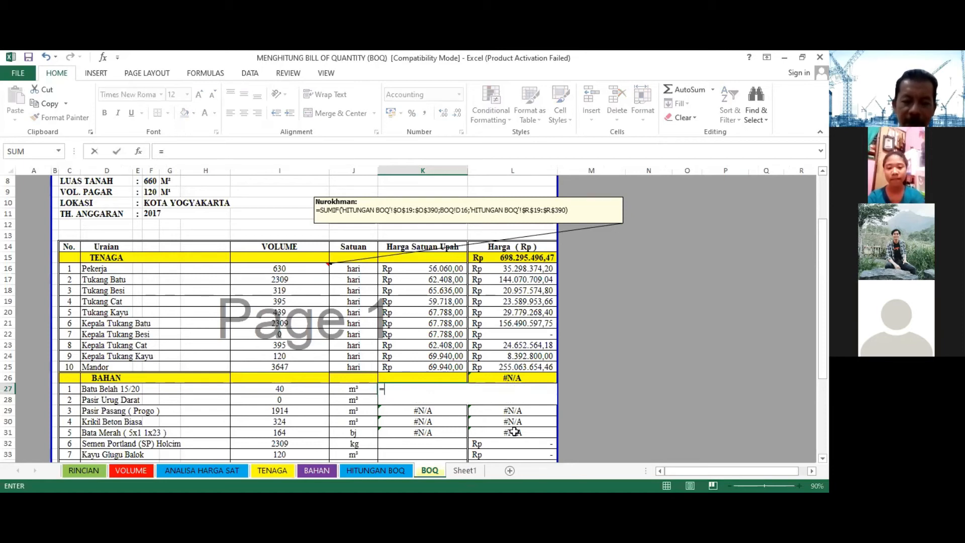
{"action": "type", "text": "VL"}
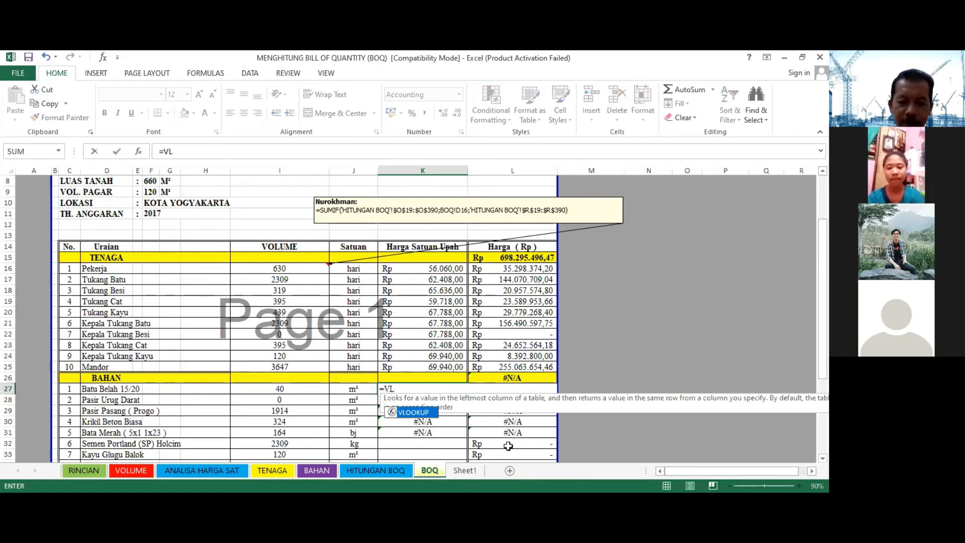
{"action": "double_click", "coordinate": [412, 414]}
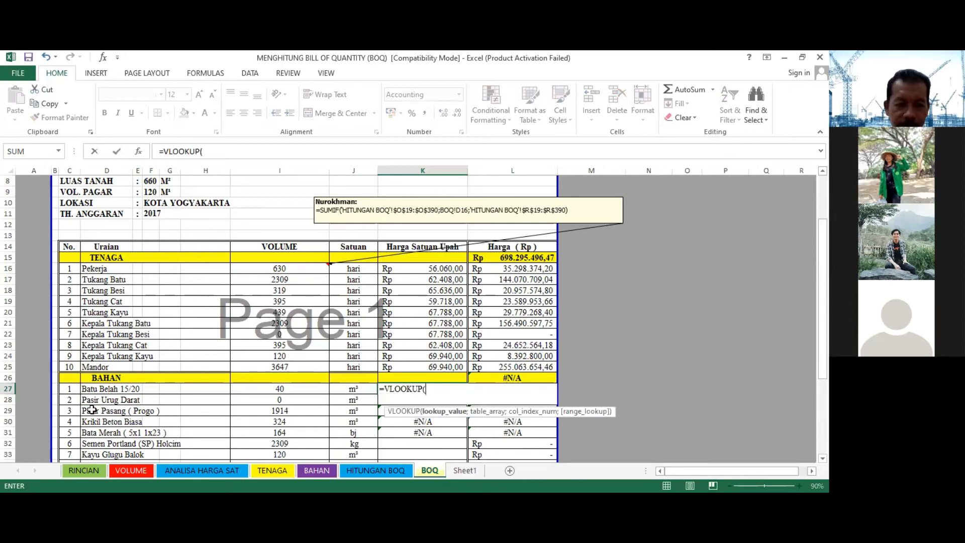
{"action": "left_click", "coordinate": [84, 389]}
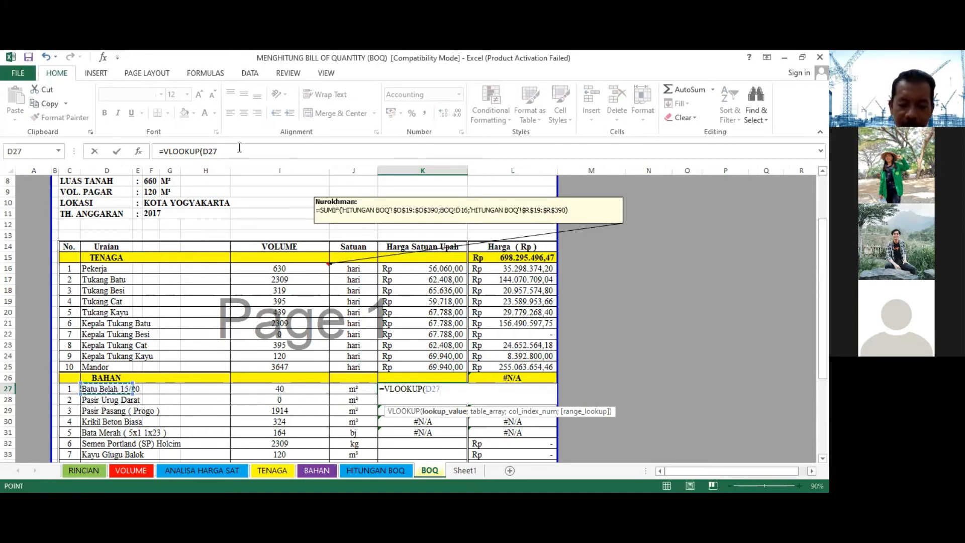
{"action": "type", "text": ";"}
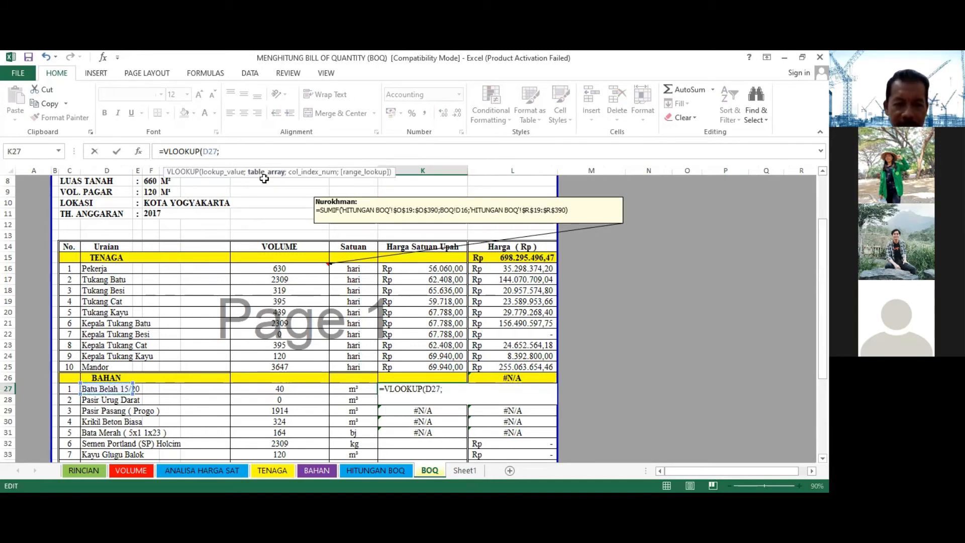
{"action": "left_click", "coordinate": [317, 470]}
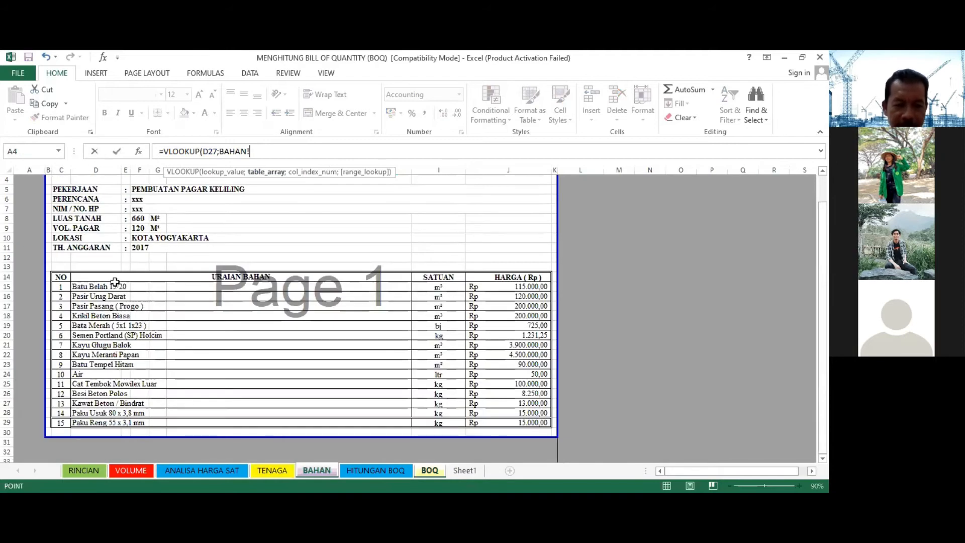
{"action": "left_click", "coordinate": [129, 289]}
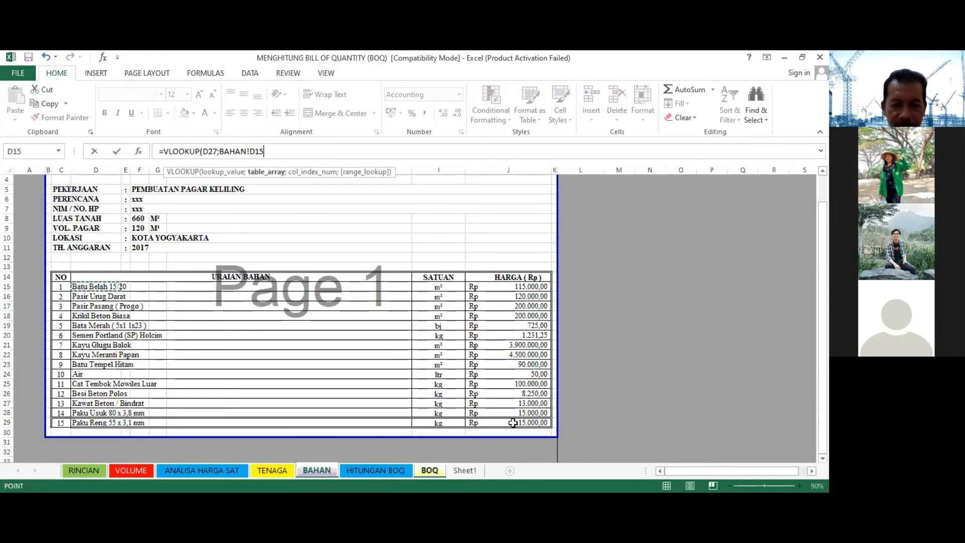
{"action": "left_click_drag", "start_coordinate": [503, 413], "coordinate": [502, 423]}
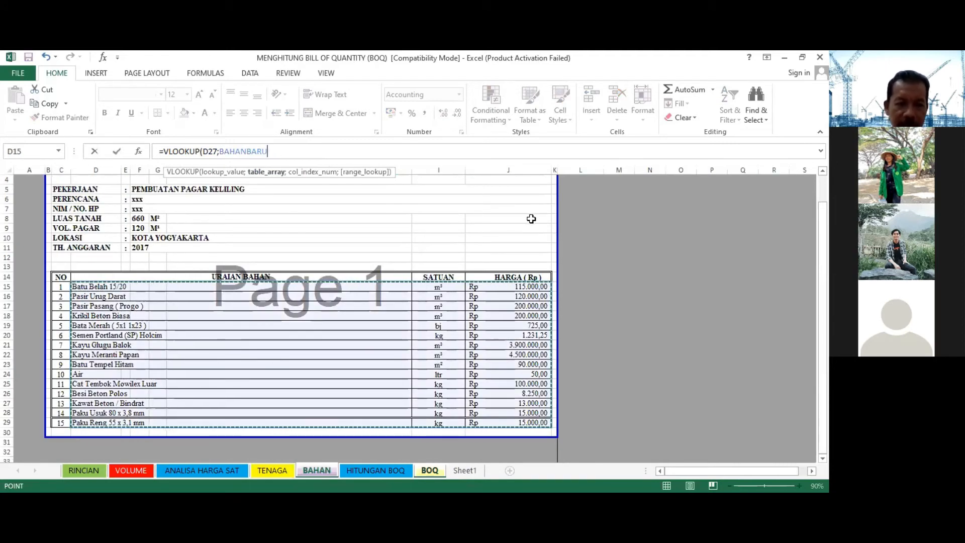
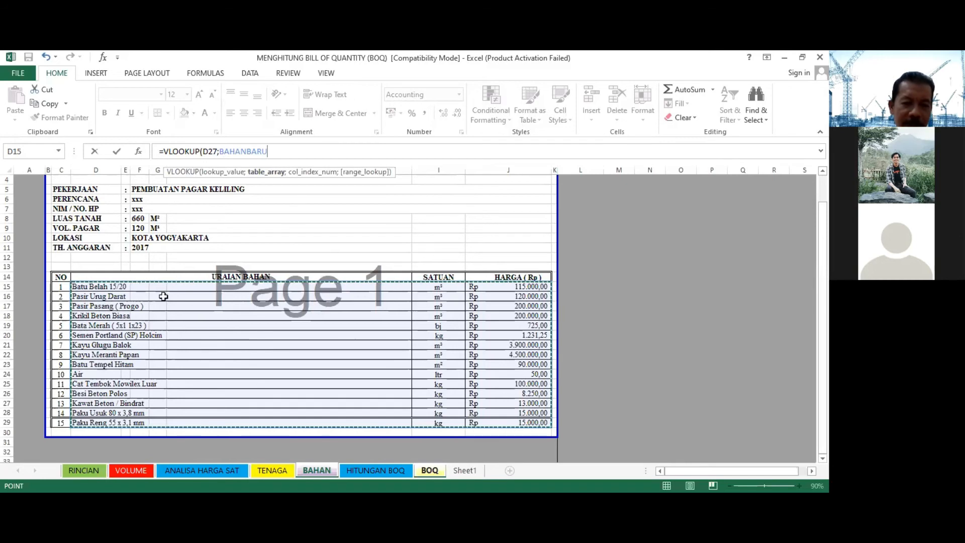
{"action": "left_click", "coordinate": [103, 265]}
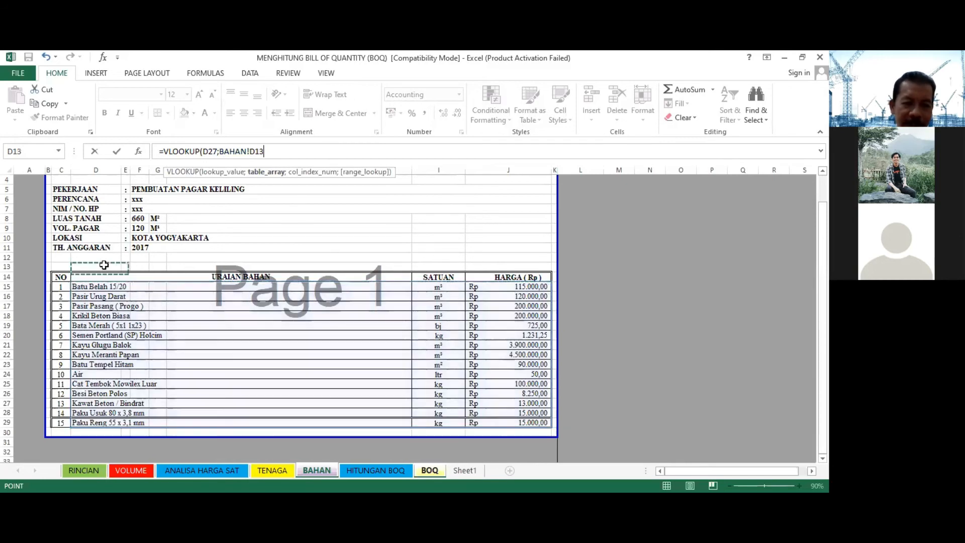
{"action": "left_click_drag", "start_coordinate": [525, 378], "coordinate": [517, 374]}
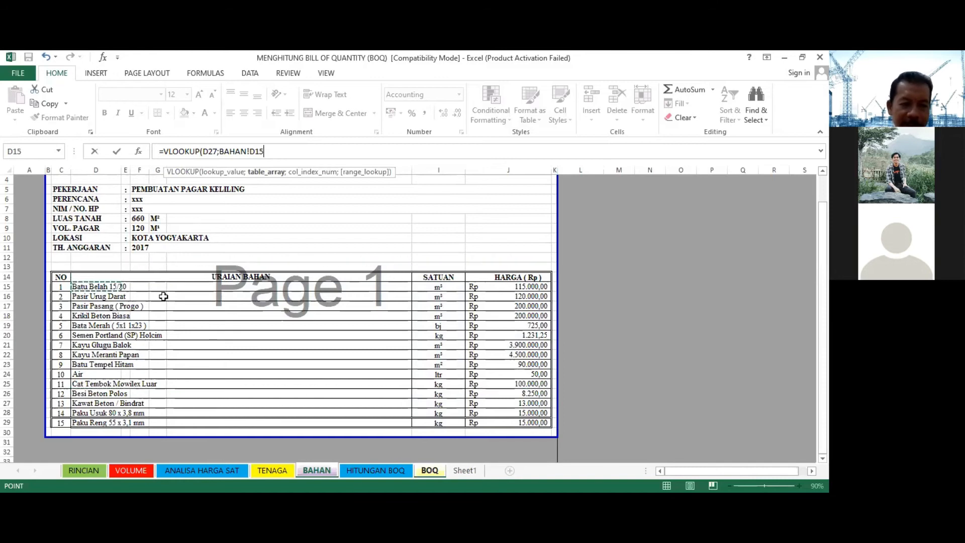
{"action": "left_click_drag", "start_coordinate": [510, 416], "coordinate": [509, 414]}
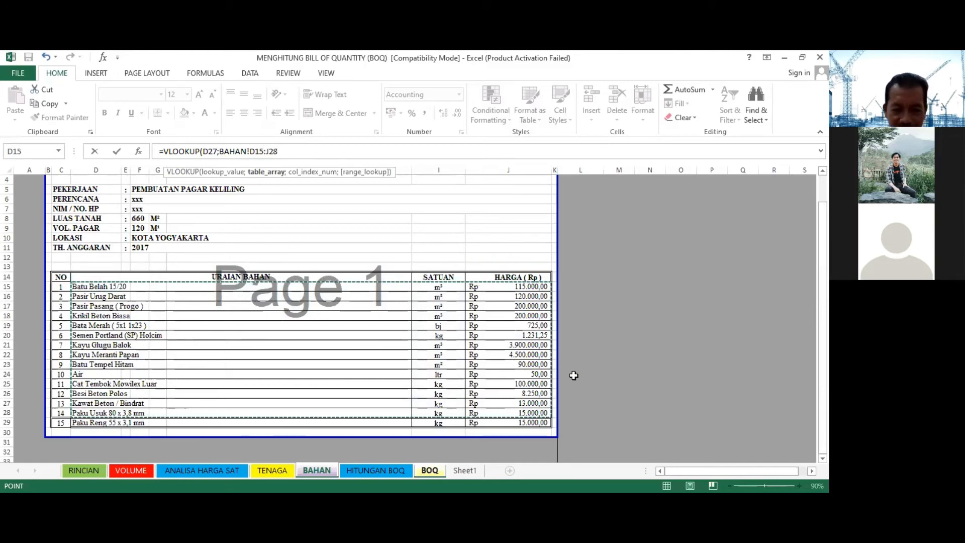
{"action": "key", "text": "BackSpace"}
{"action": "key", "text": "BackSpace"}
{"action": "key", "text": "BackSpace"}
{"action": "key", "text": "BackSpace"}
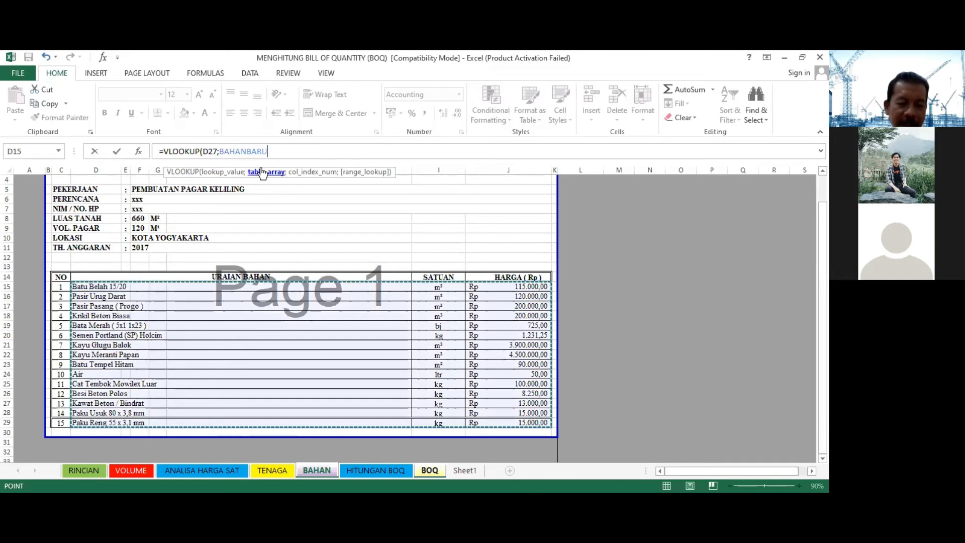
Set the table array of K27's VLOOKUP to the absolute range $D$15:$J$30 on the BAHAN sheet.
{"action": "left_click_drag", "start_coordinate": [89, 288], "coordinate": [90, 293]}
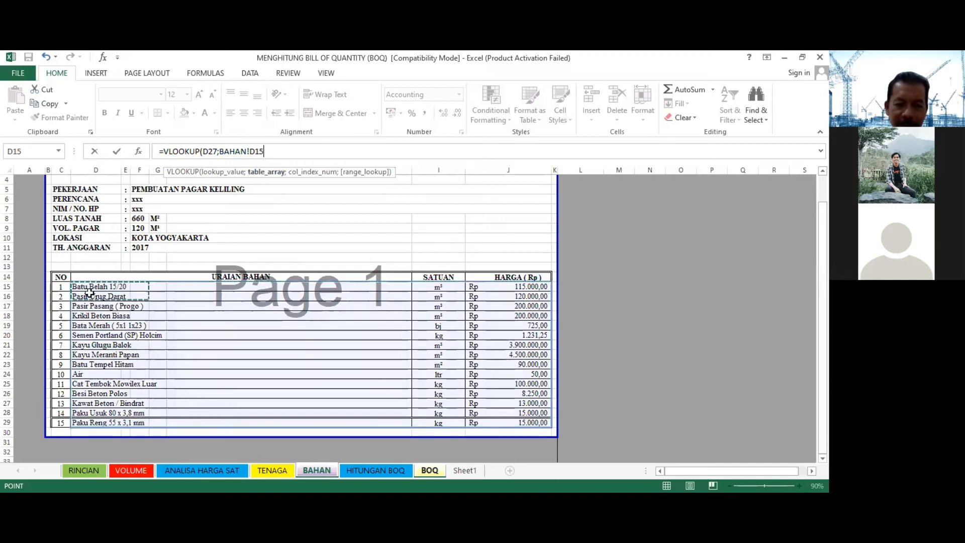
{"action": "left_click_drag", "start_coordinate": [507, 428], "coordinate": [507, 433]}
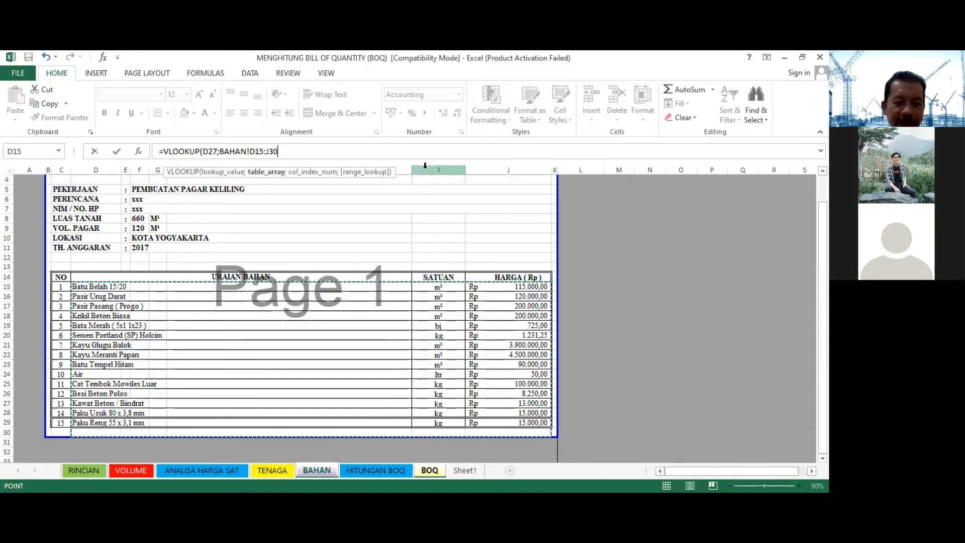
{"action": "key", "text": "F4"}
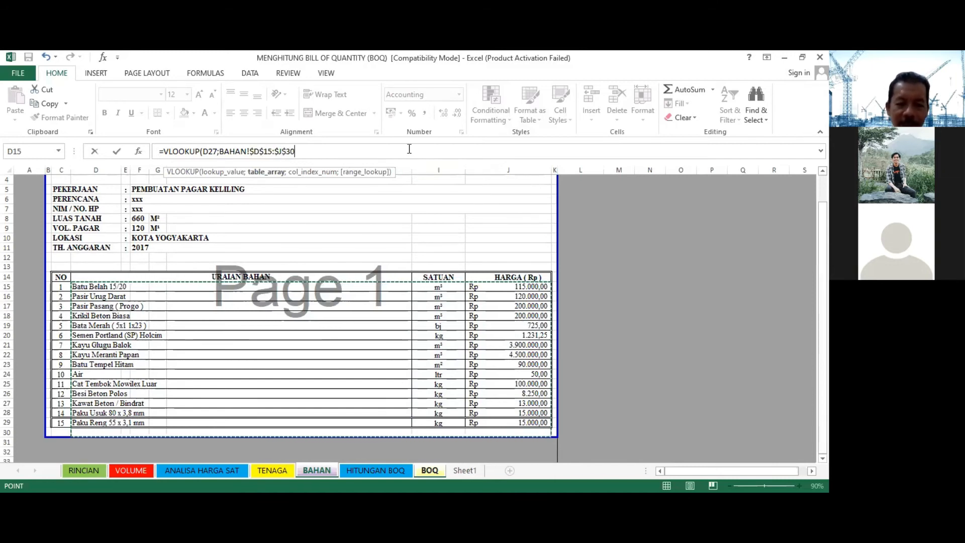
{"action": "type", "text": ";"}
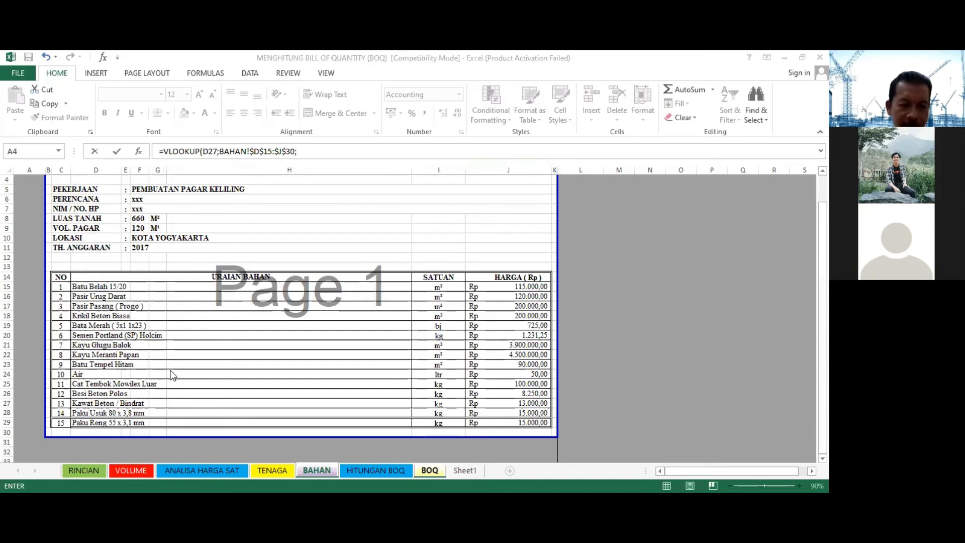
Complete K27's VLOOKUP with column index 7 and range lookup 0.
{"action": "left_click", "coordinate": [310, 149]}
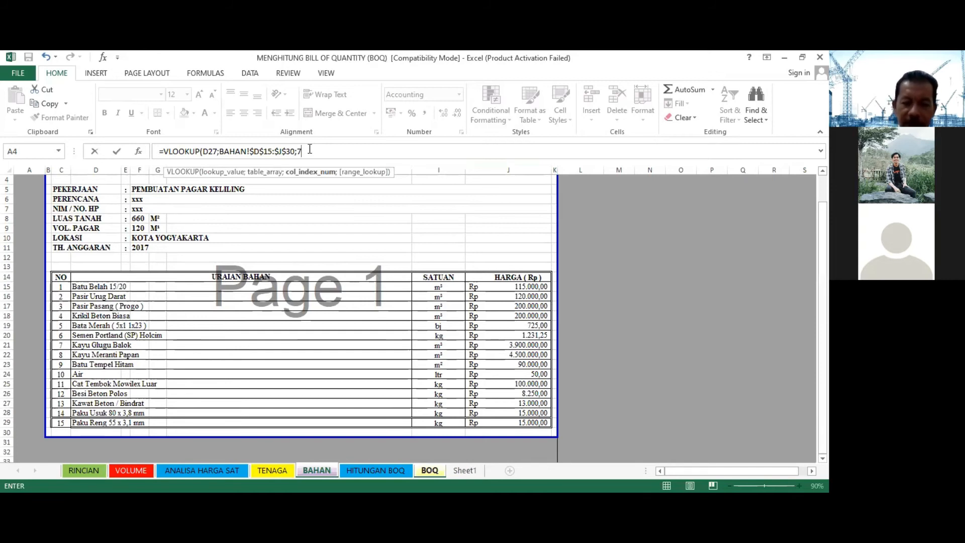
{"action": "type", "text": ";0)"}
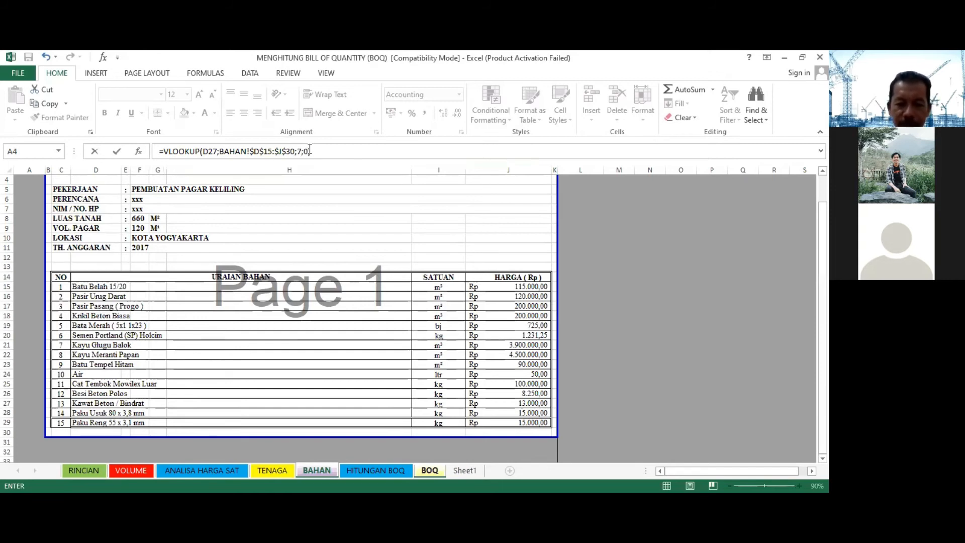
{"action": "key", "text": "Return"}
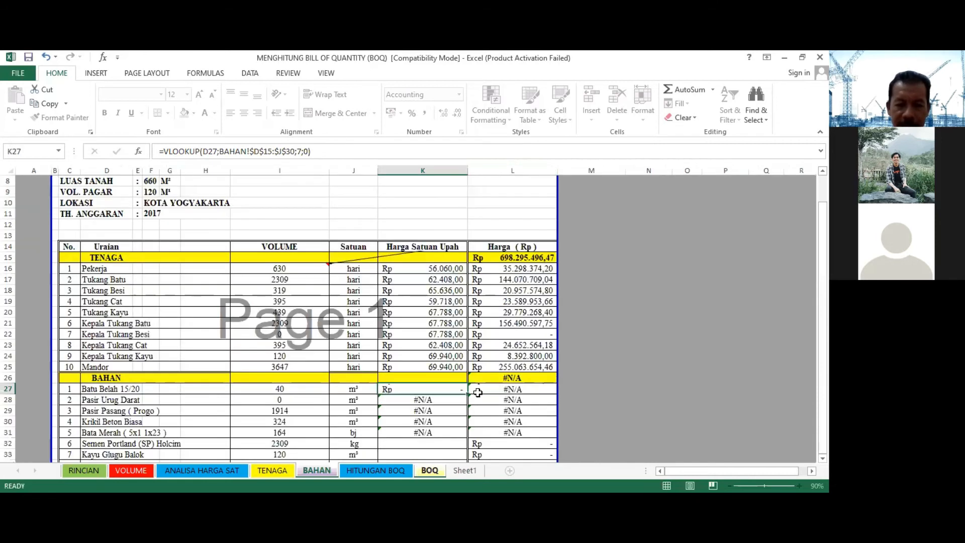
Fill K27's VLOOKUP formula down the material unit prices through Paku Usuk 80 x 3,8 mm in K40.
{"action": "left_click", "coordinate": [431, 431]}
{"action": "left_click", "coordinate": [416, 391]}
{"action": "scroll", "coordinate": [424, 385], "scroll_direction": "down", "scroll_amount": 4}
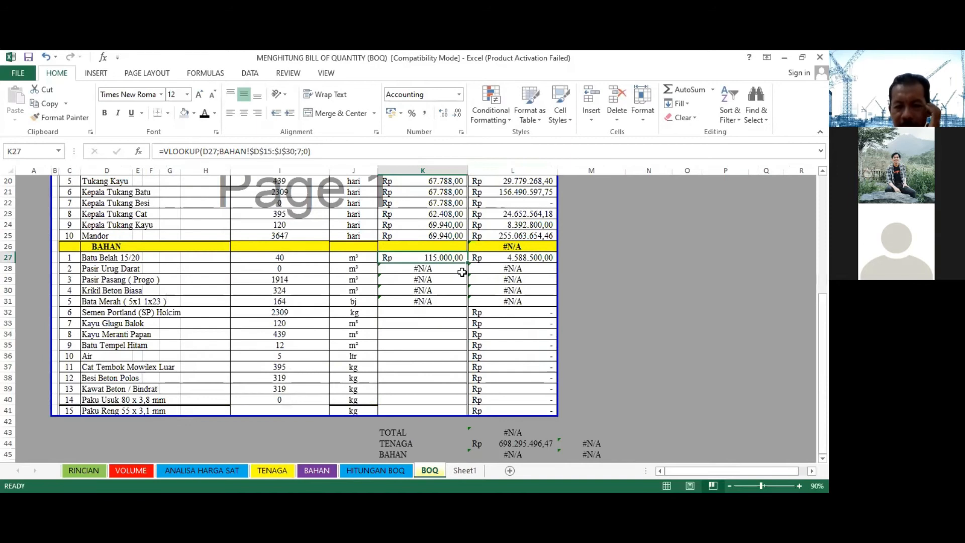
{"action": "mouse_move", "coordinate": [468, 264]}
{"action": "left_mouse_down"}
{"action": "mouse_move", "coordinate": [453, 302]}
{"action": "mouse_move", "coordinate": [455, 409]}
{"action": "mouse_move", "coordinate": [468, 405]}
{"action": "left_mouse_up"}
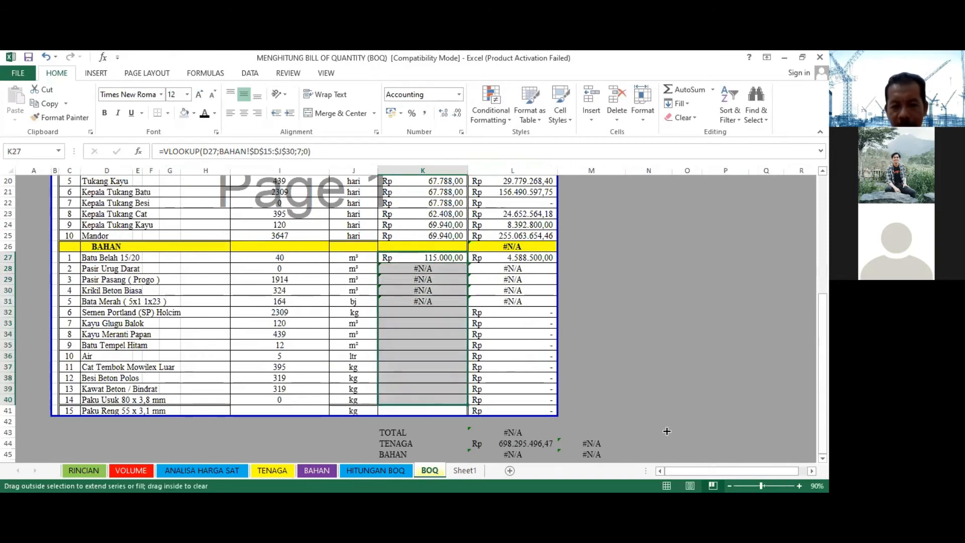
{"action": "left_click_drag", "start_coordinate": [572, 403], "coordinate": [571, 403]}
Inspect the formula behind Pekerja's price in L16 and review the Harga column across the TENAGA and BAHAN rows.
{"action": "scroll", "coordinate": [571, 404], "scroll_direction": "up", "scroll_amount": 4}
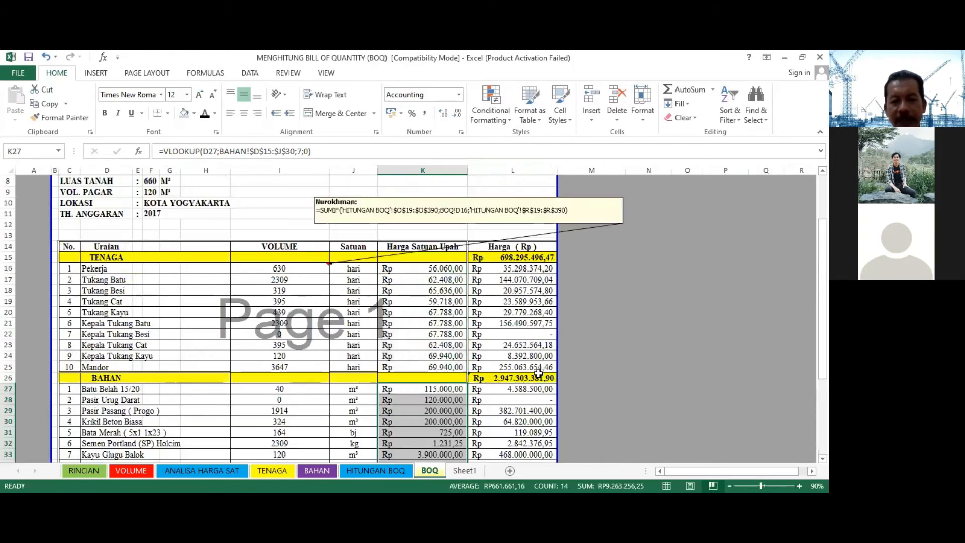
{"action": "left_click", "coordinate": [513, 269]}
{"action": "key", "text": "F2"}
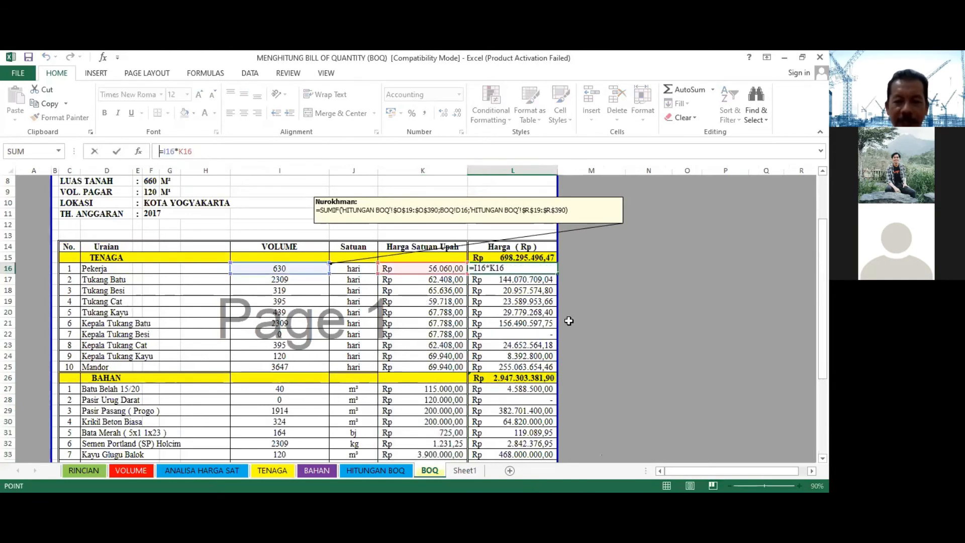
{"action": "key", "text": "Escape"}
{"action": "scroll", "coordinate": [591, 382], "scroll_direction": "down", "scroll_amount": 2}
{"action": "scroll", "coordinate": [590, 381], "scroll_direction": "up", "scroll_amount": 1}
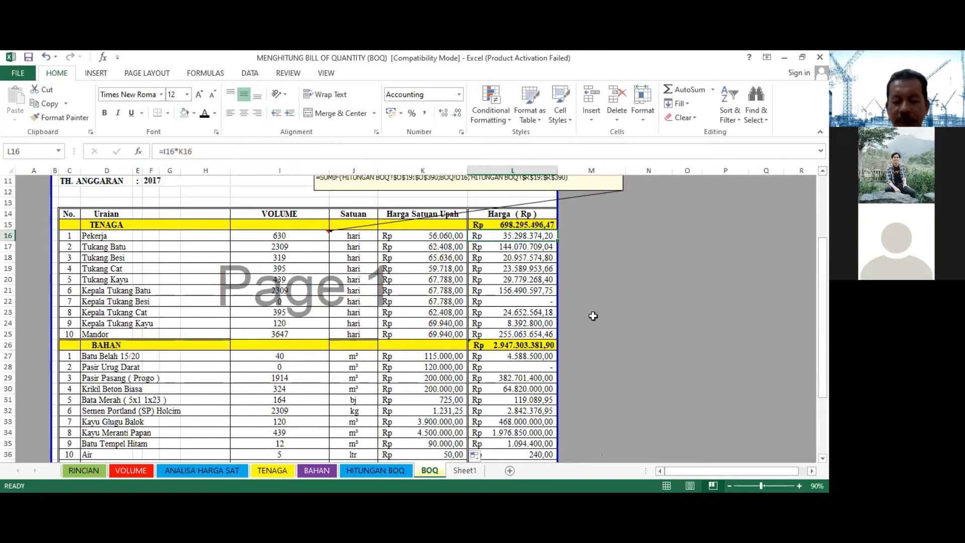
{"action": "scroll", "coordinate": [586, 324], "scroll_direction": "down", "scroll_amount": 2}
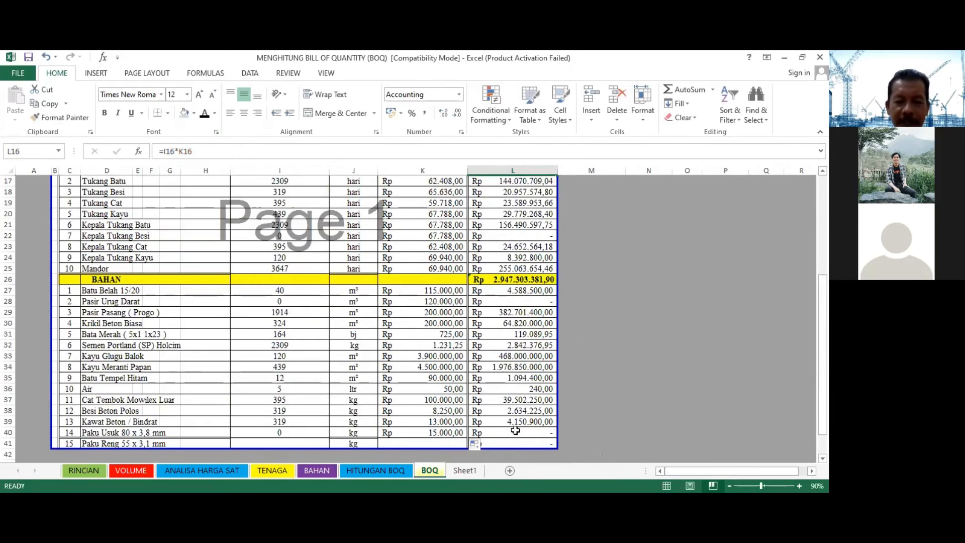
{"action": "scroll", "coordinate": [442, 417], "scroll_direction": "down", "scroll_amount": 1}
{"action": "mouse_move", "coordinate": [443, 417]}
{"action": "left_mouse_down"}
{"action": "mouse_move", "coordinate": [447, 455]}
{"action": "mouse_move", "coordinate": [453, 416]}
{"action": "left_mouse_up"}
{"action": "scroll", "coordinate": [483, 442], "scroll_direction": "up", "scroll_amount": 7}
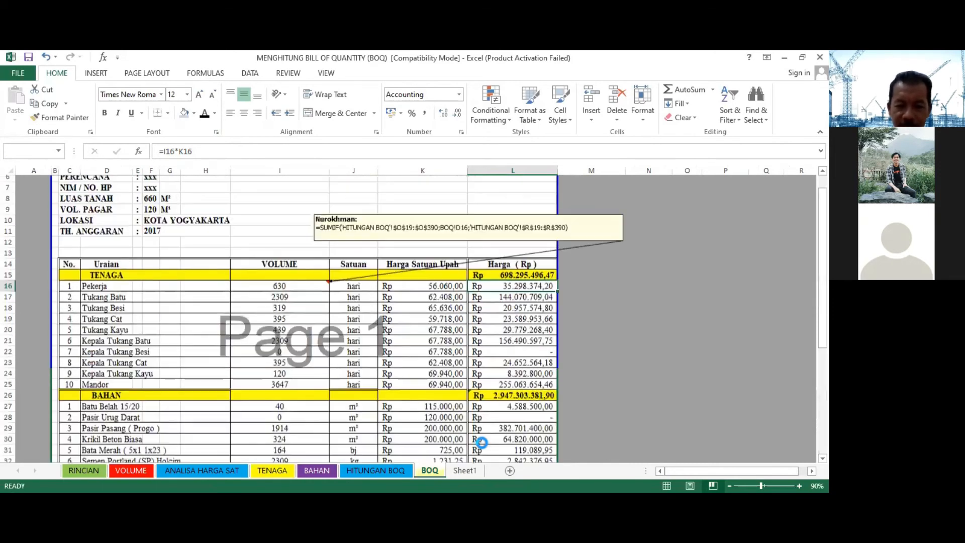
{"action": "scroll", "coordinate": [545, 392], "scroll_direction": "down", "scroll_amount": 5}
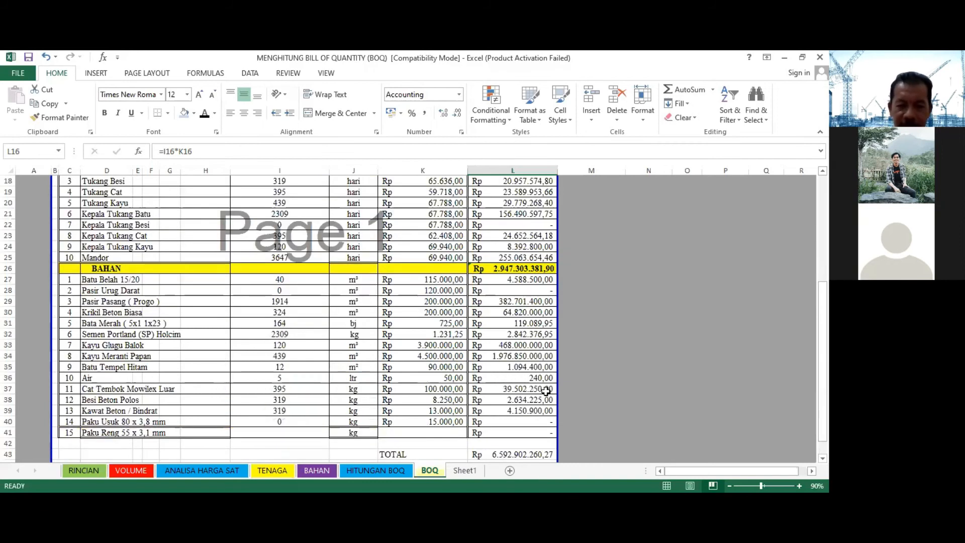
Examine the TOTAL, TENAGA and BAHAN sums below the table, including L45's formula, and compare them with the section subtotals.
{"action": "scroll", "coordinate": [518, 395], "scroll_direction": "down", "scroll_amount": 4}
{"action": "left_click", "coordinate": [518, 398]}
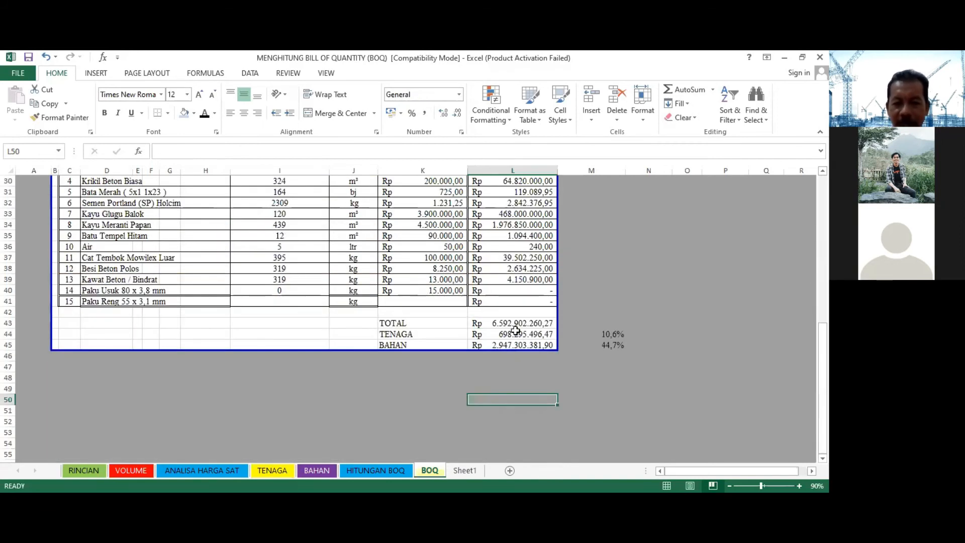
{"action": "scroll", "coordinate": [531, 315], "scroll_direction": "up", "scroll_amount": 2}
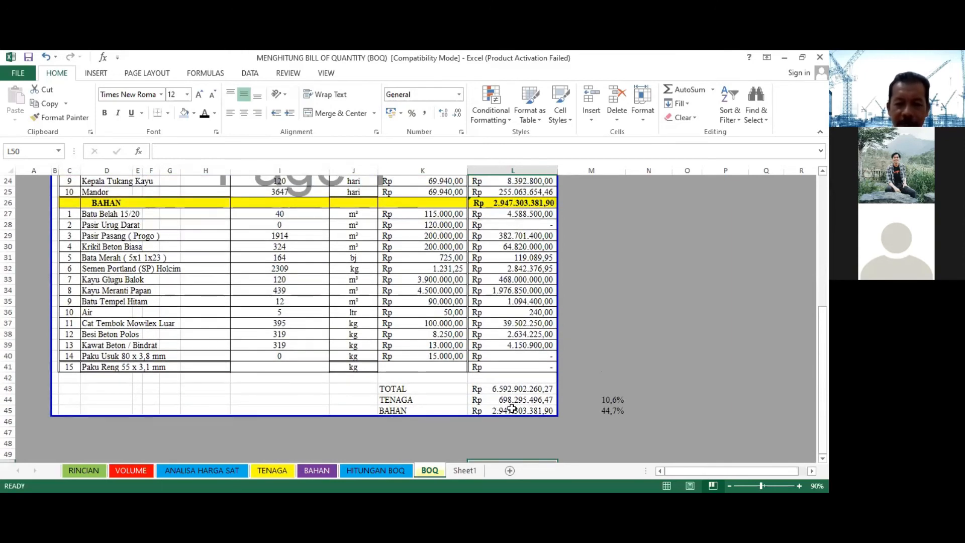
{"action": "scroll", "coordinate": [513, 321], "scroll_direction": "up", "scroll_amount": 5}
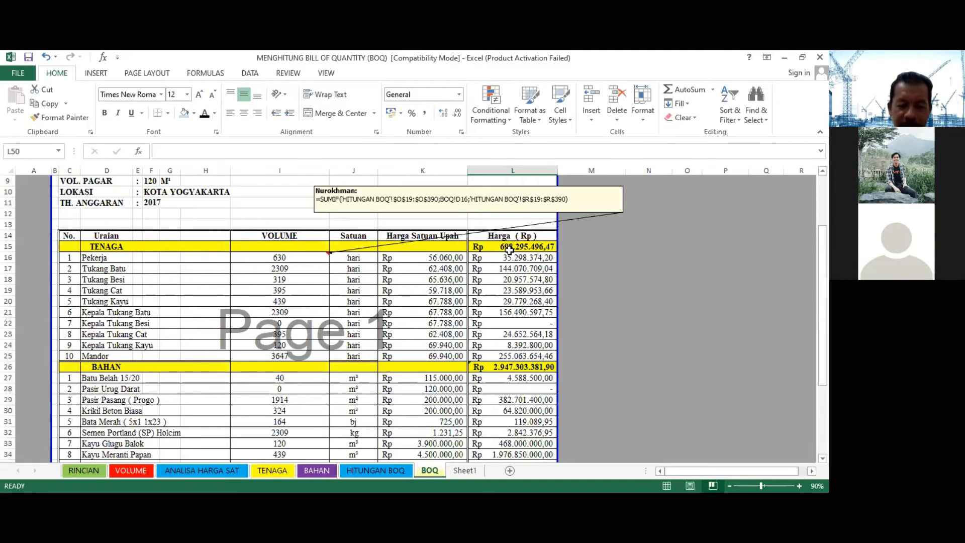
{"action": "scroll", "coordinate": [462, 399], "scroll_direction": "down", "scroll_amount": 7}
{"action": "left_click", "coordinate": [462, 400]}
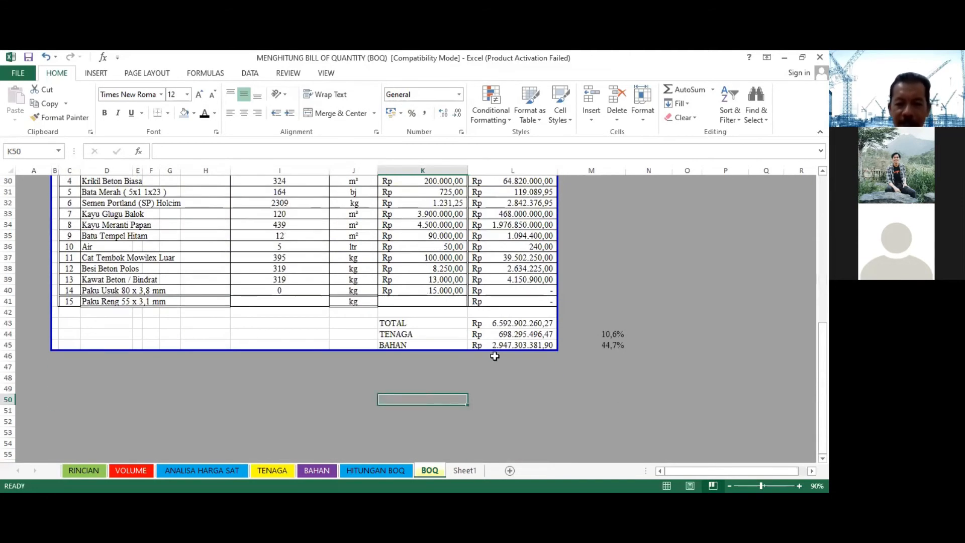
{"action": "left_click", "coordinate": [491, 345]}
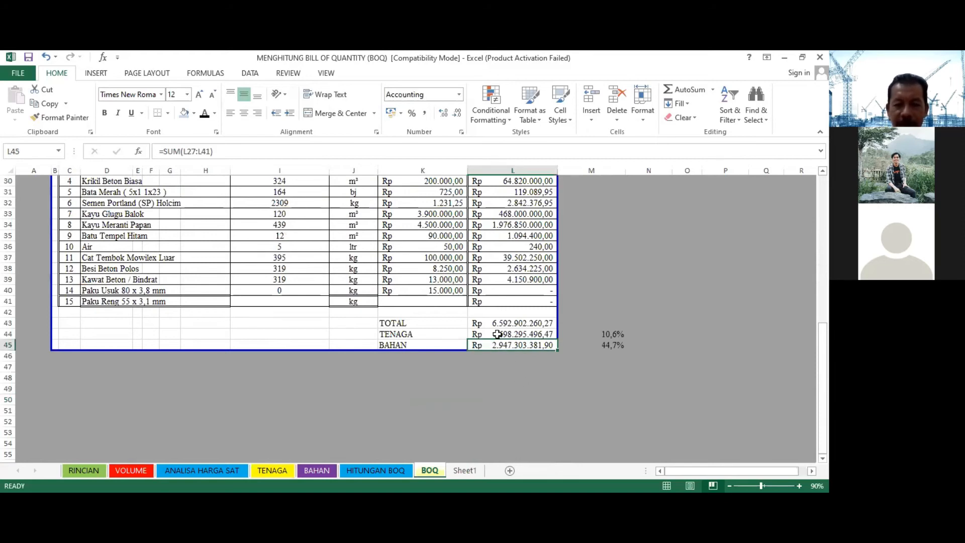
{"action": "scroll", "coordinate": [497, 367], "scroll_direction": "up", "scroll_amount": 7}
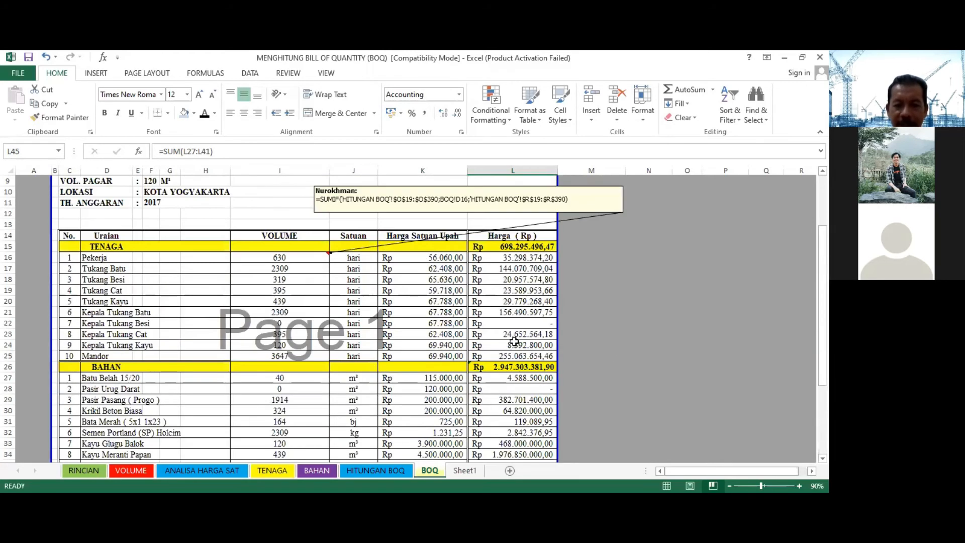
{"action": "scroll", "coordinate": [498, 380], "scroll_direction": "down", "scroll_amount": 3}
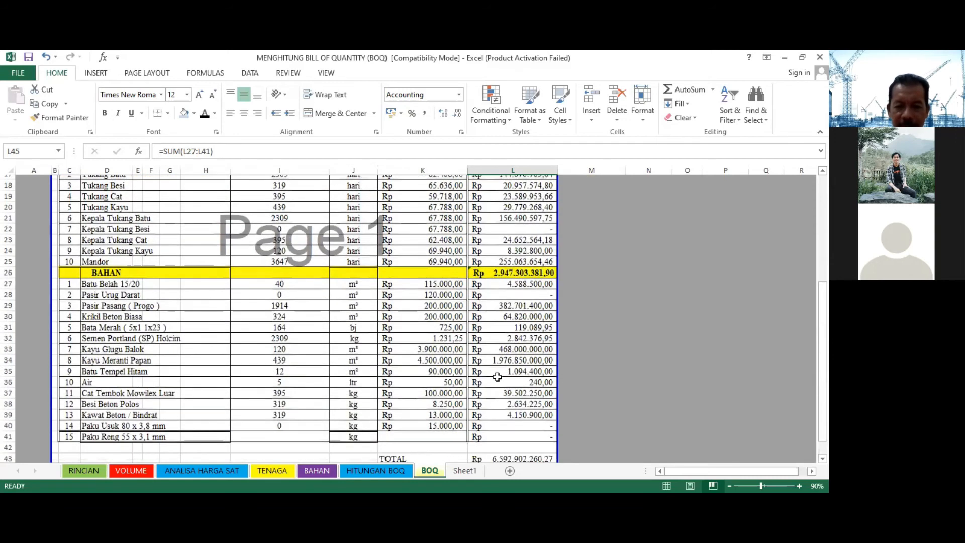
Move the TOTAL label and its amount up from row 43 to row 42, directly beneath the table.
{"action": "scroll", "coordinate": [497, 377], "scroll_direction": "down", "scroll_amount": 4}
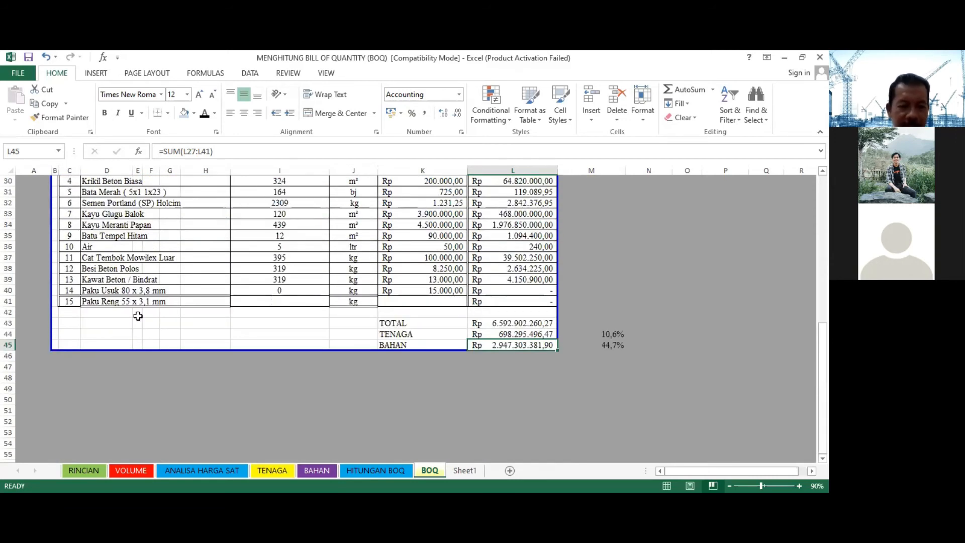
{"action": "left_click", "coordinate": [9, 323]}
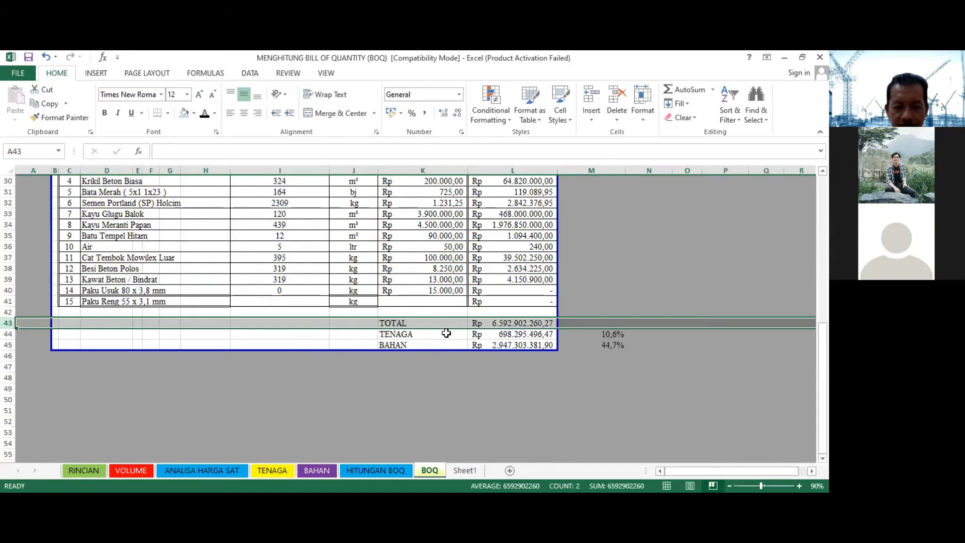
{"action": "left_click", "coordinate": [386, 335]}
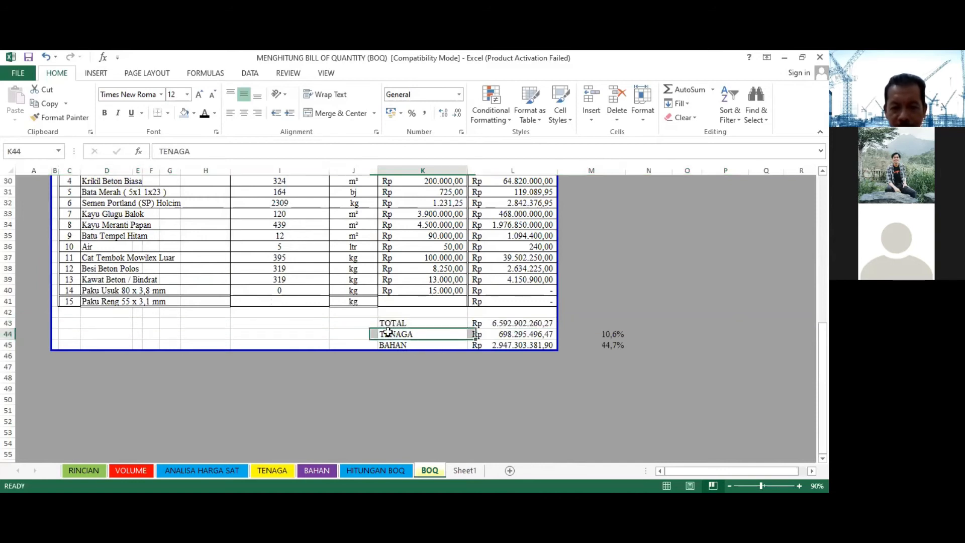
{"action": "left_click", "coordinate": [505, 323]}
{"action": "left_click_drag", "start_coordinate": [395, 323], "coordinate": [530, 311]}
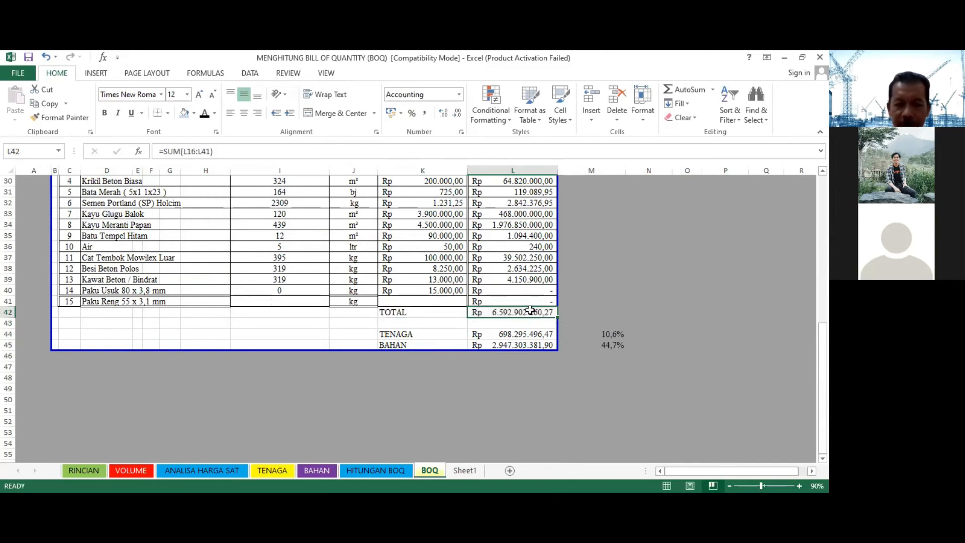
Replace the TOTAL formula in L42 with =L15+L26, adding the TENAGA and BAHAN subtotals.
{"action": "type", "text": "="}
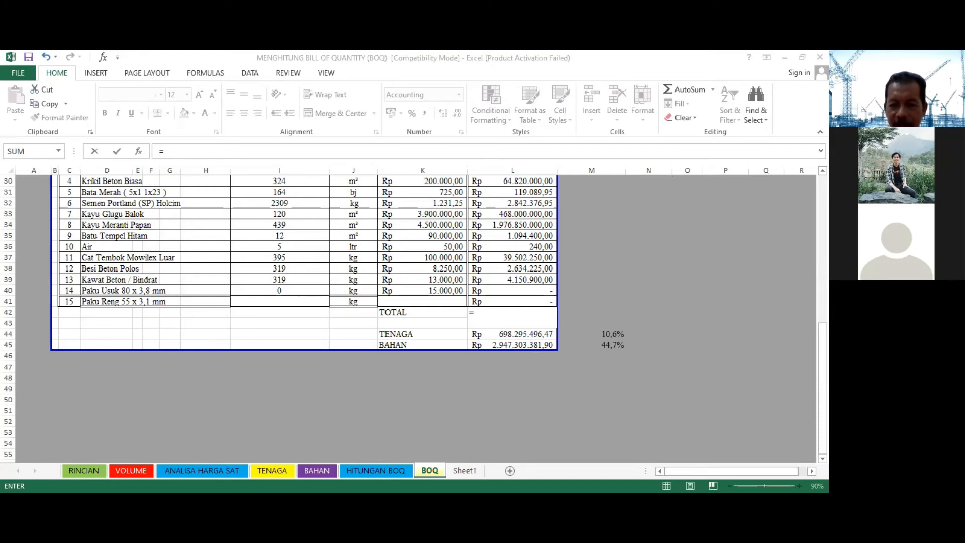
{"action": "scroll", "coordinate": [512, 335], "scroll_direction": "up", "scroll_amount": 10}
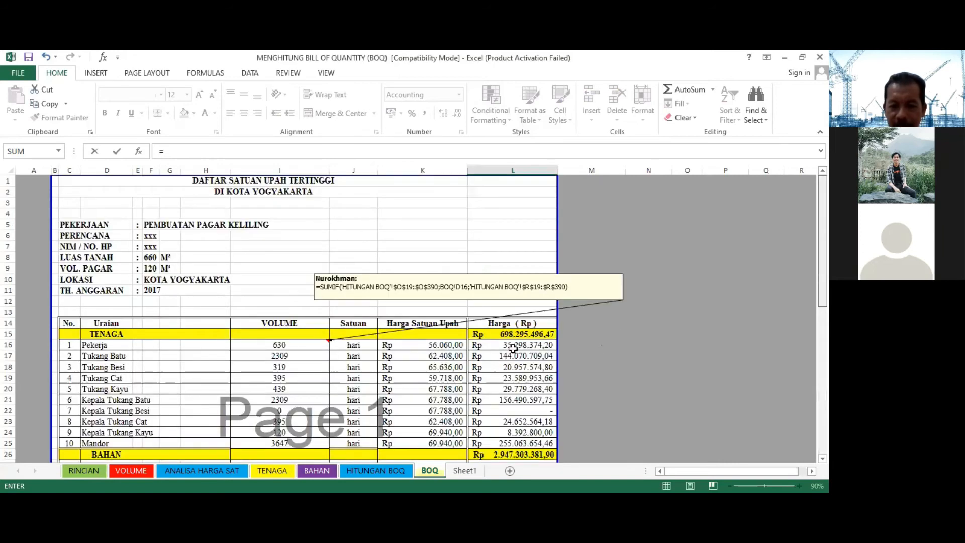
{"action": "left_click", "coordinate": [512, 335]}
{"action": "type", "text": "+"}
{"action": "left_click", "coordinate": [529, 453]}
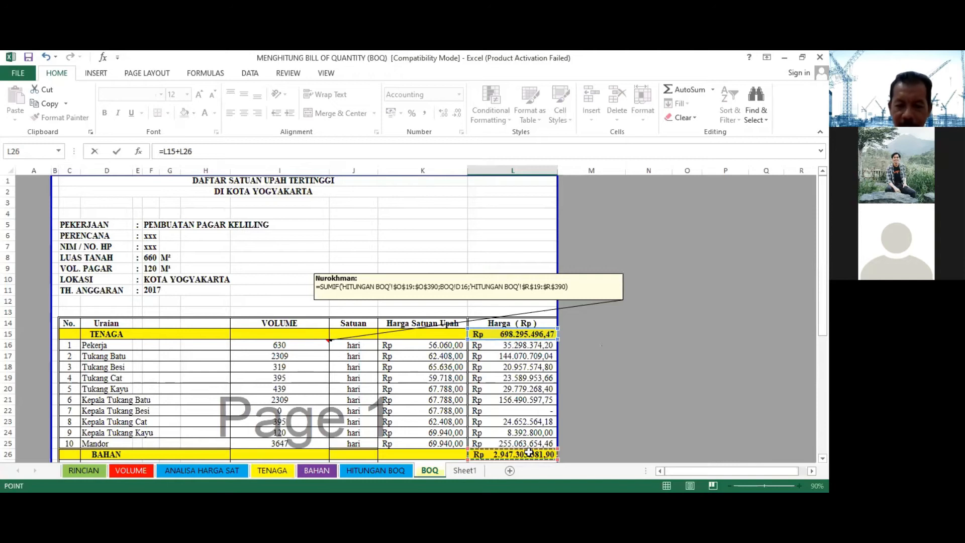
{"action": "key", "text": "Return"}
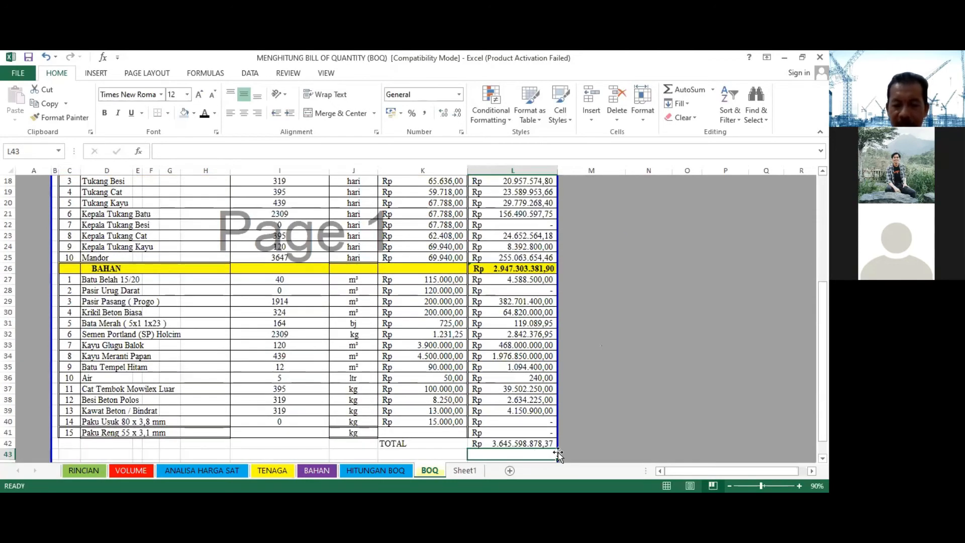
{"action": "scroll", "coordinate": [512, 386], "scroll_direction": "down", "scroll_amount": 2}
Make the TOTAL label and its amount in row 42 bold.
{"action": "left_click", "coordinate": [508, 377]}
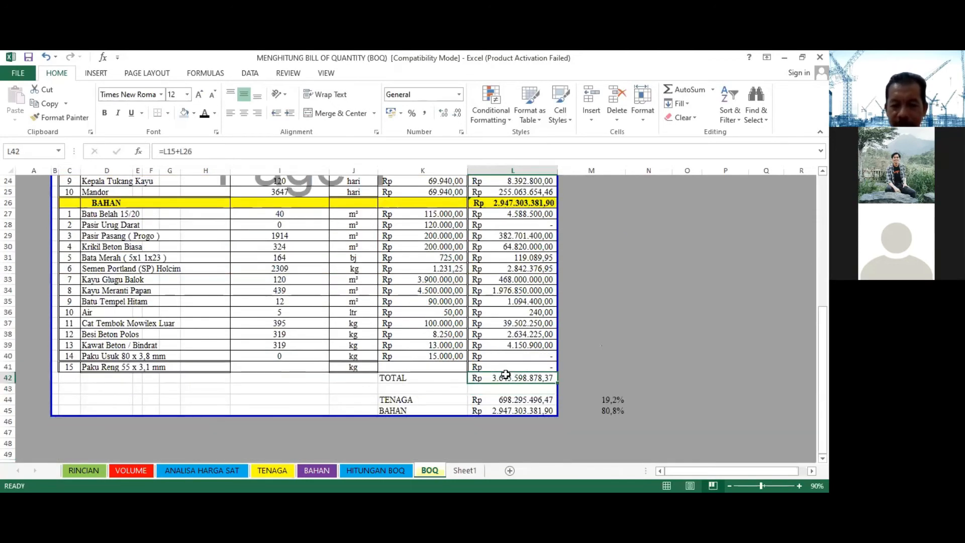
{"action": "left_click_drag", "start_coordinate": [395, 377], "coordinate": [523, 378]}
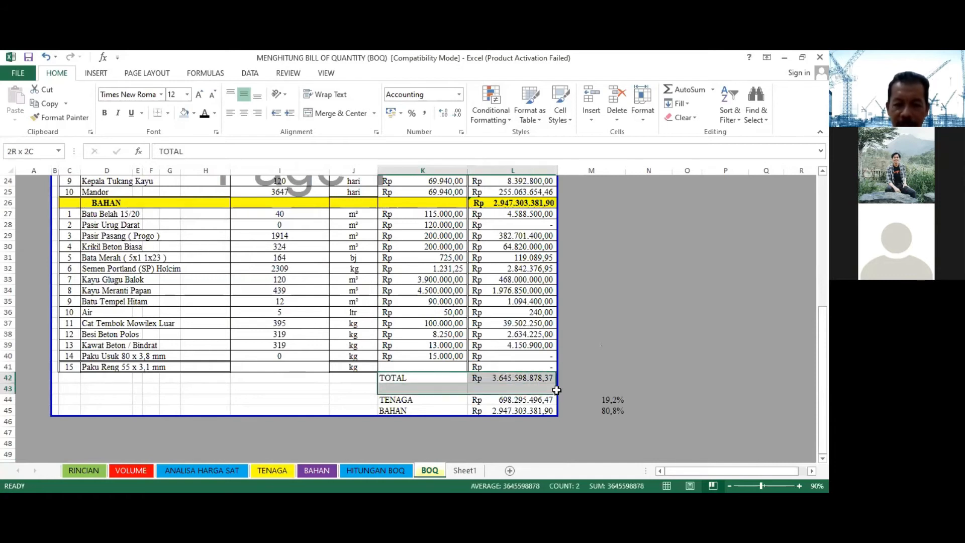
{"action": "left_click", "coordinate": [105, 113]}
{"action": "left_click", "coordinate": [602, 335]}
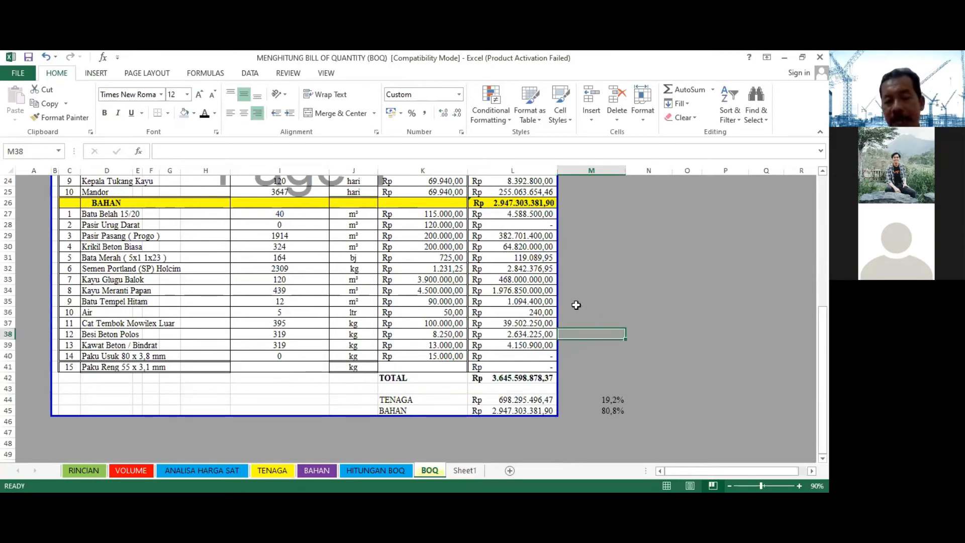
Examine the TENAGA and BAHAN sums in L44 and L45 and the formula behind TENAGA's percentage in M44.
{"action": "left_click", "coordinate": [504, 400]}
{"action": "left_click", "coordinate": [526, 411]}
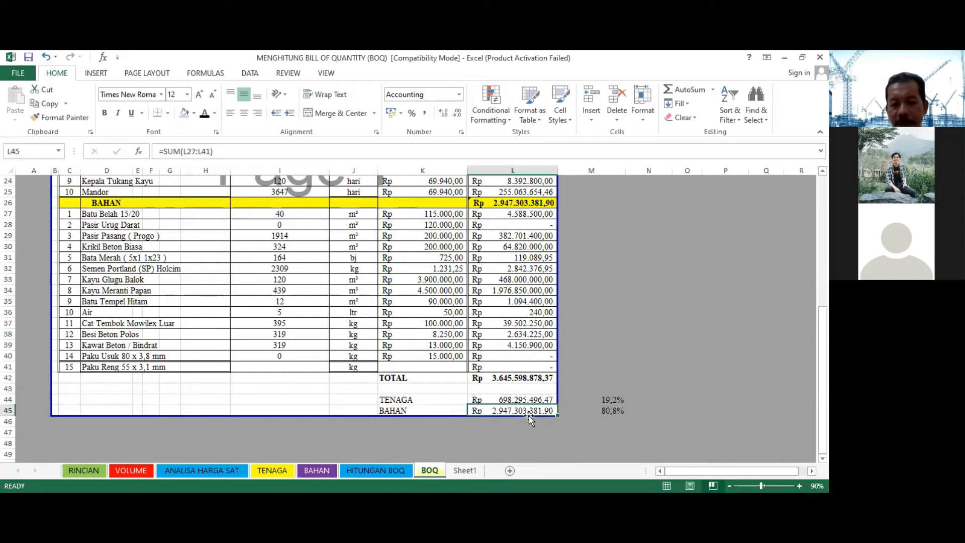
{"action": "left_click", "coordinate": [611, 400]}
{"action": "key", "text": "F2"}
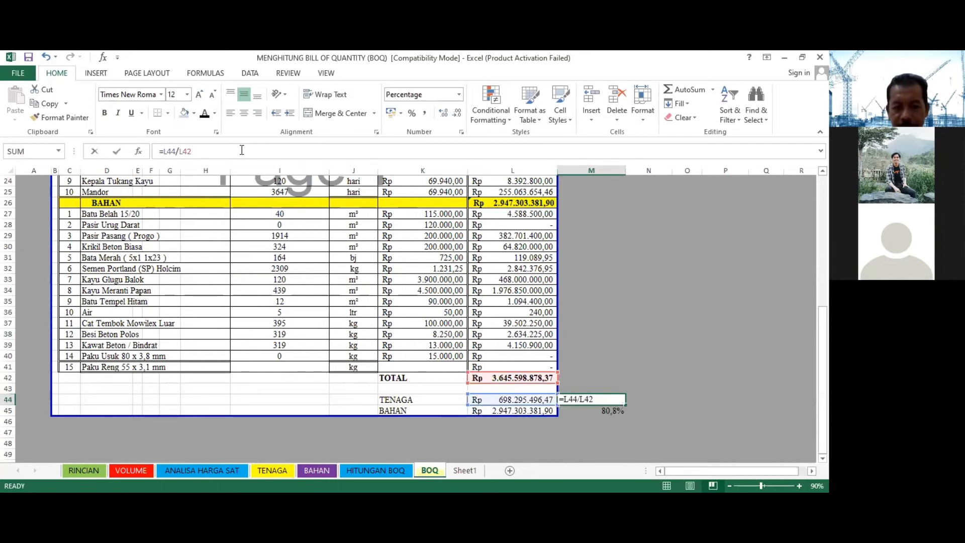
{"action": "left_click", "coordinate": [543, 421]}
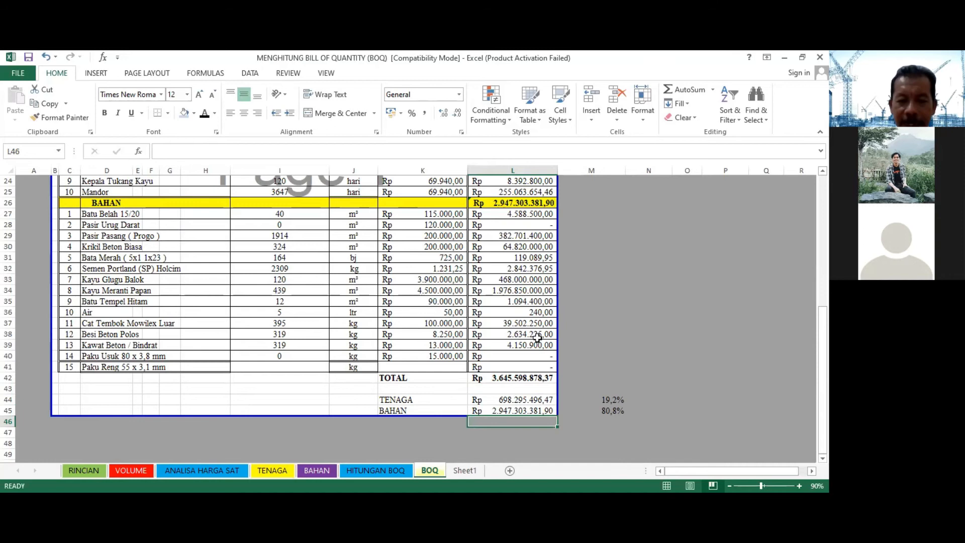
{"action": "scroll", "coordinate": [536, 338], "scroll_direction": "up", "scroll_amount": 5}
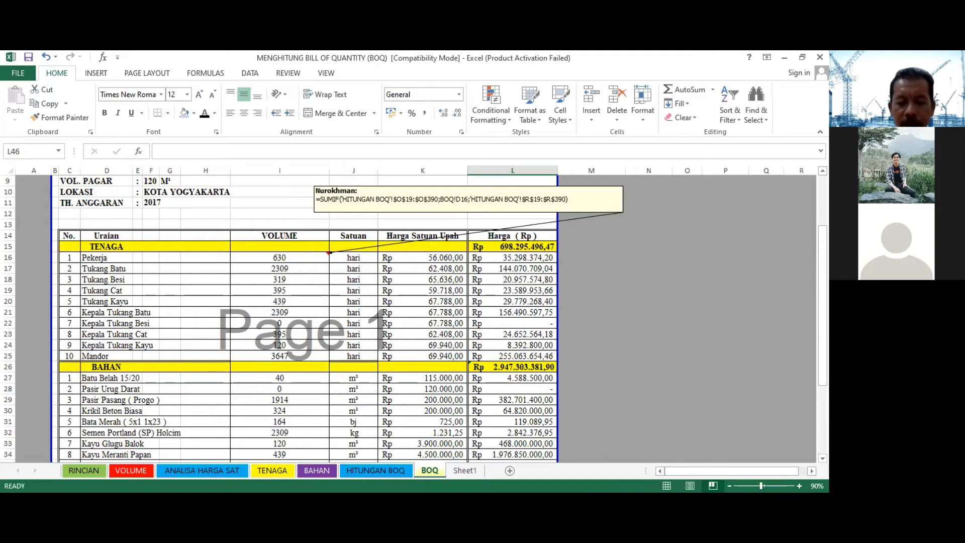
On the HITUNGAN BOQ sheet, extend the print area through column S and widen the KOEF x VOLUME column.
{"action": "left_click", "coordinate": [376, 470]}
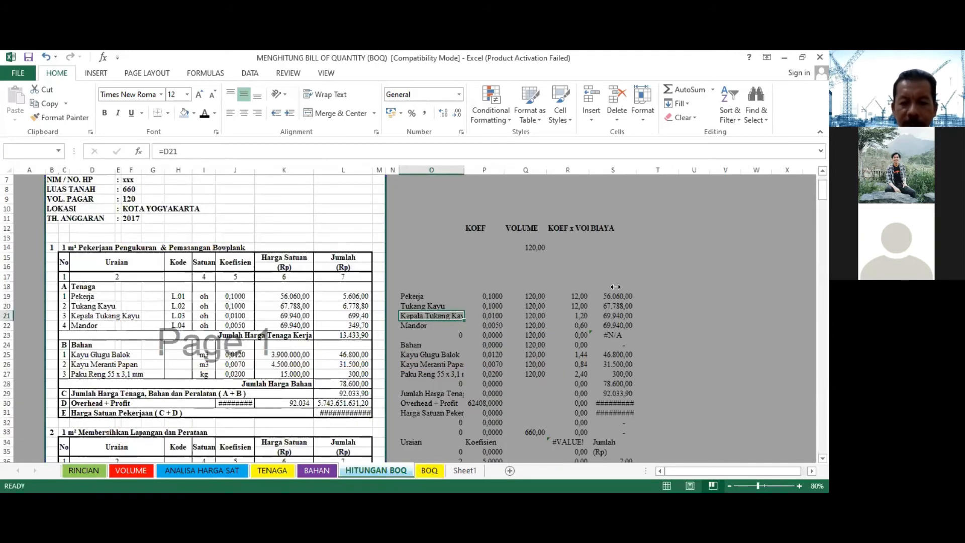
{"action": "left_click_drag", "start_coordinate": [646, 291], "coordinate": [636, 292]}
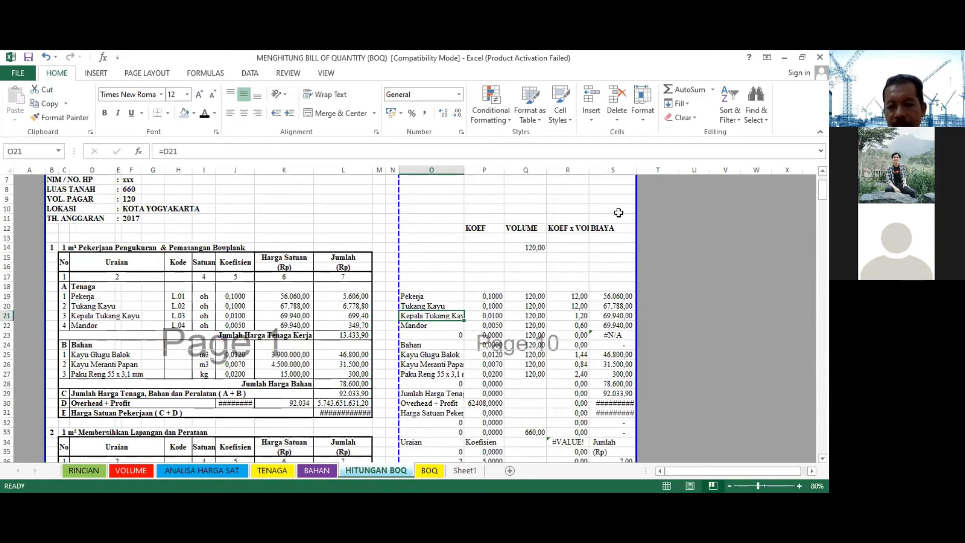
{"action": "left_click_drag", "start_coordinate": [586, 166], "coordinate": [599, 166]}
Return to the BOQ sheet and examine the SUMIF volume formulas for Pekerja, Tukang Cat and Tukang Batu.
{"action": "left_click", "coordinate": [430, 470]}
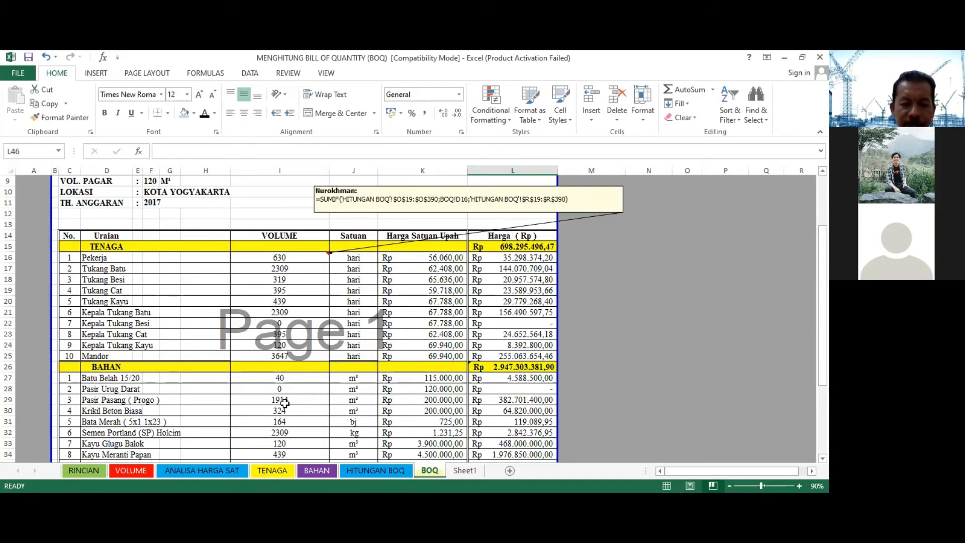
{"action": "scroll", "coordinate": [284, 396], "scroll_direction": "down", "scroll_amount": 1}
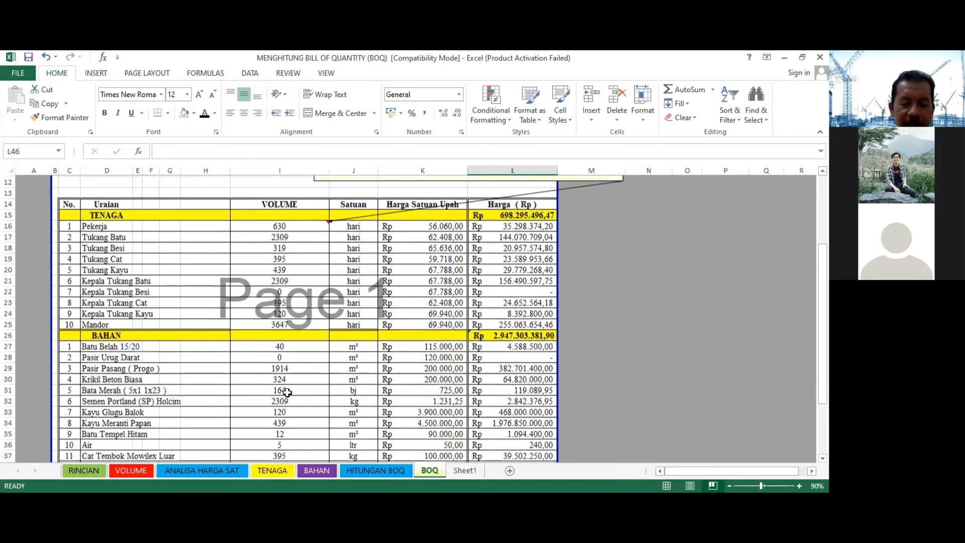
{"action": "scroll", "coordinate": [259, 324], "scroll_direction": "up", "scroll_amount": 2}
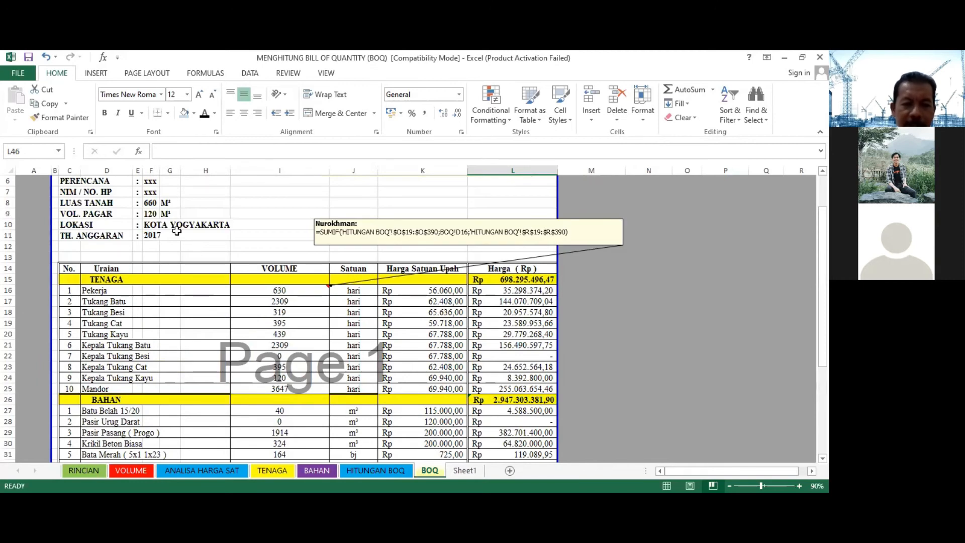
{"action": "scroll", "coordinate": [297, 340], "scroll_direction": "down", "scroll_amount": 2}
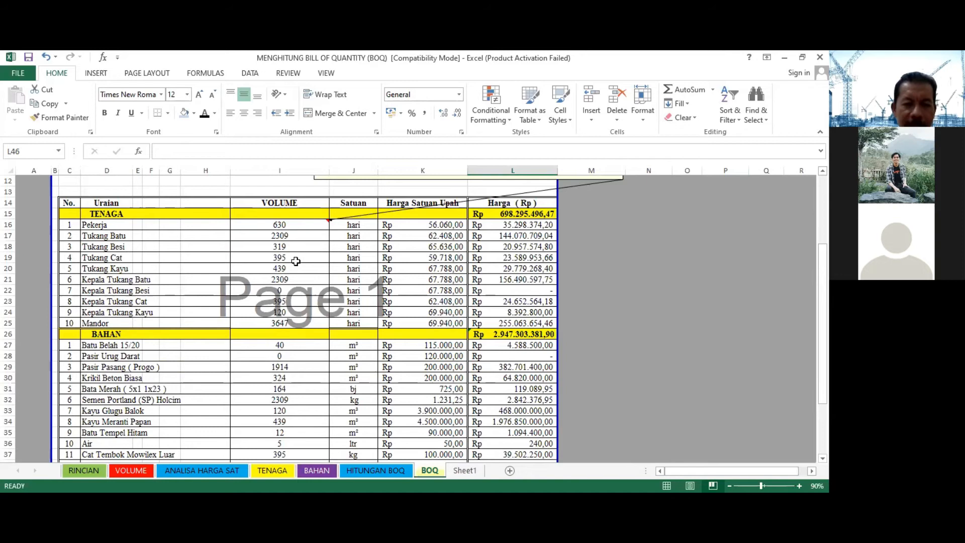
{"action": "left_click", "coordinate": [282, 225]}
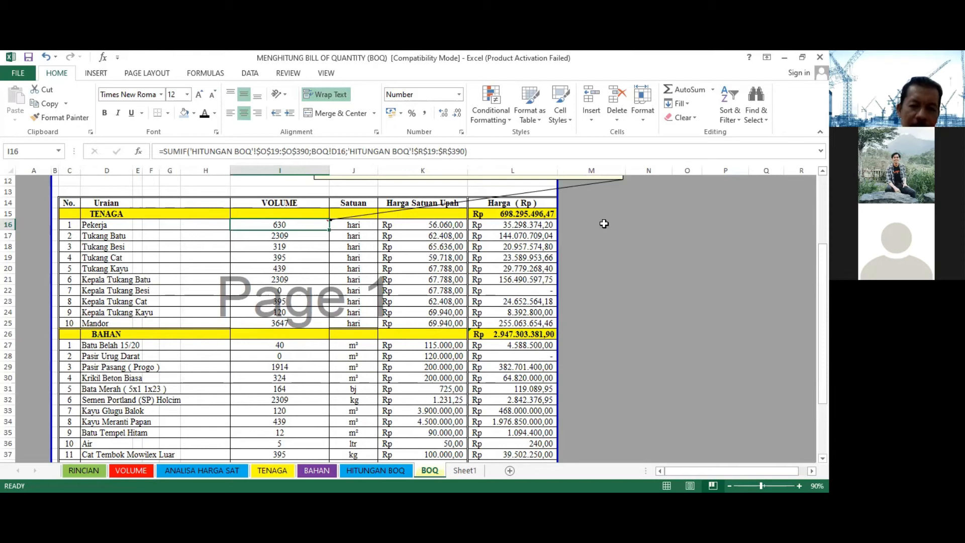
{"action": "left_click", "coordinate": [304, 261]}
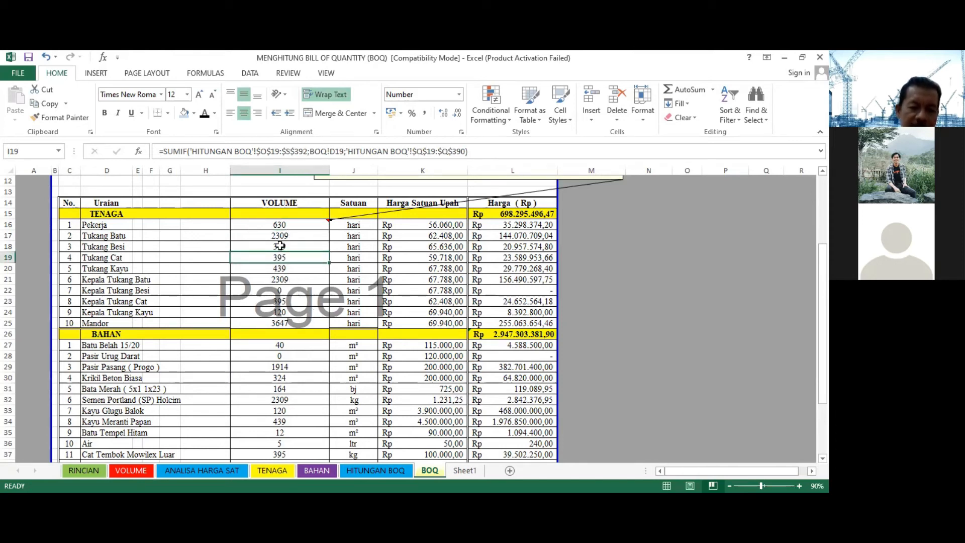
{"action": "left_click", "coordinate": [290, 234]}
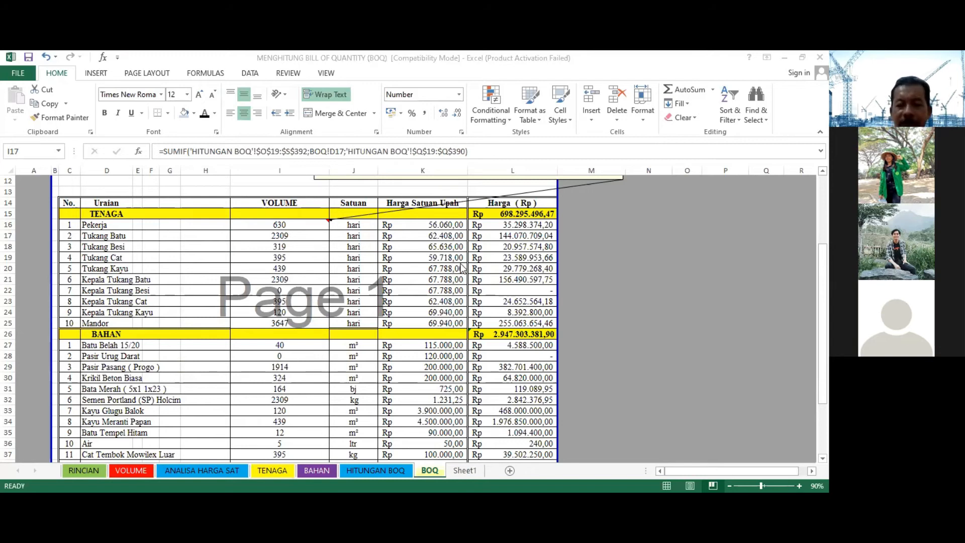
{"action": "left_click", "coordinate": [588, 234]}
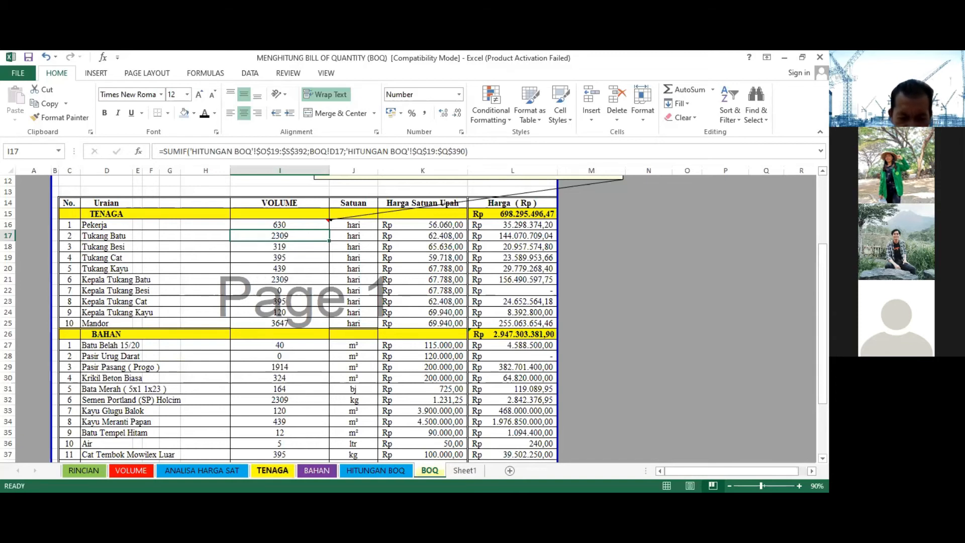
On the ANALISA HARGA SAT sheet, review the analyses down to item 7, Pondasi Batu Belah, and examine Tukang Batu's coefficient.
{"action": "left_click", "coordinate": [202, 471]}
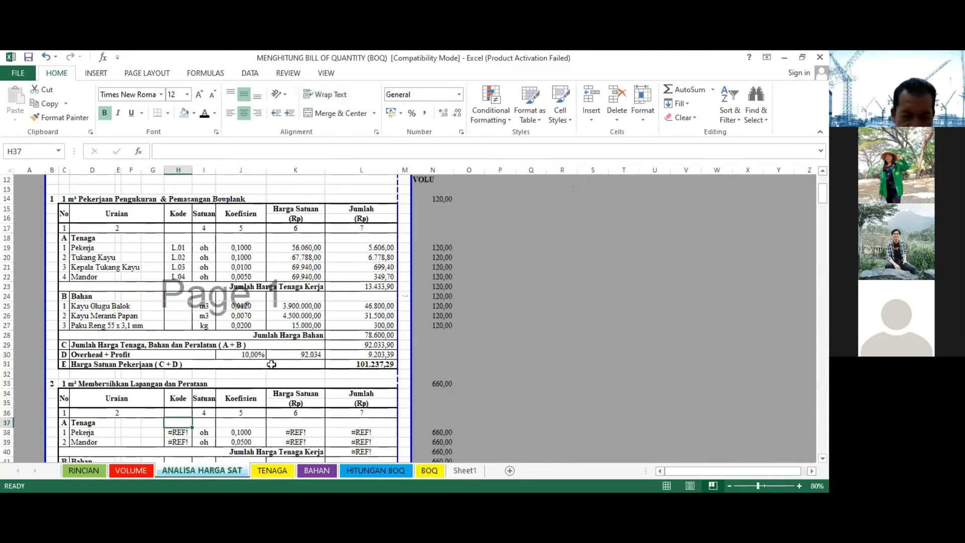
{"action": "scroll", "coordinate": [271, 365], "scroll_direction": "down", "scroll_amount": 4}
{"action": "scroll", "coordinate": [277, 365], "scroll_direction": "down", "scroll_amount": 7}
{"action": "scroll", "coordinate": [277, 365], "scroll_direction": "down", "scroll_amount": 4}
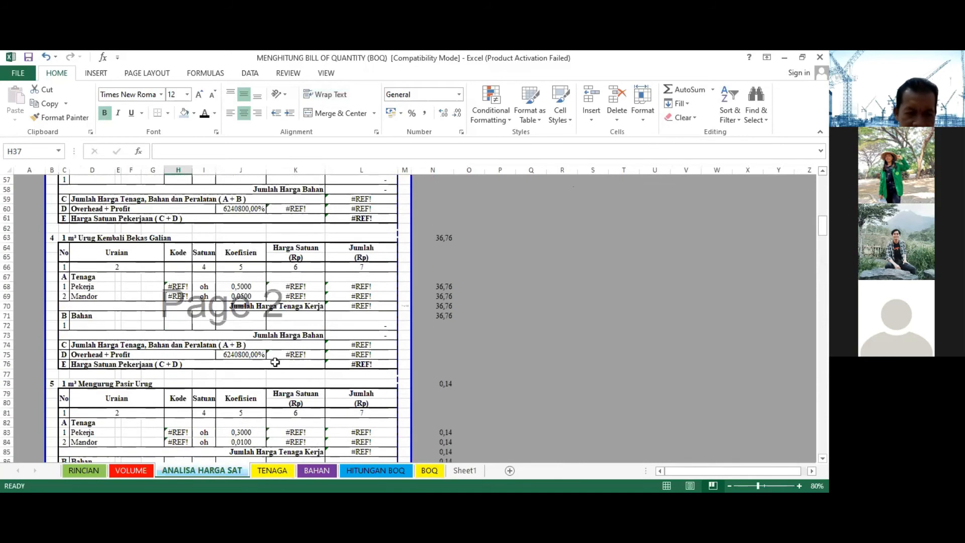
{"action": "scroll", "coordinate": [202, 312], "scroll_direction": "down", "scroll_amount": 9}
{"action": "scroll", "coordinate": [234, 367], "scroll_direction": "down", "scroll_amount": 2}
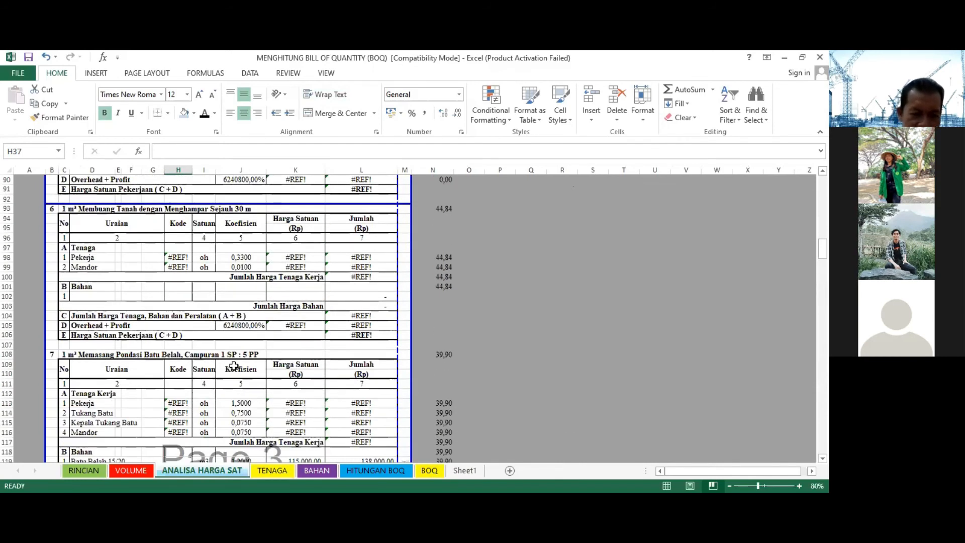
{"action": "scroll", "coordinate": [180, 364], "scroll_direction": "down", "scroll_amount": 2}
{"action": "scroll", "coordinate": [181, 364], "scroll_direction": "down", "scroll_amount": 2}
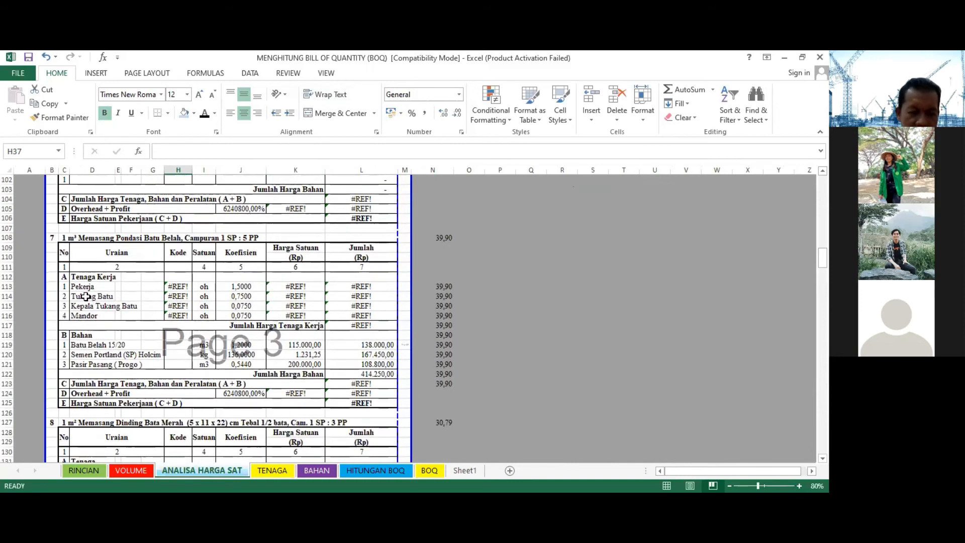
{"action": "left_click", "coordinate": [86, 296]}
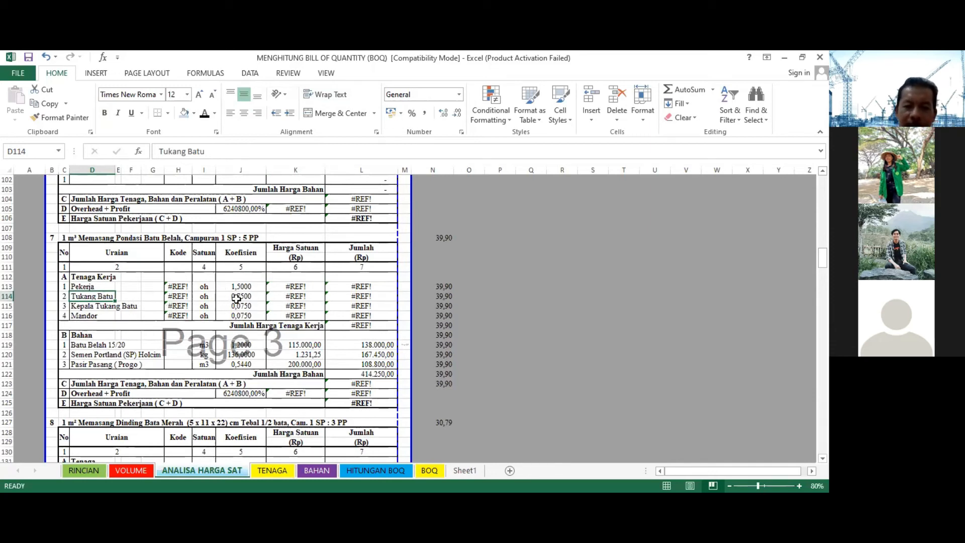
{"action": "left_click", "coordinate": [241, 296]}
Enter the formula =J113:J114 in P114, beside item 7's Tukang Batu row.
{"action": "left_click", "coordinate": [500, 296]}
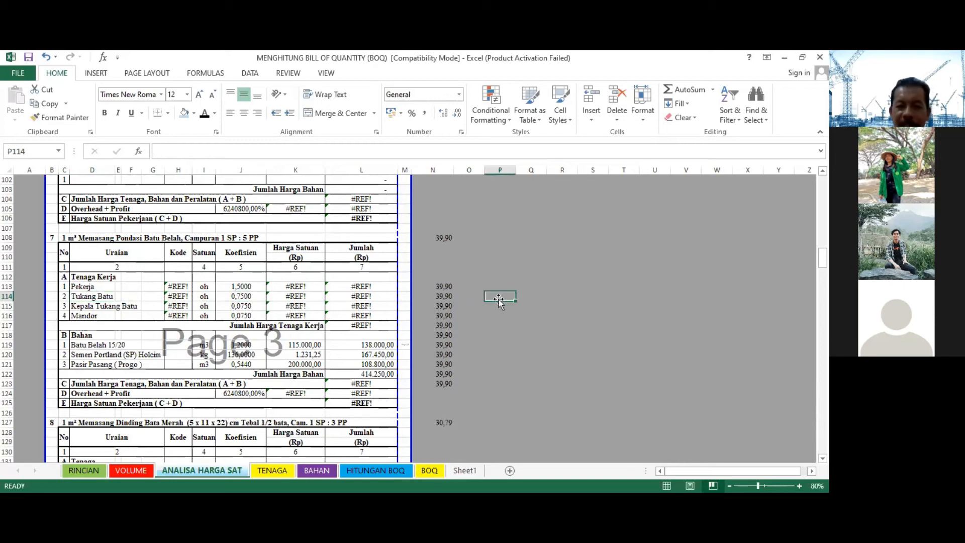
{"action": "type", "text": "="}
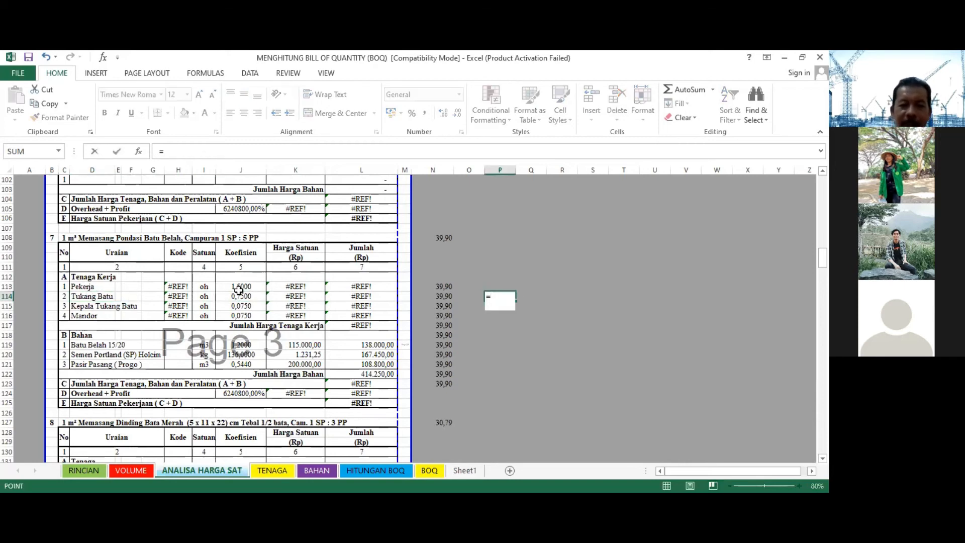
{"action": "left_click_drag", "start_coordinate": [241, 286], "coordinate": [237, 296]}
{"action": "key", "text": "Return"}
{"action": "left_click", "coordinate": [237, 296]}
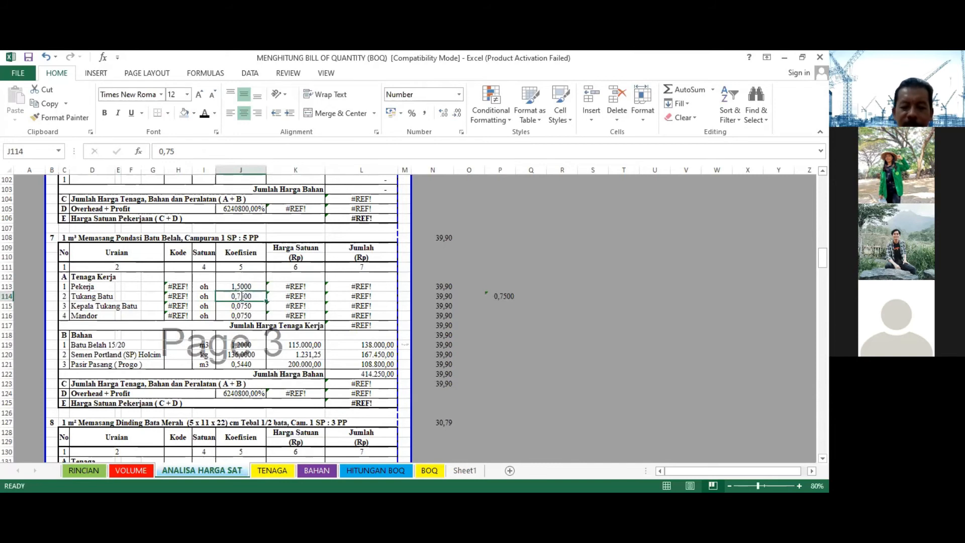
{"action": "type", "text": "+"}
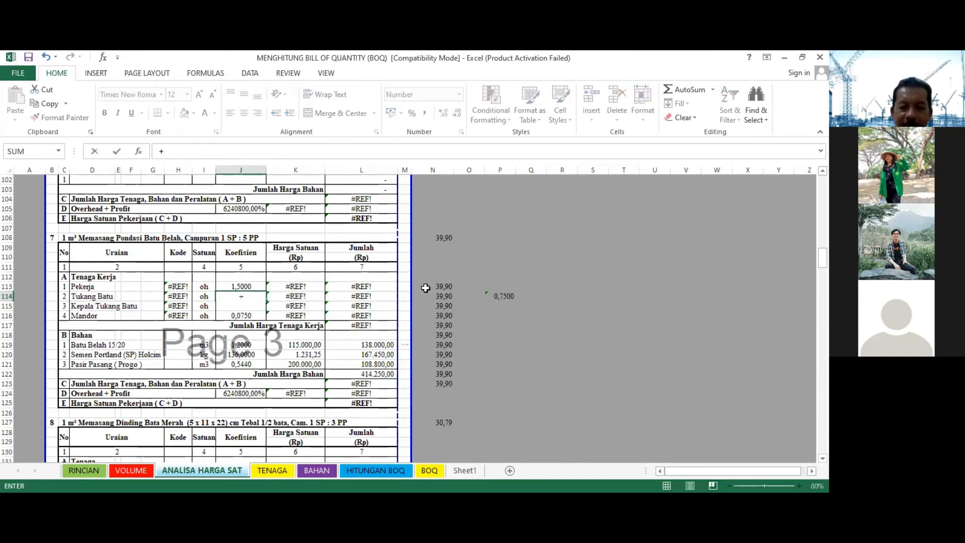
{"action": "key", "text": "Escape"}
{"action": "left_click", "coordinate": [502, 297]}
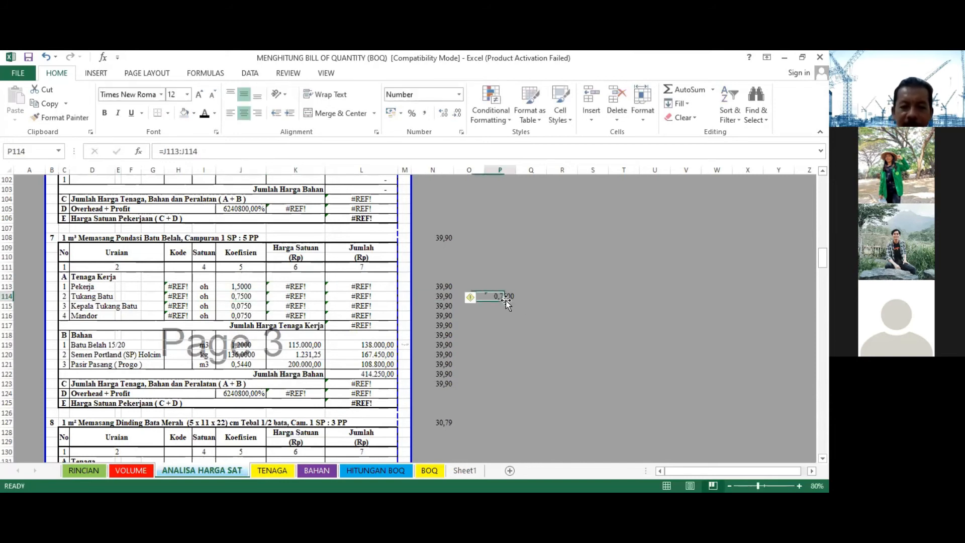
Replace the formula in P114 with =J114*N114 to multiply Tukang Batu's coefficient by item 7's volume.
{"action": "left_click_drag", "start_coordinate": [554, 305], "coordinate": [531, 303]}
{"action": "left_click", "coordinate": [503, 295]}
{"action": "type", "text": "="}
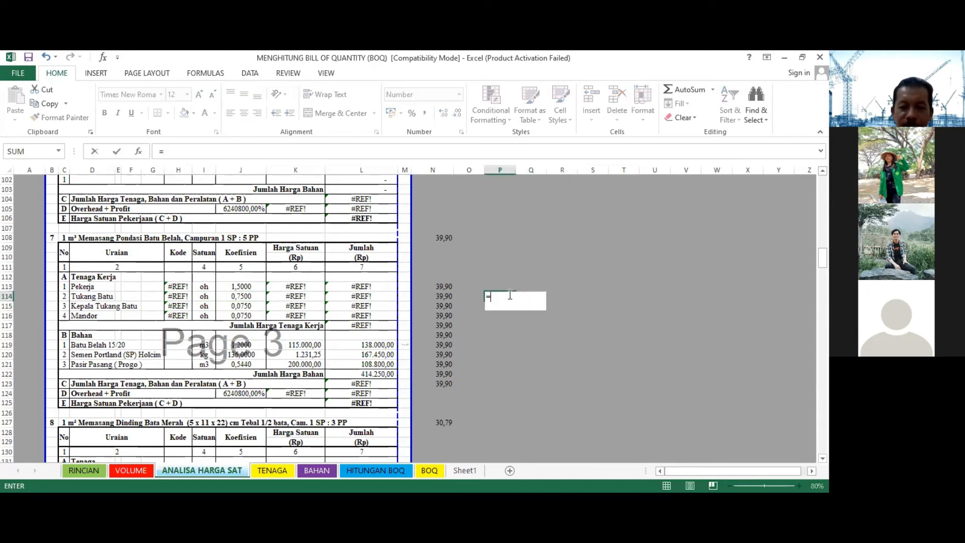
{"action": "left_click", "coordinate": [257, 296]}
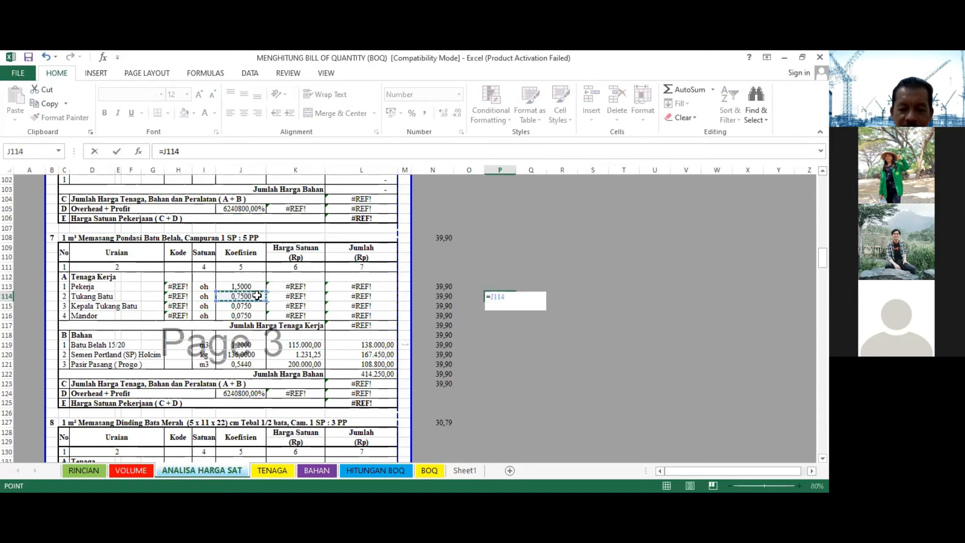
{"action": "type", "text": "*"}
{"action": "left_click", "coordinate": [441, 296]}
{"action": "key", "text": "Return"}
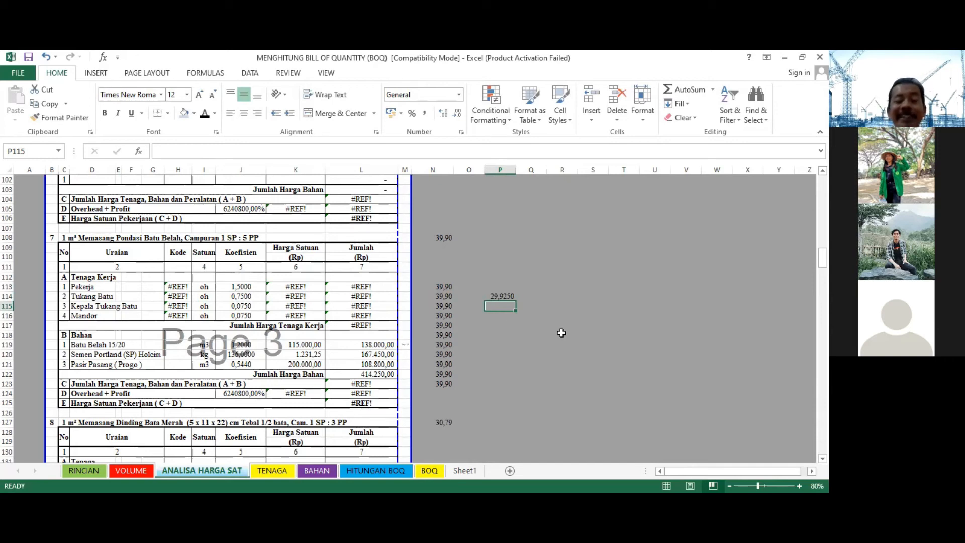
{"action": "left_click", "coordinate": [527, 315]}
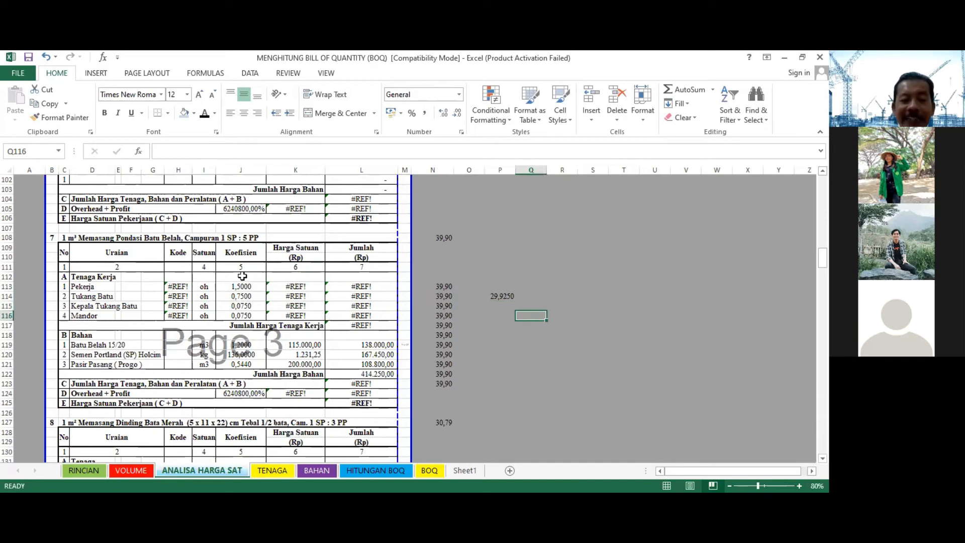
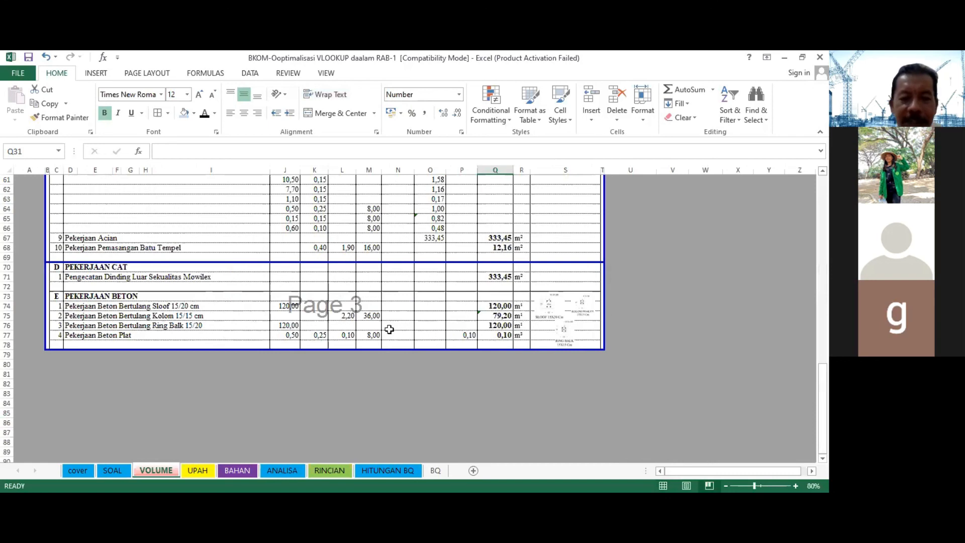
On the VOLUME sheet of the BKOM VLOOKUP workbook, set Beton Bertulang Sloof's unit to M3 and fill it down to the Beton Plat row.
{"action": "left_click", "coordinate": [521, 306]}
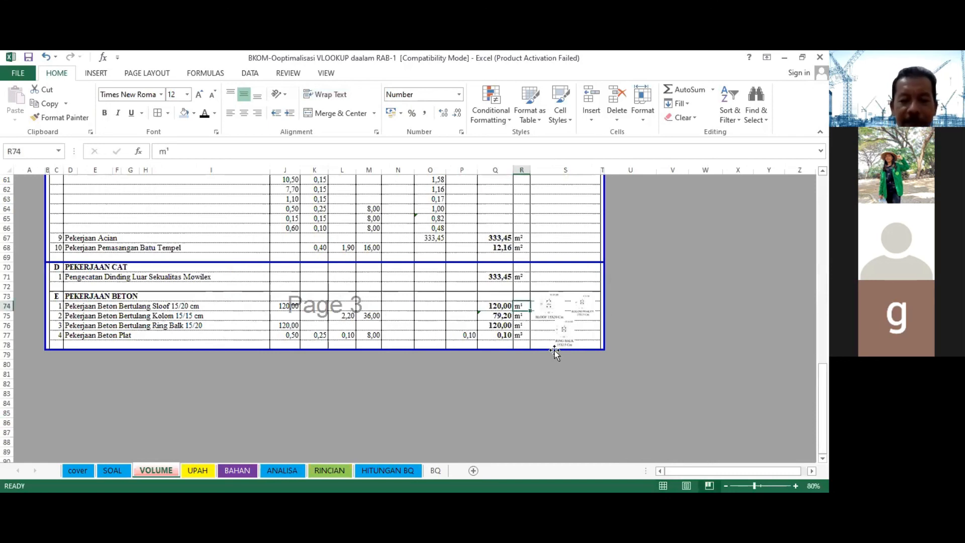
{"action": "type", "text": "M3"}
{"action": "key", "text": "Return"}
{"action": "left_click", "coordinate": [521, 306]}
{"action": "left_click_drag", "start_coordinate": [528, 311], "coordinate": [529, 338]}
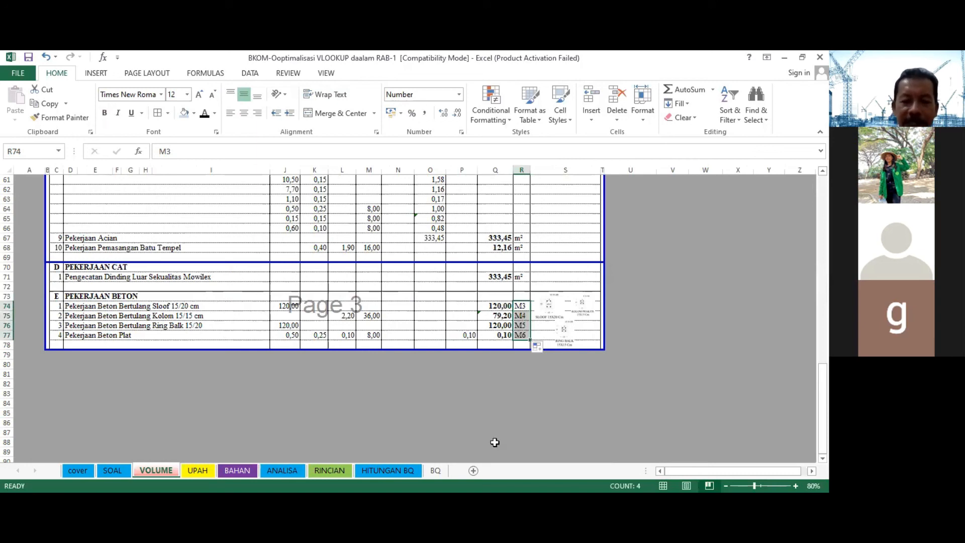
{"action": "key", "text": "Left"}
{"action": "type", "text": "="}
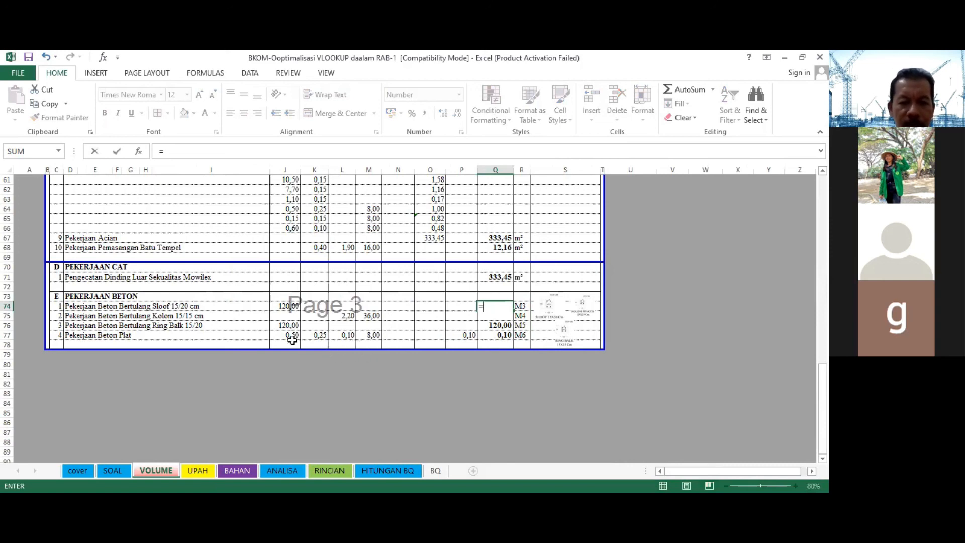
{"action": "key", "text": "Escape"}
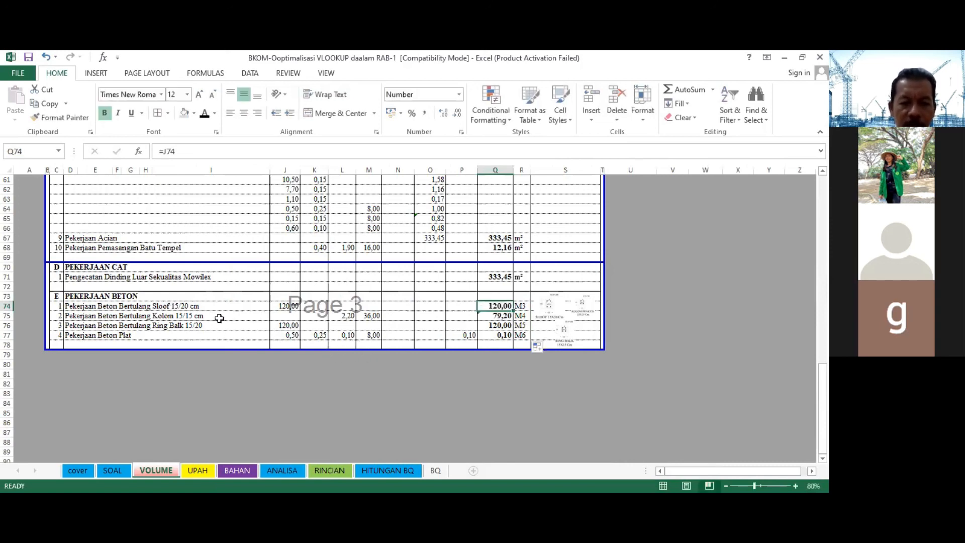
Enter 0,15 as Lebar and 0,20 as Tinggi for Pekerjaan Beton Bertulang Sloof 15/20 cm.
{"action": "left_click", "coordinate": [286, 305]}
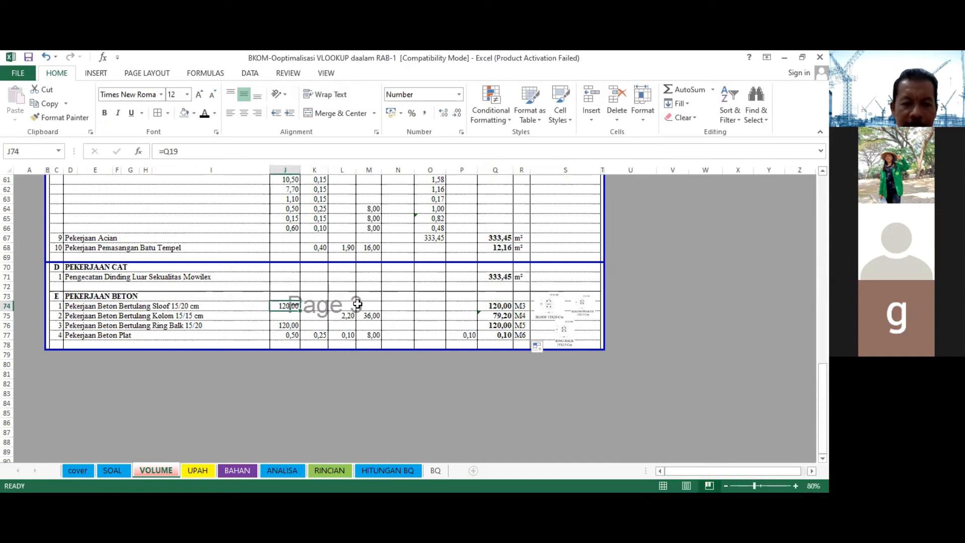
{"action": "left_click", "coordinate": [319, 306]}
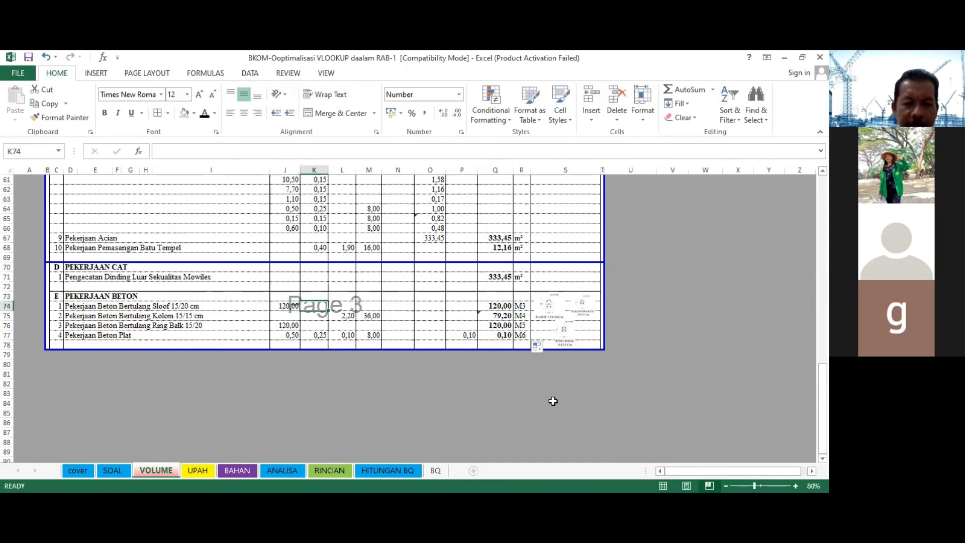
{"action": "type", "text": "0"}
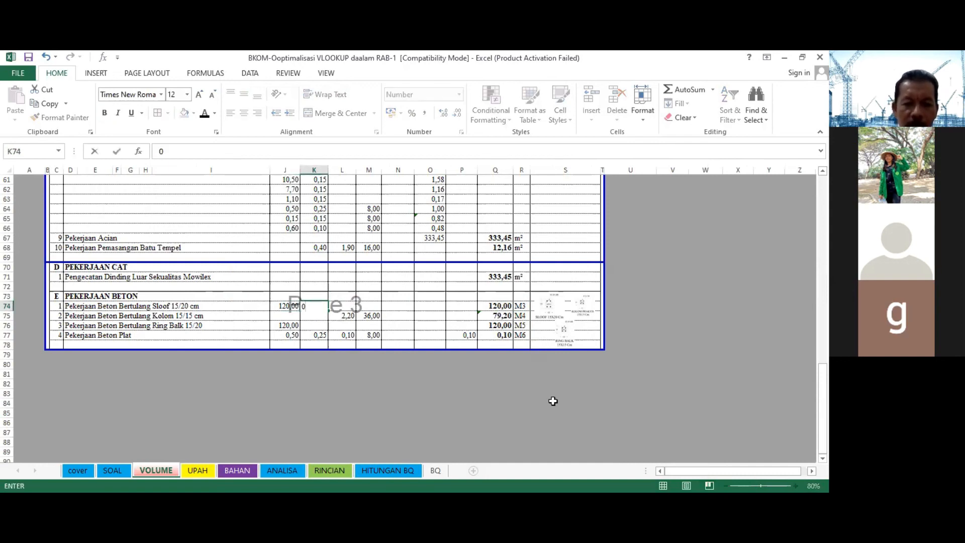
{"action": "type", "text": ","}
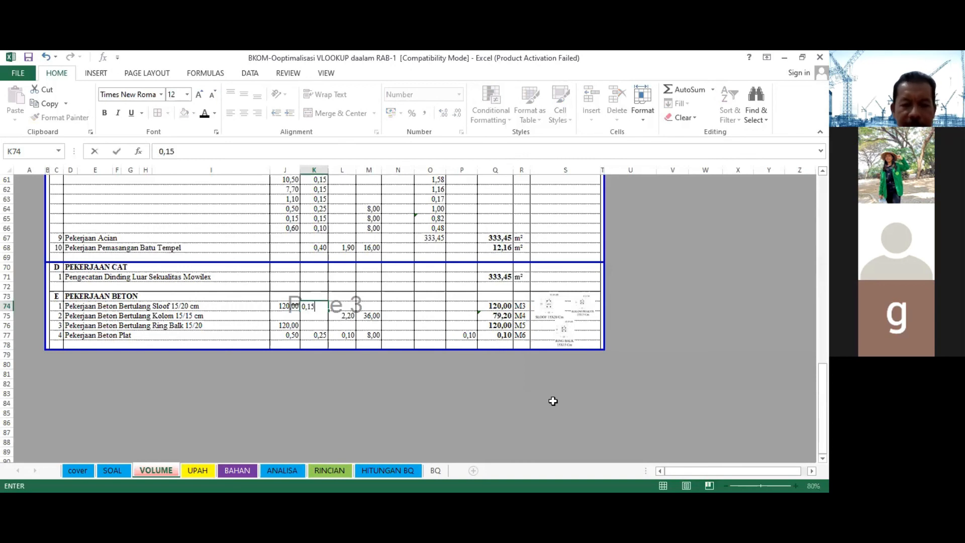
{"action": "type", "text": "15"}
{"action": "key", "text": "Return"}
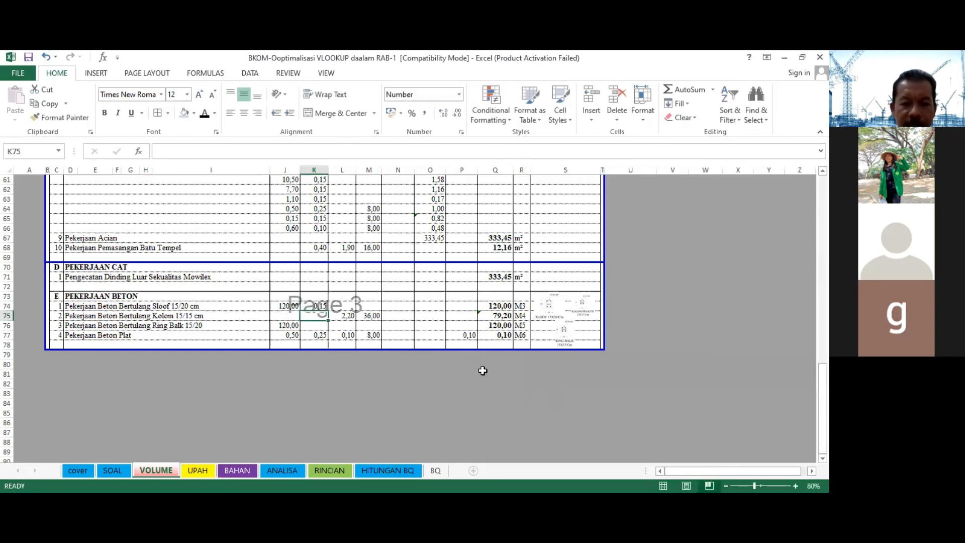
{"action": "key", "text": "Up"}
{"action": "key", "text": "Right"}
{"action": "scroll", "coordinate": [411, 273], "scroll_direction": "up", "scroll_amount": 20}
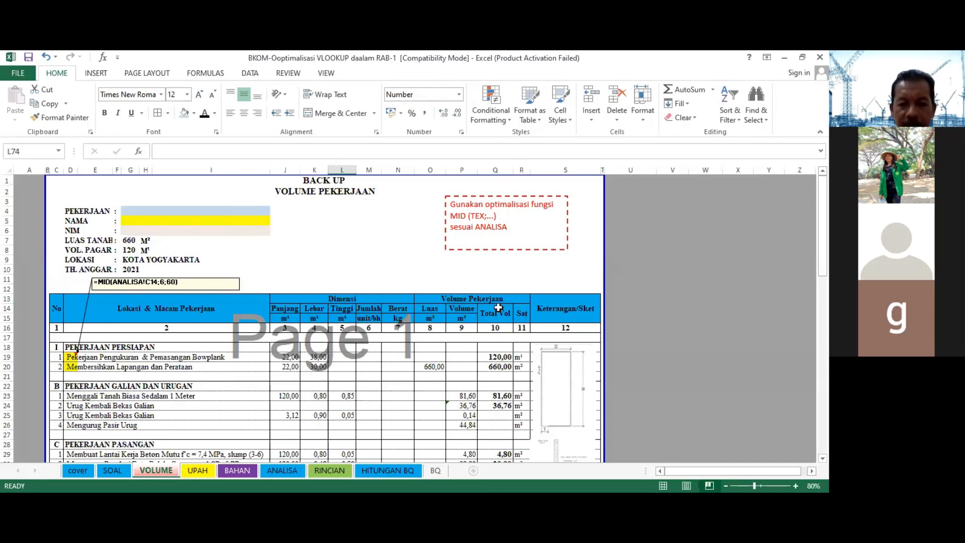
{"action": "scroll", "coordinate": [497, 306], "scroll_direction": "down", "scroll_amount": 20}
Change the sloof's total volume formula in Q74 to =J74*K74*L74.
{"action": "left_click", "coordinate": [497, 306]}
{"action": "left_click", "coordinate": [245, 145]}
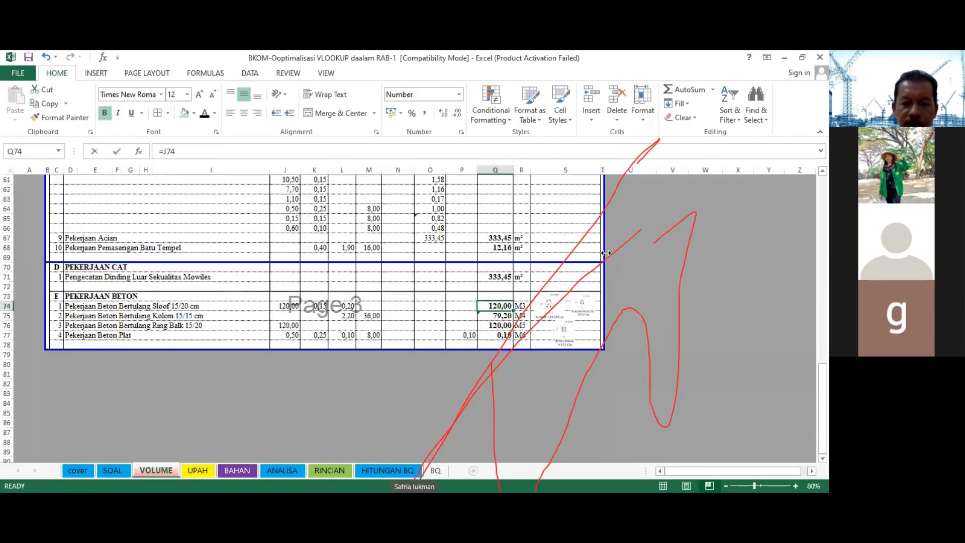
{"action": "type", "text": "*"}
{"action": "left_click", "coordinate": [315, 307]}
{"action": "type", "text": "*"}
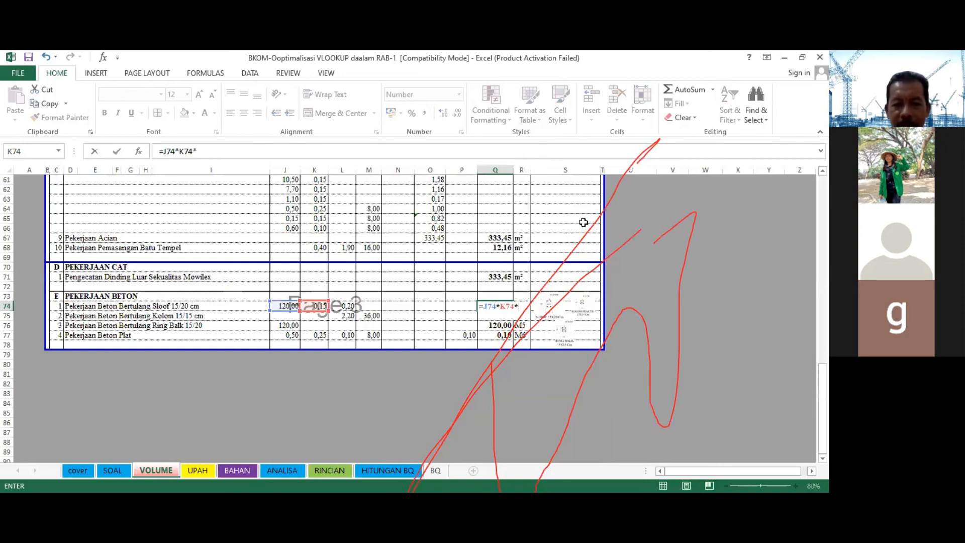
{"action": "type", "text": "L74"}
{"action": "key", "text": "Return"}
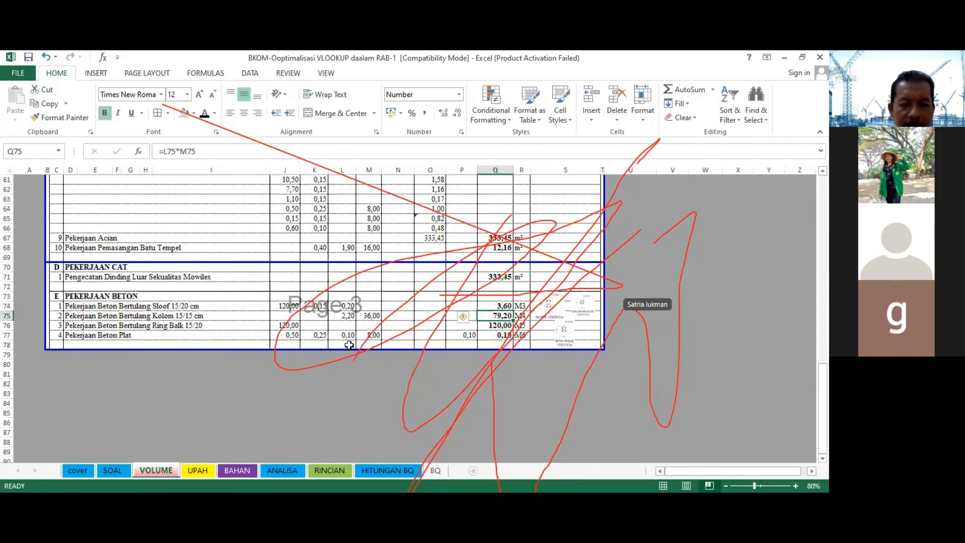
Enter Panjang 36, Lebar 0,15 and Tinggi 0,15 for Pekerjaan Beton Bertulang Kolom 15/15 cm.
{"action": "left_click", "coordinate": [292, 319]}
{"action": "type", "text": "36"}
{"action": "key", "text": "Right"}
{"action": "type", "text": "0"}
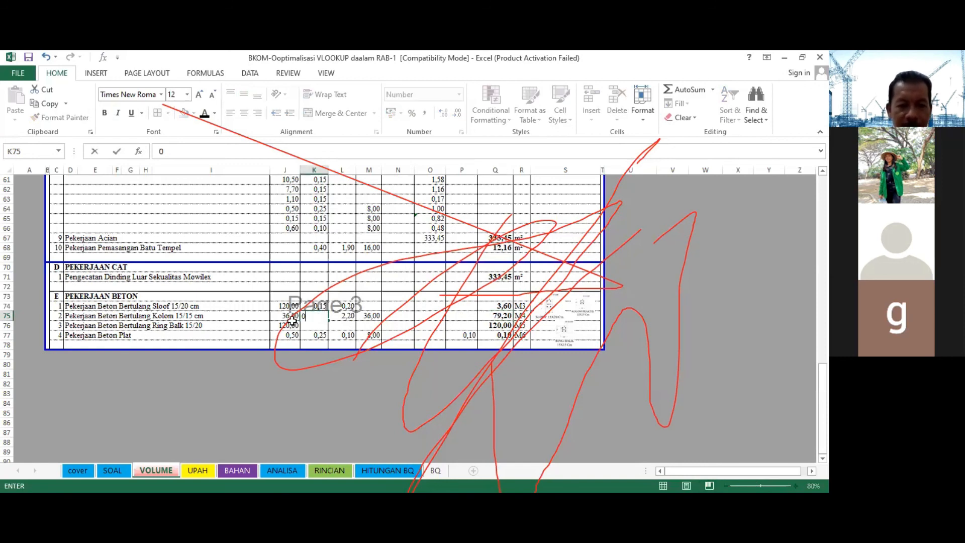
{"action": "type", "text": ",15"}
{"action": "key", "text": "Right"}
{"action": "type", "text": "0"}
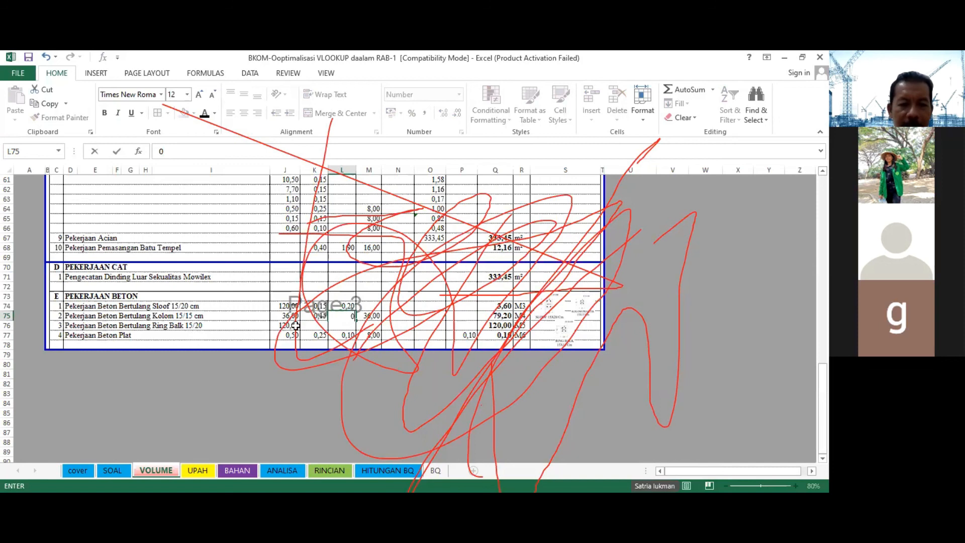
{"action": "type", "text": ",15"}
{"action": "key", "text": "Return"}
Fill in Lebar 0,15 and Tinggi 0,20 for Pekerjaan Beton Bertulang Ring Balk 15/20.
{"action": "left_click", "coordinate": [313, 316]}
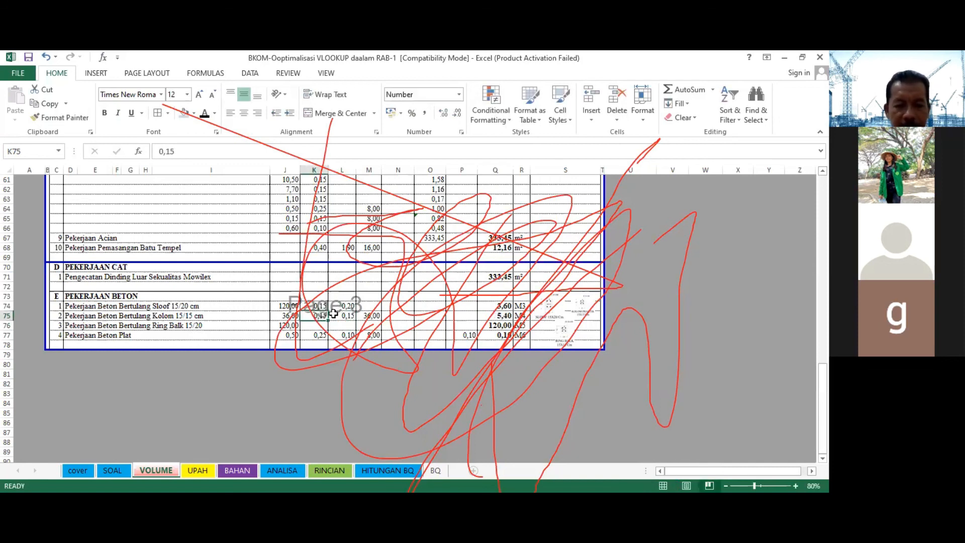
{"action": "left_click", "coordinate": [314, 324]}
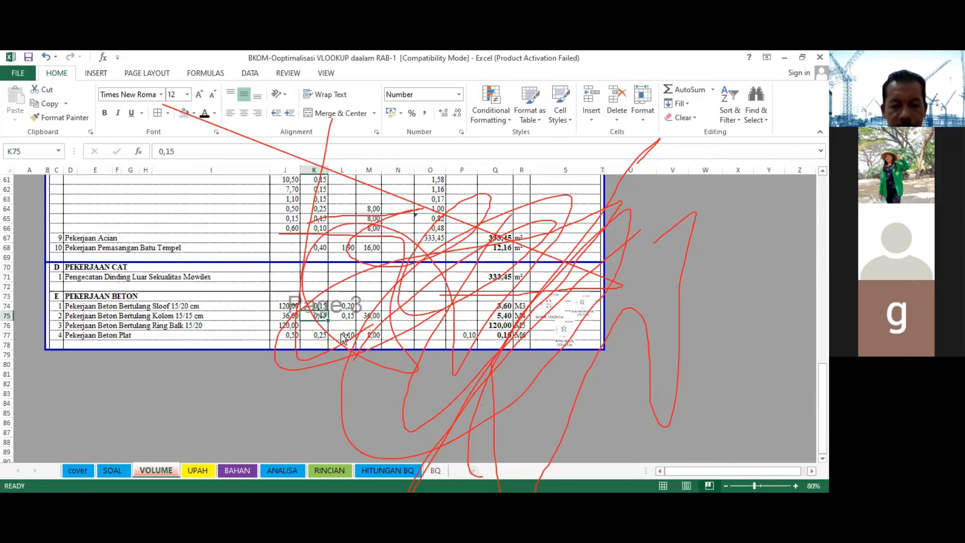
{"action": "type", "text": "0,15\t0,20"}
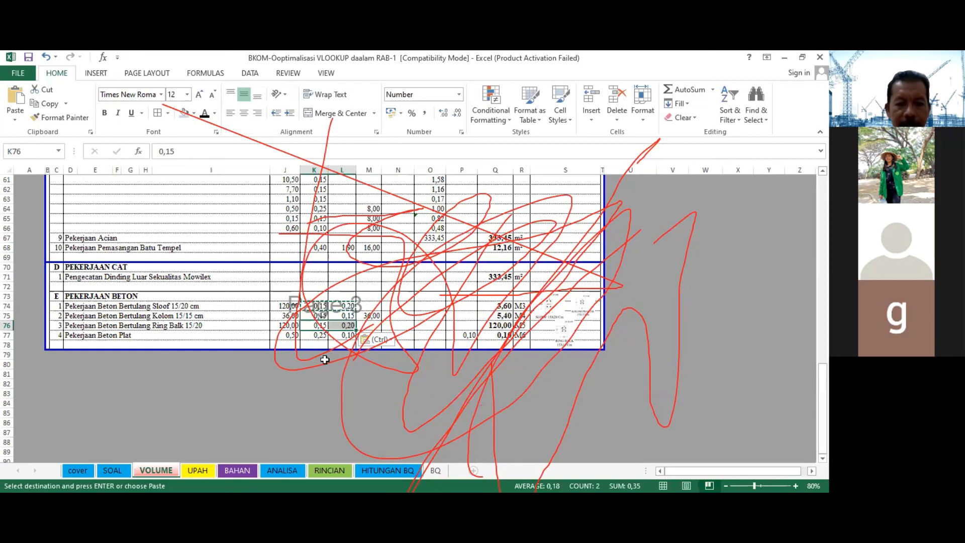
{"action": "key", "text": "Escape"}
{"action": "left_click", "coordinate": [566, 394]}
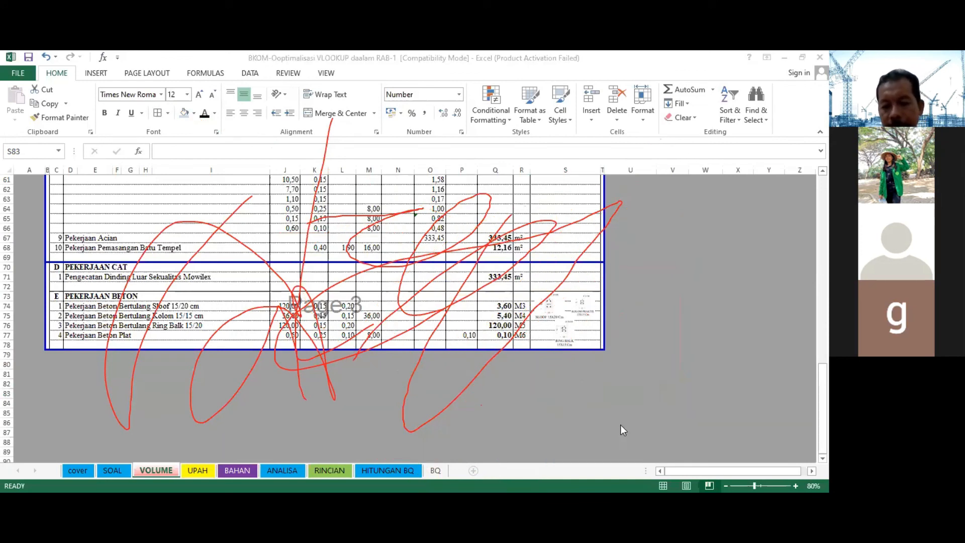
Copy the sloof's M3 unit to the Kolom, Ring Balk and Beton Plat rows.
{"action": "left_click_drag", "start_coordinate": [502, 325], "coordinate": [517, 346]}
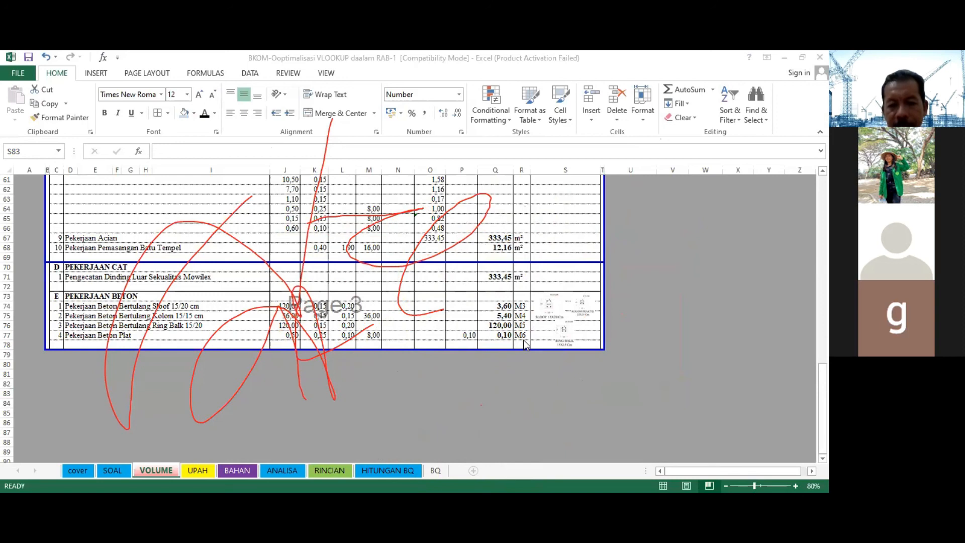
{"action": "left_click", "coordinate": [519, 306]}
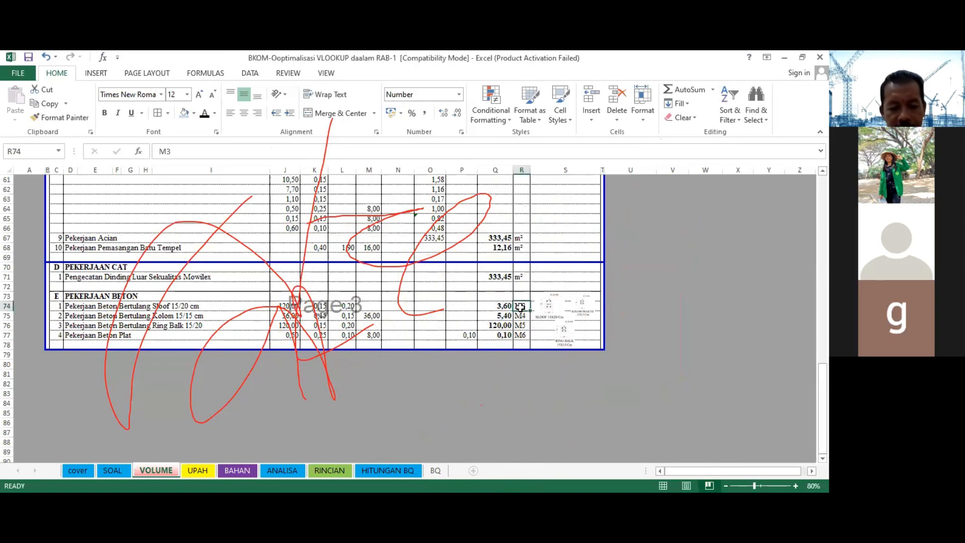
{"action": "key", "text": "ctrl+c"}
{"action": "left_click_drag", "start_coordinate": [520, 316], "coordinate": [521, 331]}
{"action": "key", "text": "ctrl+v"}
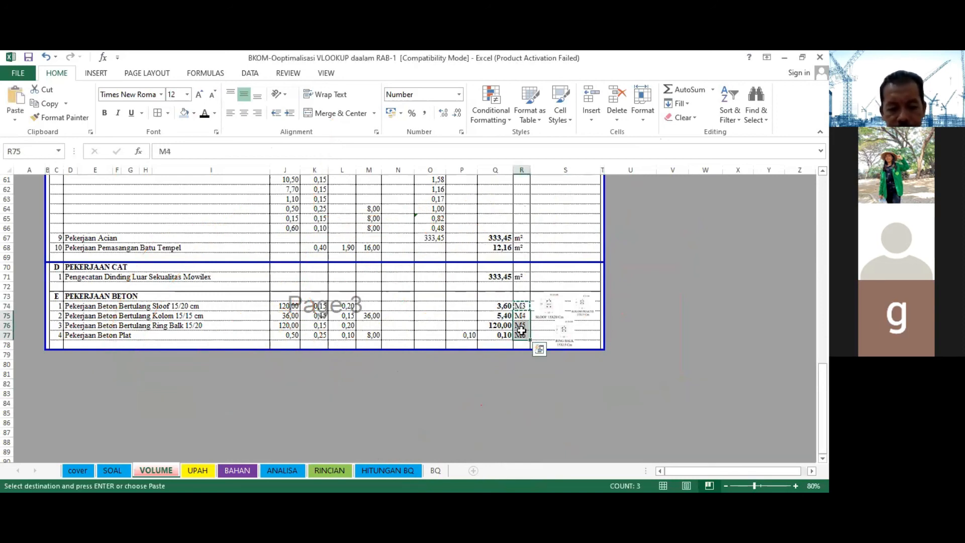
{"action": "key", "text": "ctrl+v"}
{"action": "left_click", "coordinate": [515, 373]}
{"action": "key", "text": "Escape"}
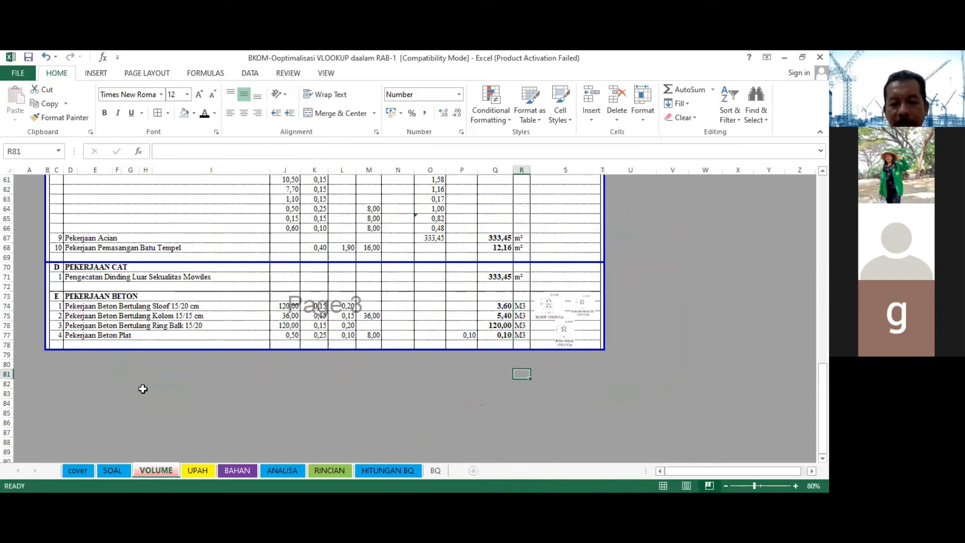
Review the PEKERJAAN BETON volumes and units in RINCIAN and find the reinforced concrete sloof analysis in ANALISA.
{"action": "left_click", "coordinate": [282, 470]}
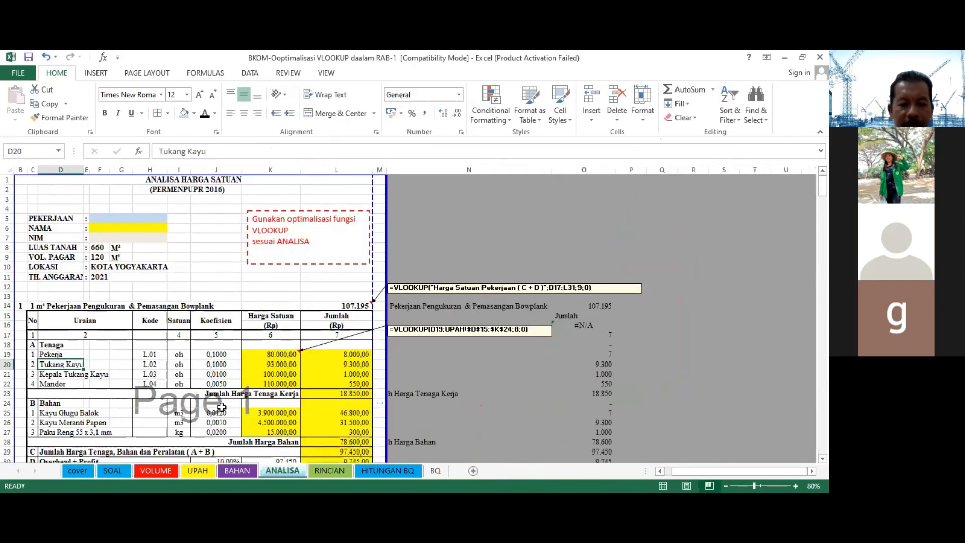
{"action": "scroll", "coordinate": [553, 327], "scroll_direction": "down", "scroll_amount": 12}
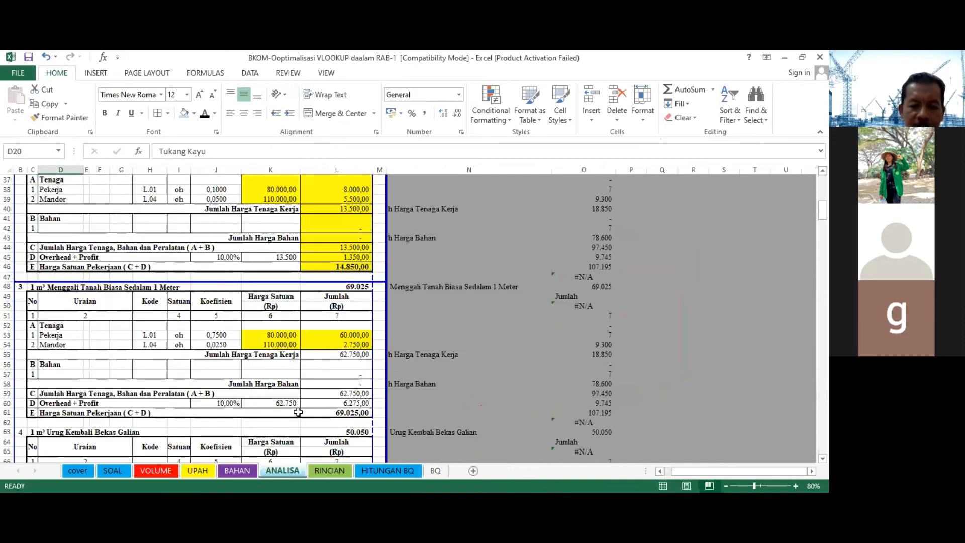
{"action": "scroll", "coordinate": [297, 413], "scroll_direction": "down", "scroll_amount": 20}
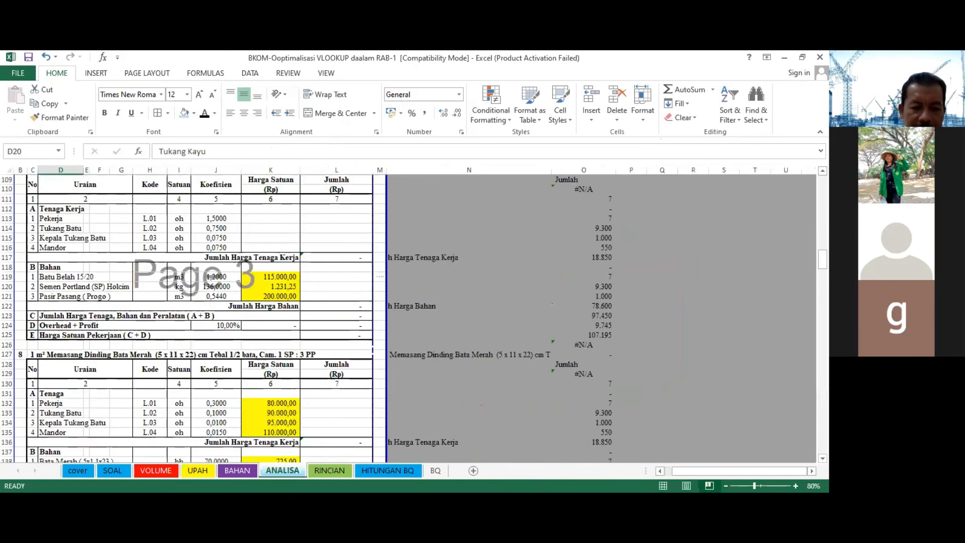
{"action": "key", "text": "ctrl+Page_Down"}
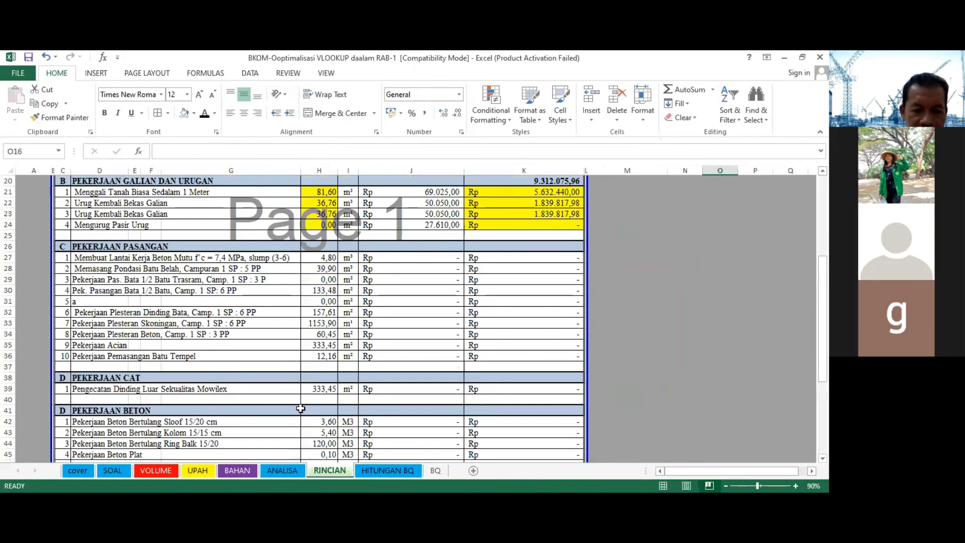
{"action": "scroll", "coordinate": [348, 422], "scroll_direction": "down", "scroll_amount": 1}
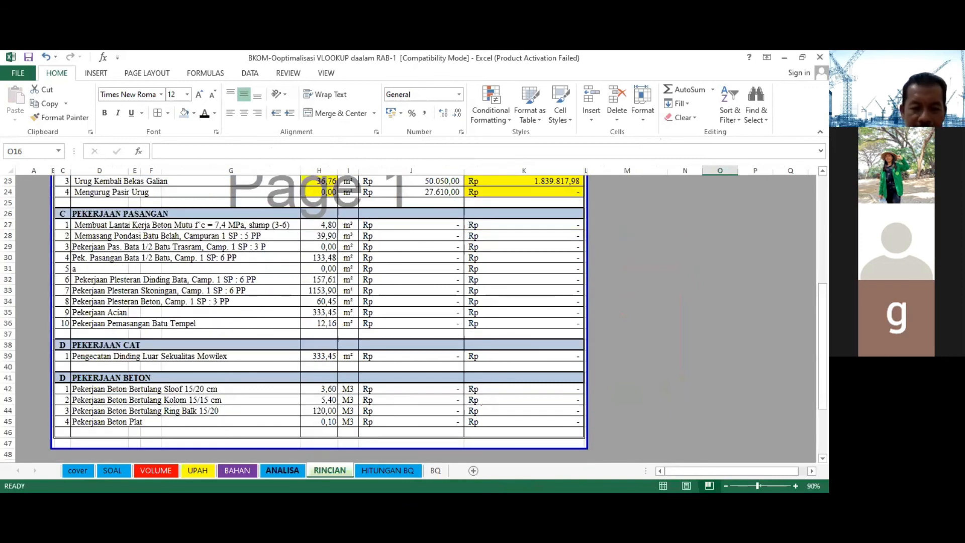
{"action": "left_click", "coordinate": [289, 469]}
{"action": "scroll", "coordinate": [253, 404], "scroll_direction": "down", "scroll_amount": 13}
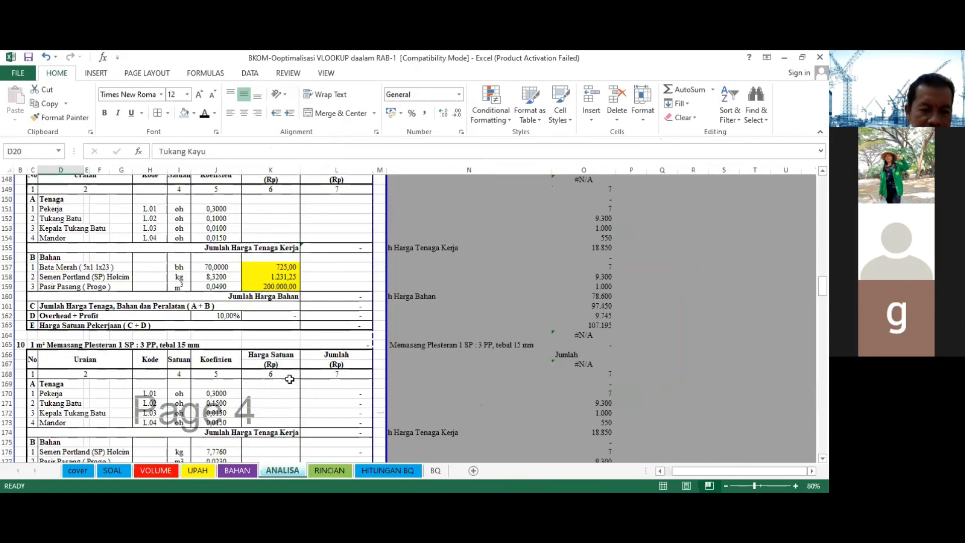
{"action": "scroll", "coordinate": [235, 391], "scroll_direction": "down", "scroll_amount": 20}
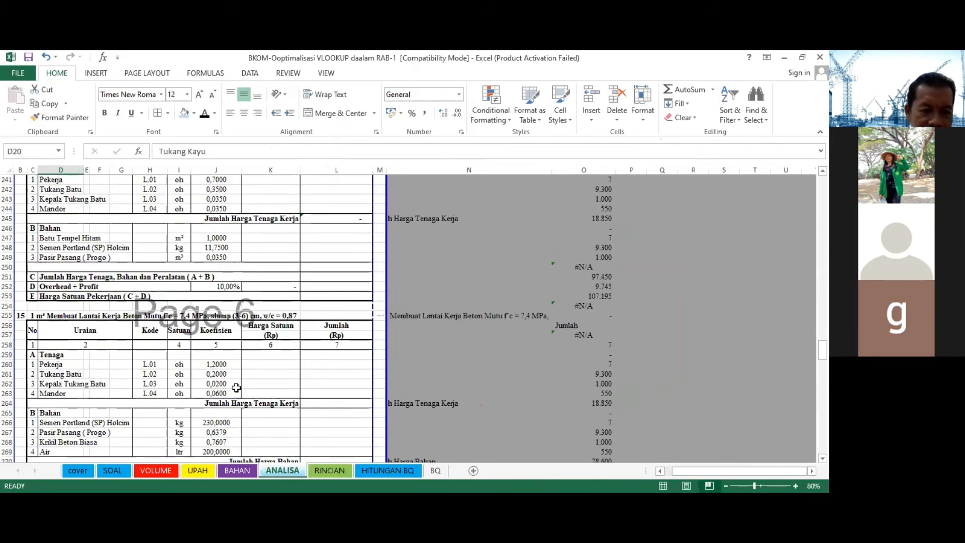
{"action": "scroll", "coordinate": [236, 388], "scroll_direction": "down", "scroll_amount": 8}
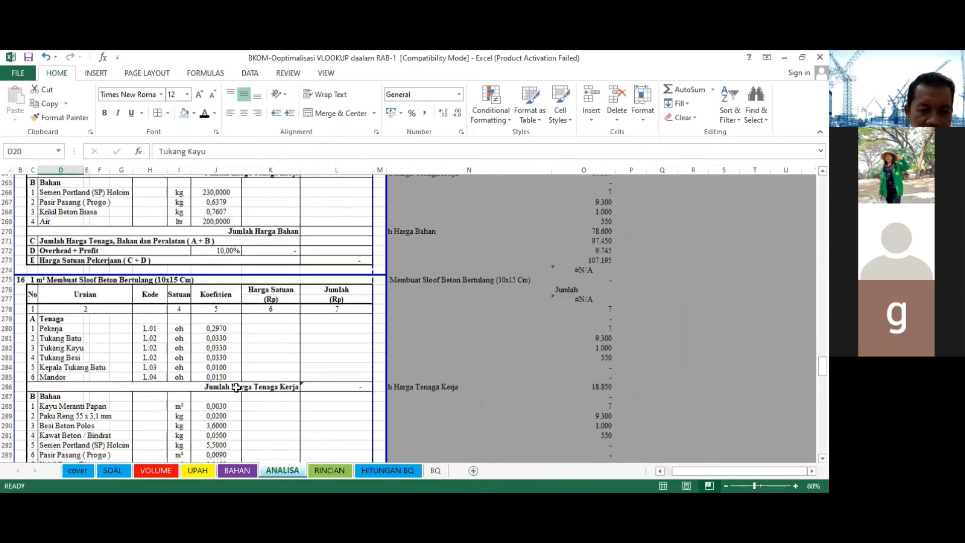
Examine the unit and coefficients of the Sloof Beton Bertulang (10x15 Cm) analysis alongside the Kolom Praktis (11x11 Cm) analysis.
{"action": "left_click", "coordinate": [35, 275]}
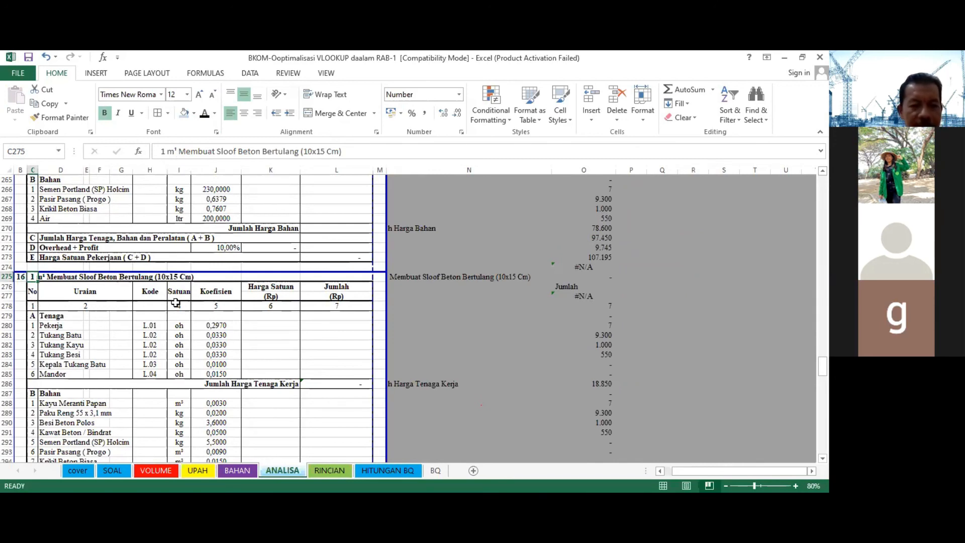
{"action": "scroll", "coordinate": [246, 343], "scroll_direction": "down", "scroll_amount": 2}
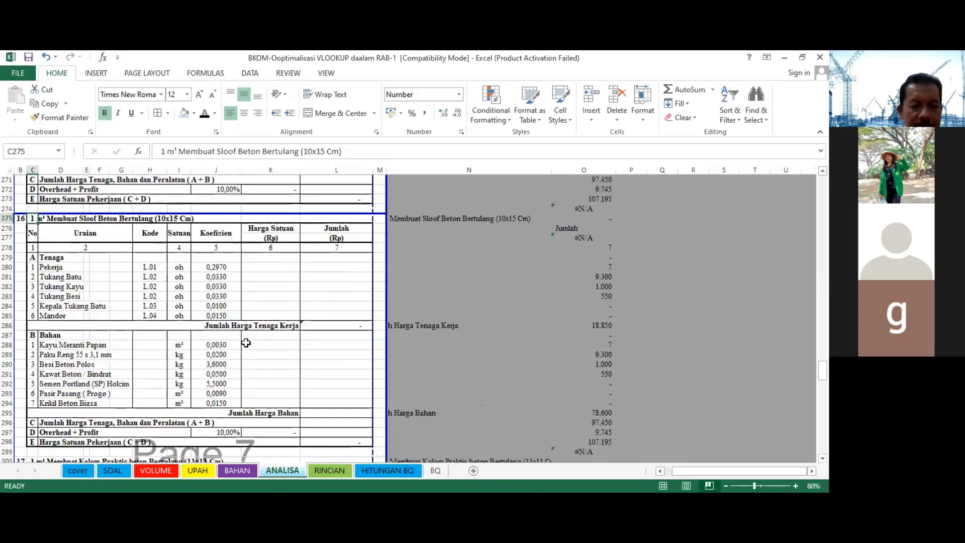
{"action": "scroll", "coordinate": [206, 392], "scroll_direction": "down", "scroll_amount": 3}
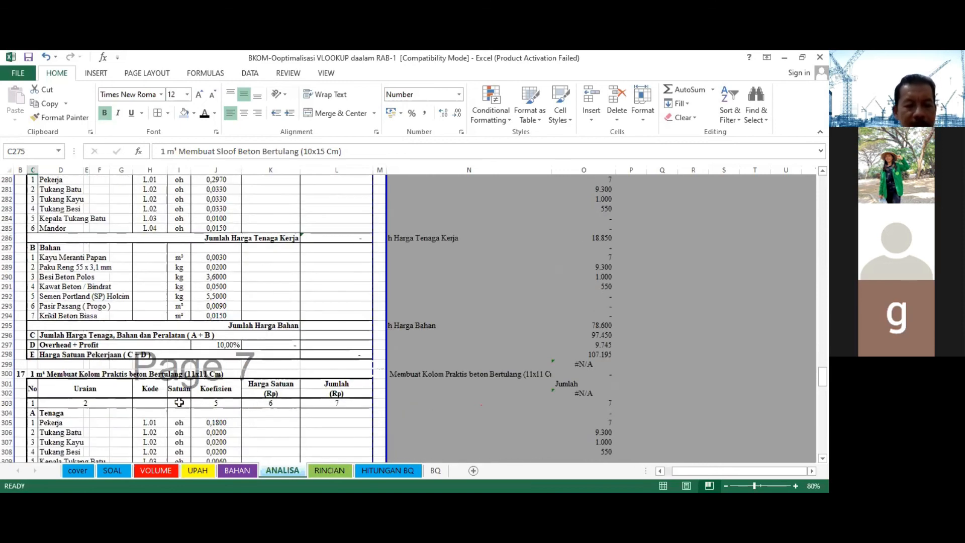
{"action": "scroll", "coordinate": [203, 316], "scroll_direction": "up", "scroll_amount": 3}
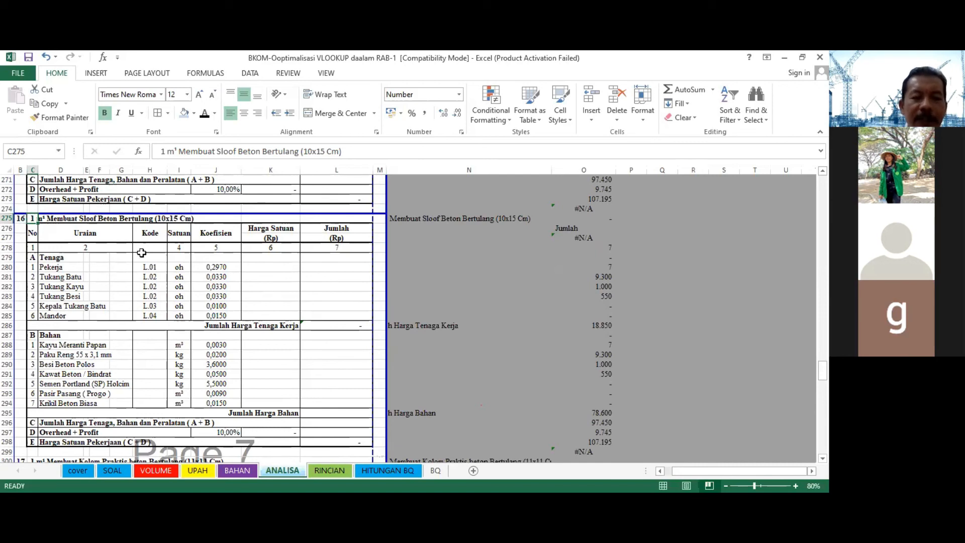
{"action": "left_click", "coordinate": [351, 290]}
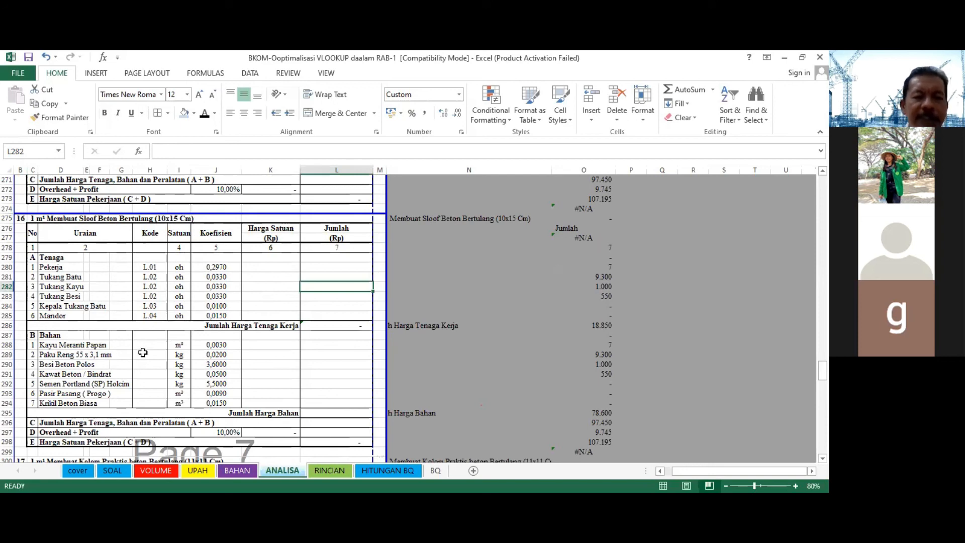
{"action": "scroll", "coordinate": [282, 272], "scroll_direction": "down", "scroll_amount": 4}
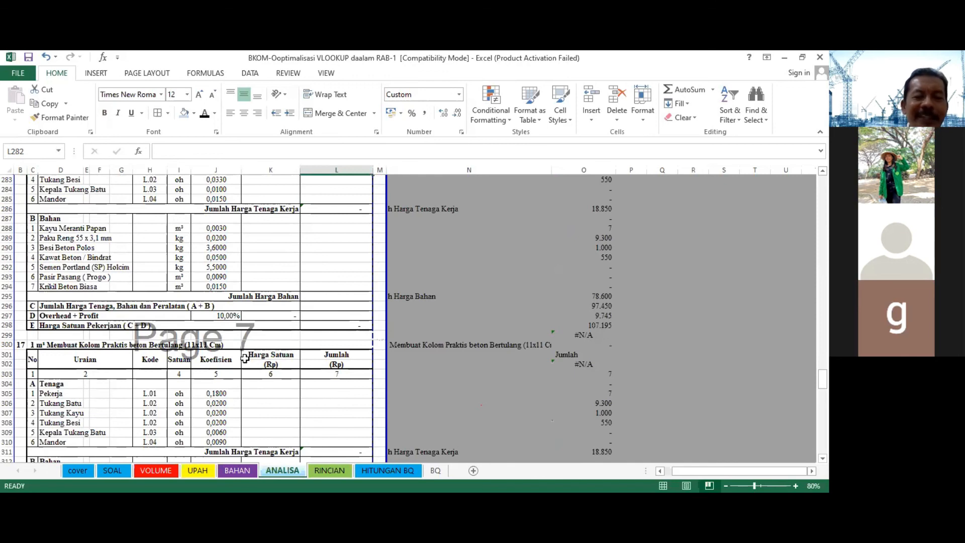
{"action": "scroll", "coordinate": [198, 318], "scroll_direction": "up", "scroll_amount": 4}
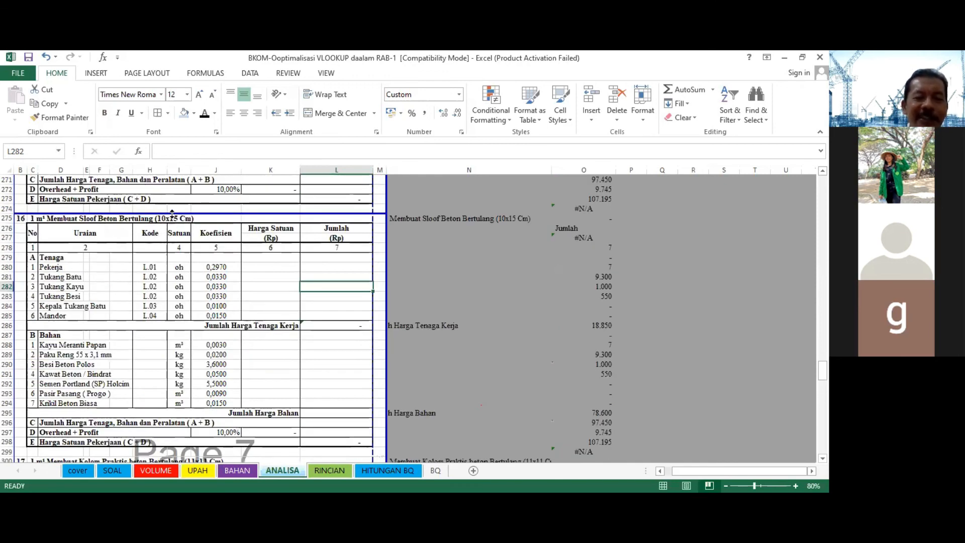